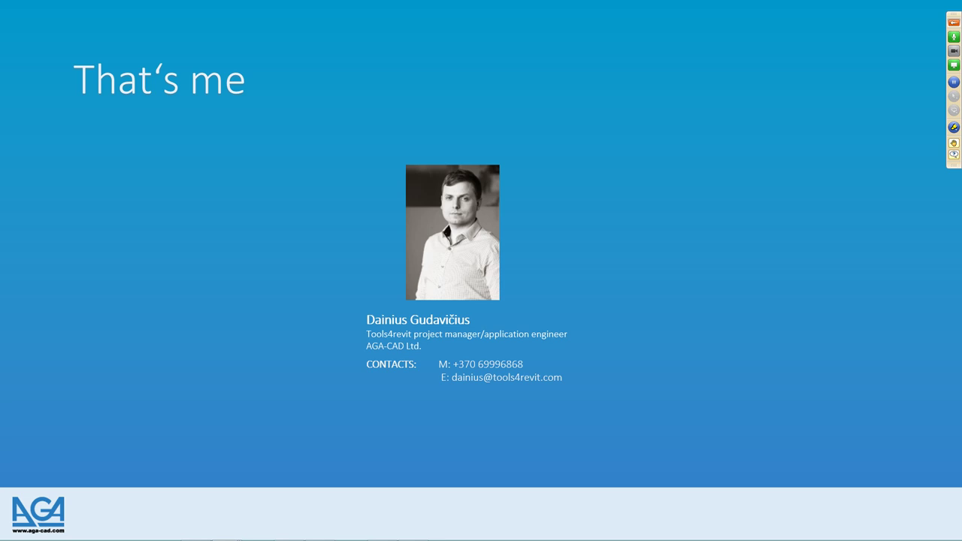
Advance the slideshow from the introduction to the 'Why we've built Truss+?' slide.
key(Right)
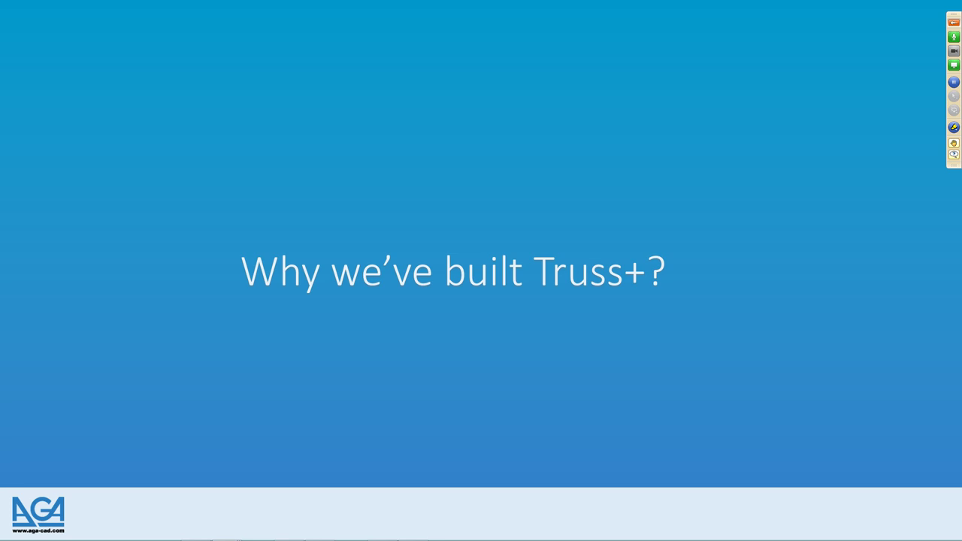
Advance the slideshow to the Development slide showing the Revit-based product line-up.
key(Right)
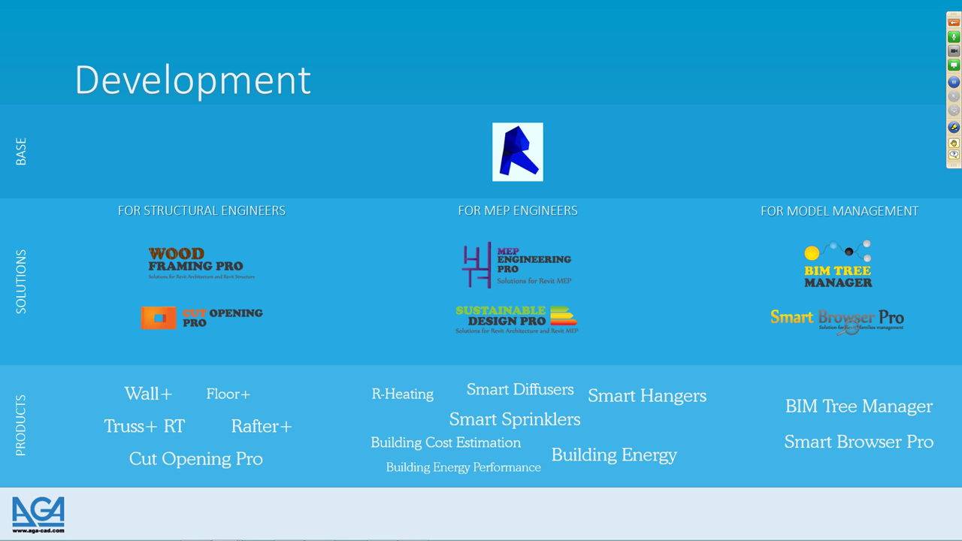
Step past the animated product and DEMO slides, then switch over to the Revit house model.
key(Right)
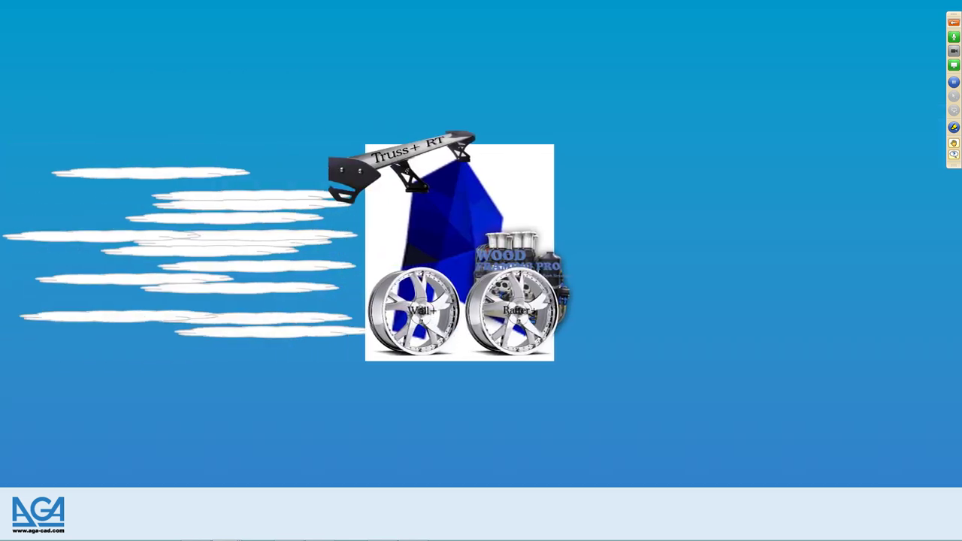
key(Right)
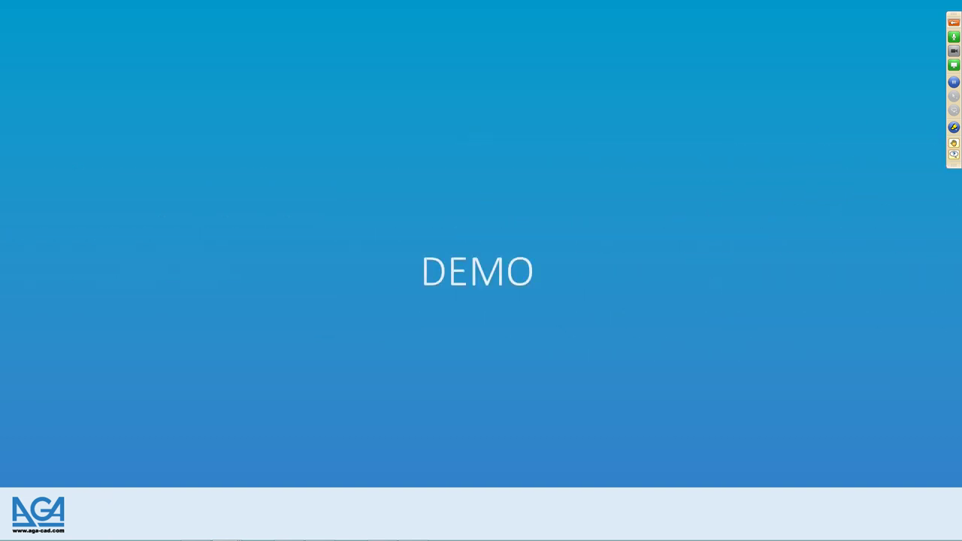
key(alt+Tab)
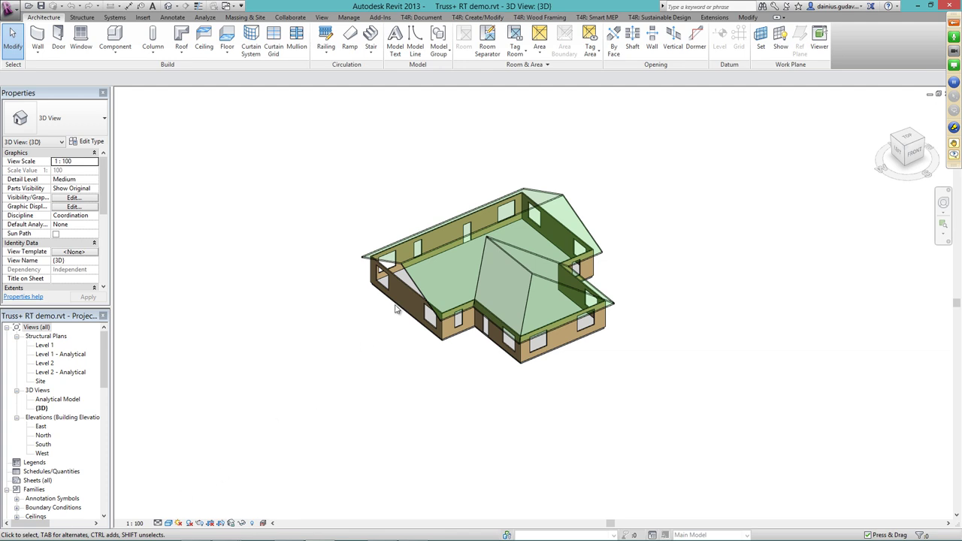
Zoom, pan and orbit the 3D view to inspect the L-shaped house's hipped roofs.
scroll(465, 264, up, 2)
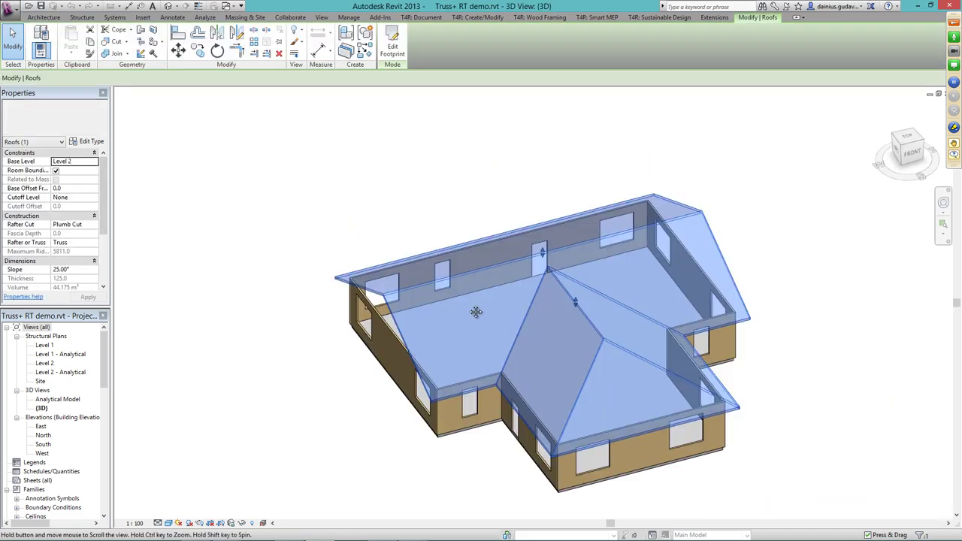
middle_drag(476, 311, 463, 304)
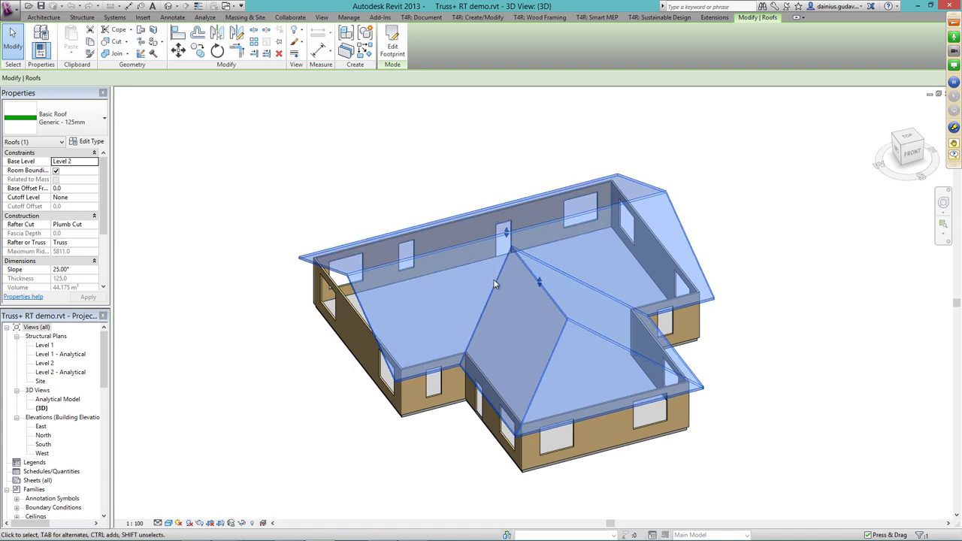
shift+middle_drag(498, 279, 506, 324)
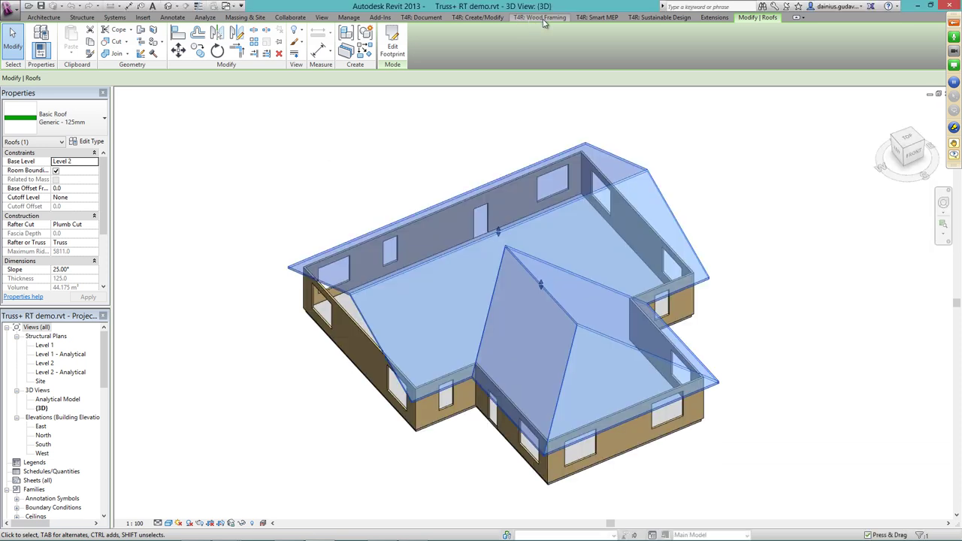
Float the Truss+RT panel from the T4R: Wood Framing tab and browse its Trusses and Workshop Drawings lists.
click(543, 20)
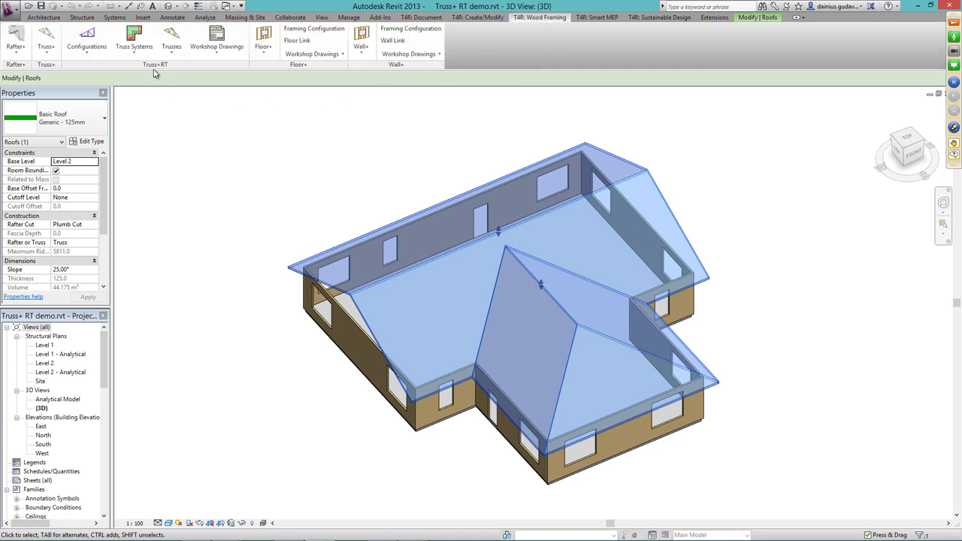
drag(154, 72, 292, 159)
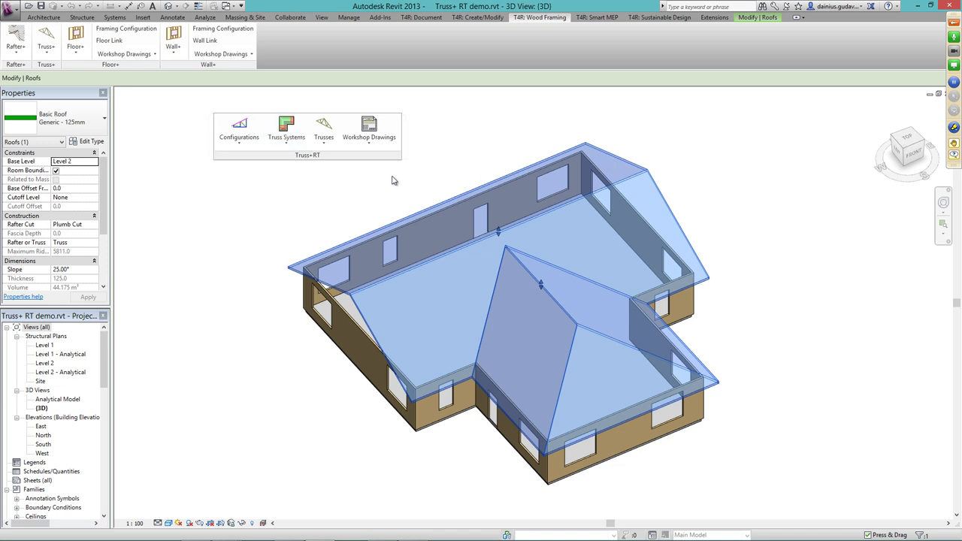
click(325, 131)
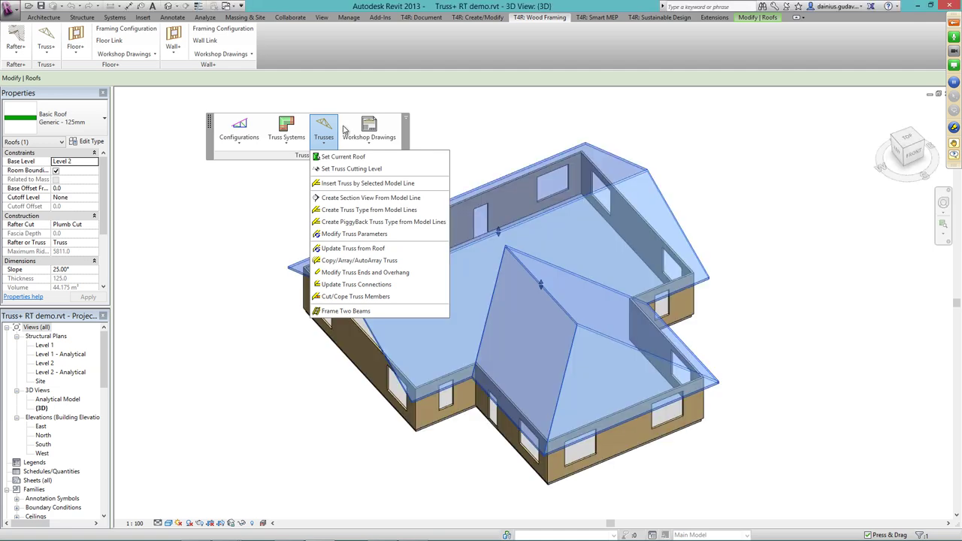
click(364, 133)
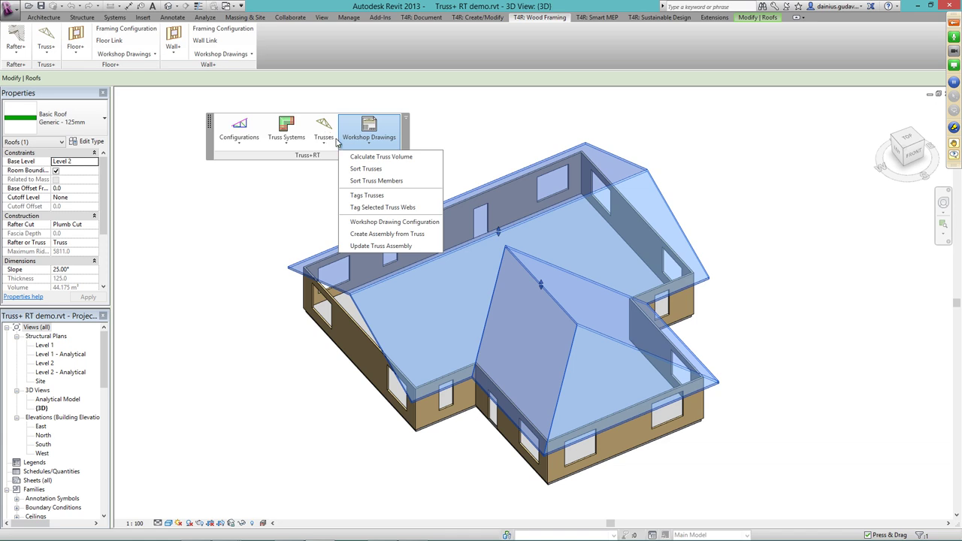
click(335, 136)
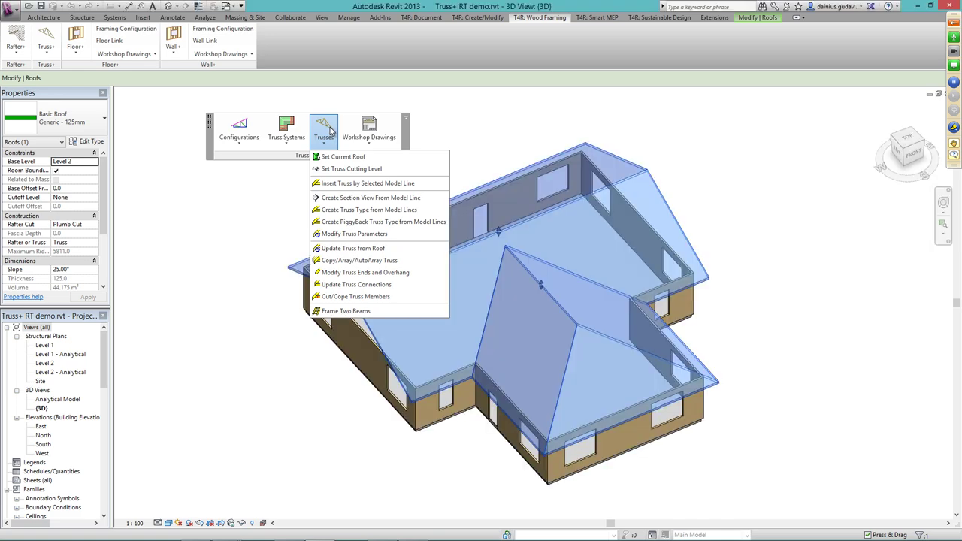
click(360, 134)
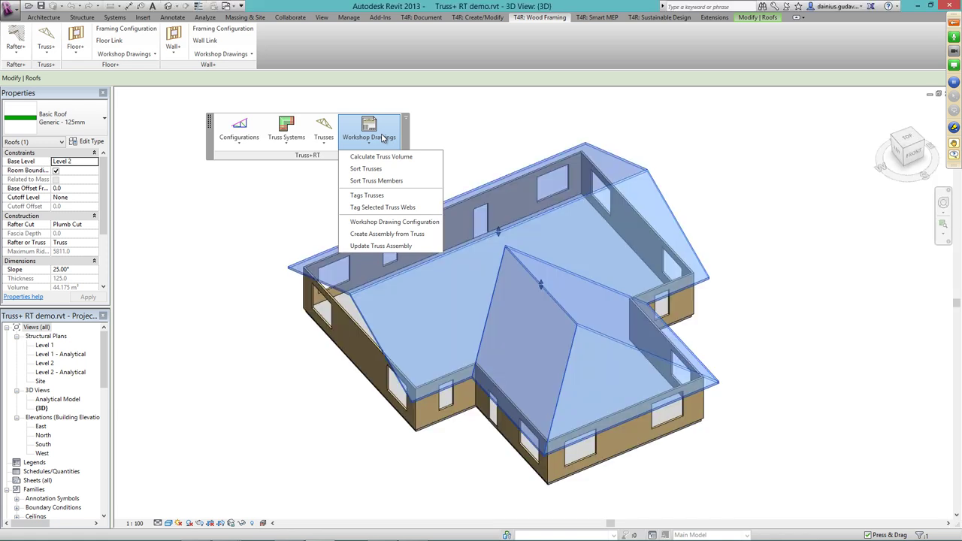
click(379, 136)
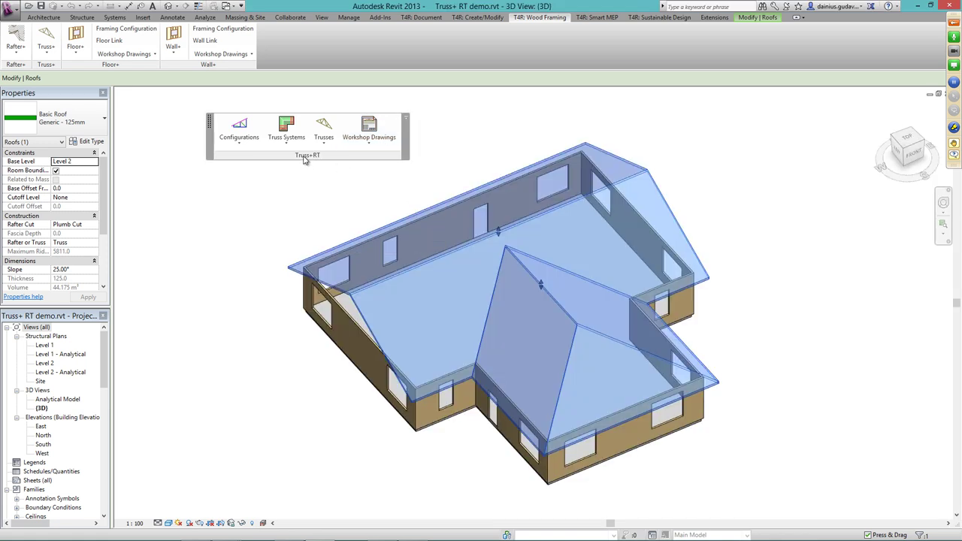
drag(305, 161, 343, 158)
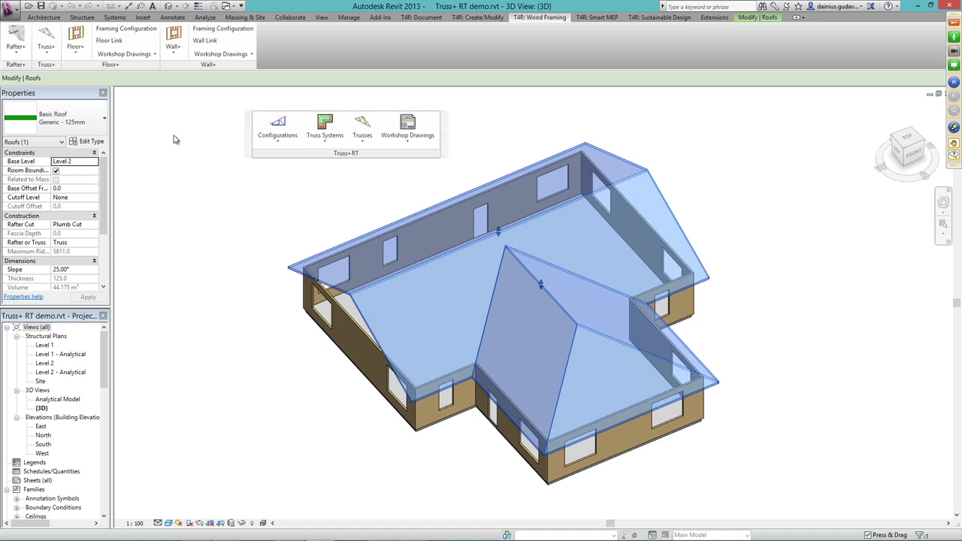
Float the Truss+ panel to review its full command list, then dock it back between Floor+ and Wall+.
drag(48, 68, 215, 153)
click(219, 138)
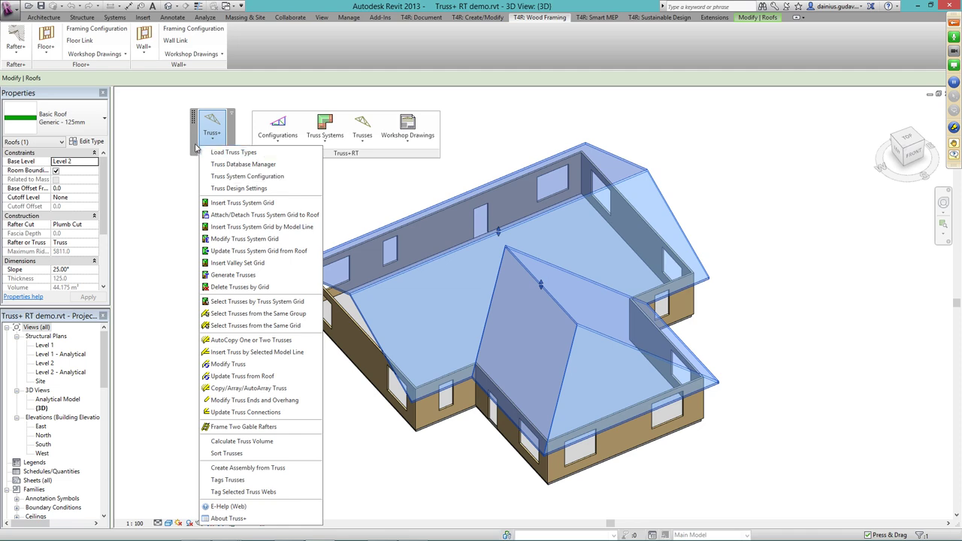
click(200, 147)
drag(213, 156, 153, 78)
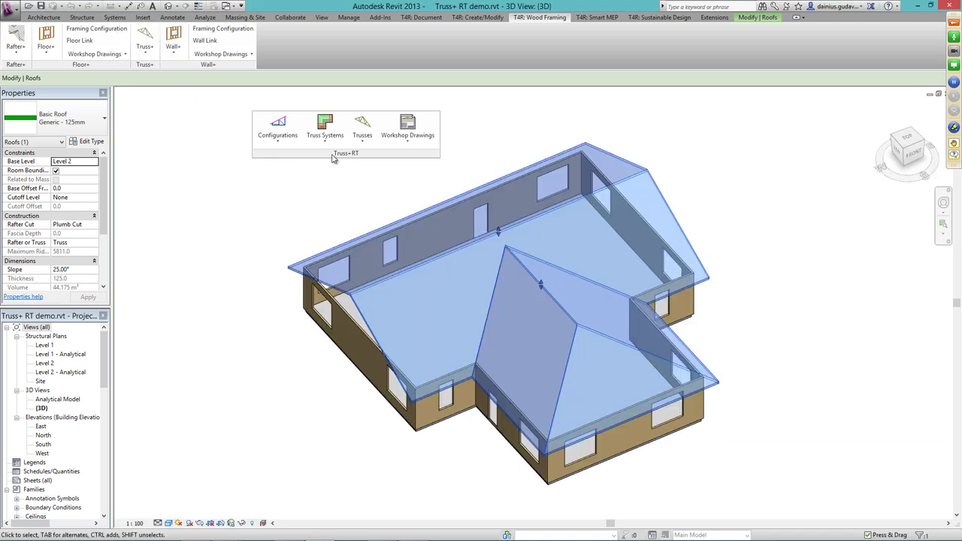
drag(335, 151, 261, 145)
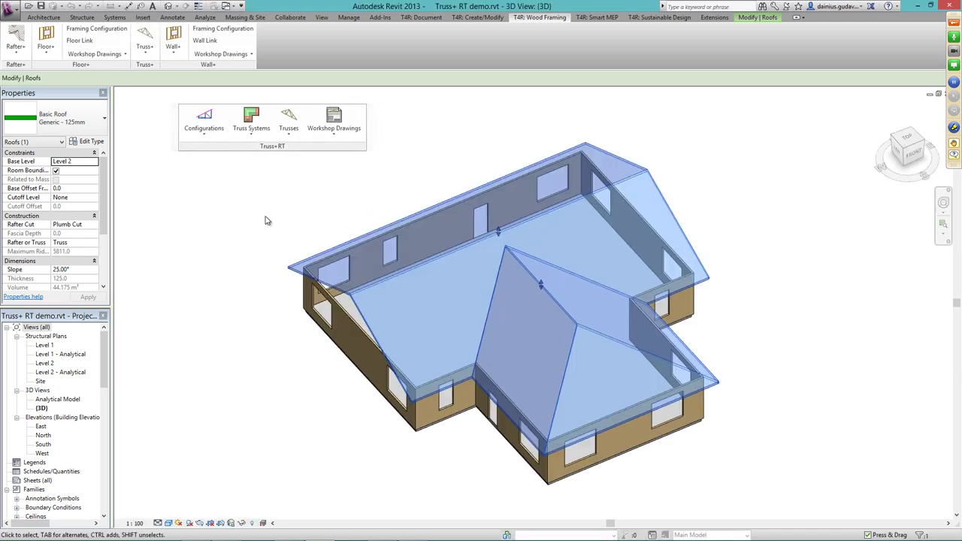
click(206, 122)
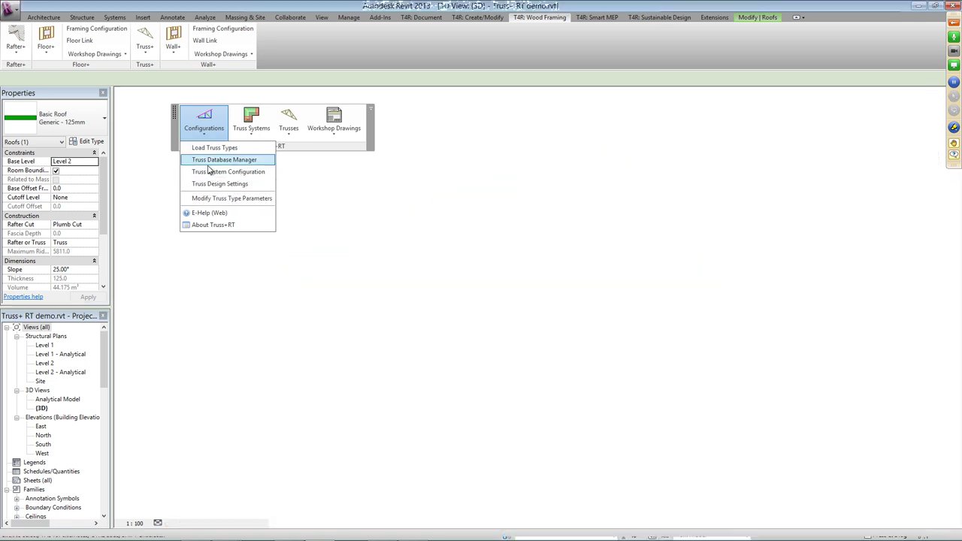
click(214, 160)
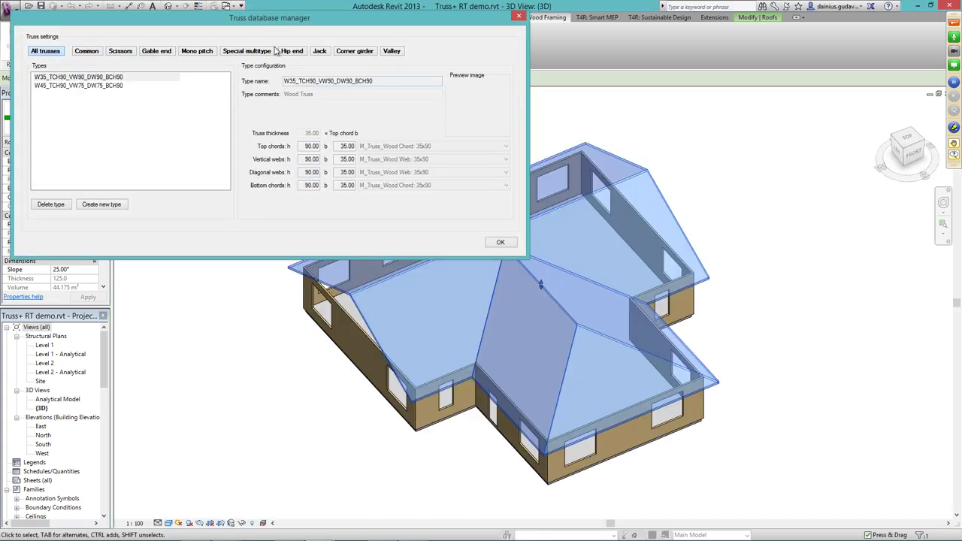
drag(278, 32, 330, 107)
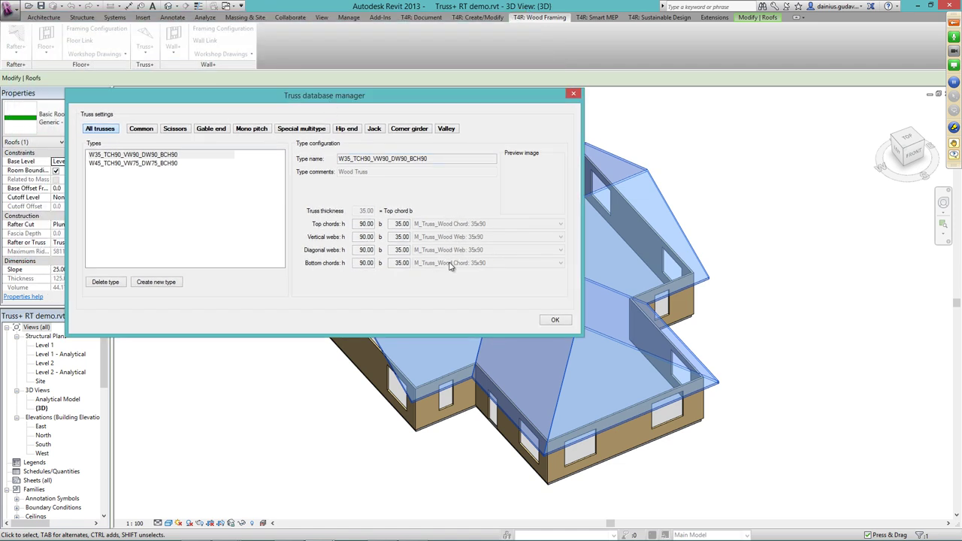
click(572, 95)
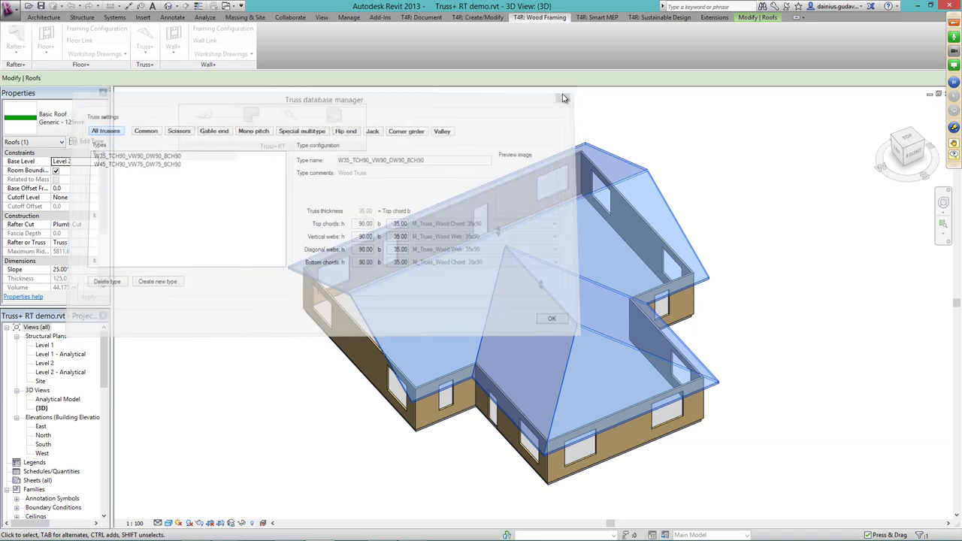
click(203, 121)
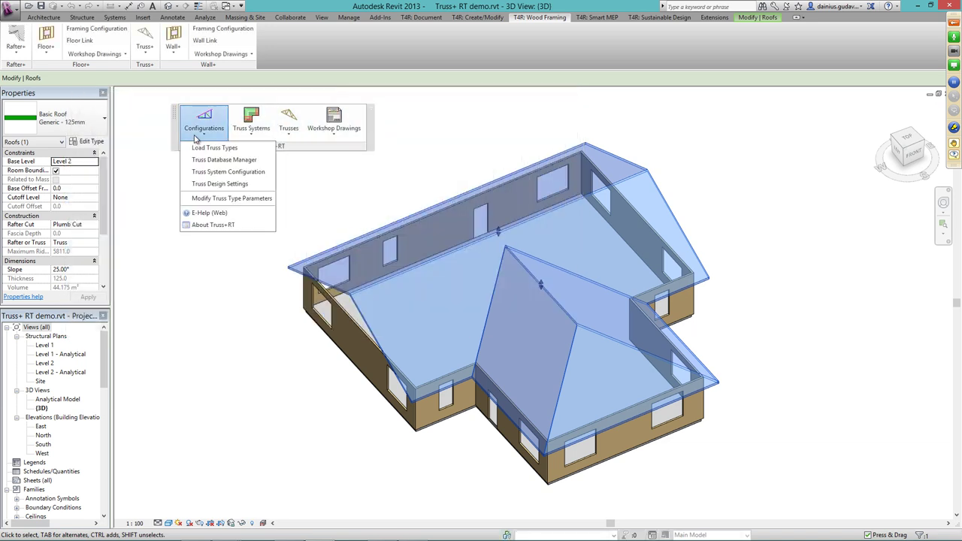
Preview the Step Down - HE-HG-JT-SB3000-TCH45x90 system in the truss system configuration, then close it.
click(213, 173)
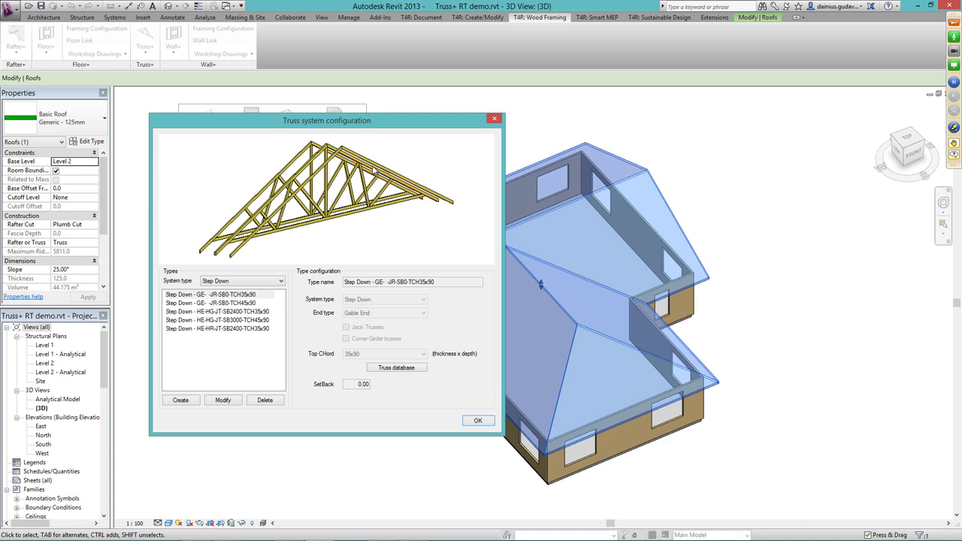
click(229, 321)
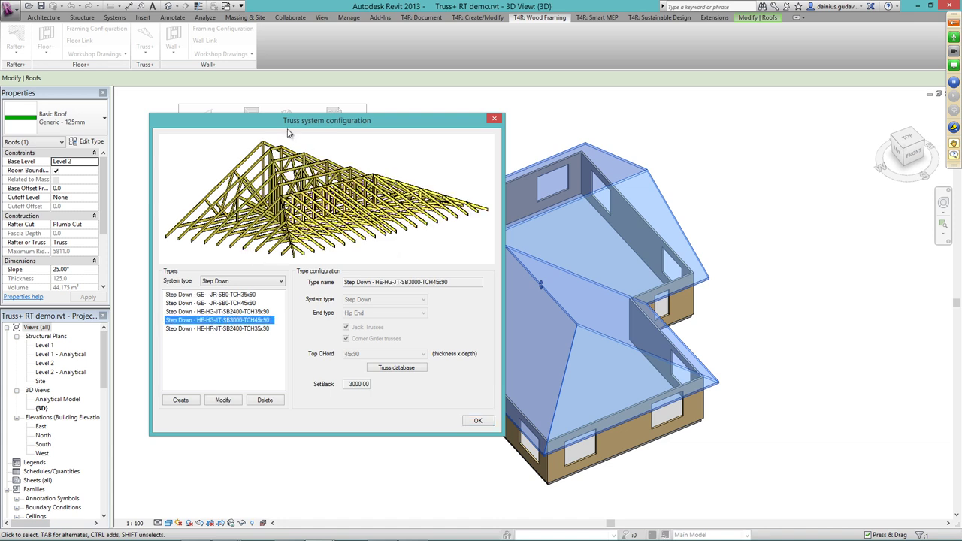
drag(288, 133, 292, 118)
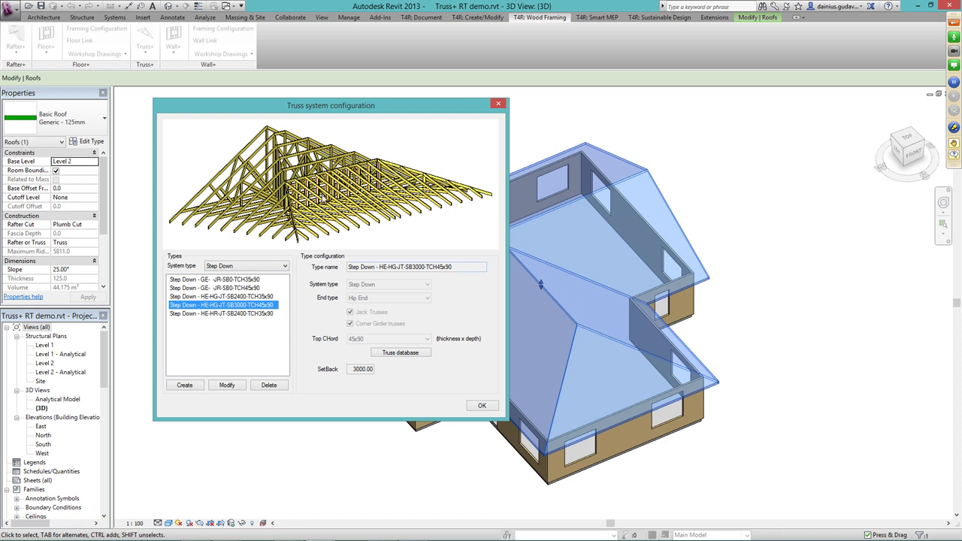
click(500, 105)
Open Truss Design Settings from Configurations, centre the dialog, and select the Double Howe_1L+1R type.
click(204, 129)
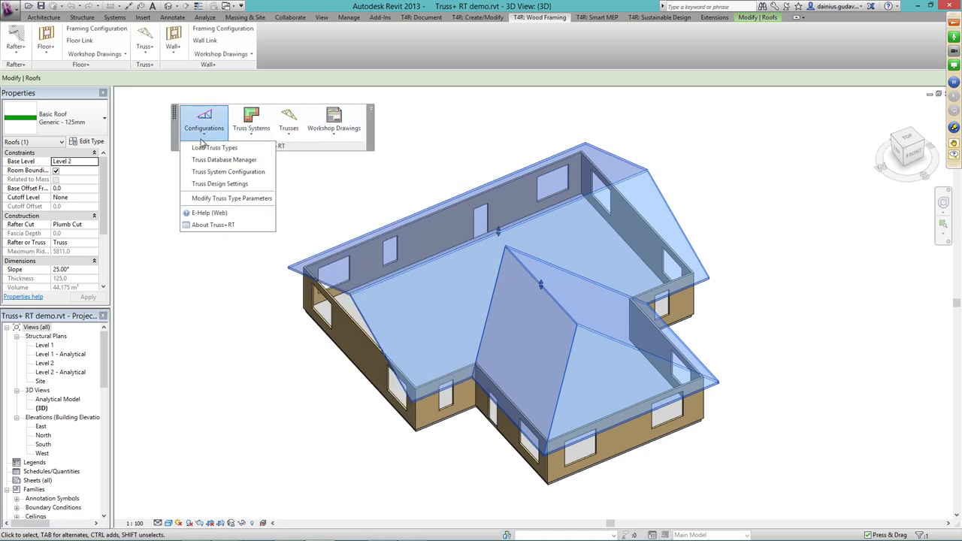
click(218, 185)
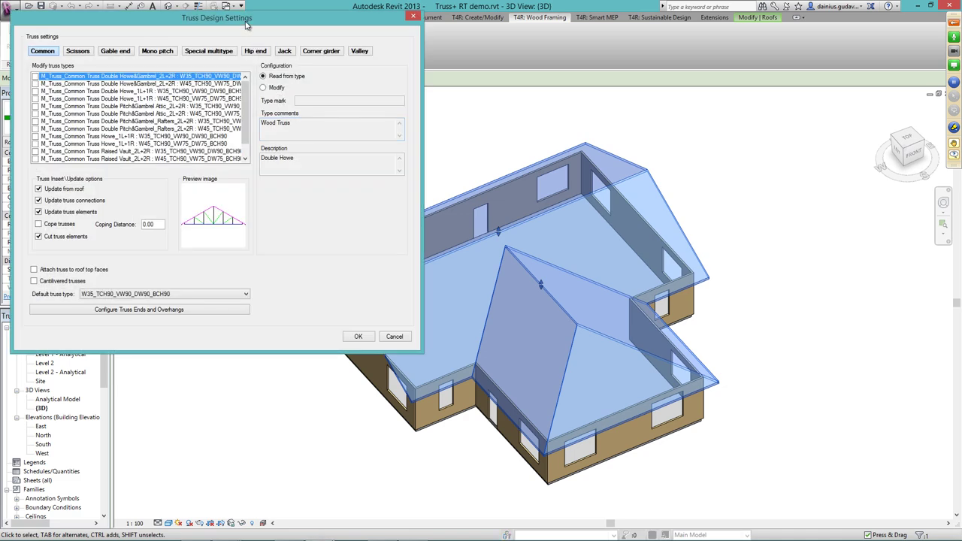
drag(247, 25, 374, 90)
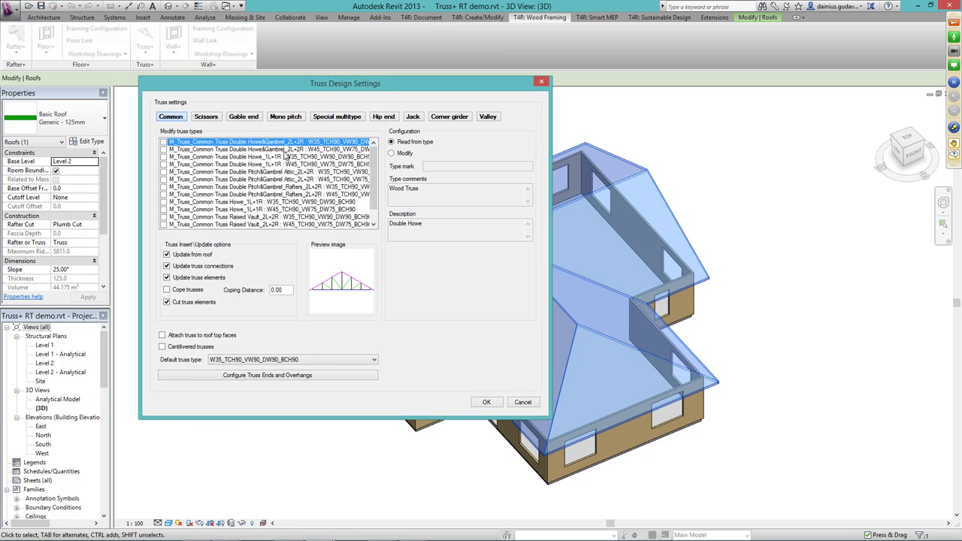
click(229, 157)
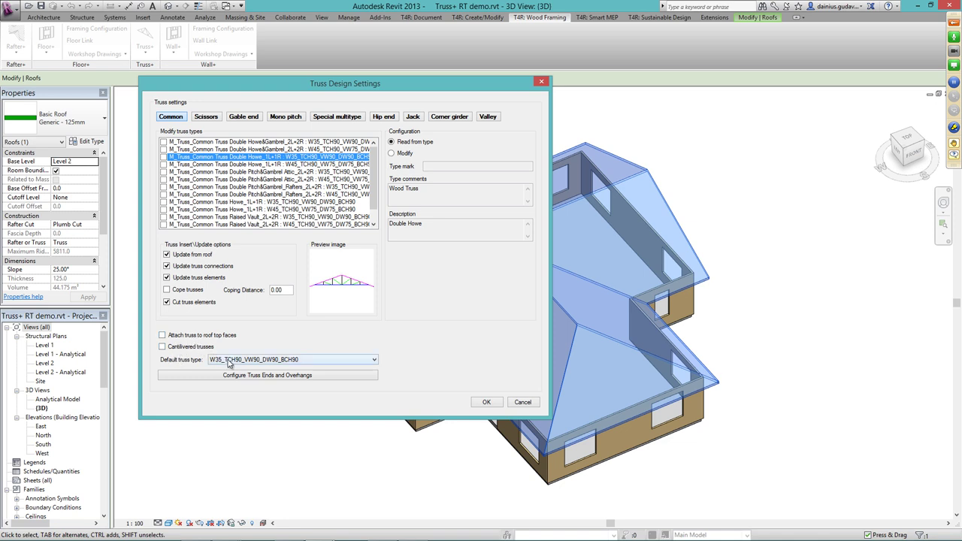
Choose W45_TCH90_VW75_DW75_BCH90 from the Default truss type list for common trusses.
click(229, 361)
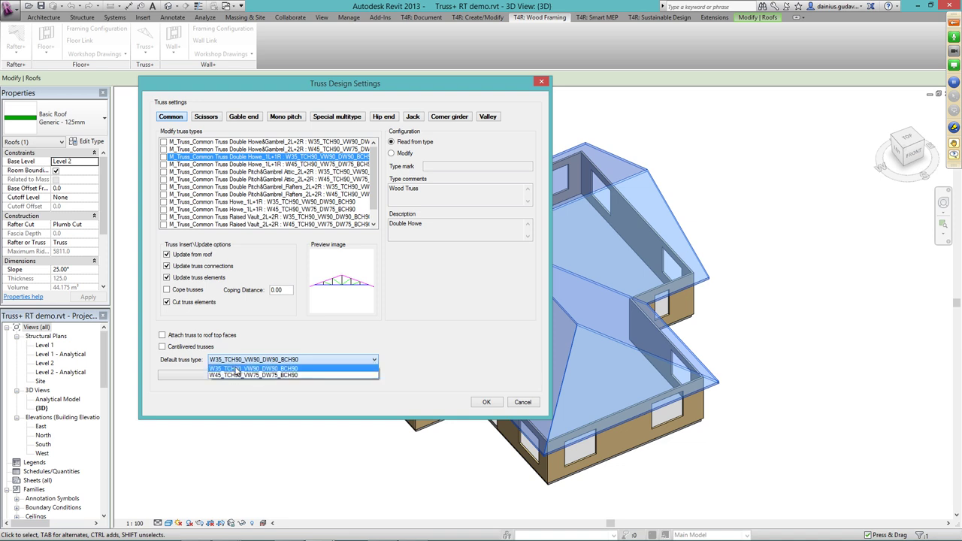
click(233, 367)
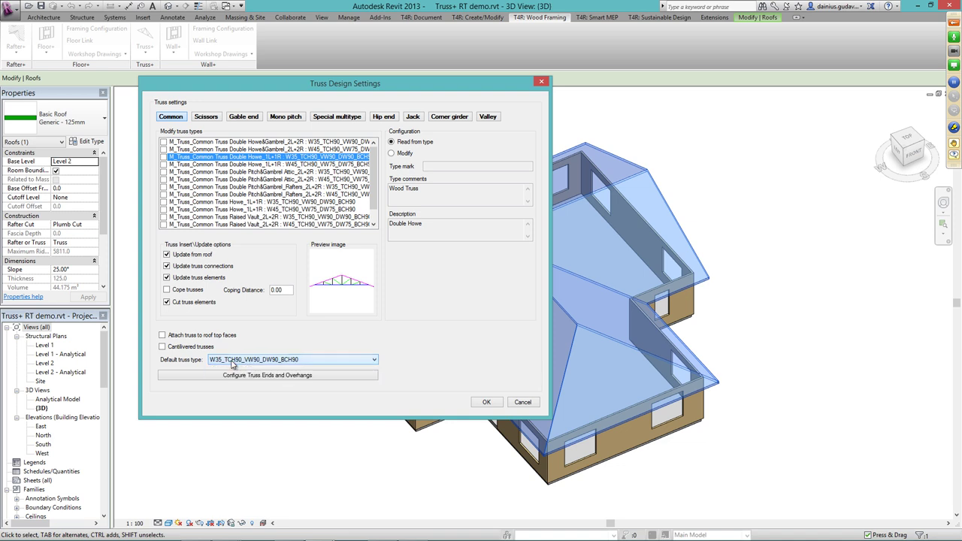
click(233, 361)
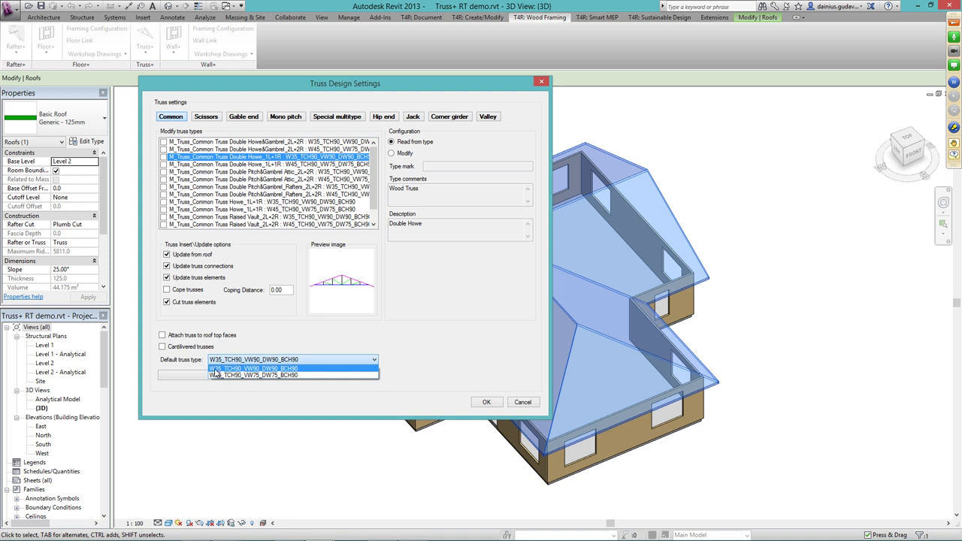
click(255, 368)
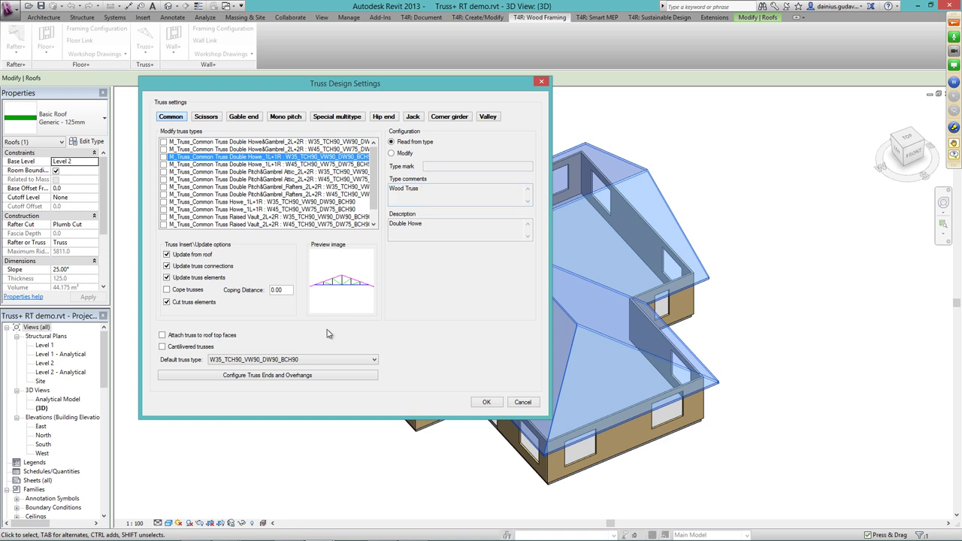
click(271, 361)
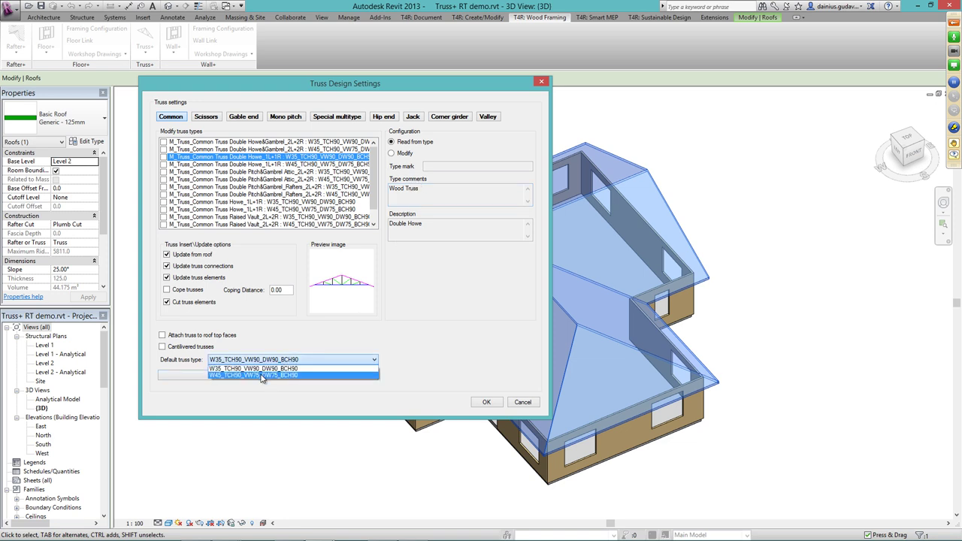
click(261, 375)
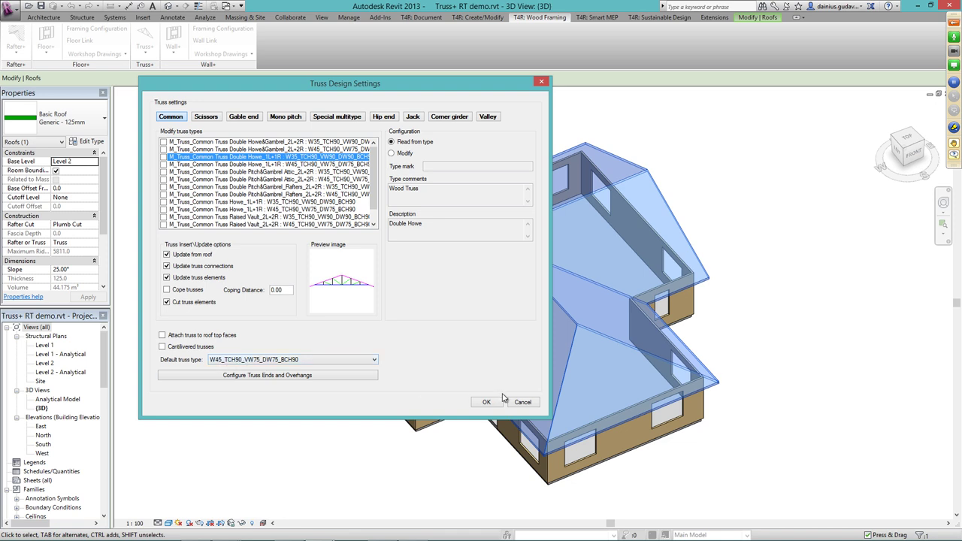
click(318, 375)
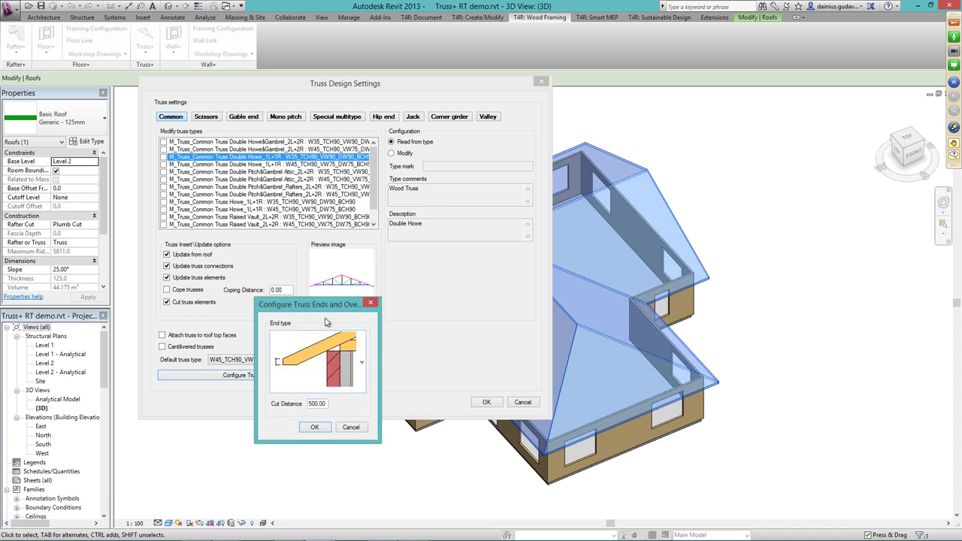
Leave the first truss end type selected, close Truss Ends and Overhangs, and confirm Truss Design Settings with OK.
click(372, 280)
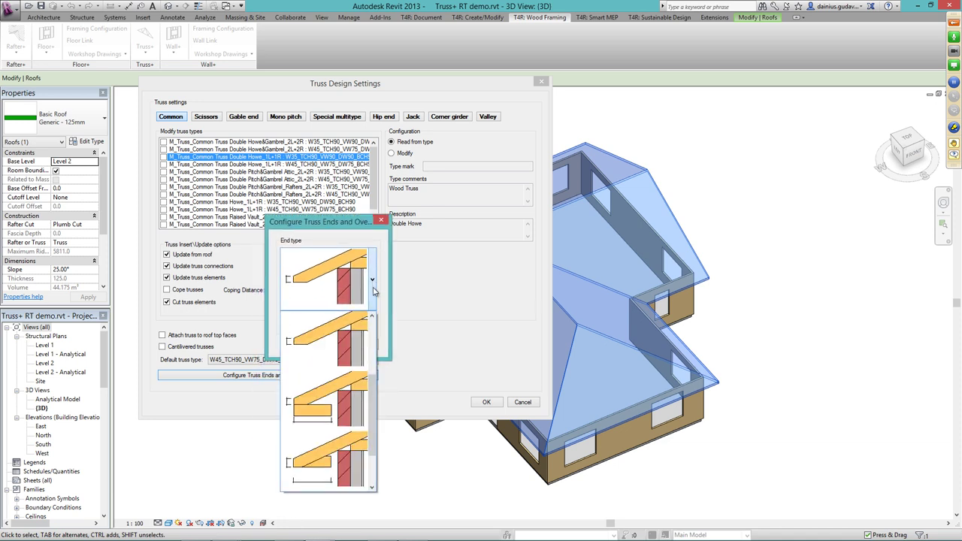
scroll(374, 386, up, 1)
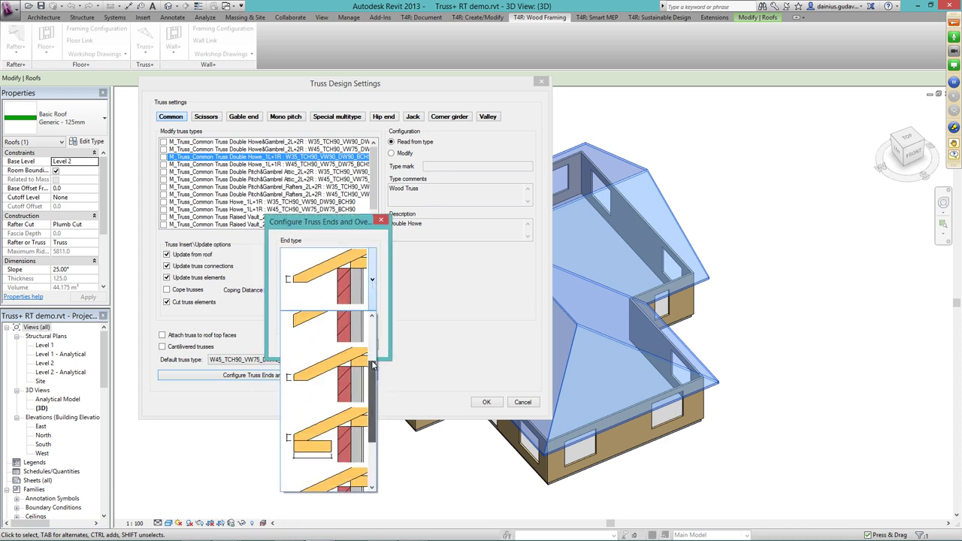
scroll(374, 385, up, 3)
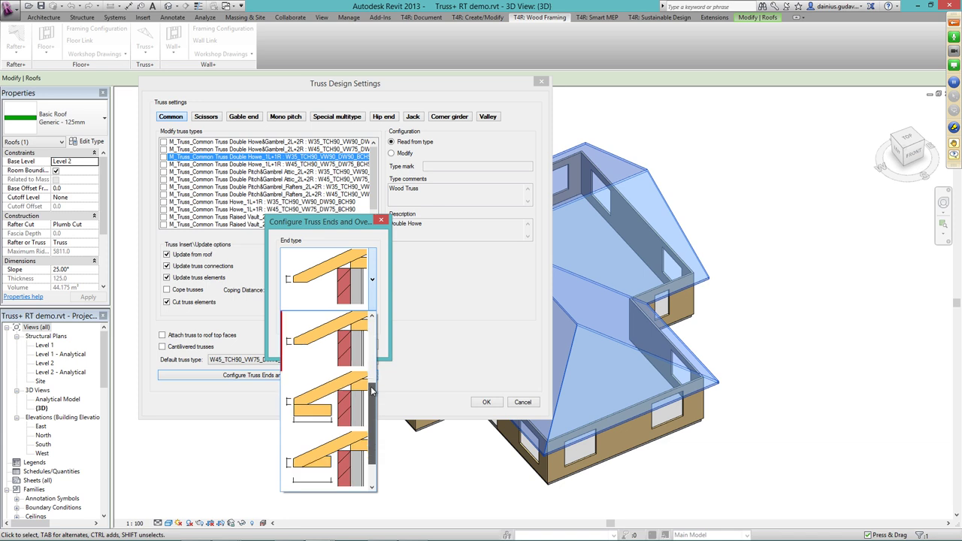
click(381, 223)
click(382, 222)
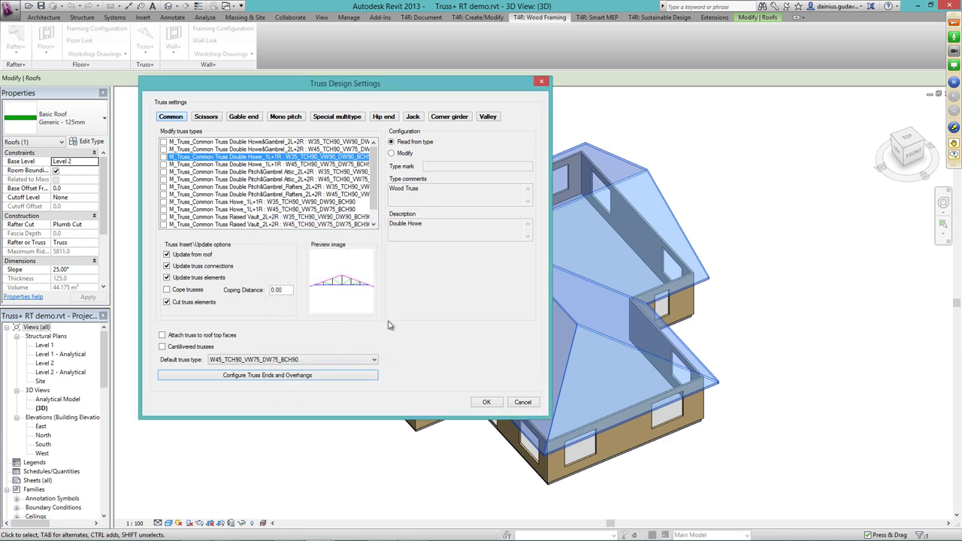
click(487, 404)
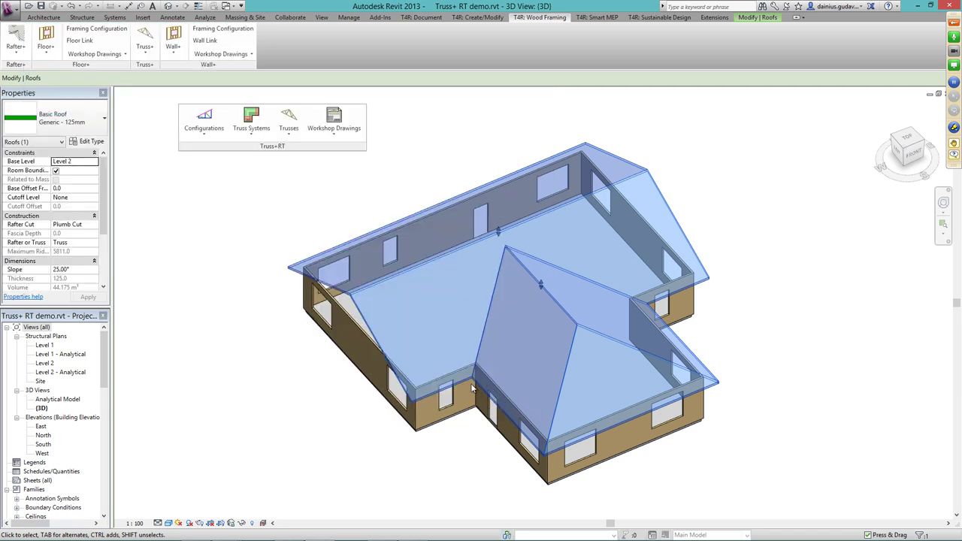
click(204, 123)
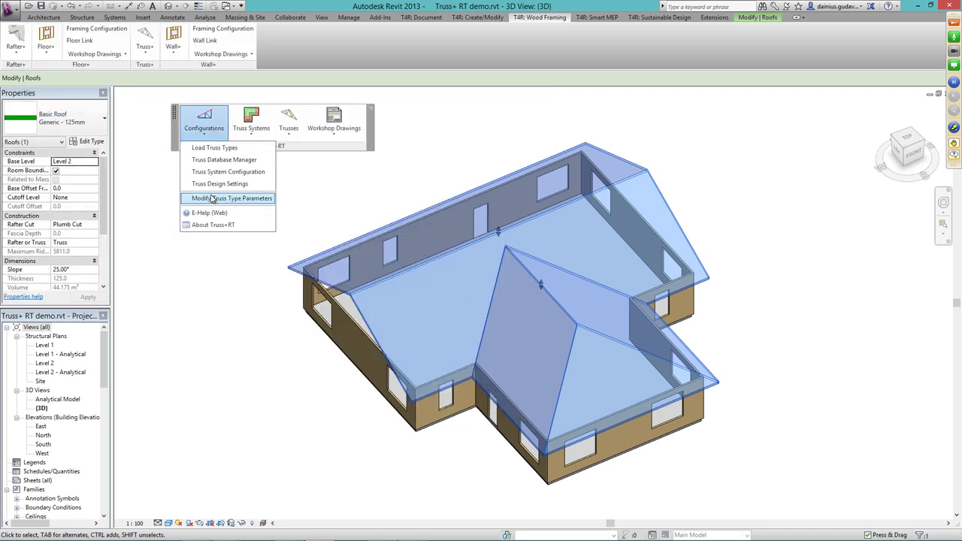
click(216, 200)
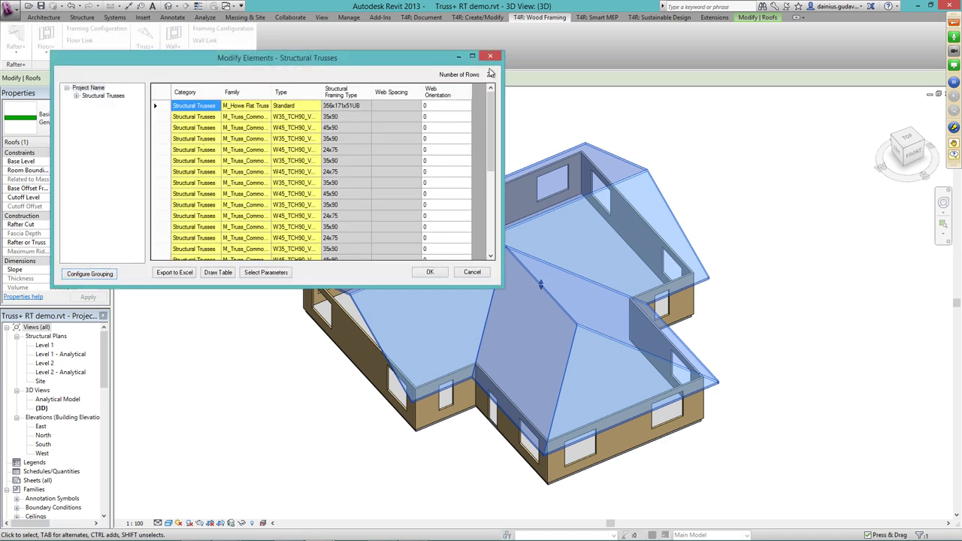
click(497, 55)
click(204, 119)
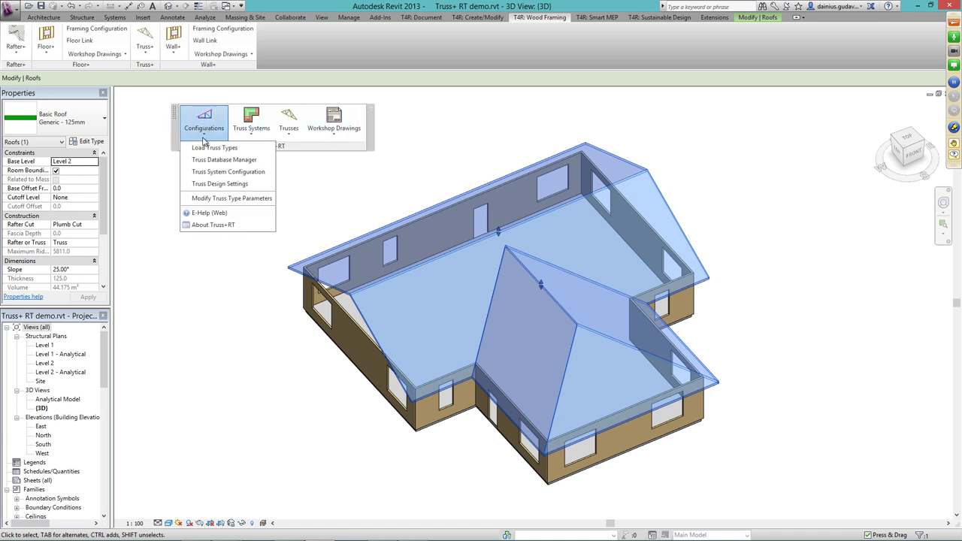
click(226, 185)
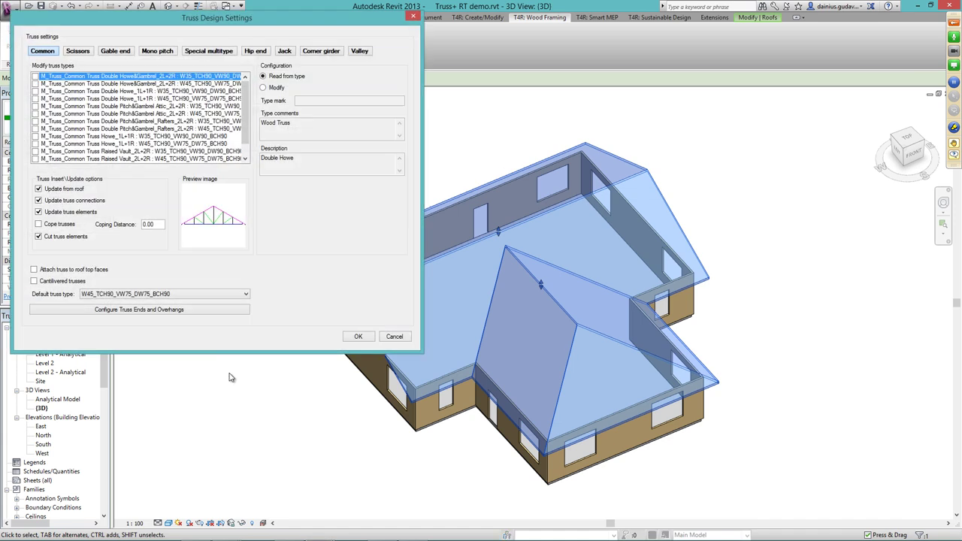
click(191, 295)
click(194, 305)
click(355, 336)
click(279, 224)
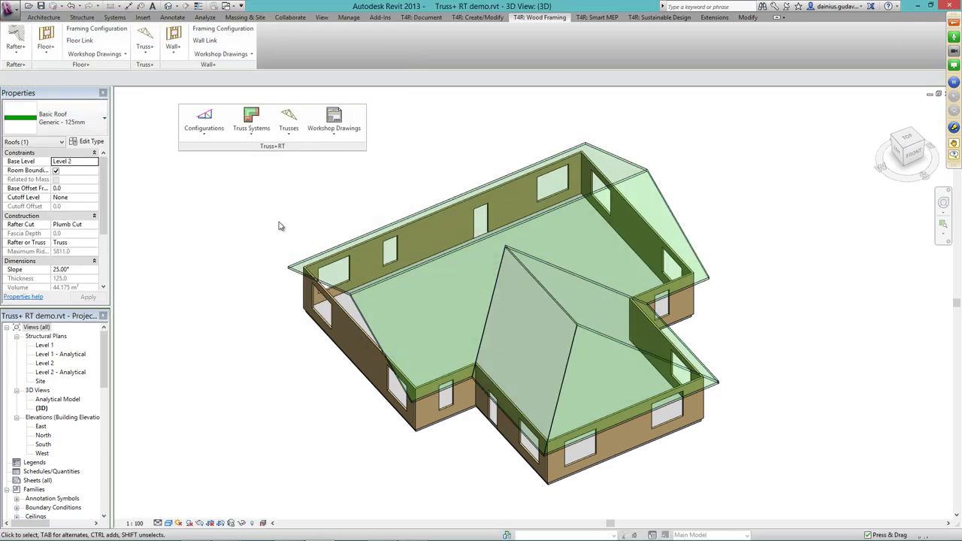
Select the L-shaped roof and start inserting a truss system grid on it.
middle_drag(260, 368, 236, 366)
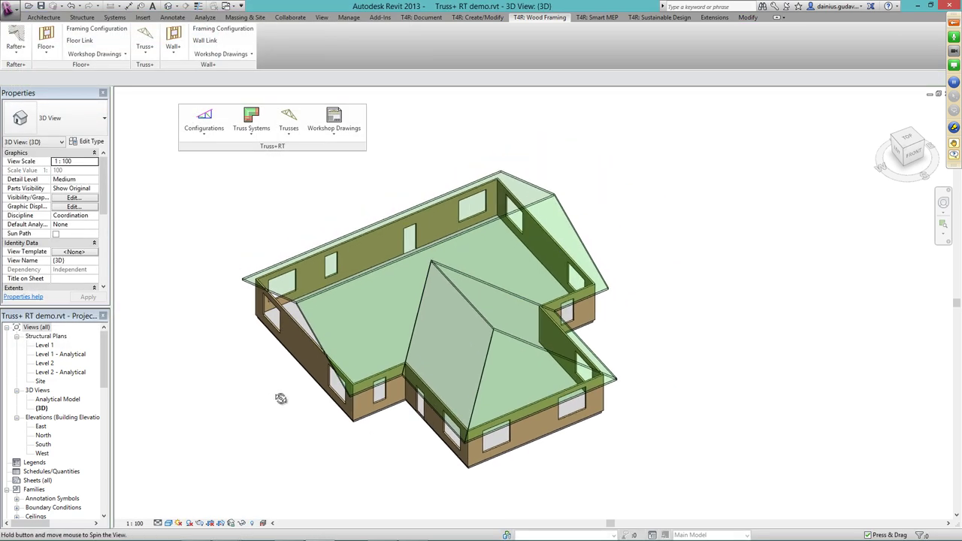
shift+middle_drag(281, 399, 435, 308)
click(385, 381)
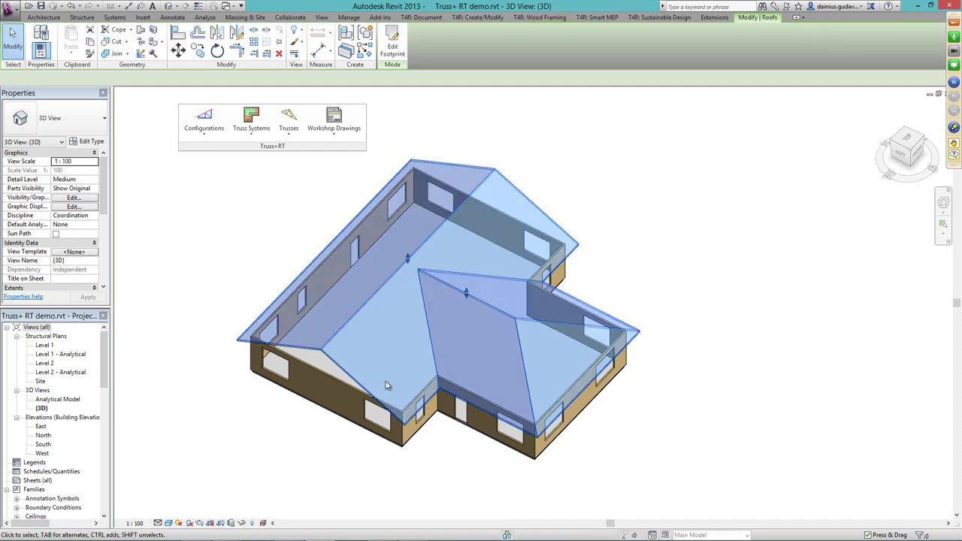
middle_drag(385, 381, 506, 357)
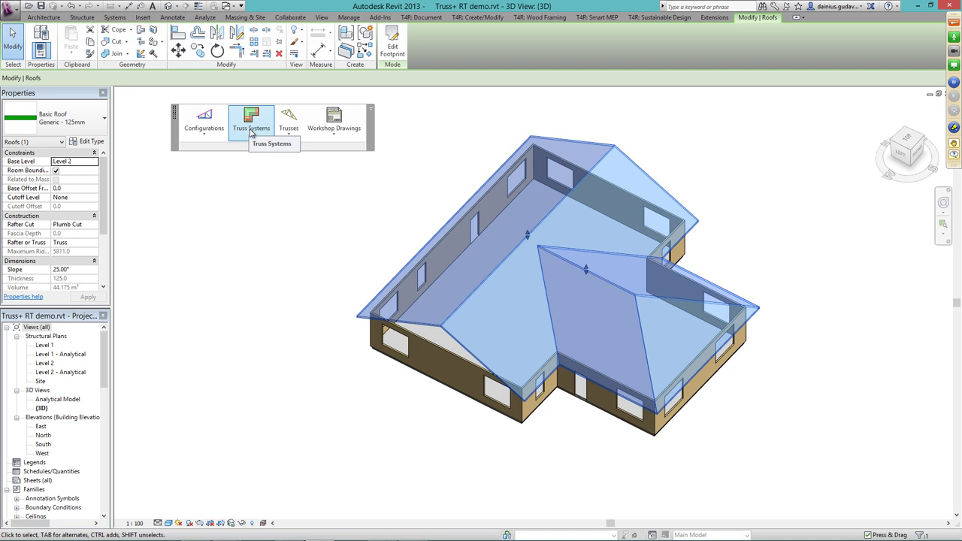
click(251, 133)
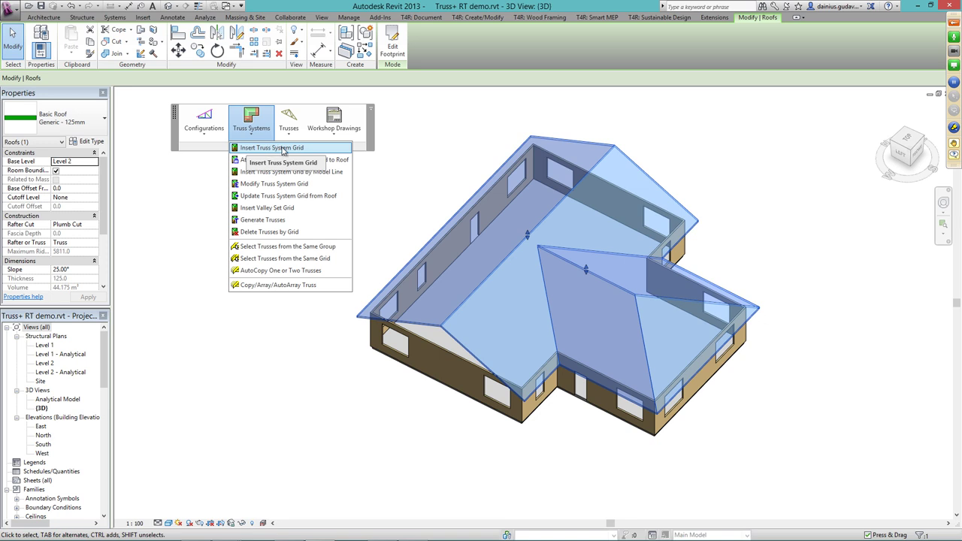
click(283, 149)
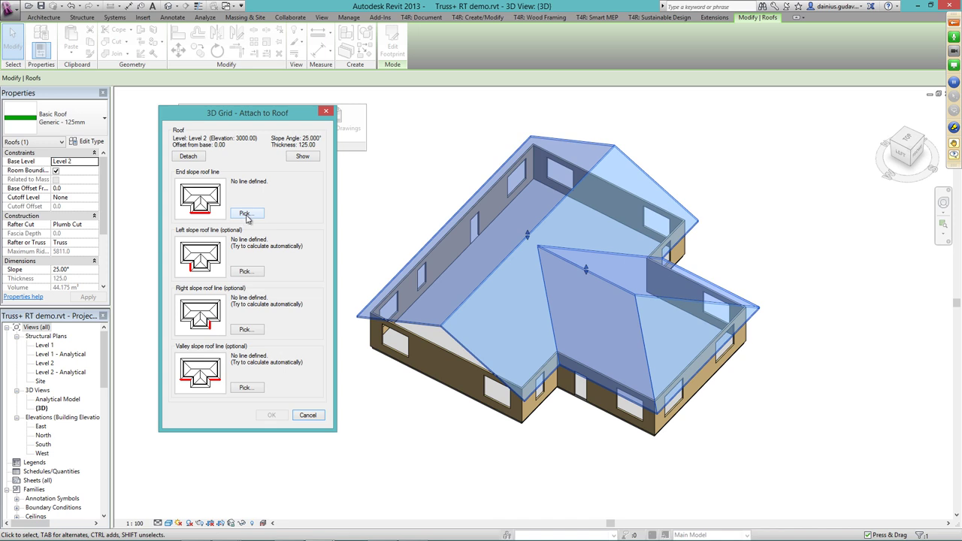
Pick the roof's end, left, right and valley slope edges as roof lines and confirm them.
click(247, 214)
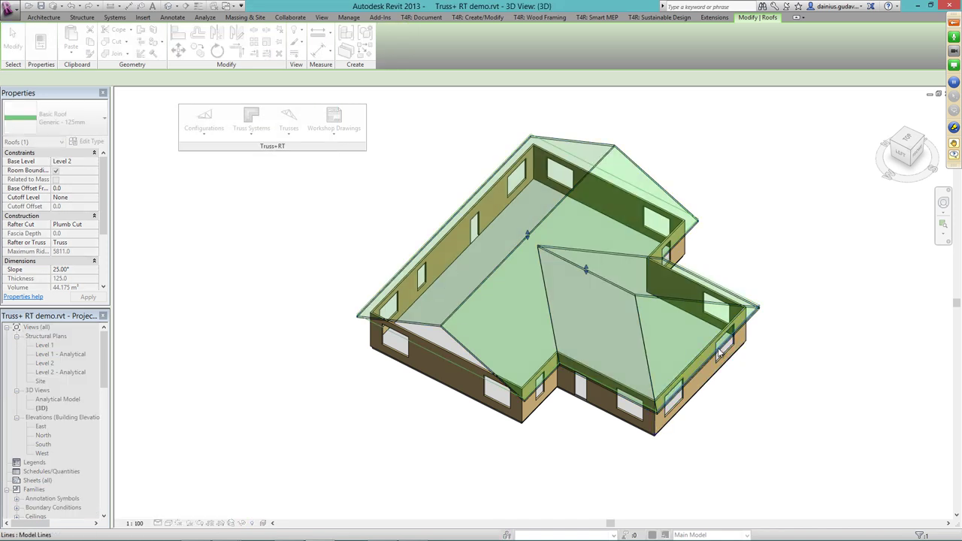
click(718, 353)
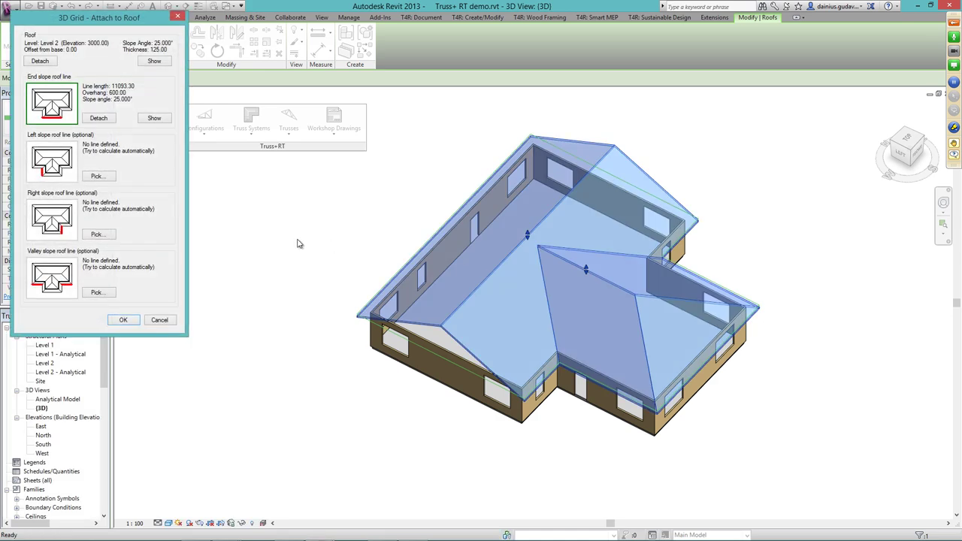
click(96, 176)
click(608, 384)
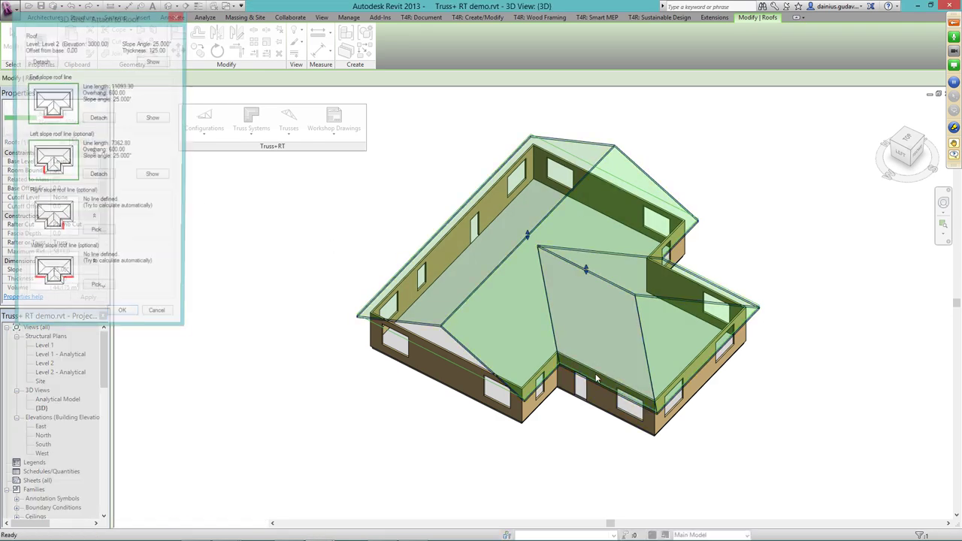
click(99, 235)
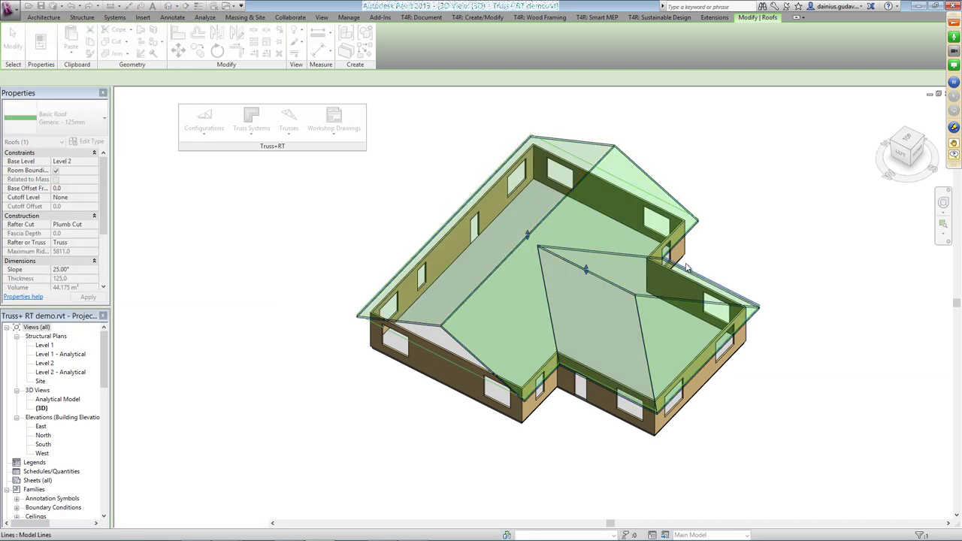
click(714, 283)
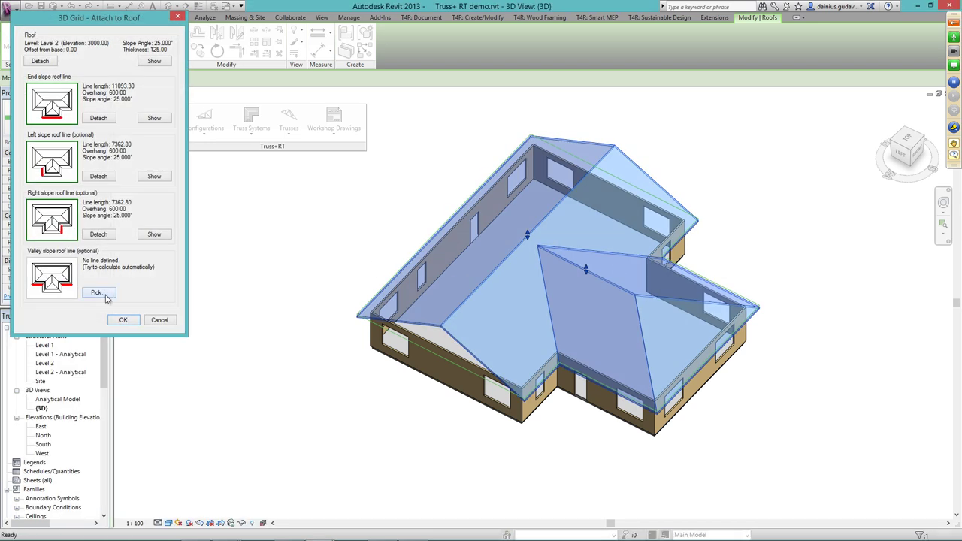
click(96, 294)
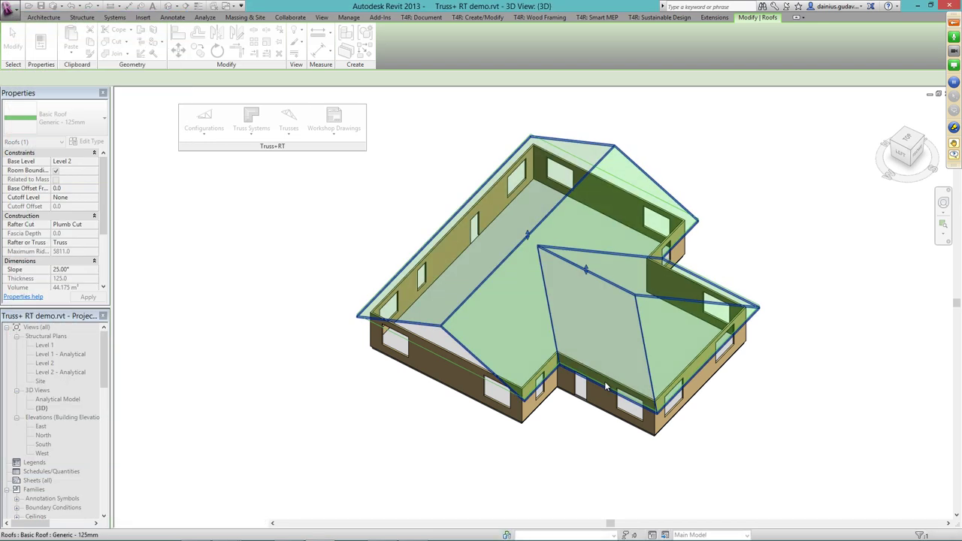
click(549, 377)
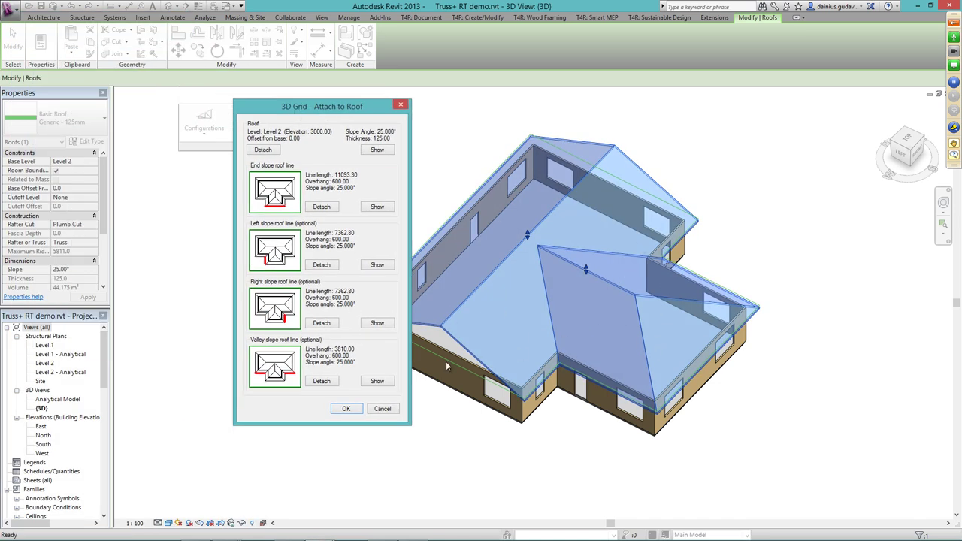
click(343, 409)
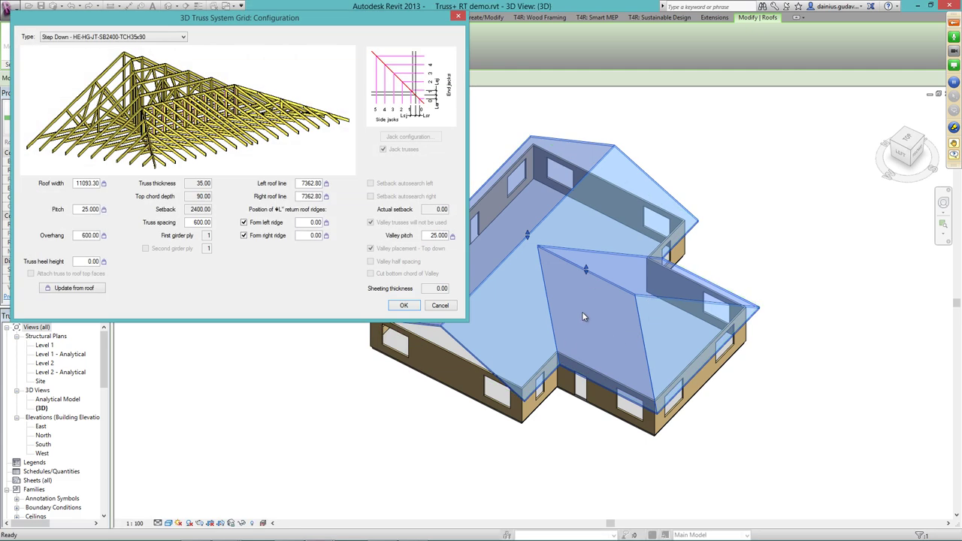
Keep the Step Down - HE-HG-JT-SB2400-TCH35x90 type and insert the grid over the wing's hip roof.
drag(314, 22, 349, 89)
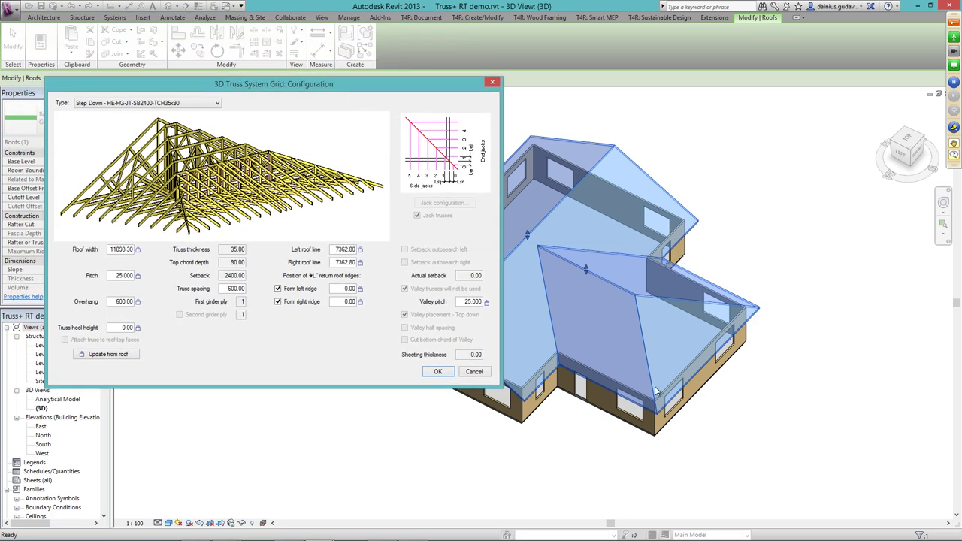
drag(304, 90, 485, 167)
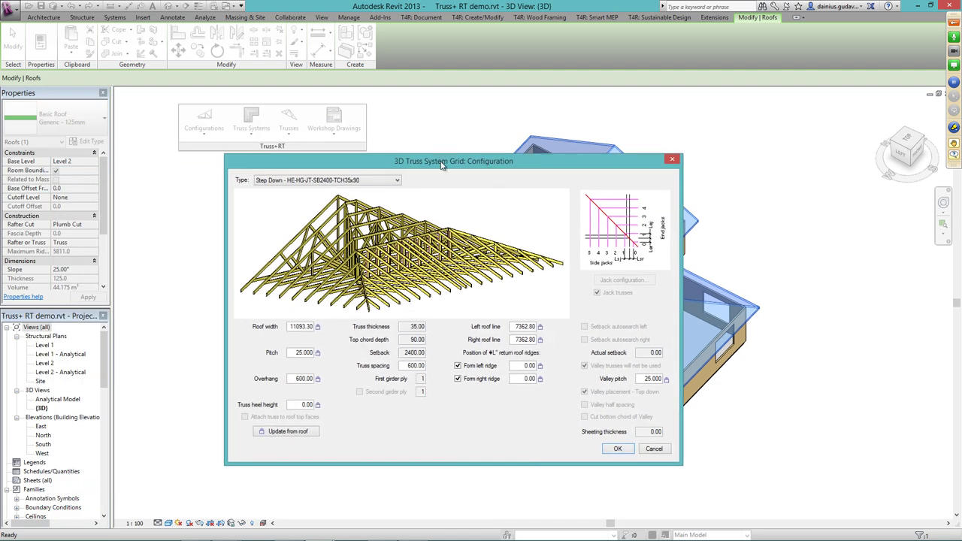
drag(442, 163, 375, 136)
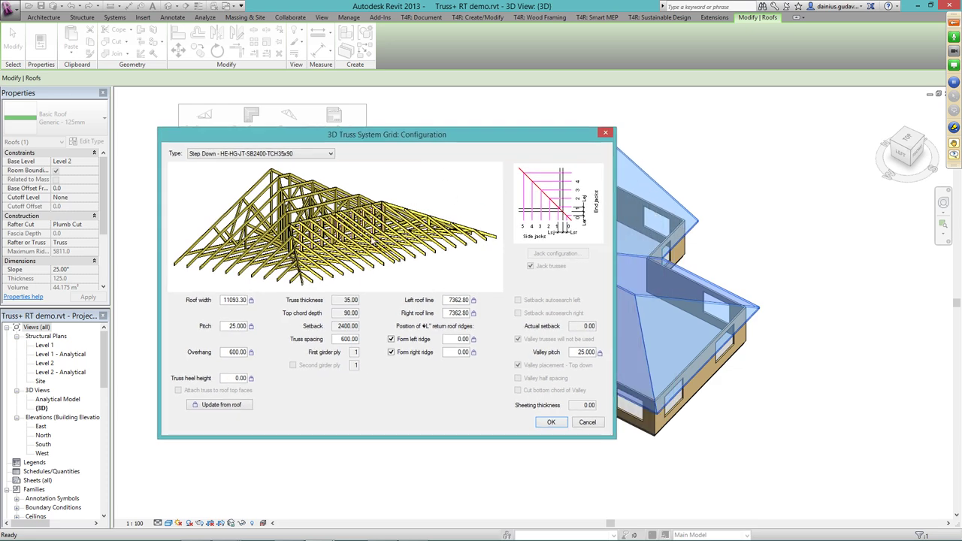
drag(363, 146, 370, 181)
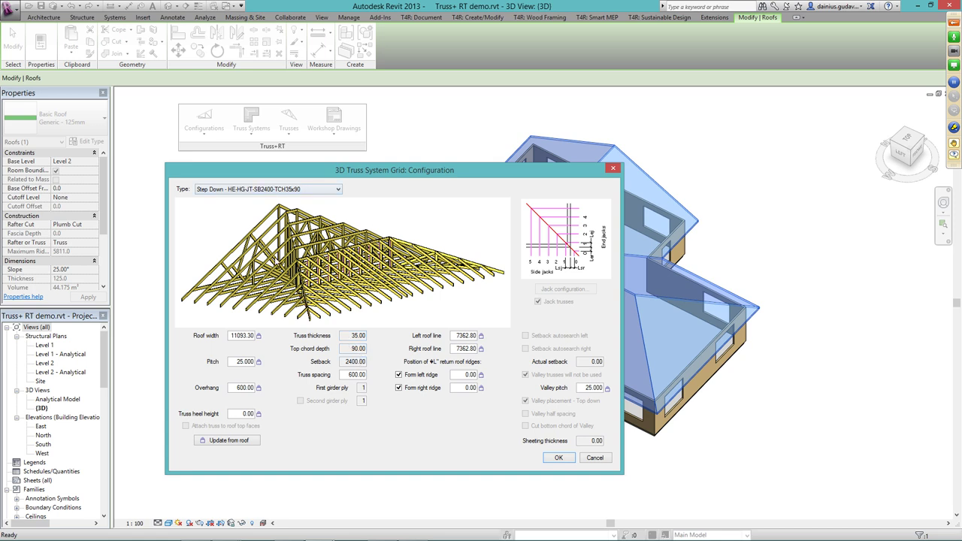
click(257, 191)
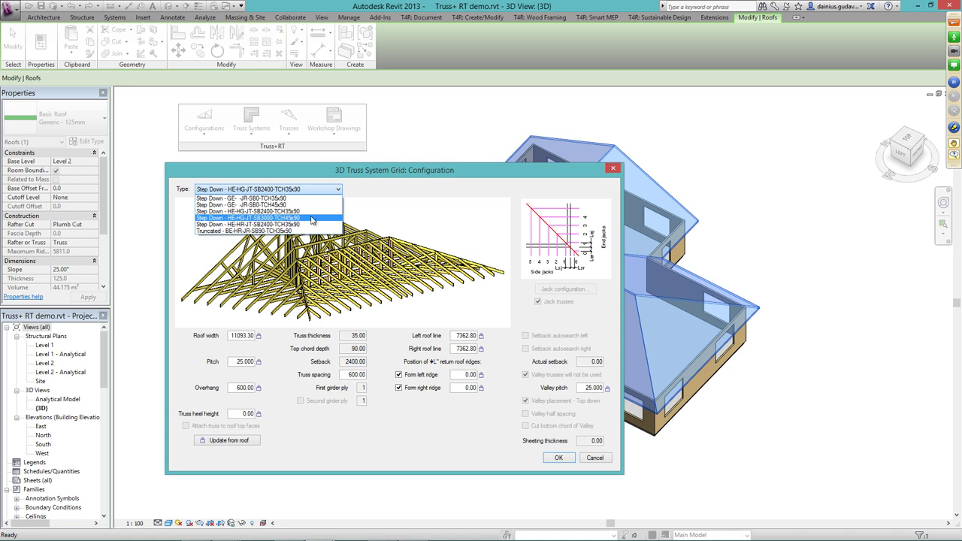
click(273, 215)
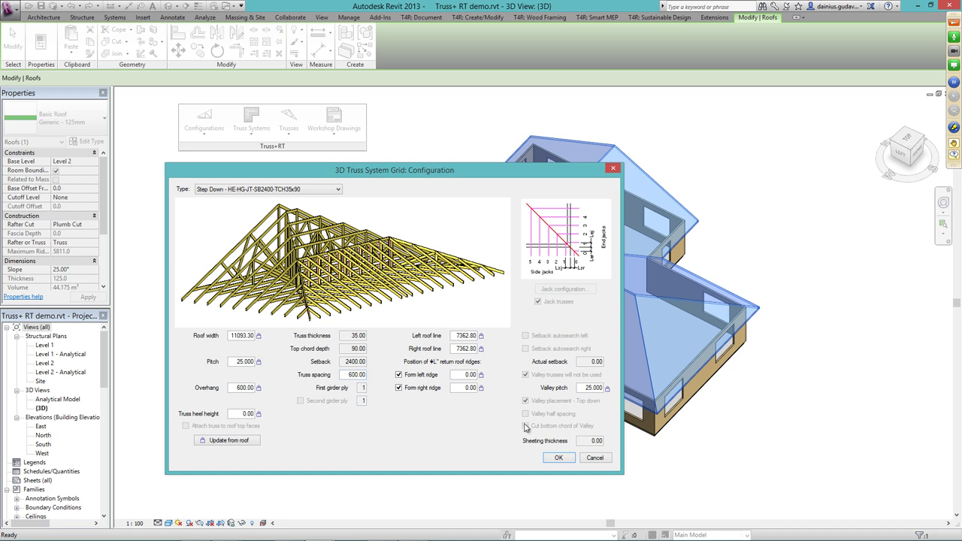
click(558, 458)
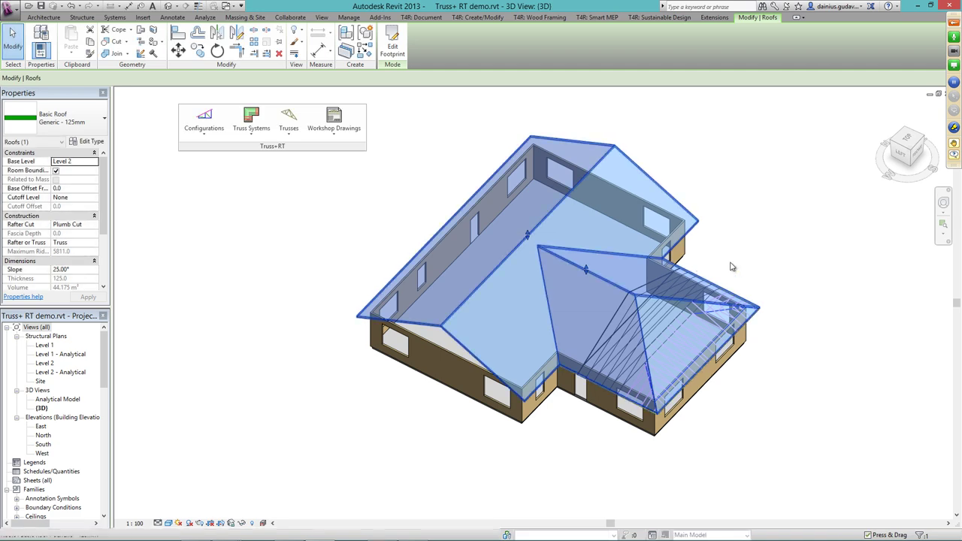
click(772, 263)
middle_drag(721, 268, 610, 273)
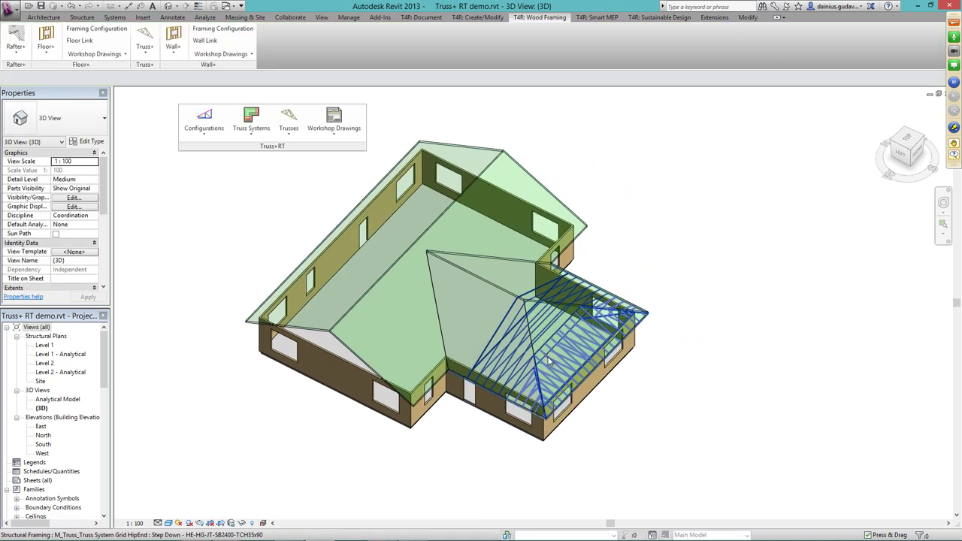
scroll(666, 369, up, 2)
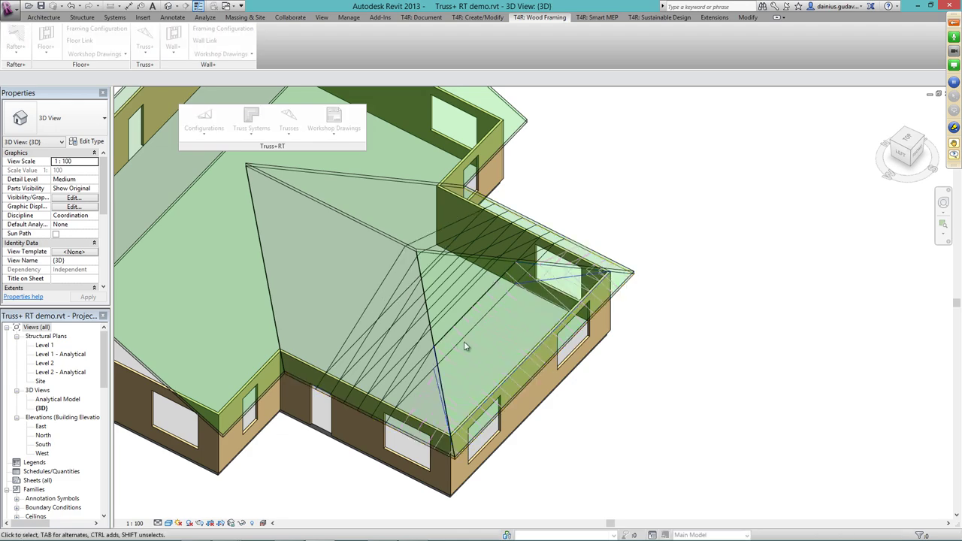
shift+middle_drag(464, 342, 498, 253)
scroll(493, 243, up, 4)
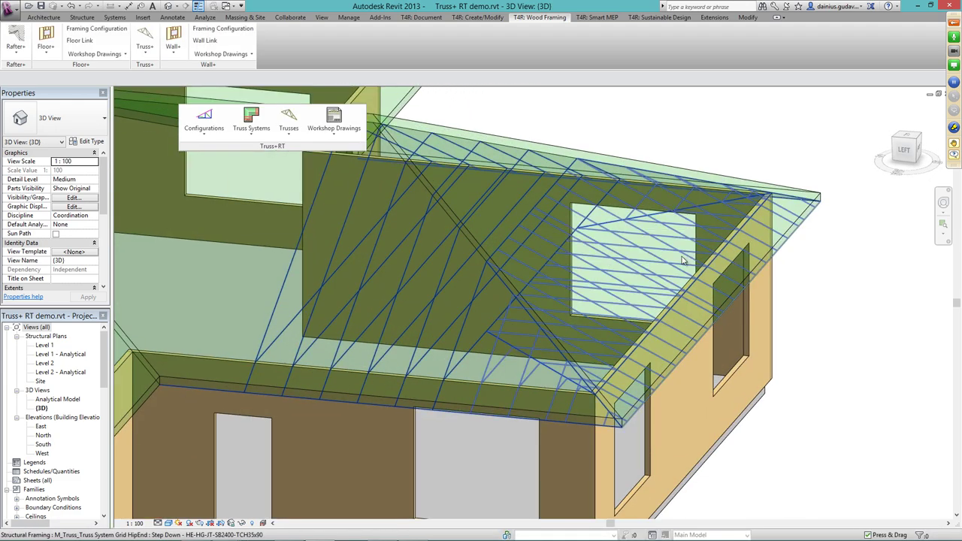
shift+middle_drag(685, 263, 656, 325)
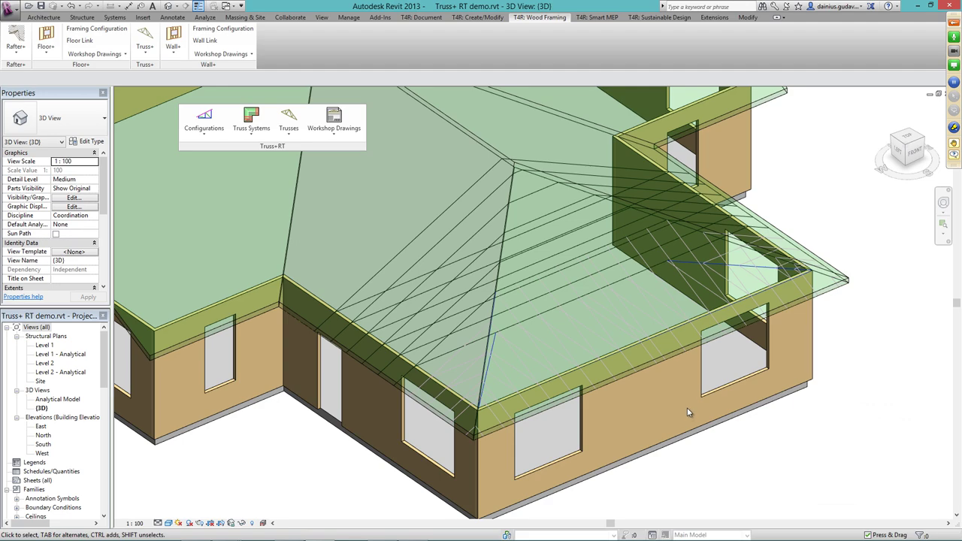
shift+middle_drag(675, 402, 714, 444)
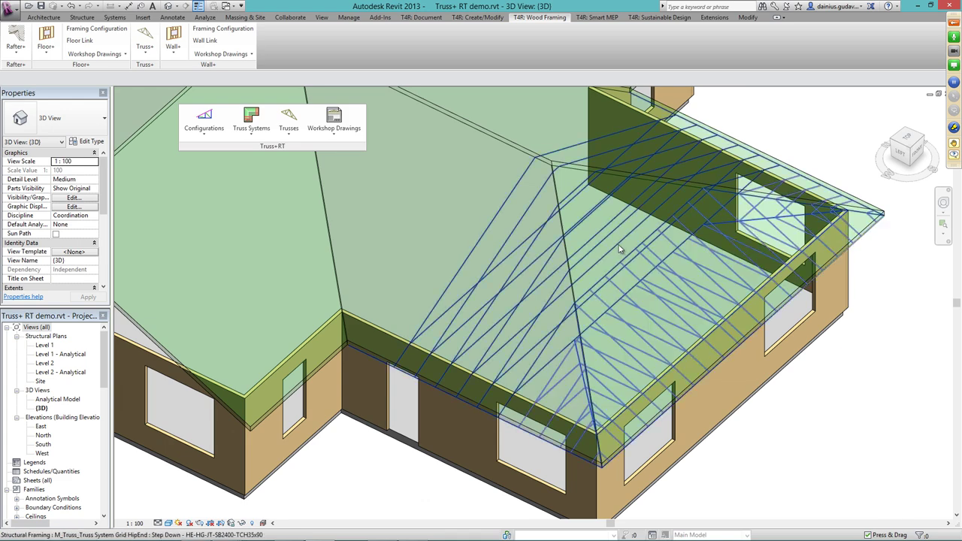
click(623, 264)
scroll(622, 267, down, 1)
scroll(622, 267, down, 4)
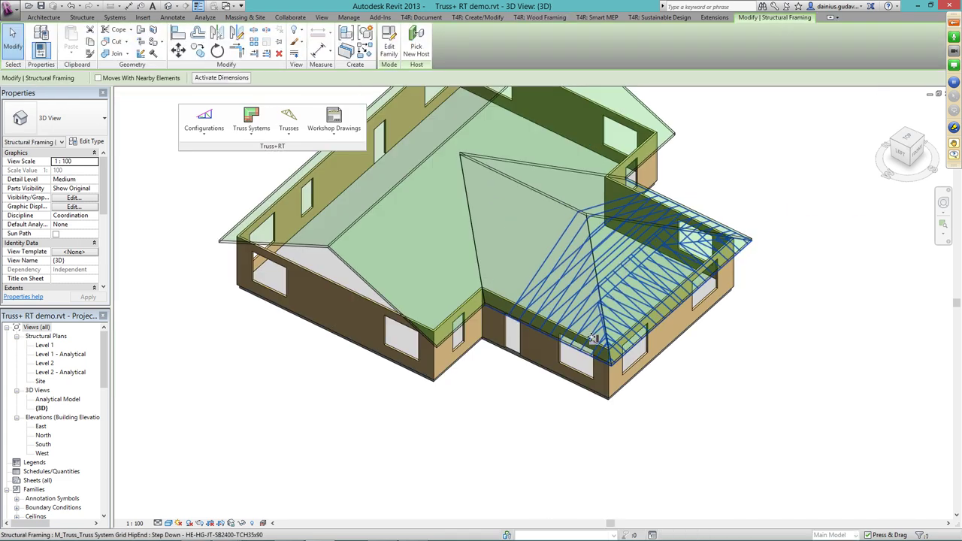
shift+middle_drag(595, 339, 590, 325)
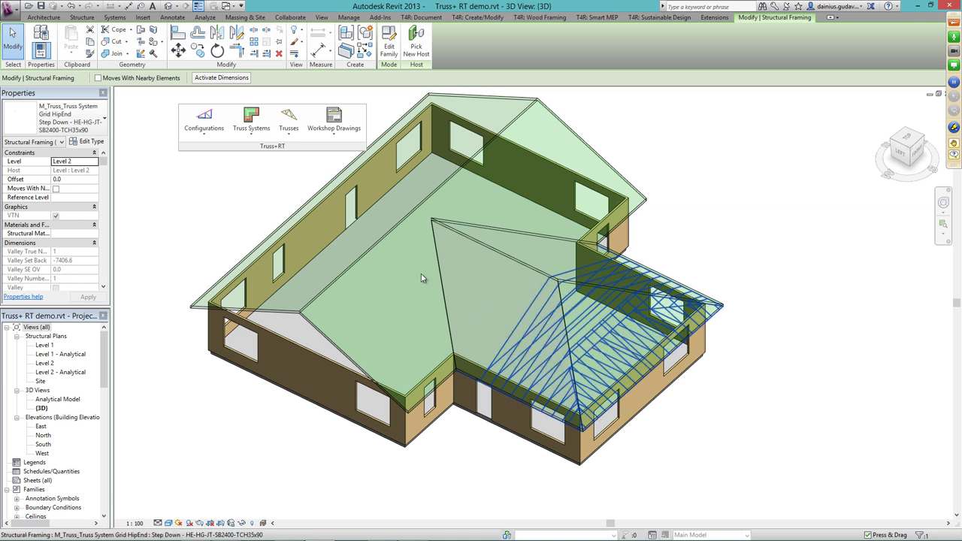
Modify the hip truss grid to 700 spacing, a second girder ply, and valley trusses allowed.
click(251, 124)
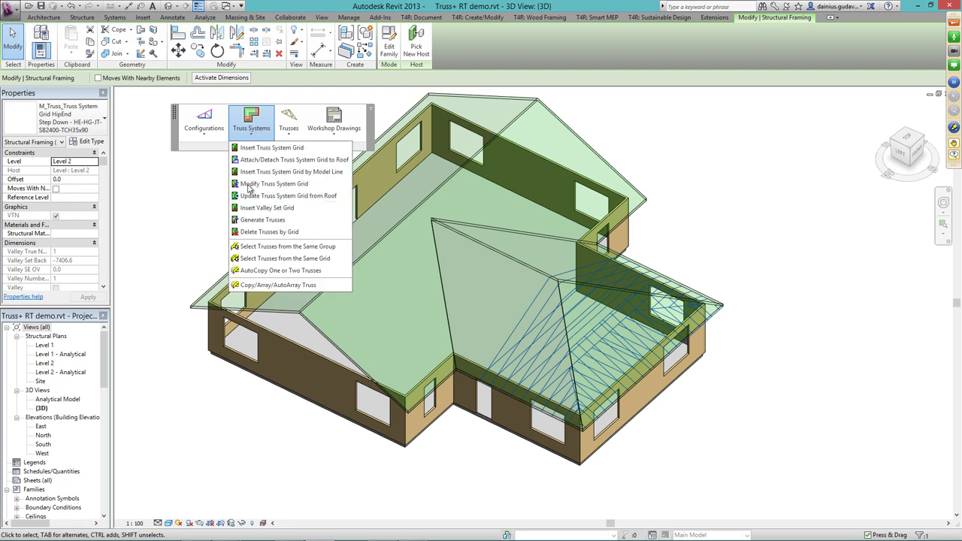
click(283, 184)
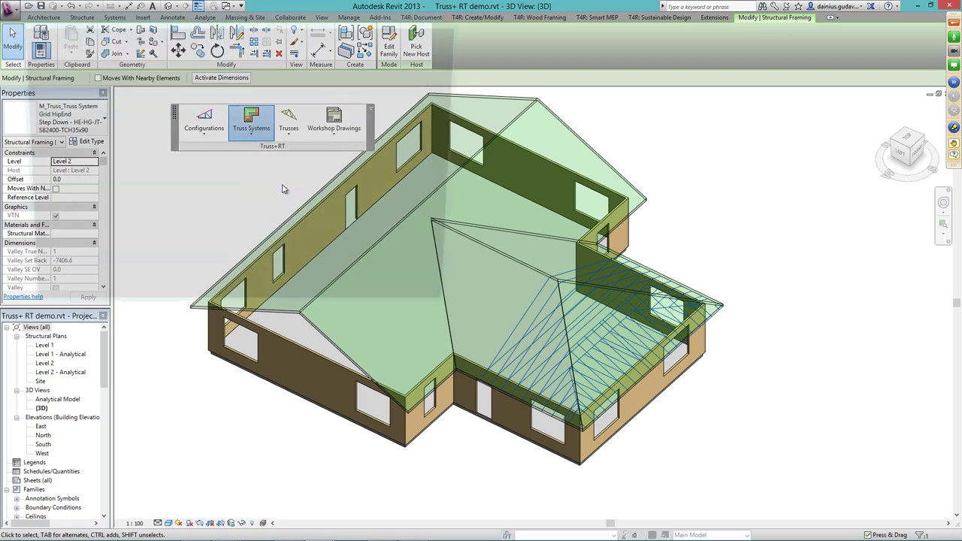
drag(273, 16, 350, 43)
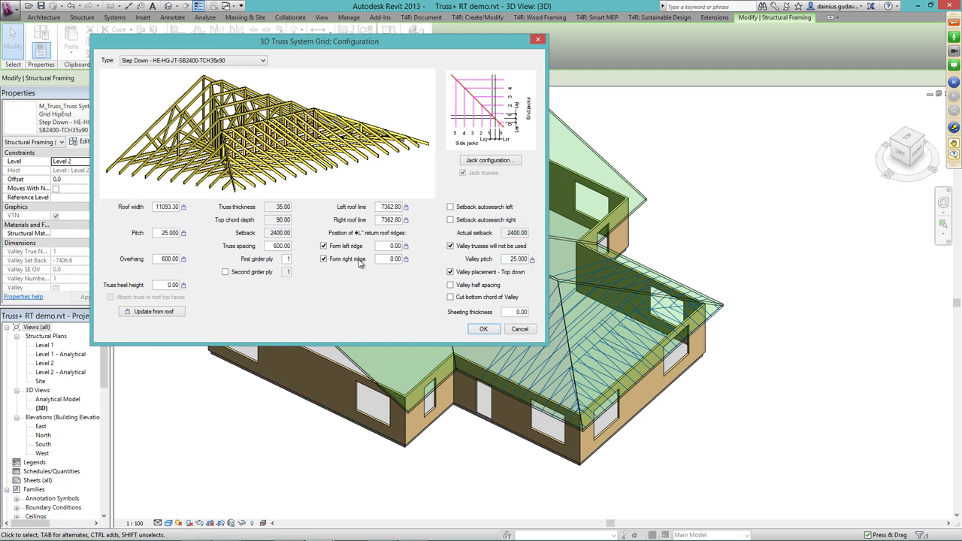
double_click(277, 246)
text(700)
click(225, 272)
click(450, 246)
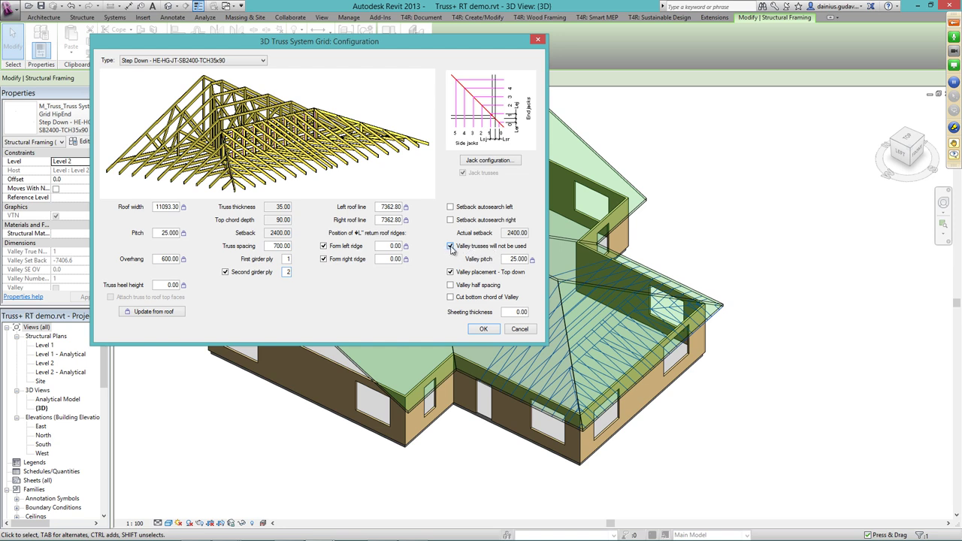
click(483, 330)
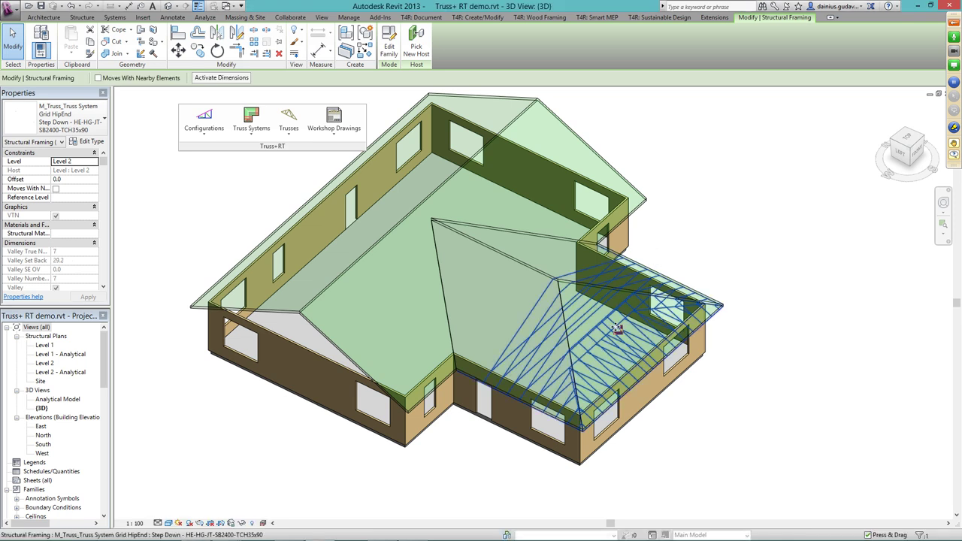
Insert a valley truss set grid and orbit around it to inspect it.
click(743, 229)
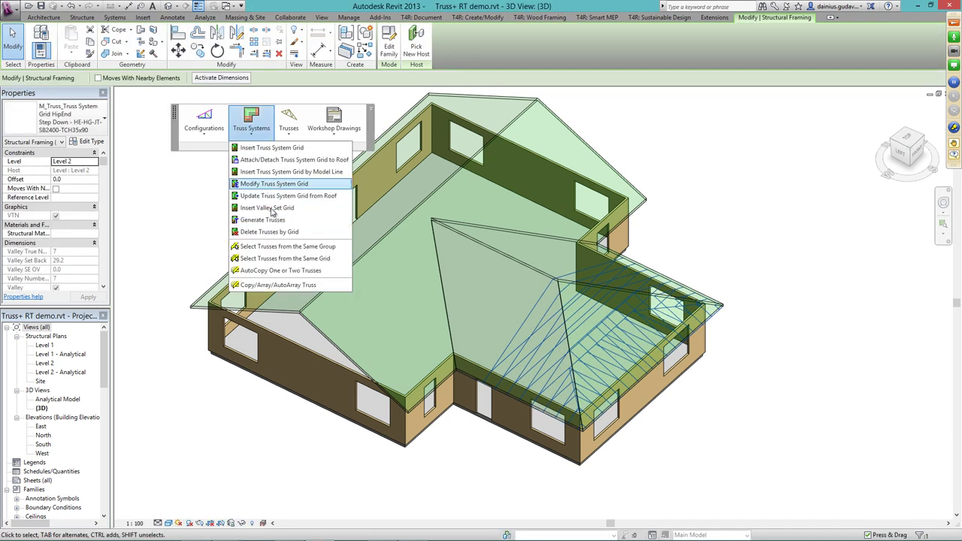
click(270, 211)
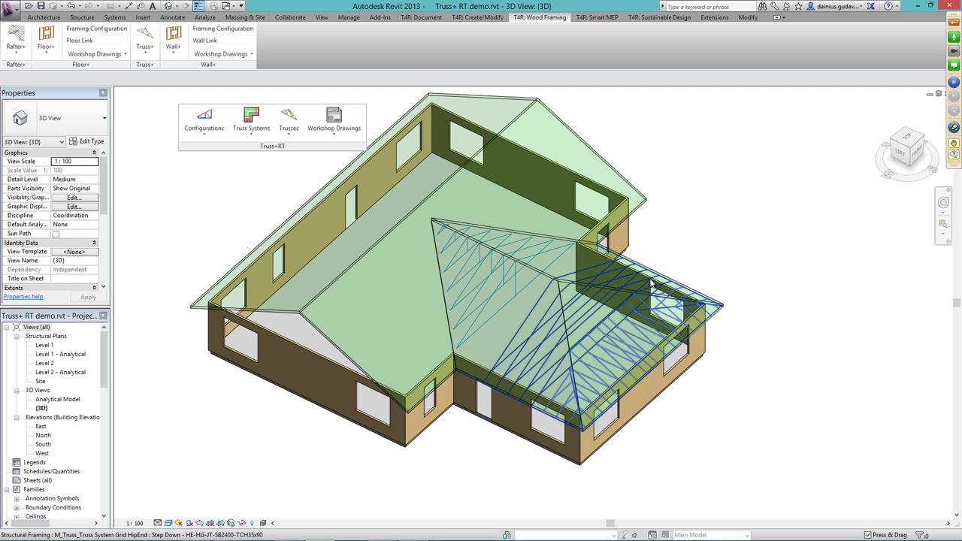
click(529, 335)
shift+middle_drag(530, 335, 514, 318)
scroll(515, 318, up, 4)
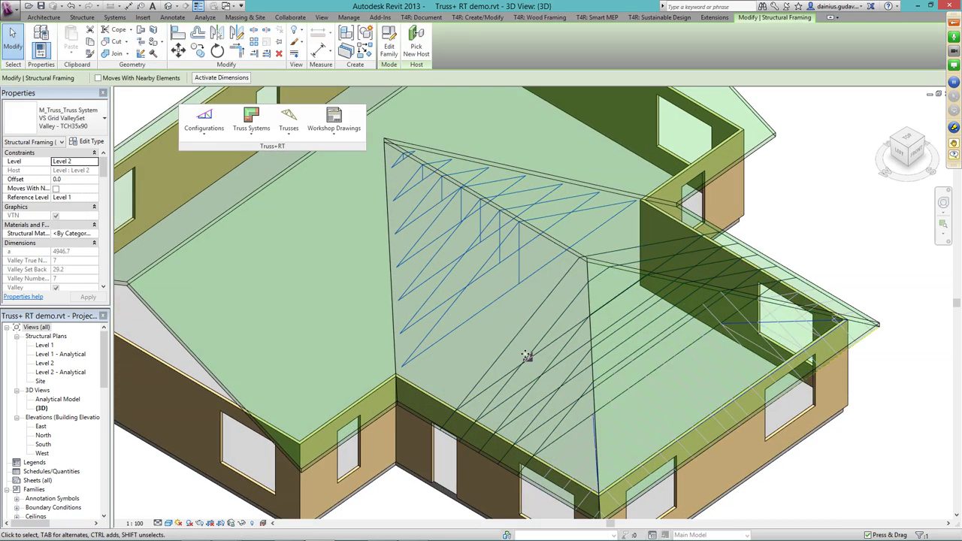
shift+middle_drag(529, 369, 560, 410)
scroll(589, 462, down, 5)
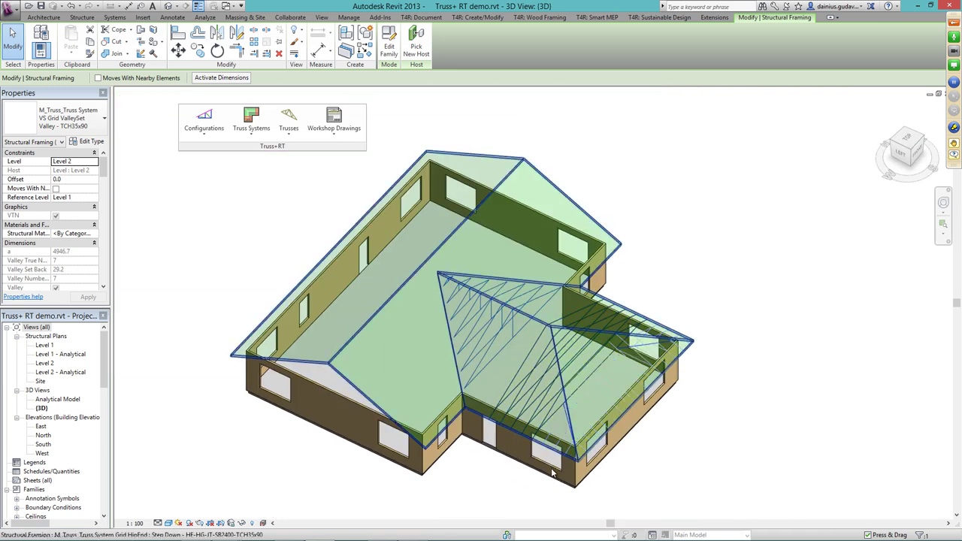
Reselect the wing's hip truss system and run Generate Trusses on it.
click(521, 397)
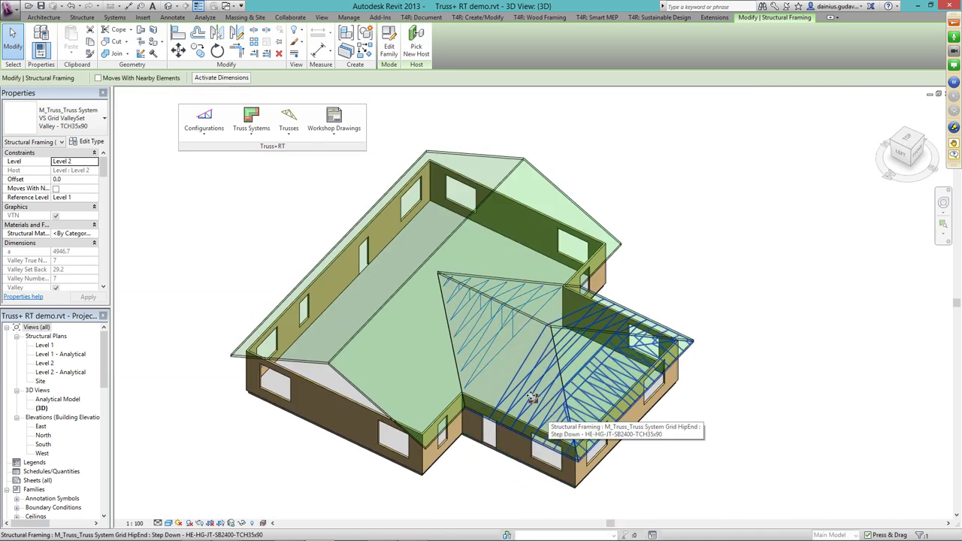
click(249, 129)
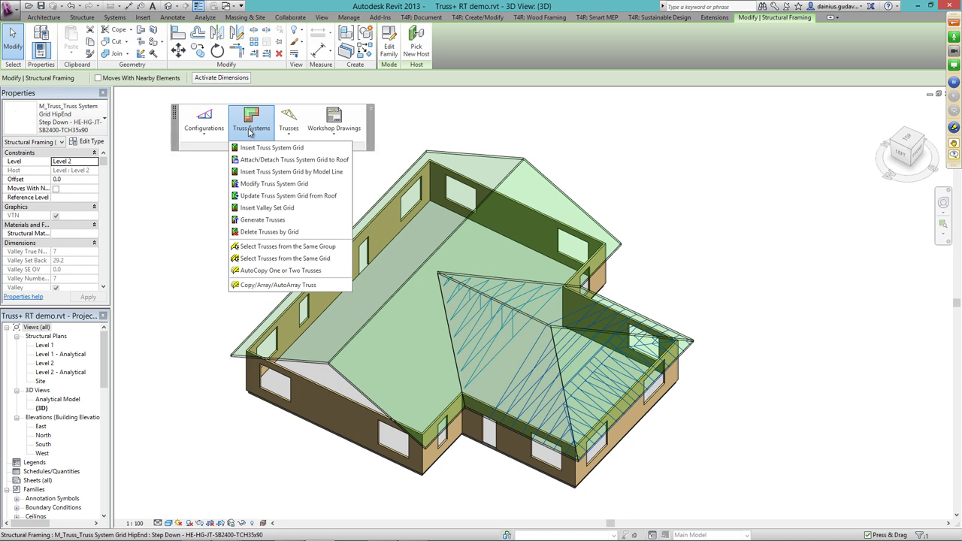
click(245, 221)
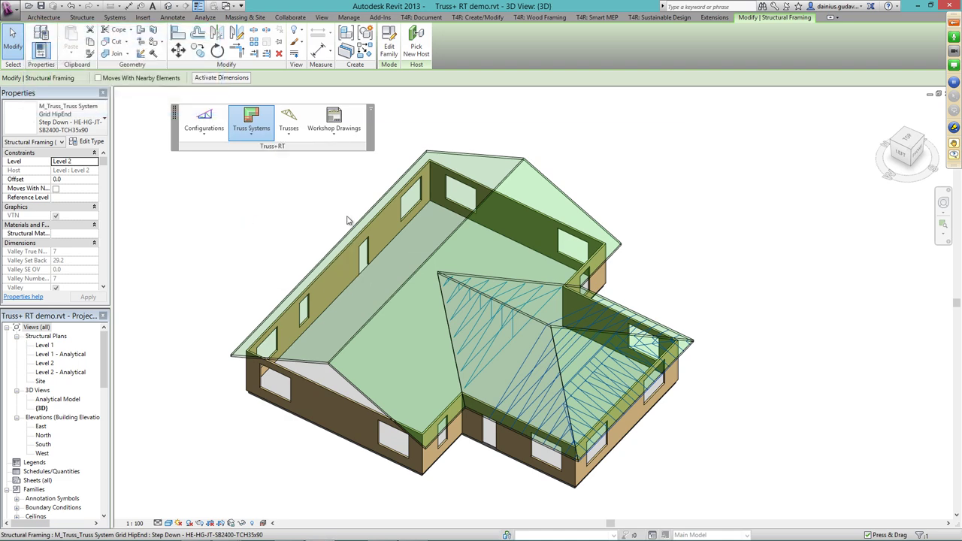
Keep Howe_1L+1R as the common truss and Jack Truss Howe_1L as the jack truss type.
drag(191, 24, 321, 129)
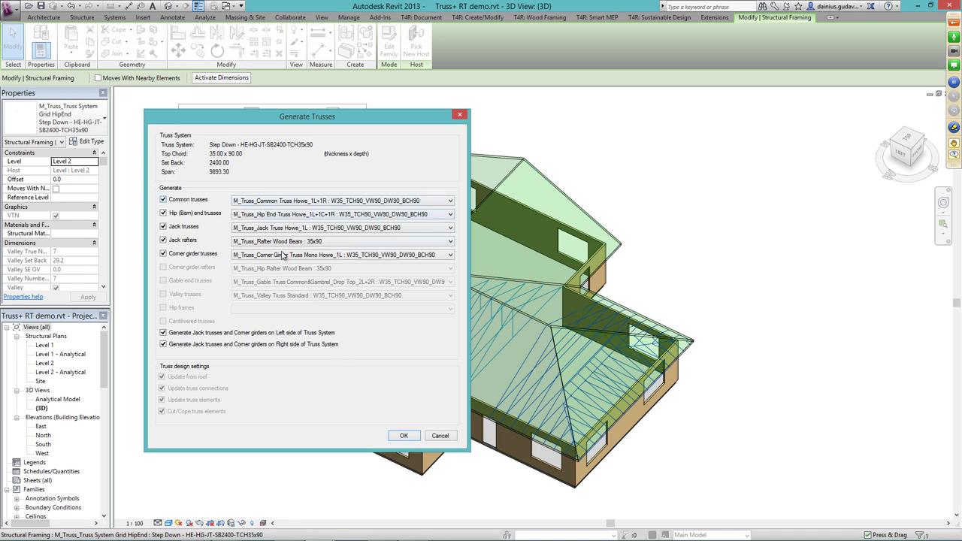
click(327, 202)
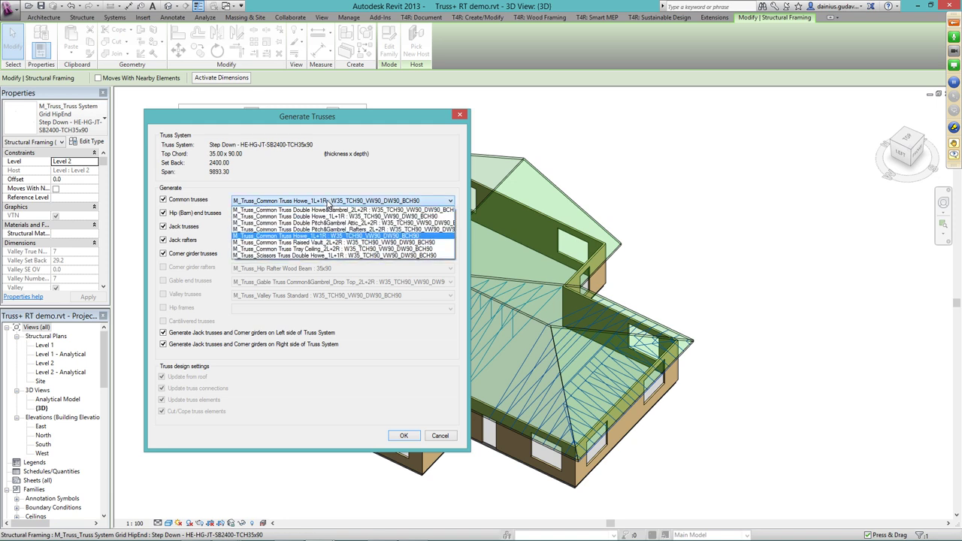
click(340, 200)
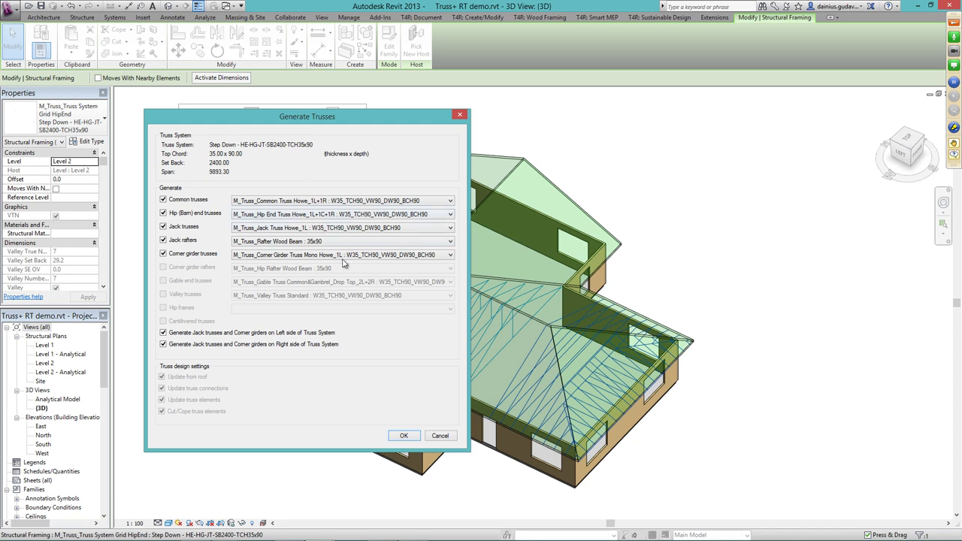
click(344, 228)
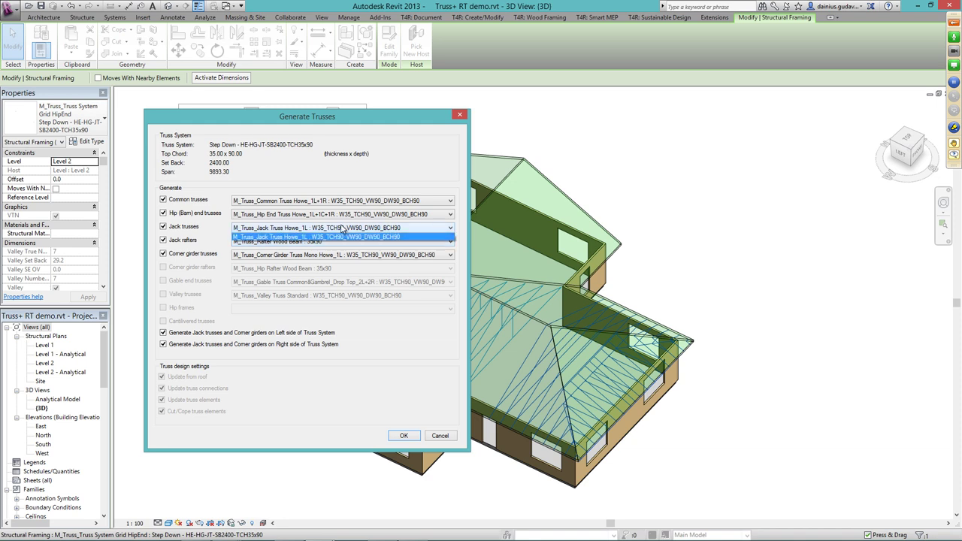
click(353, 236)
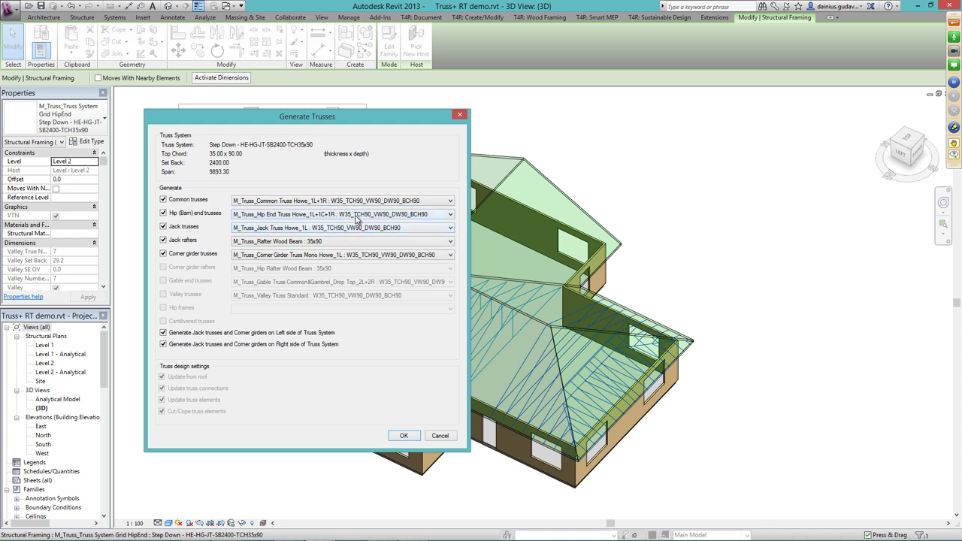
click(344, 202)
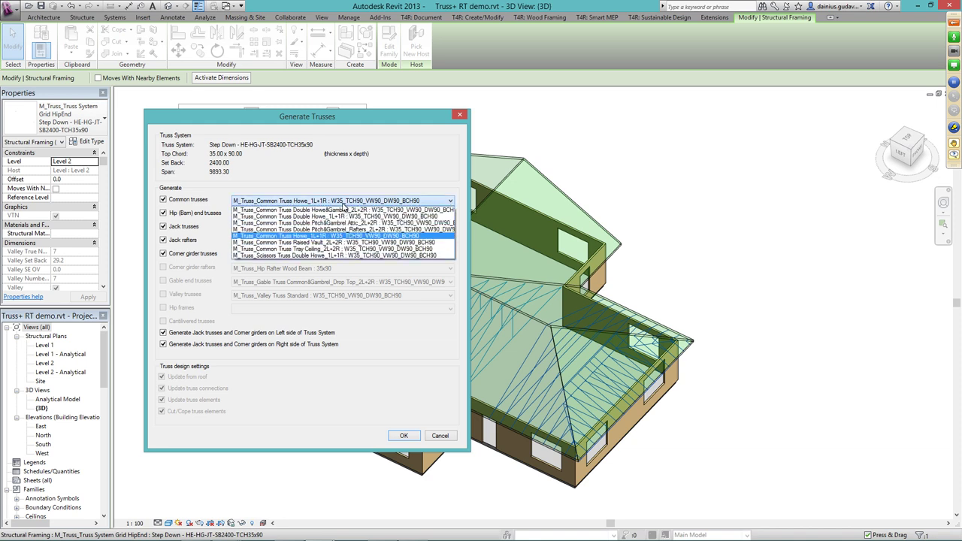
click(344, 203)
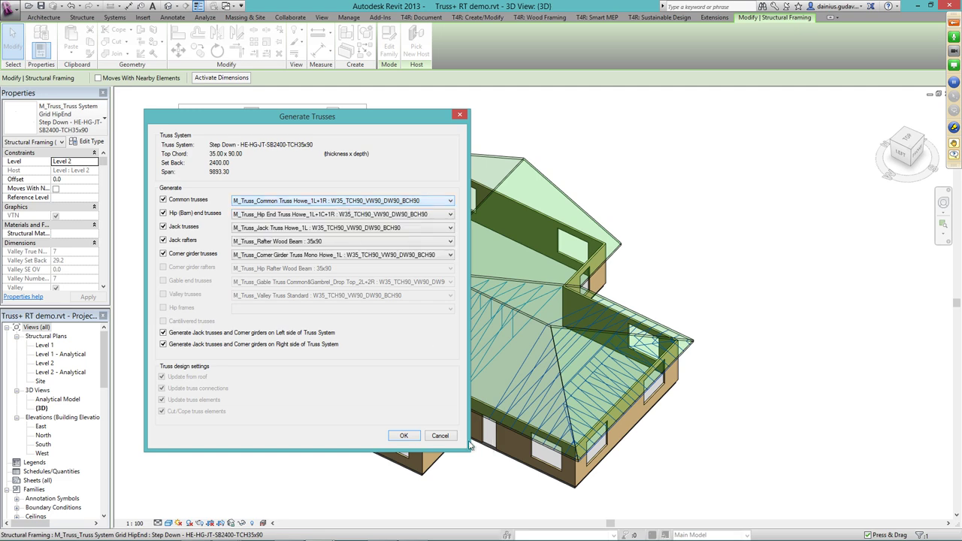
Confirm the Generate Trusses dialog to begin generating the hip-end trusses.
click(403, 436)
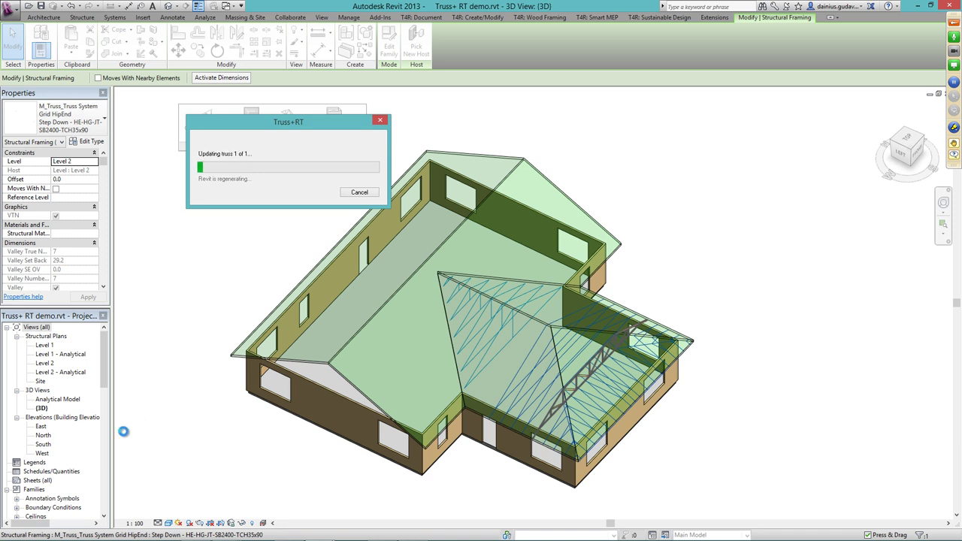
right_click(9, 533)
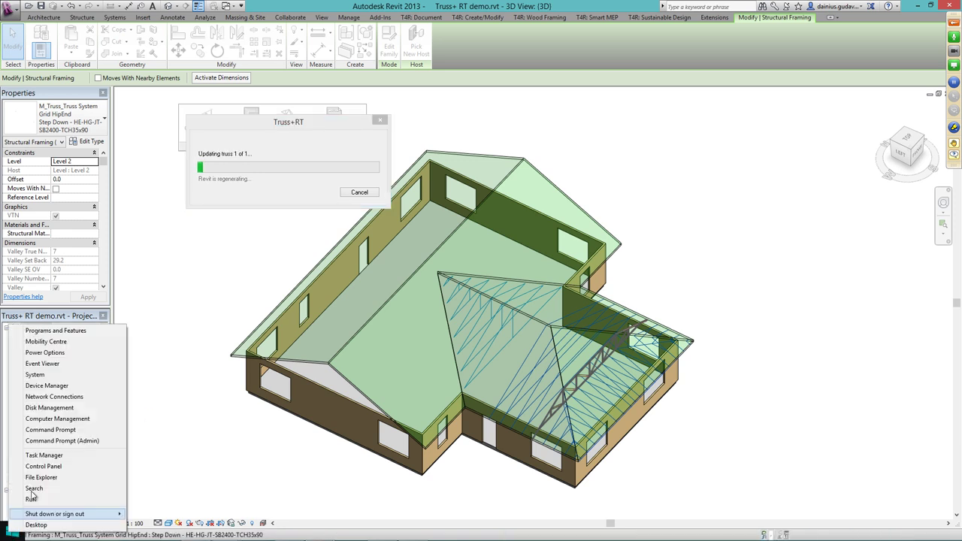
click(45, 375)
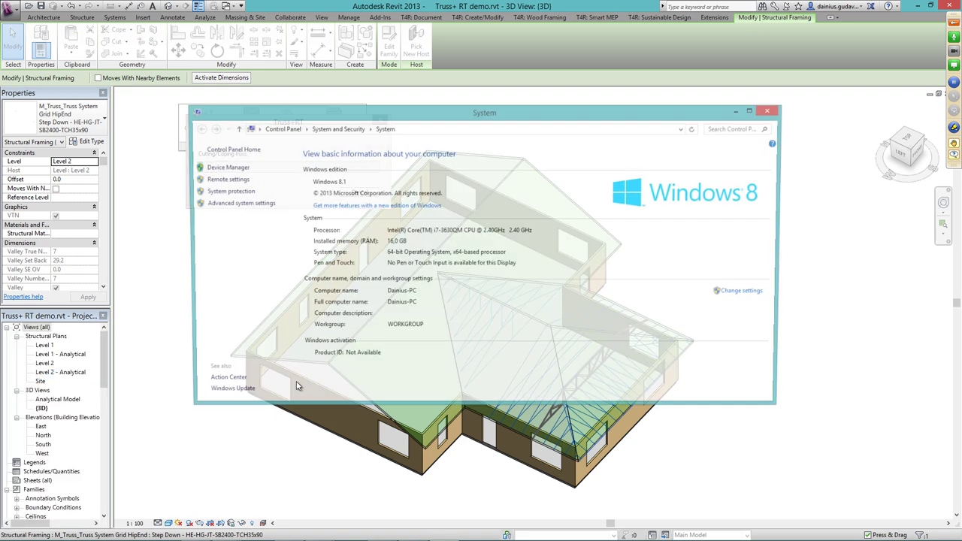
drag(472, 98, 463, 39)
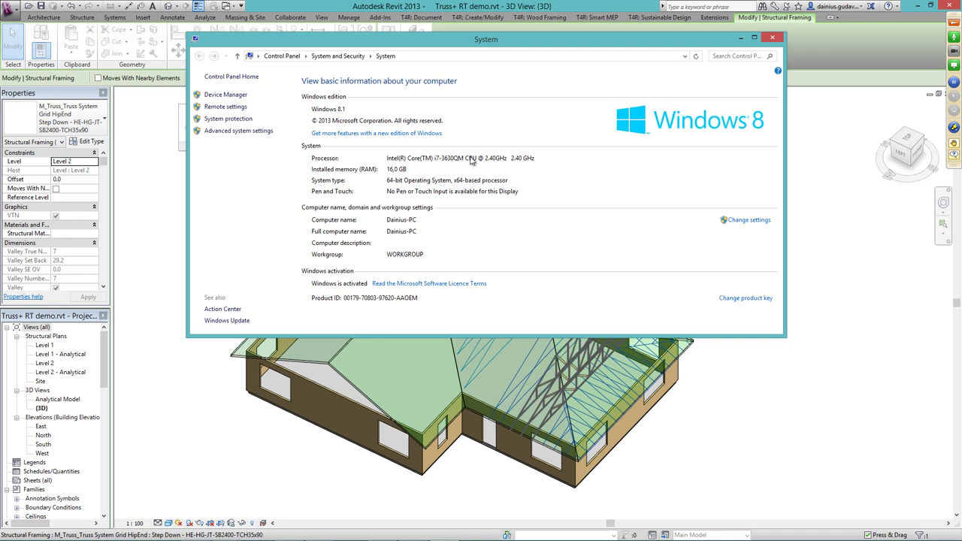
drag(481, 40, 481, 24)
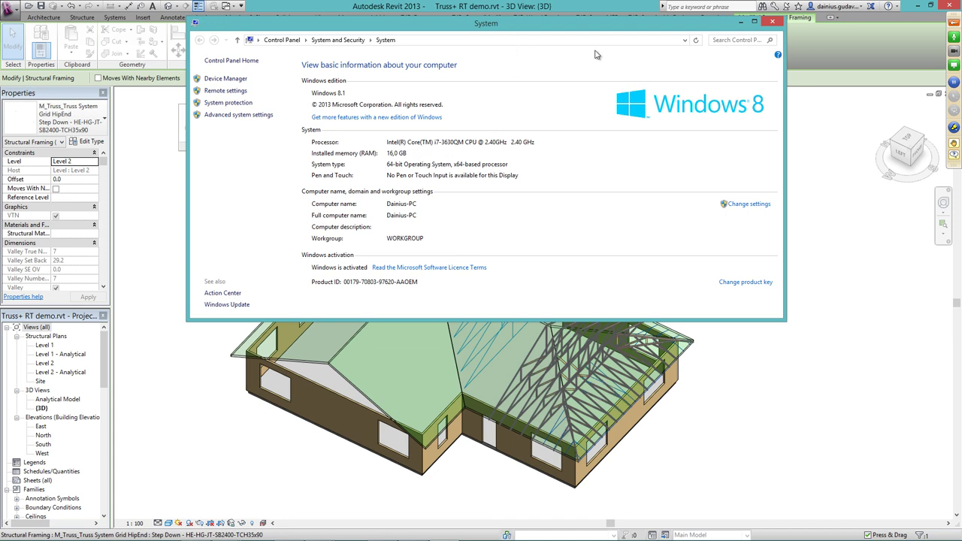
click(775, 23)
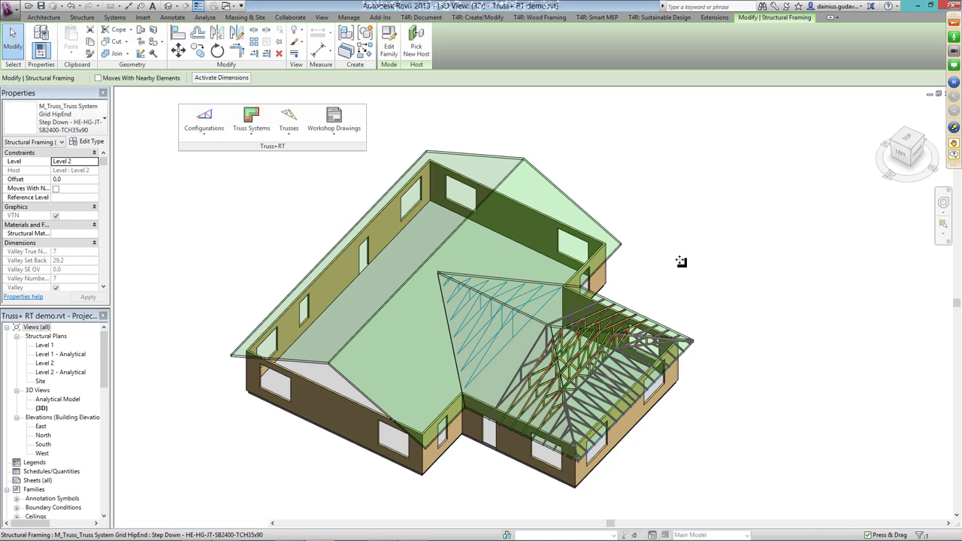
Zoom and orbit around the generated hip-wing trusses and select a jack truss to inspect.
key(Escape)
scroll(569, 402, up, 2)
scroll(569, 402, up, 3)
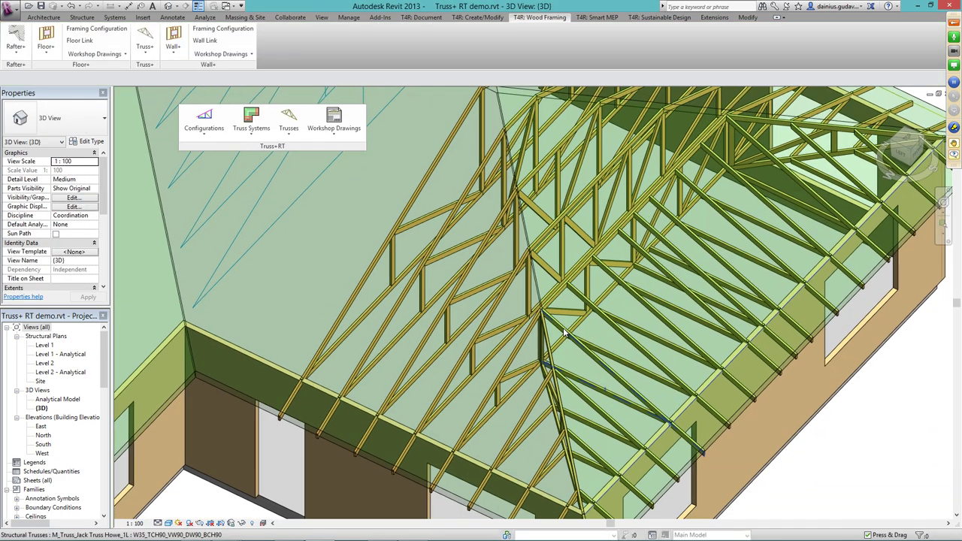
scroll(598, 303, down, 2)
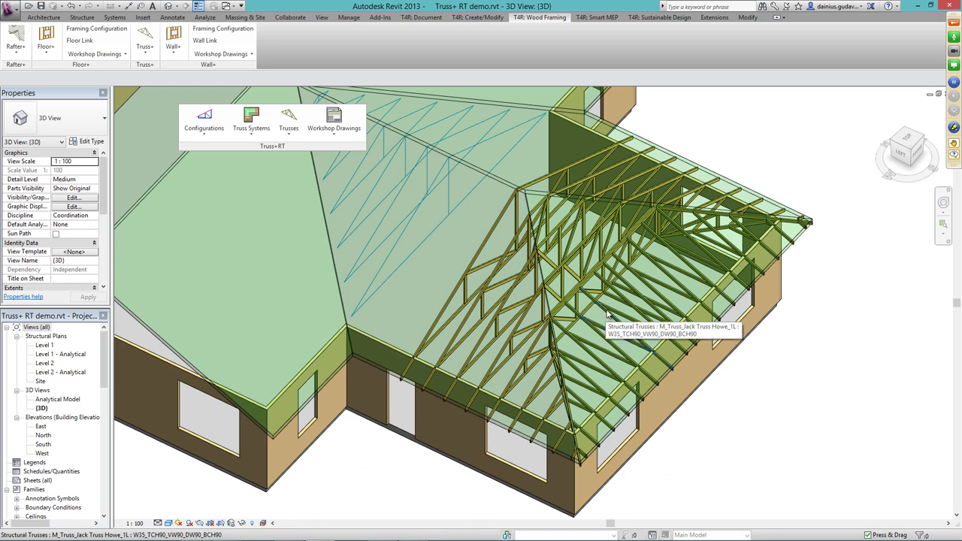
shift+middle_drag(613, 289, 816, 325)
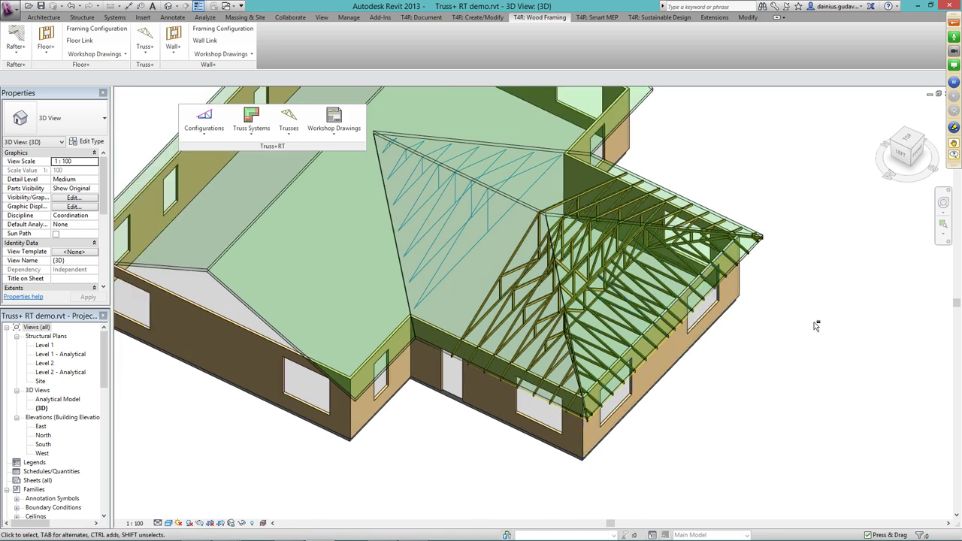
click(737, 338)
shift+middle_drag(737, 338, 779, 365)
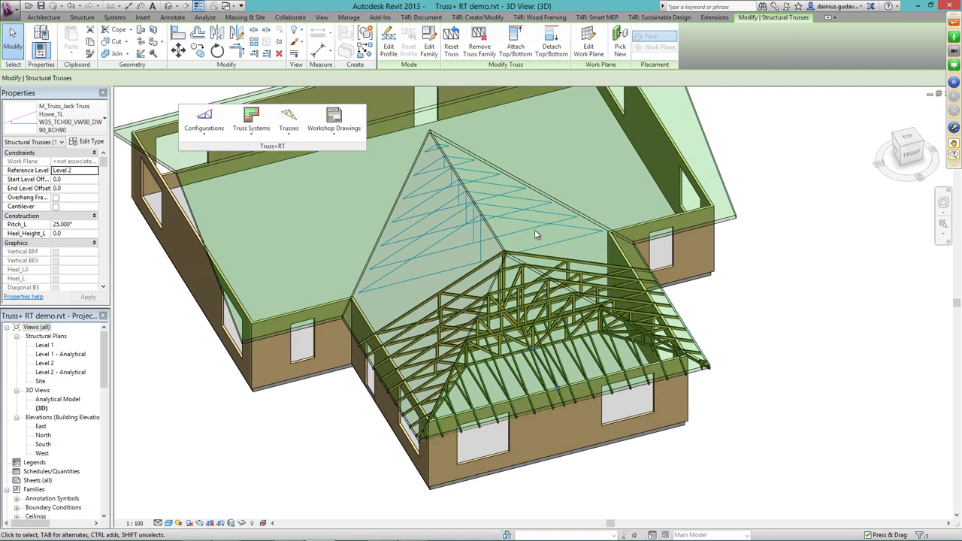
Select a common Howe truss on the hip wing and AutoCopy it along the wing.
click(764, 314)
scroll(762, 312, down, 1)
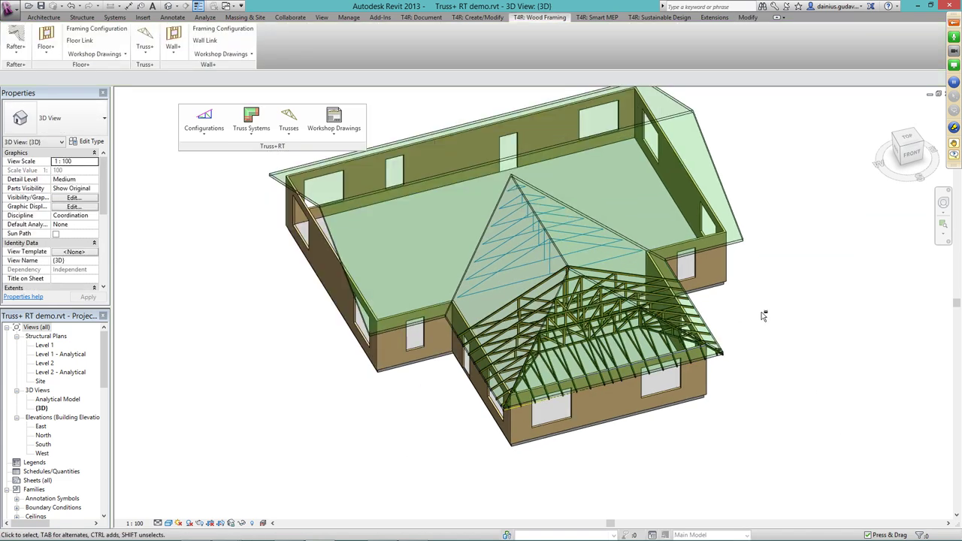
shift+middle_drag(761, 312, 771, 395)
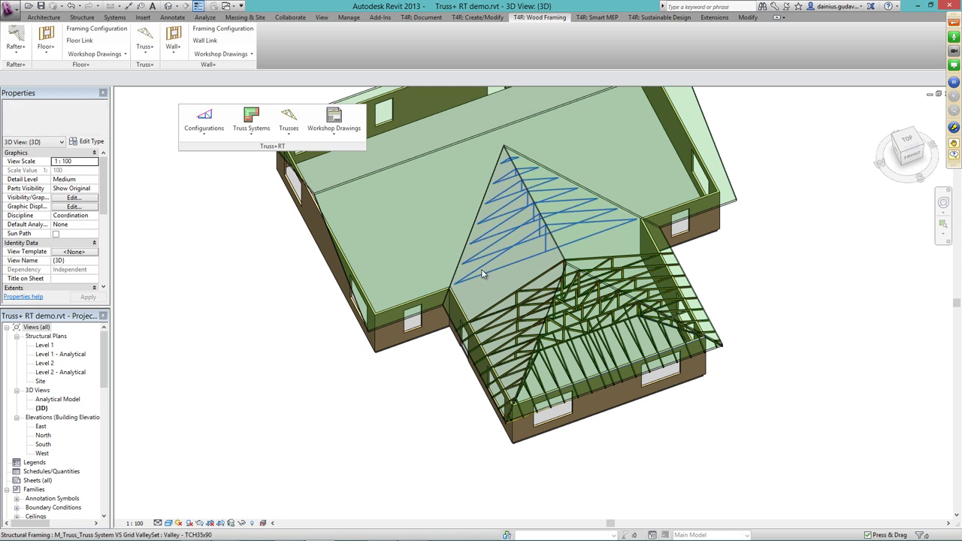
click(506, 301)
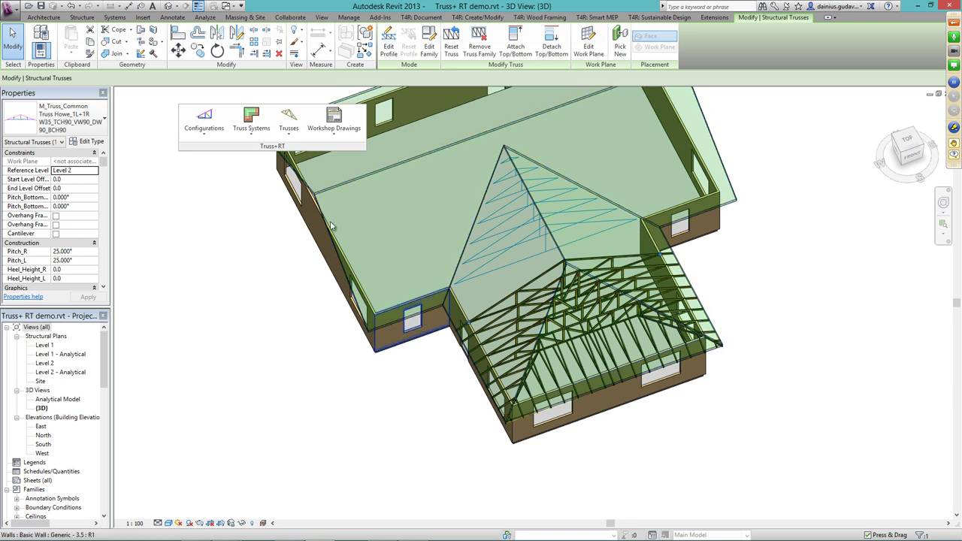
click(253, 128)
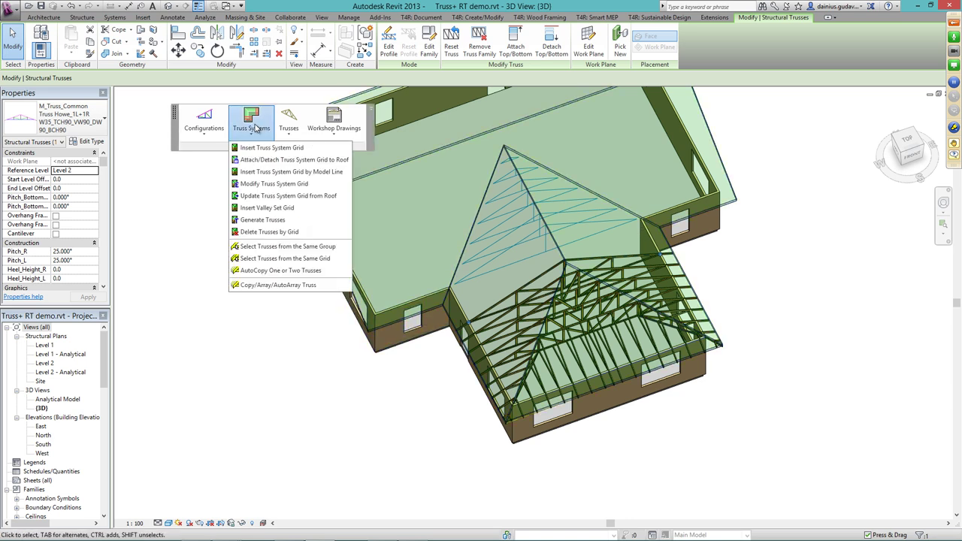
click(257, 271)
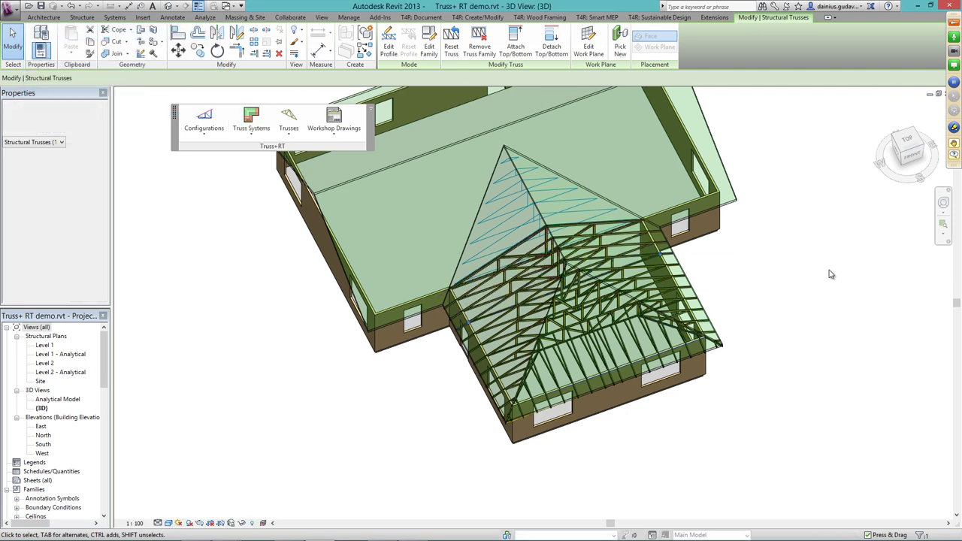
shift+middle_drag(472, 281, 741, 301)
key(Escape)
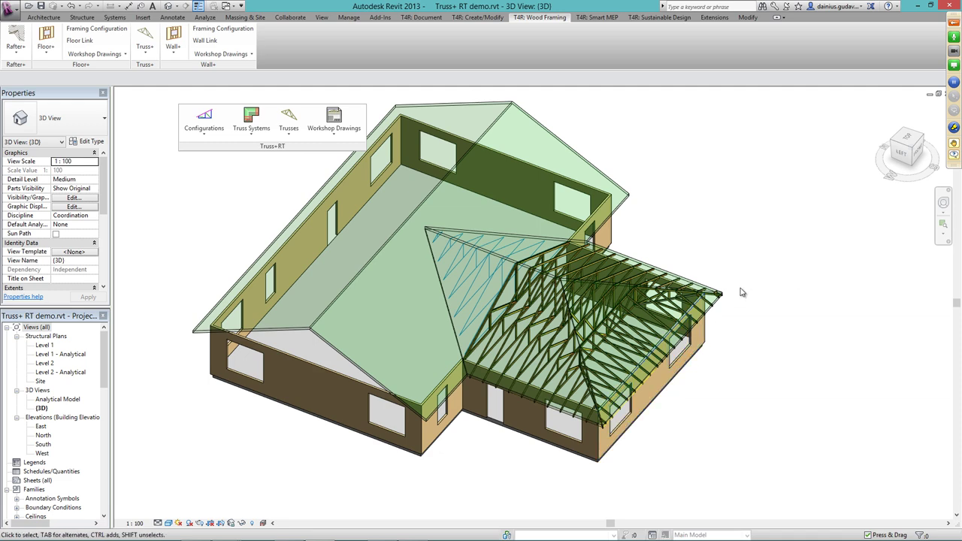
Generate Valley Truss Standard W35_TCH90_VW90_DW90_BCH90 trusses for the valley set grid.
click(467, 298)
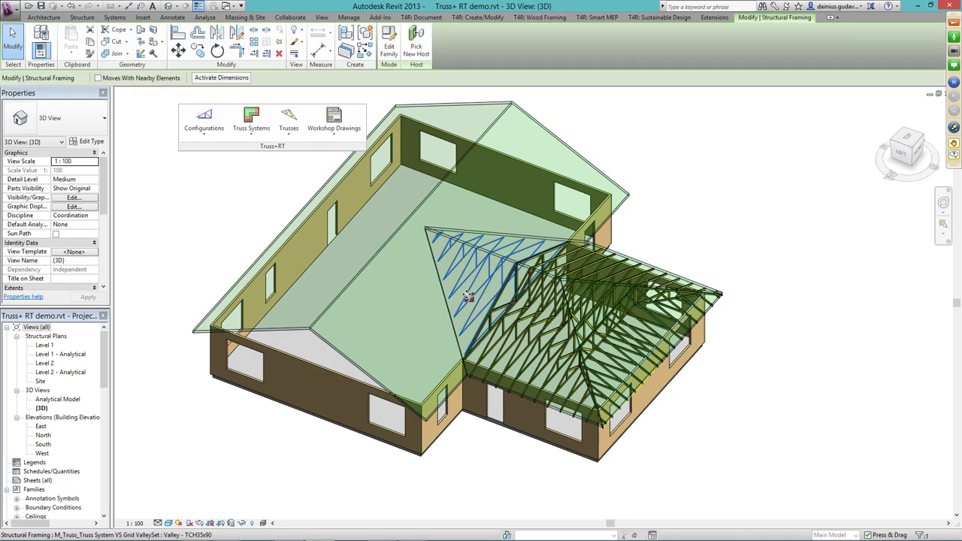
click(253, 126)
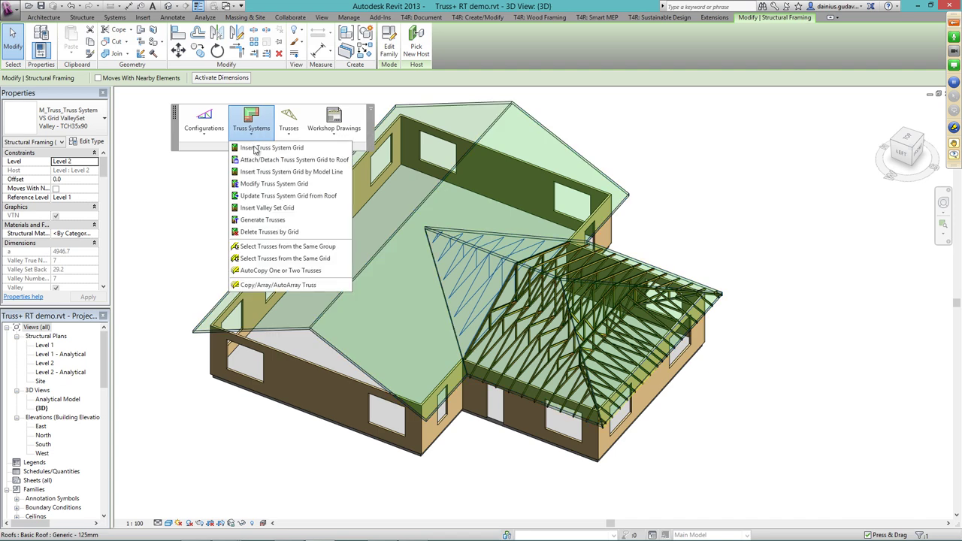
click(275, 220)
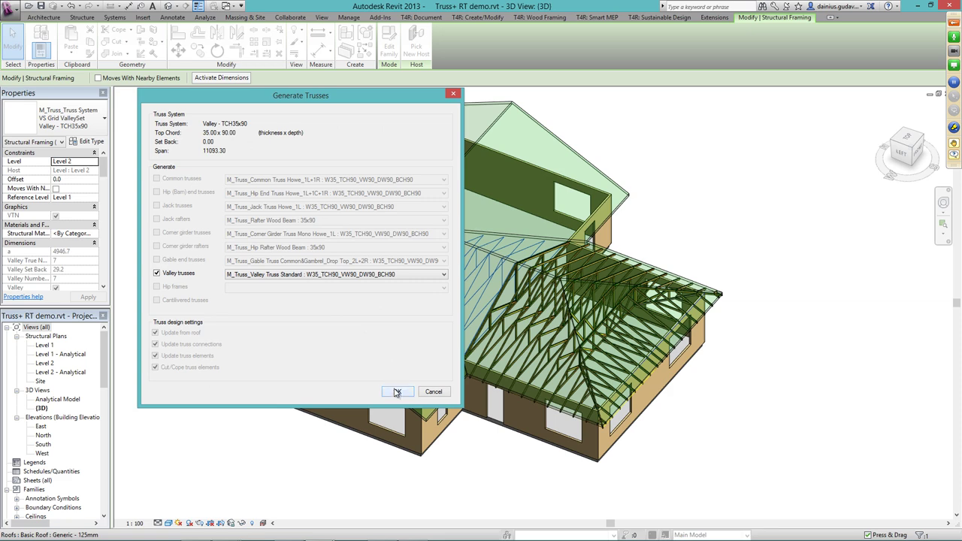
click(397, 391)
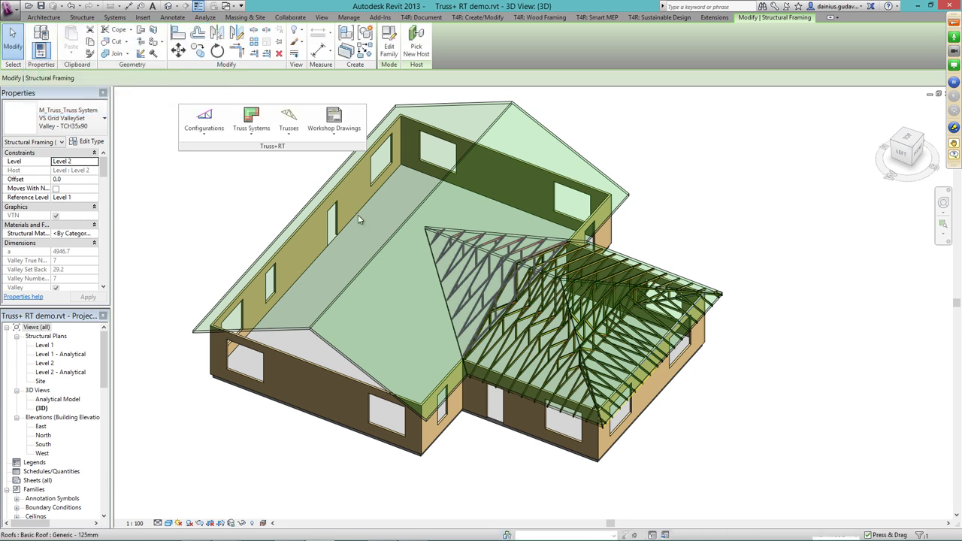
Select the main rectangular roof and start attaching a truss grid to it.
click(241, 213)
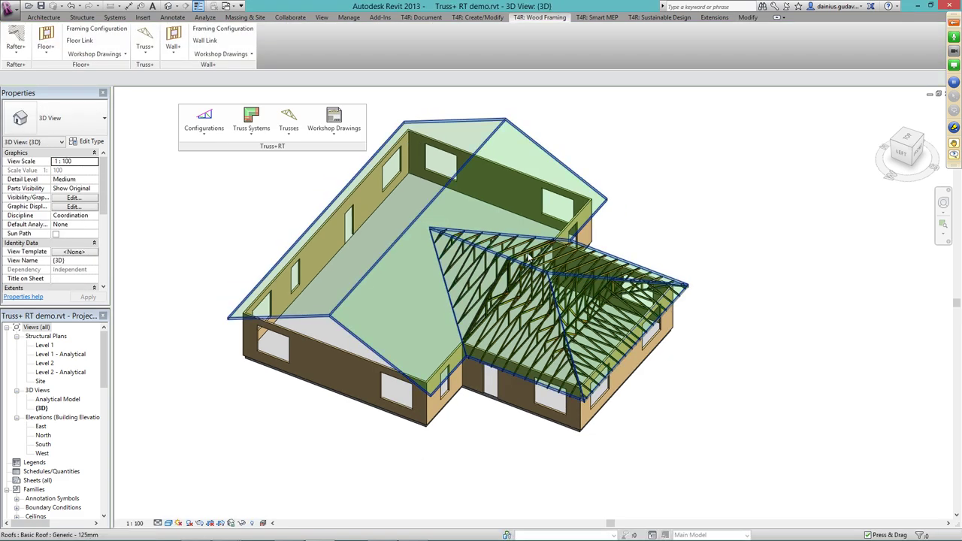
shift+middle_drag(451, 324, 609, 261)
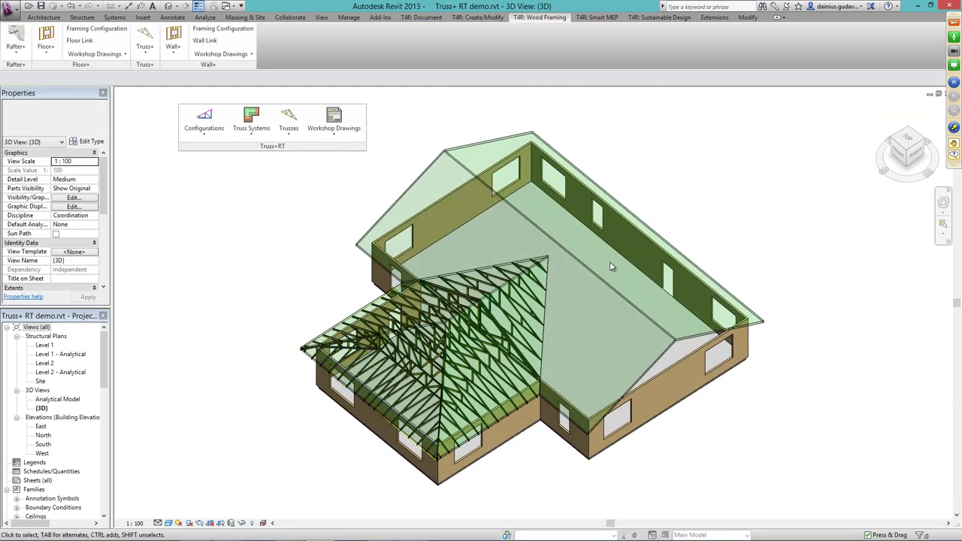
click(627, 302)
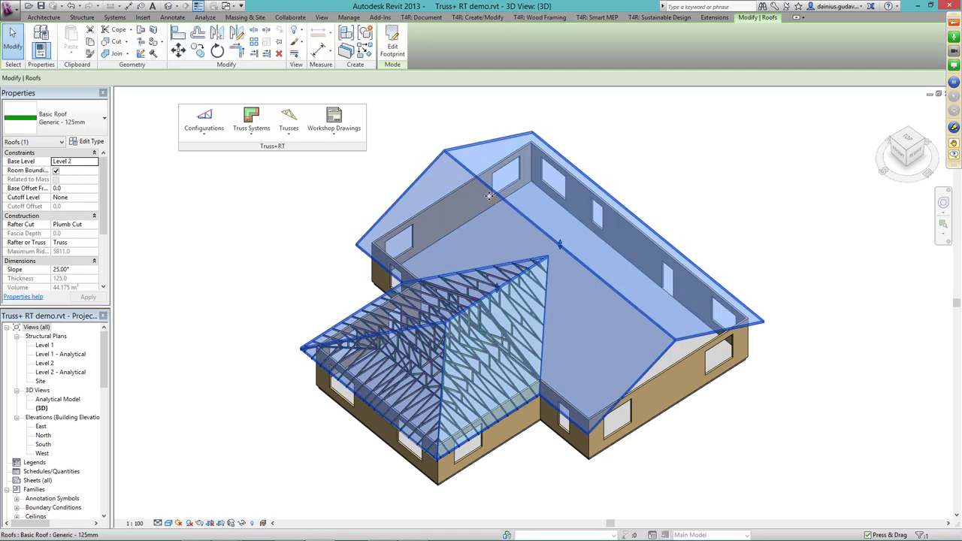
click(251, 122)
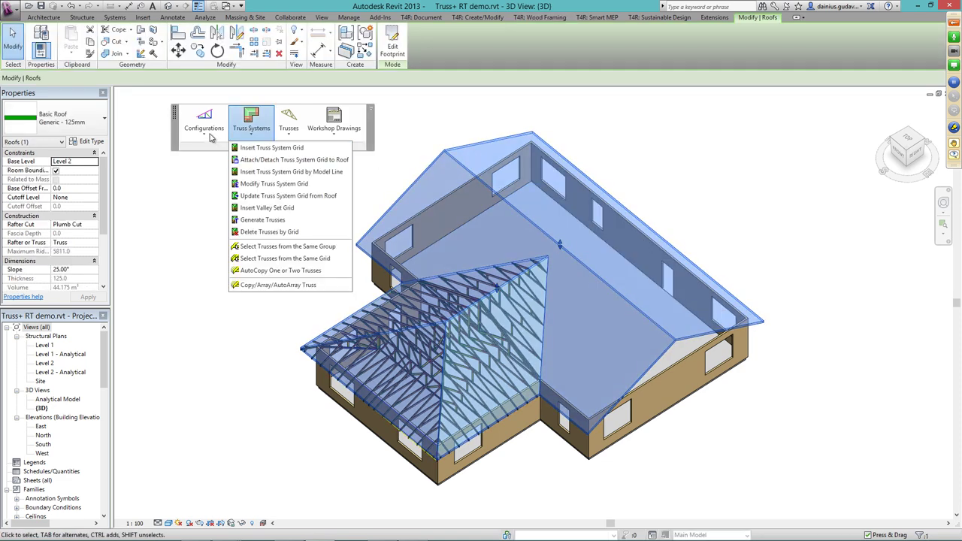
click(242, 151)
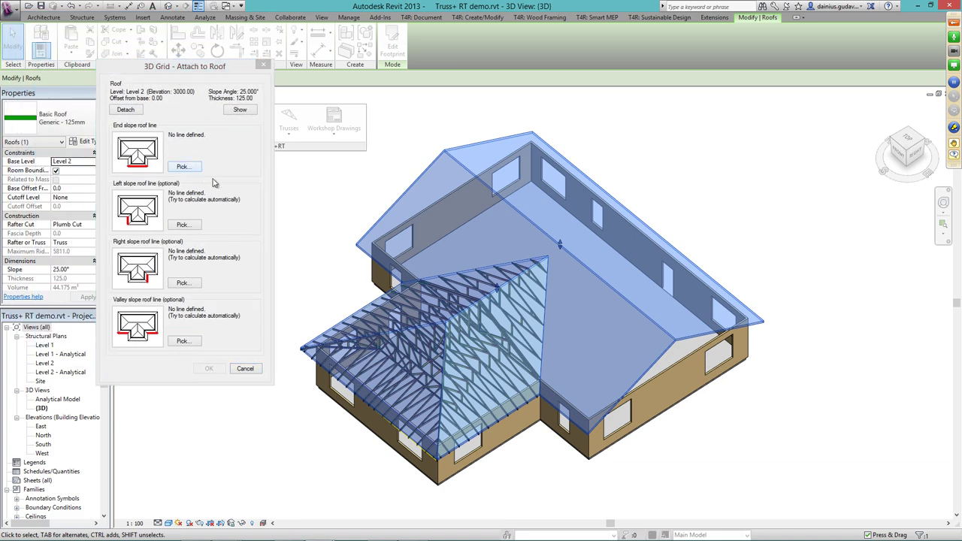
Pick the main roof's end, left, right and valley slope lines and confirm.
click(190, 155)
click(707, 364)
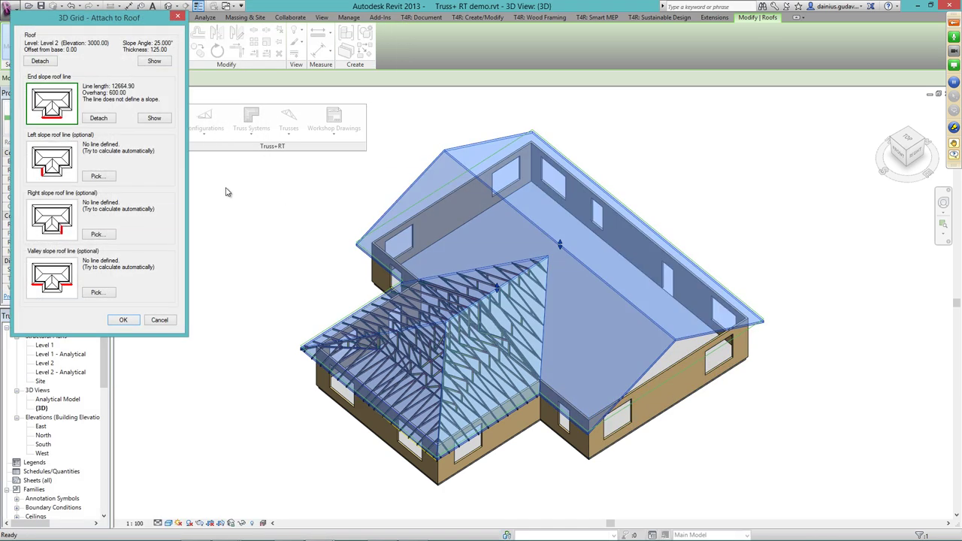
click(106, 178)
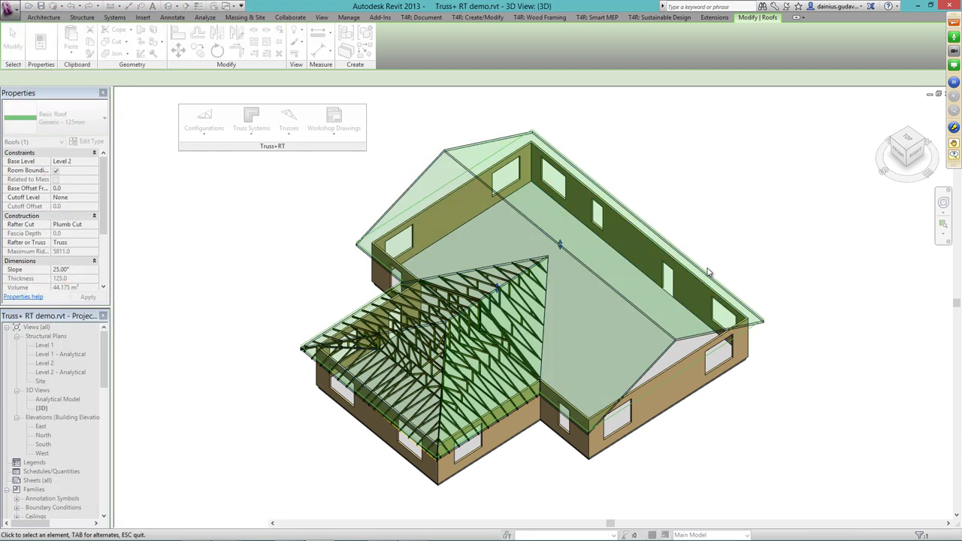
click(705, 272)
click(98, 233)
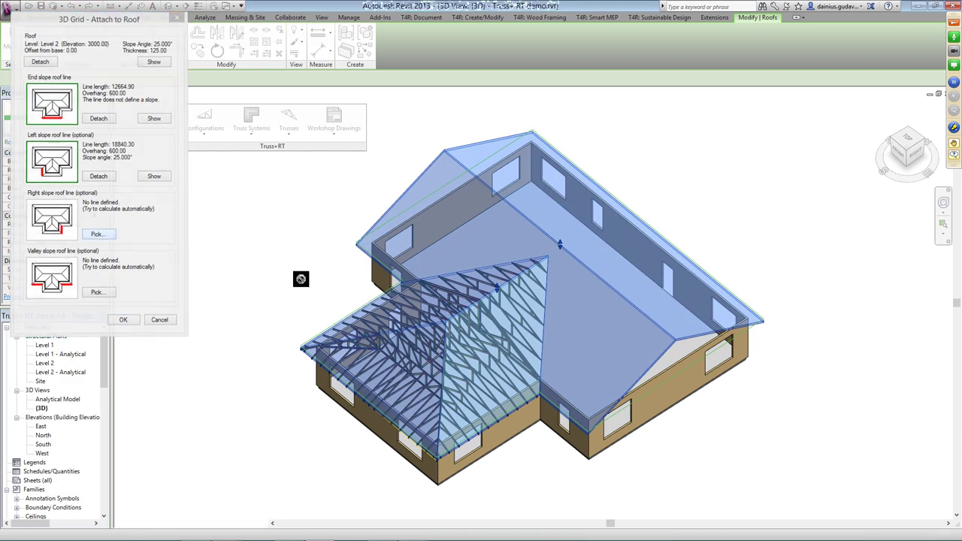
scroll(676, 379, up, 3)
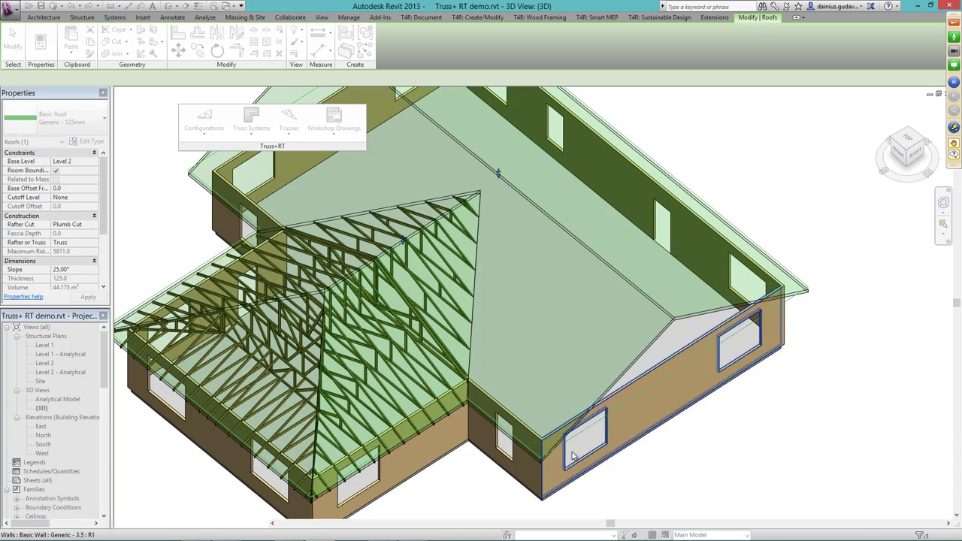
click(487, 411)
click(96, 294)
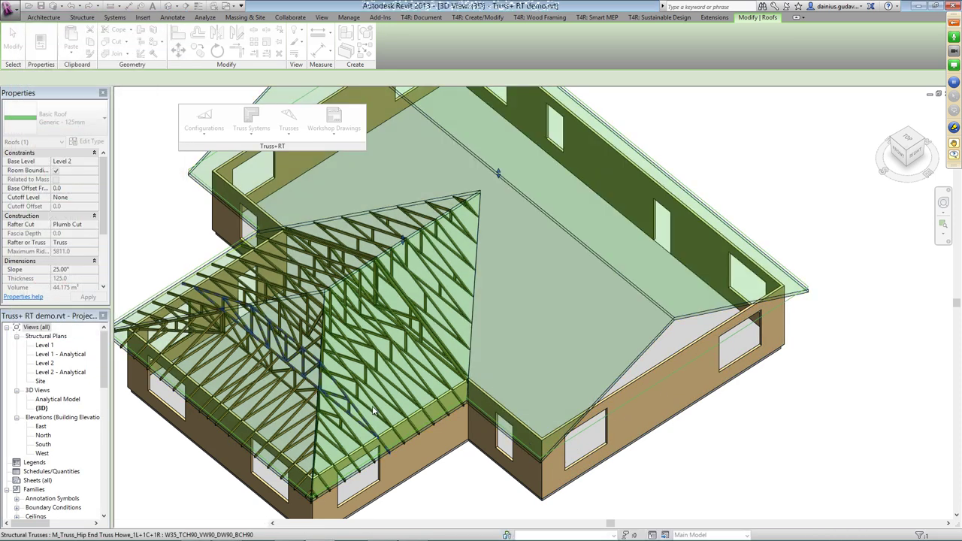
click(414, 430)
click(122, 319)
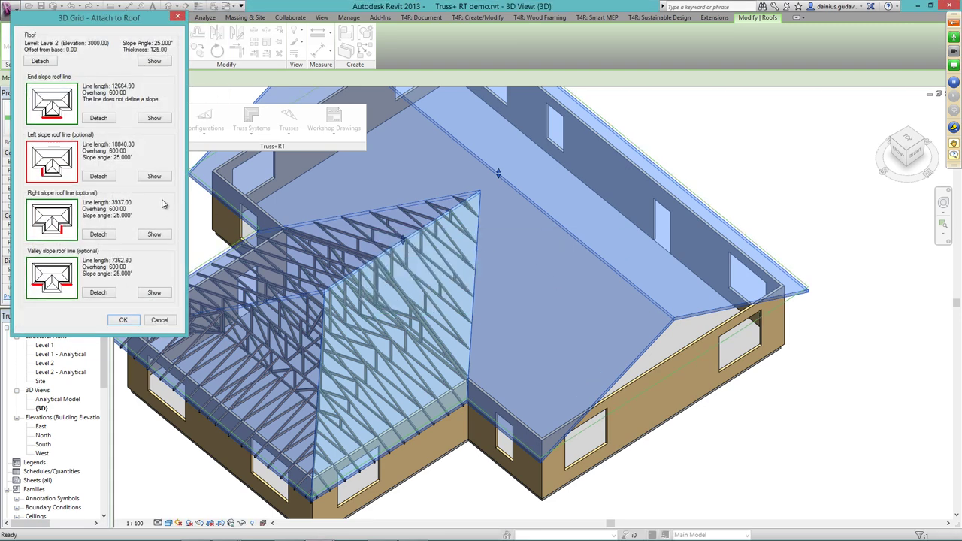
Swap the left and right slope lines, then insert the Step Down - GE- -JR-SB0-TCH35x90 grid.
click(98, 177)
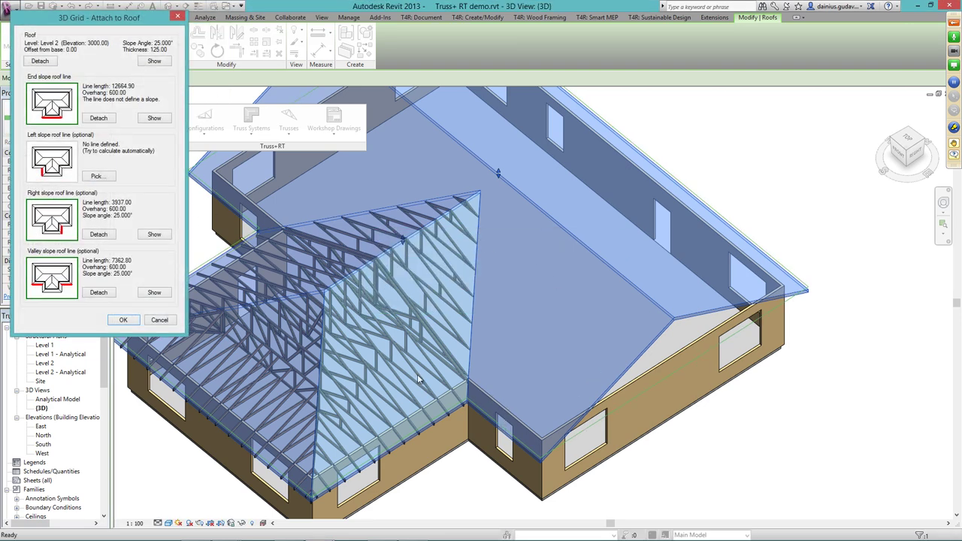
click(96, 176)
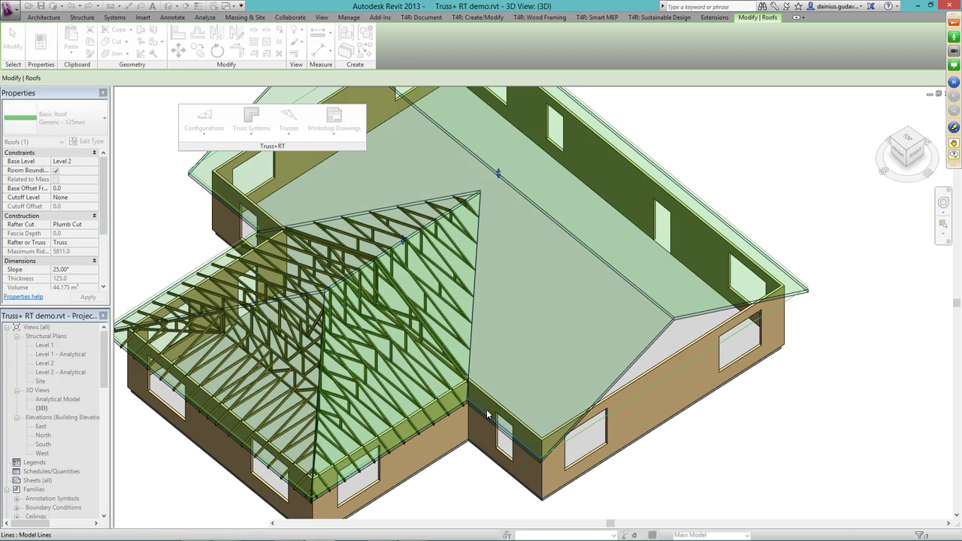
click(486, 409)
click(98, 234)
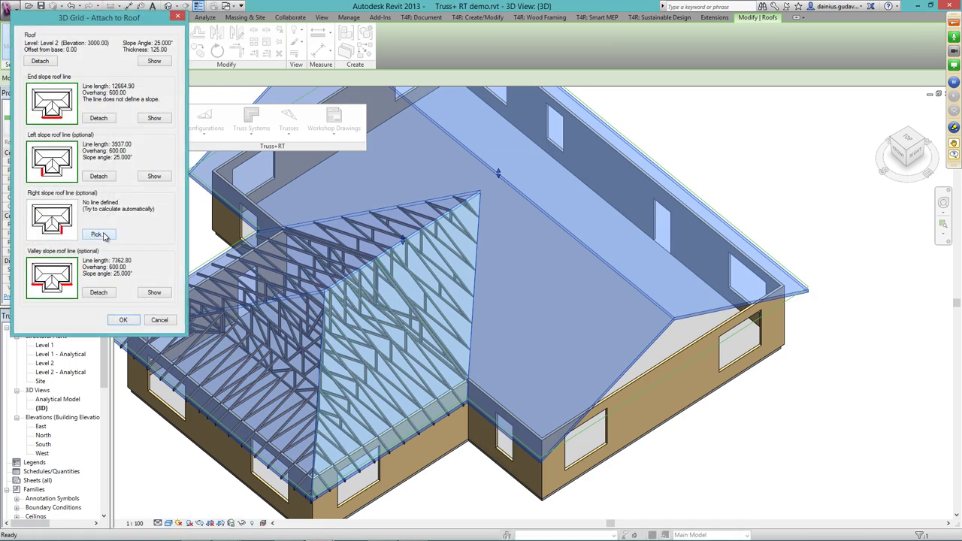
click(103, 236)
click(762, 250)
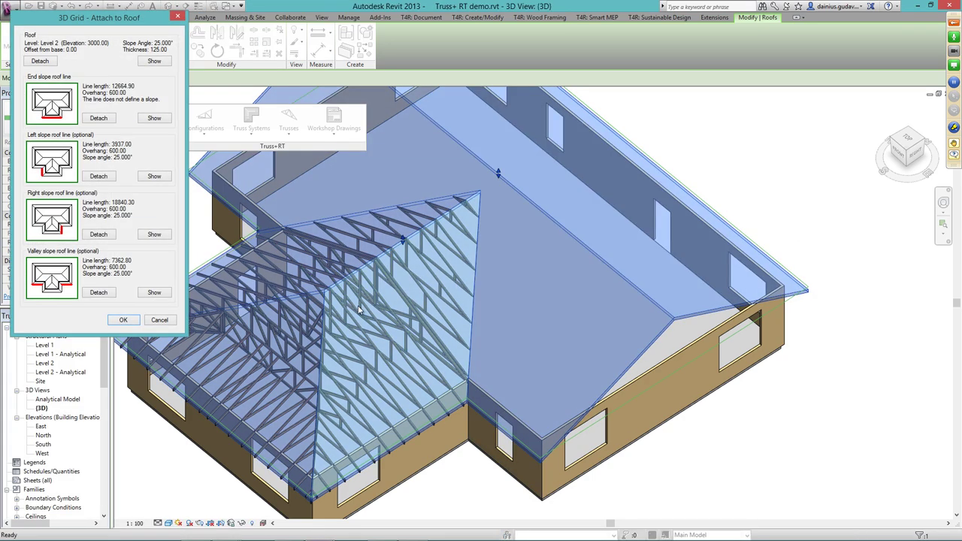
click(124, 320)
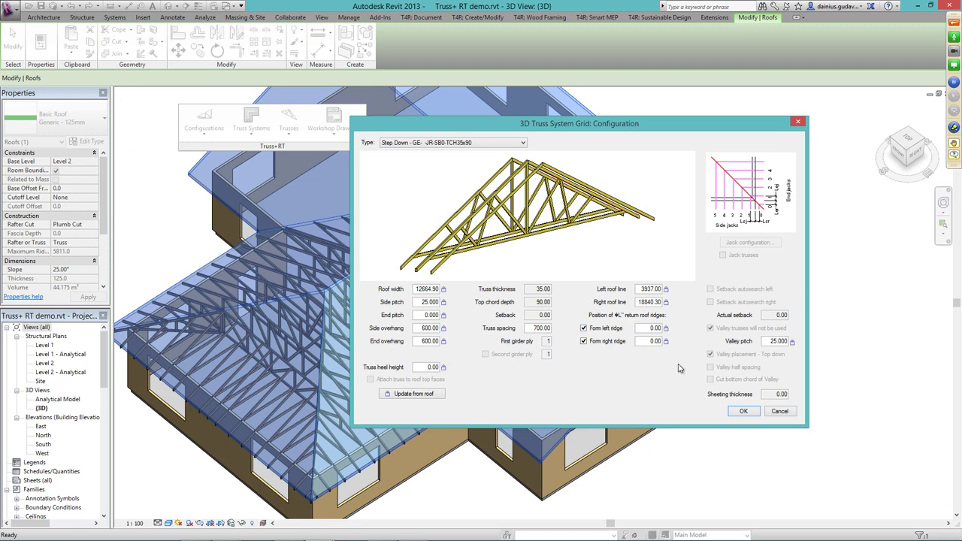
click(742, 412)
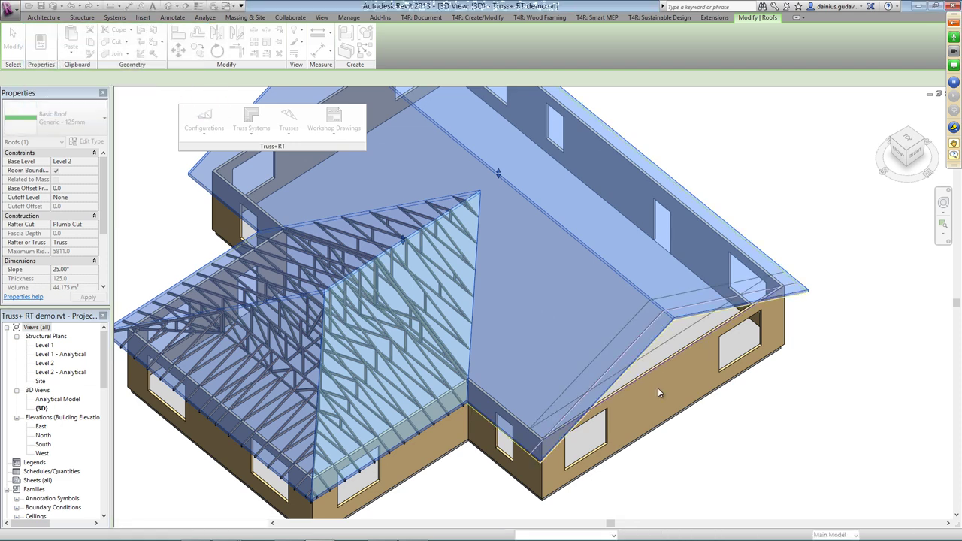
Orbit to the house's other side and begin inserting a new truss system grid.
scroll(731, 385, down, 3)
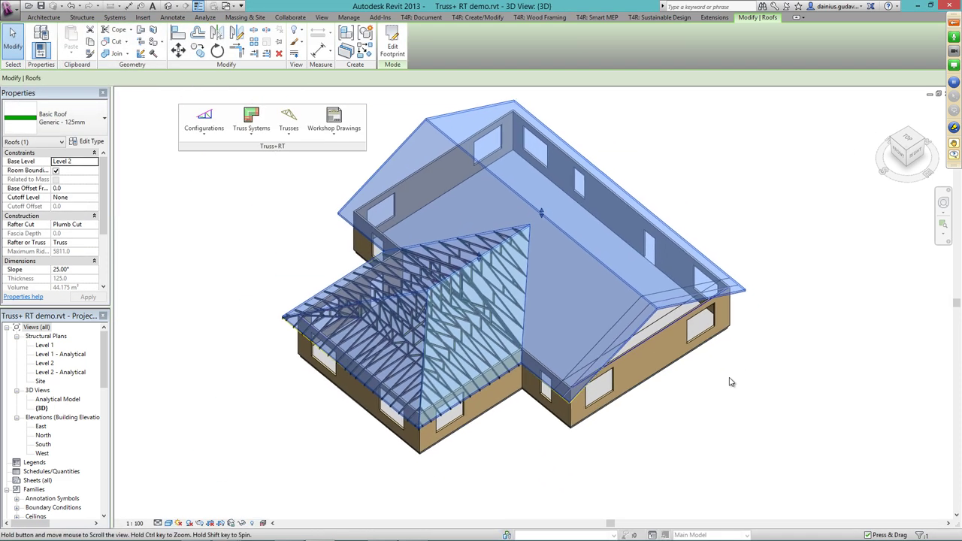
shift+middle_drag(628, 406, 812, 339)
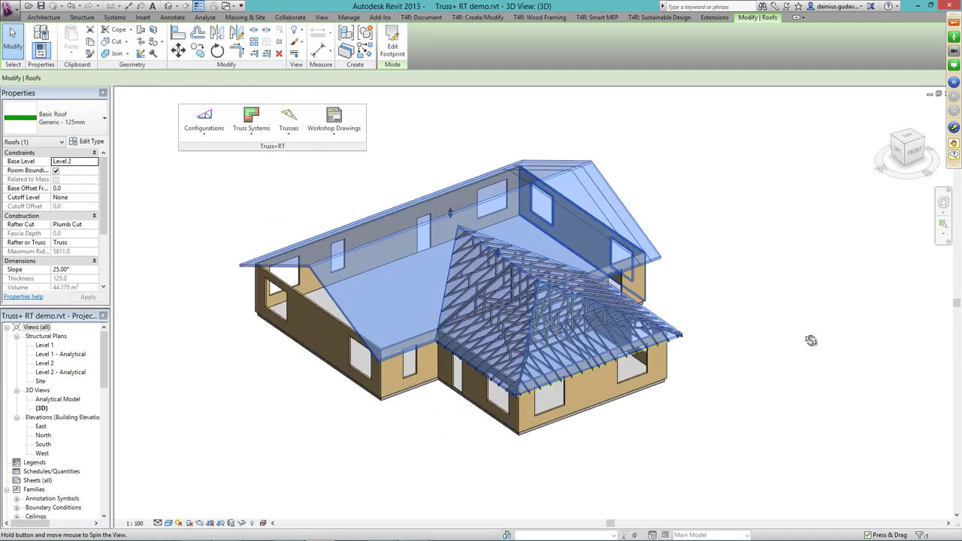
click(247, 124)
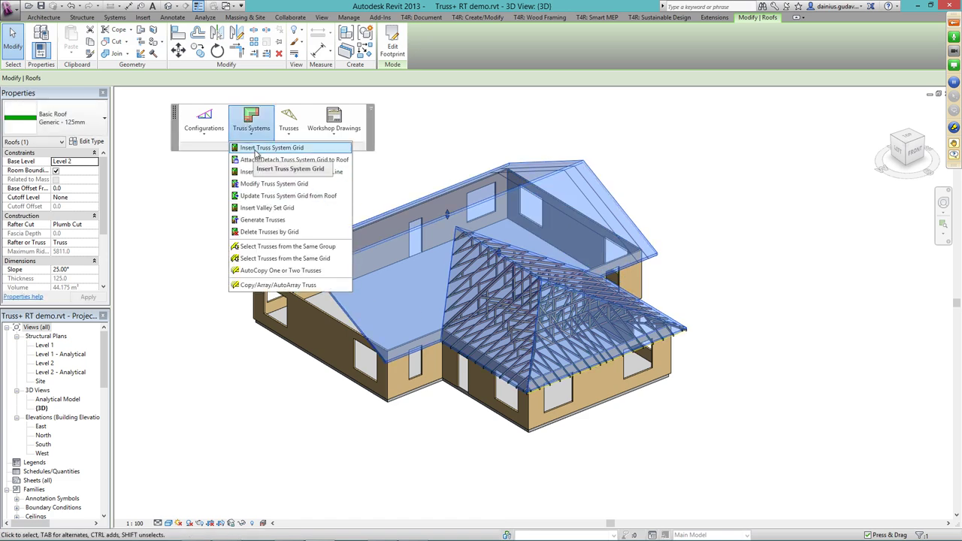
click(256, 151)
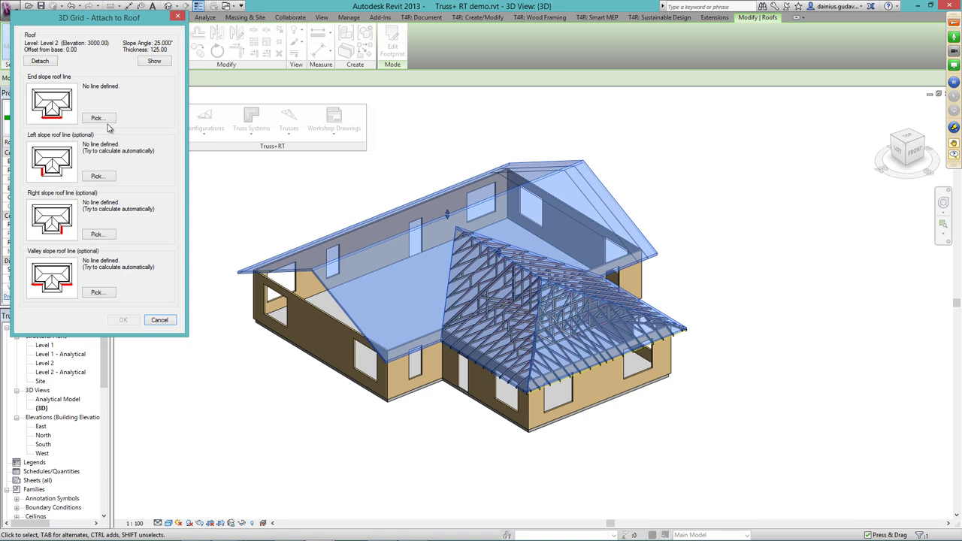
Attach the main roof's end, left, right and valley roof lines to the grid and submit.
click(98, 118)
click(248, 266)
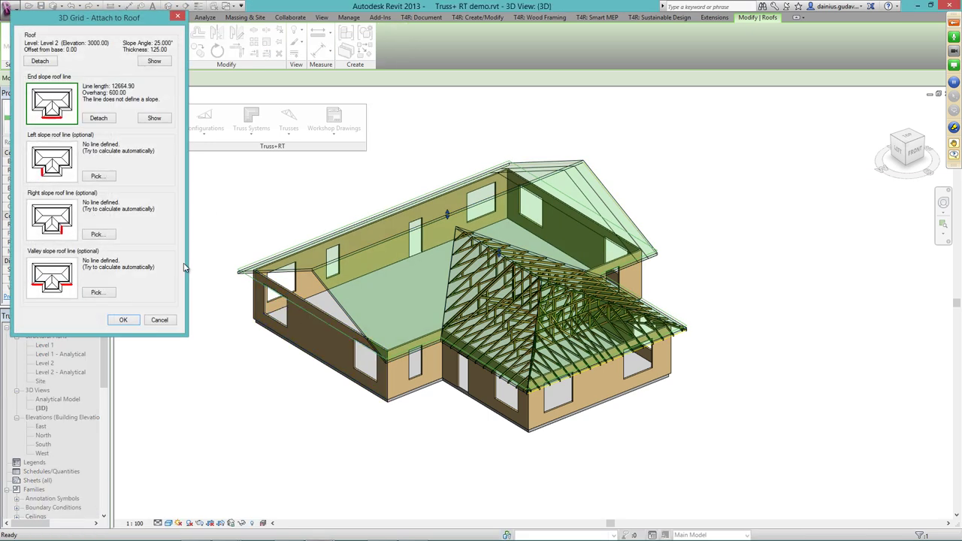
click(98, 177)
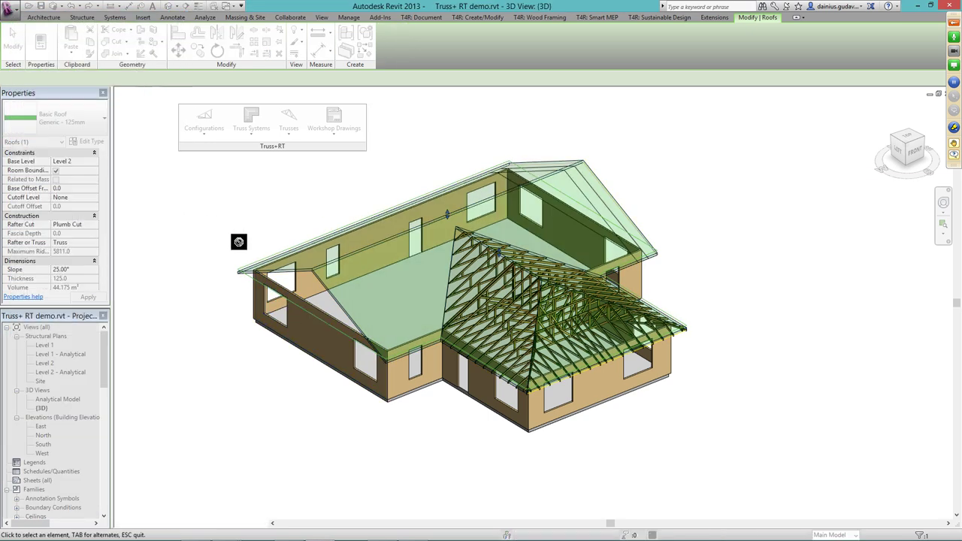
click(413, 348)
click(96, 230)
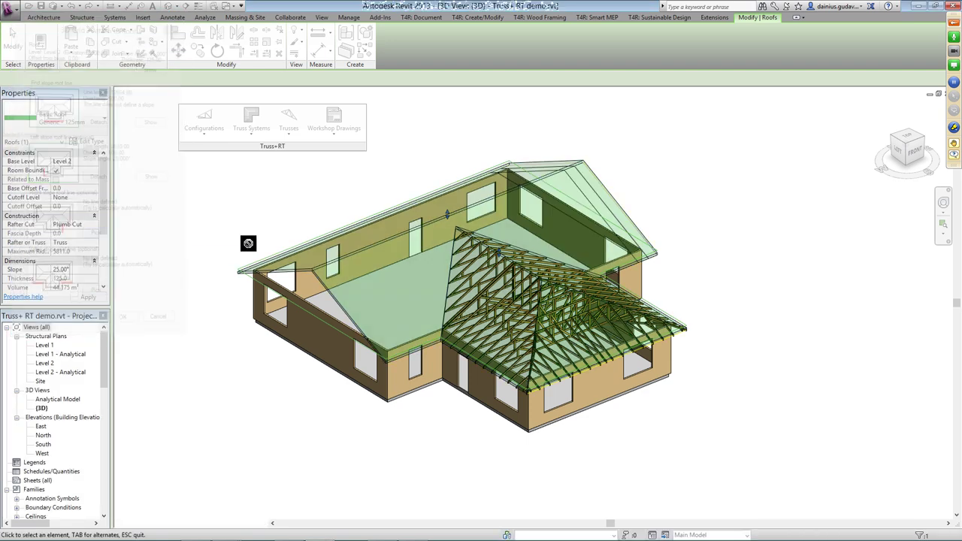
click(262, 265)
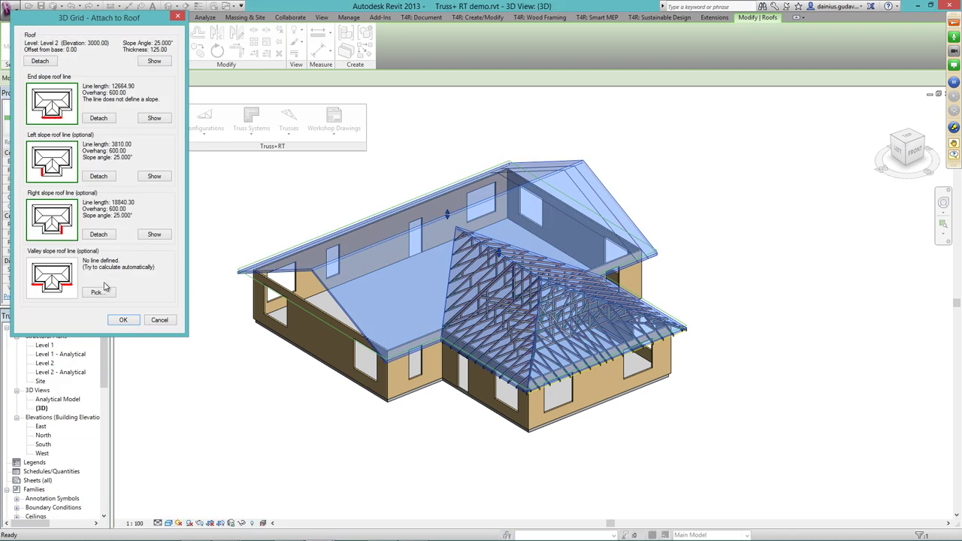
click(104, 293)
click(460, 352)
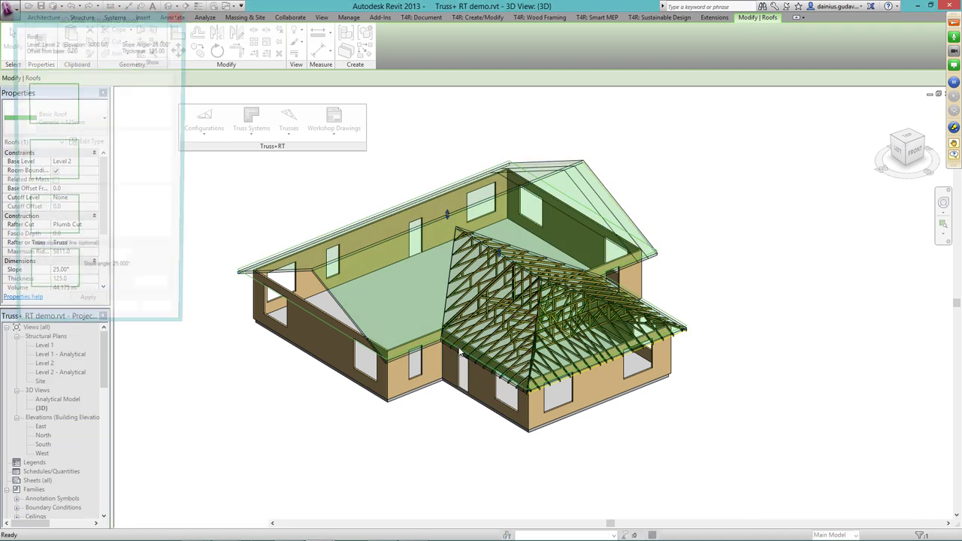
click(134, 320)
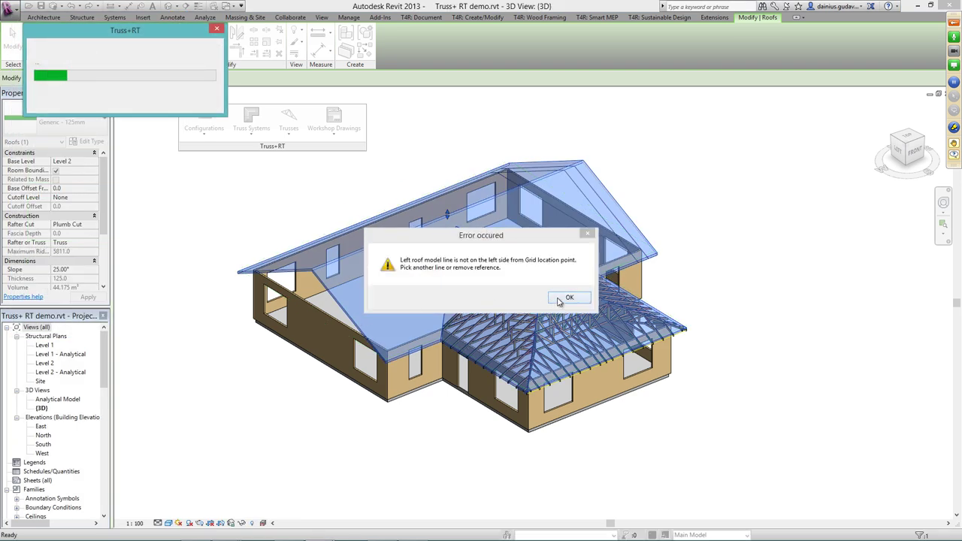
Dismiss the slope-line error, re-pick the left and right roof lines, and resubmit.
click(569, 298)
click(98, 176)
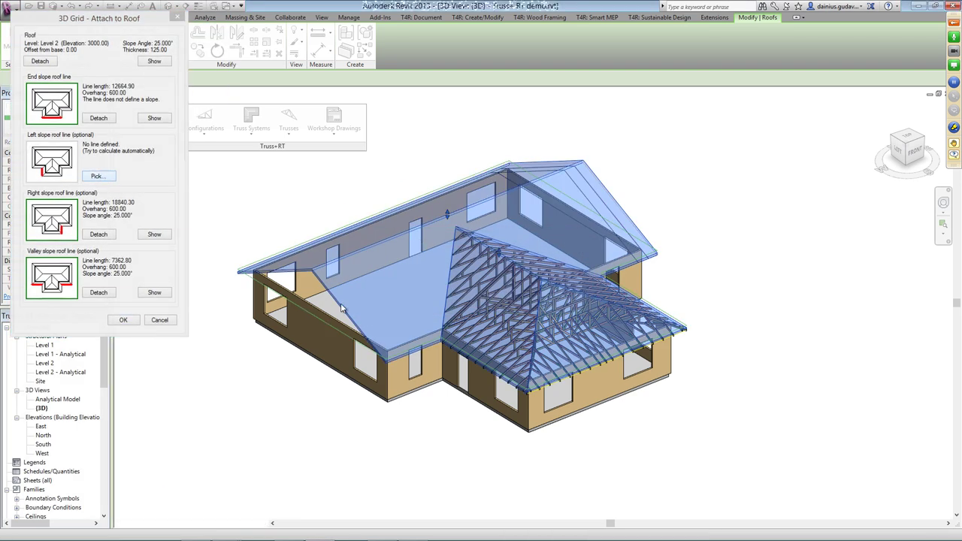
click(414, 341)
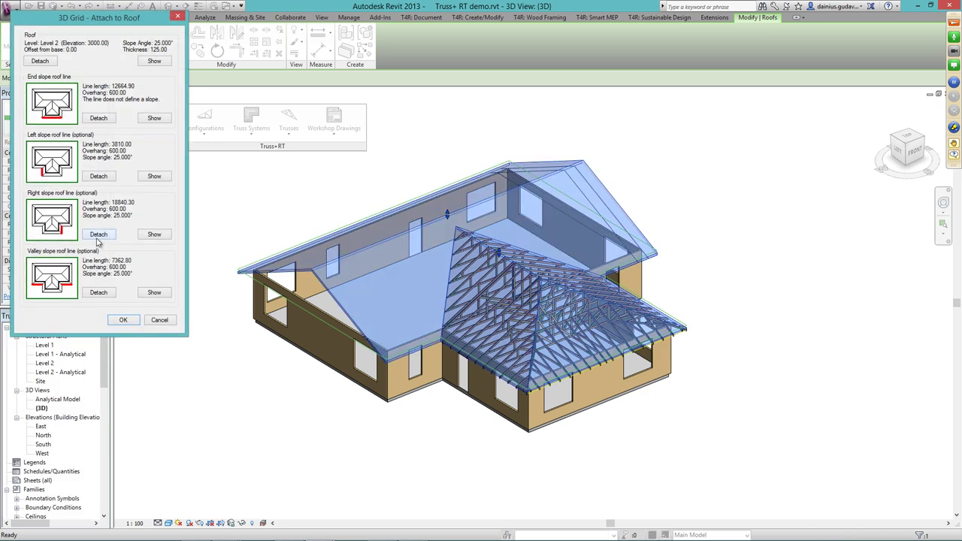
click(98, 235)
click(120, 237)
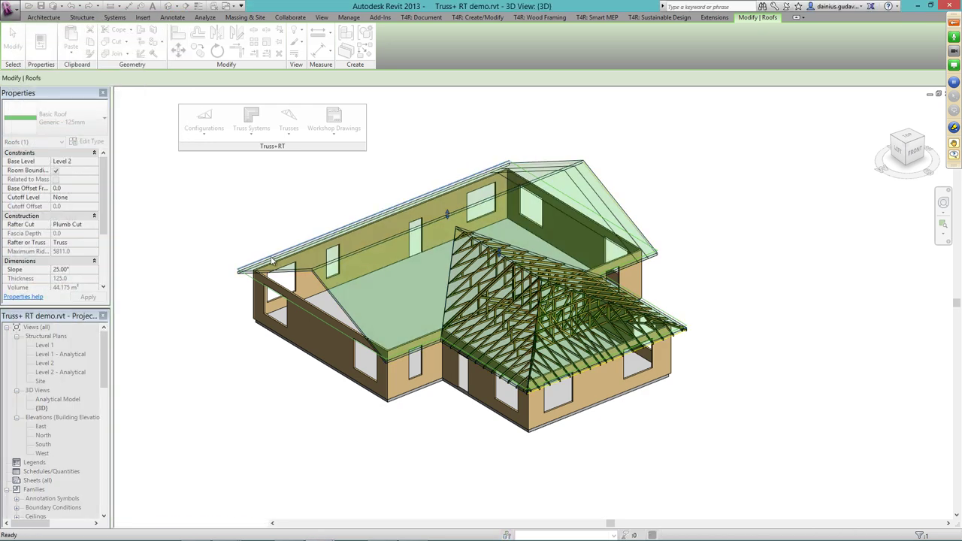
click(272, 261)
click(126, 319)
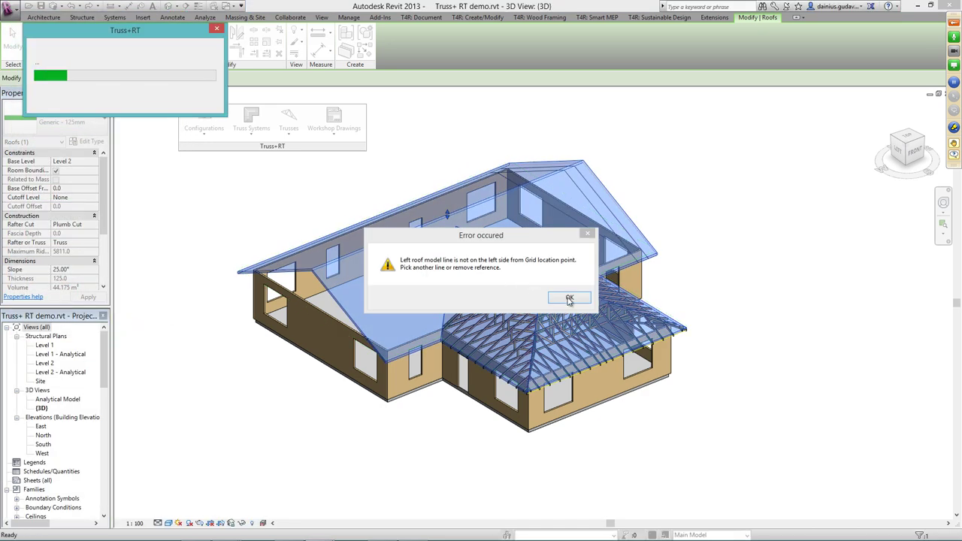
Swap the left slope line to the long eave and the right slope line to the short edge, then accept the configuration.
click(569, 298)
click(105, 177)
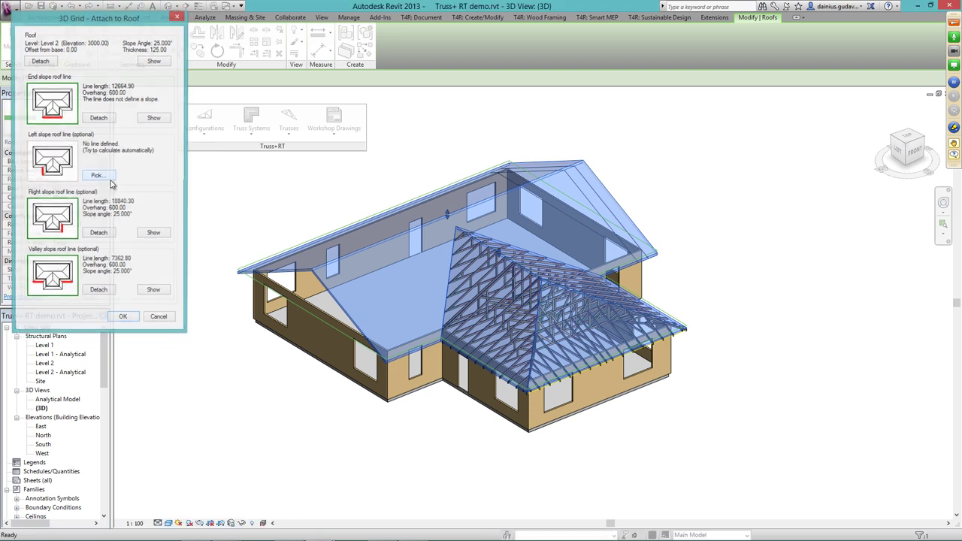
click(105, 179)
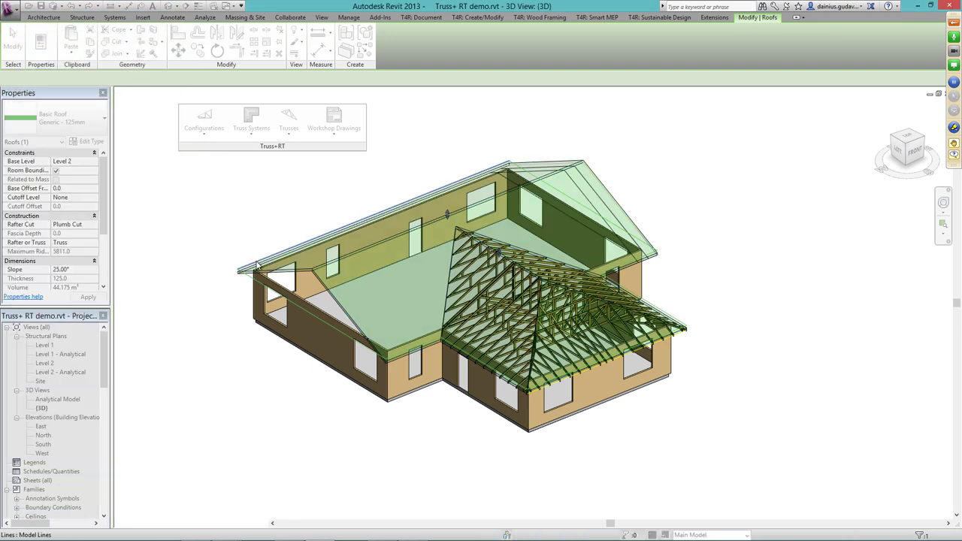
click(251, 257)
click(99, 235)
click(98, 235)
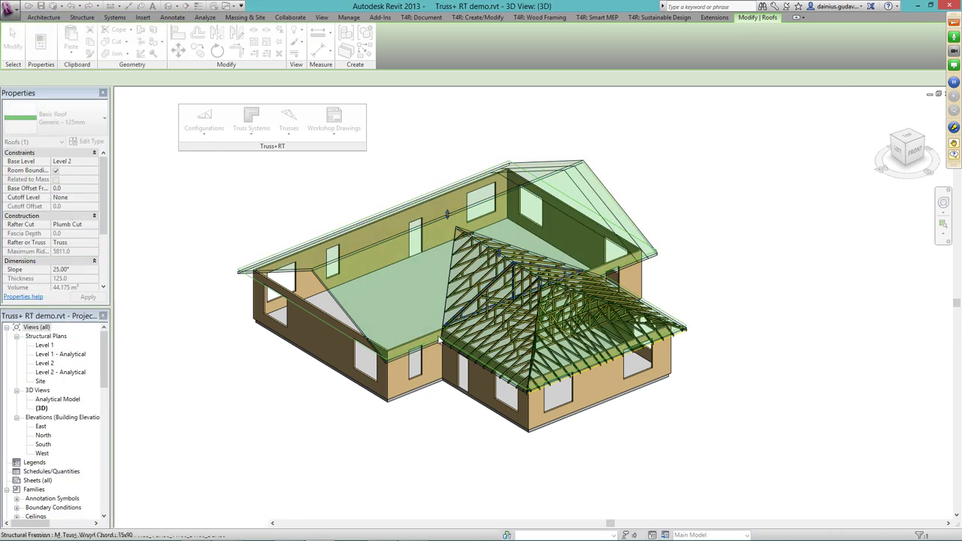
click(429, 341)
click(134, 322)
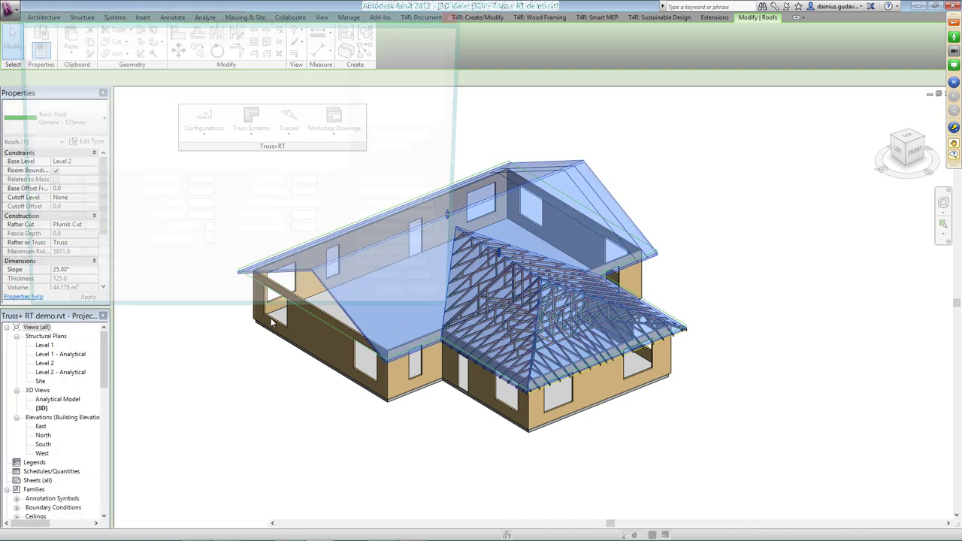
drag(269, 20, 441, 84)
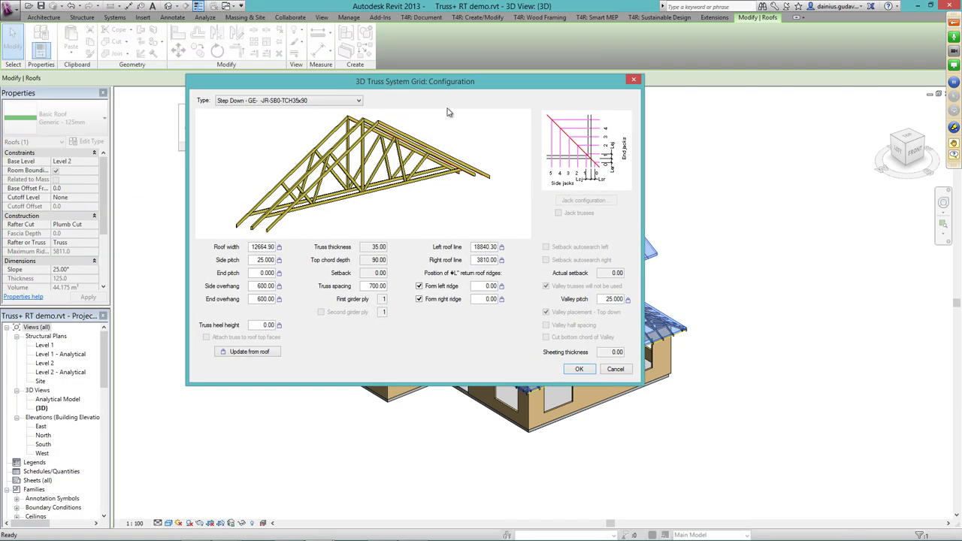
click(579, 370)
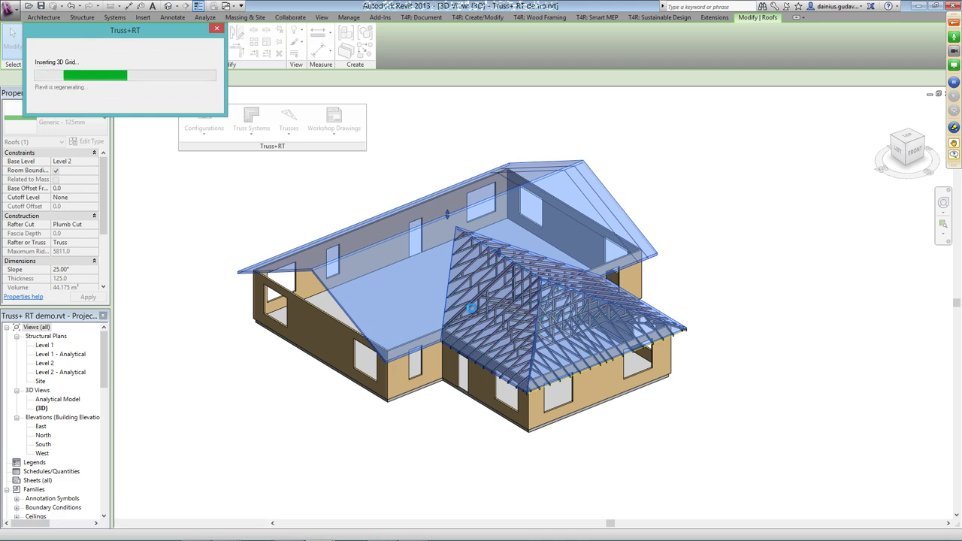
Generate common, jack and gable-end trusses for the new Step Down grid and dismiss the duplicate-instances warning.
click(252, 235)
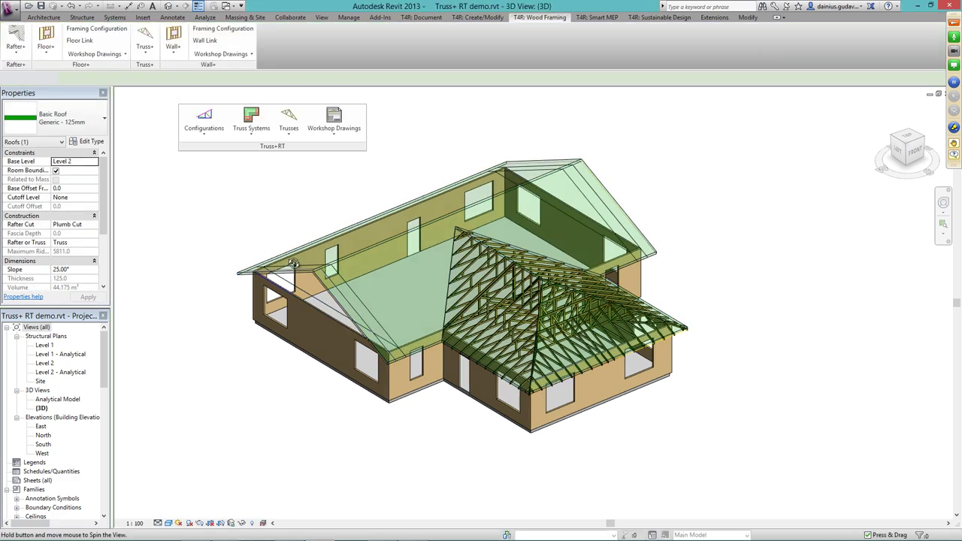
shift+middle_drag(252, 235, 377, 331)
click(366, 341)
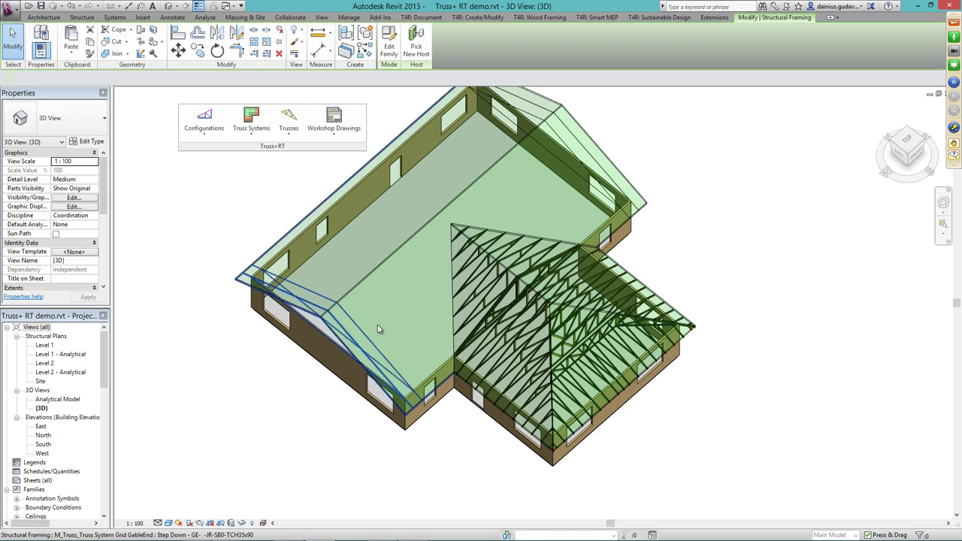
click(251, 122)
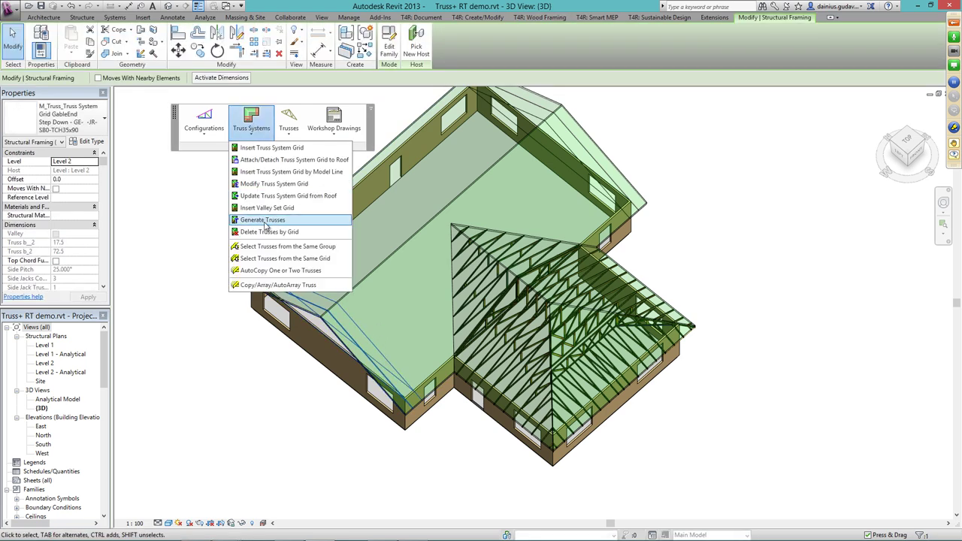
click(263, 220)
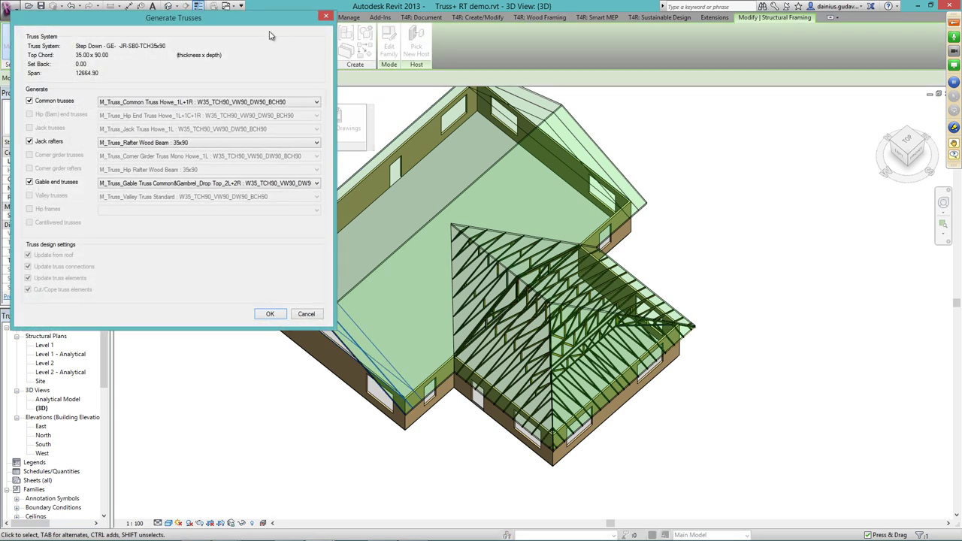
drag(240, 21, 731, 110)
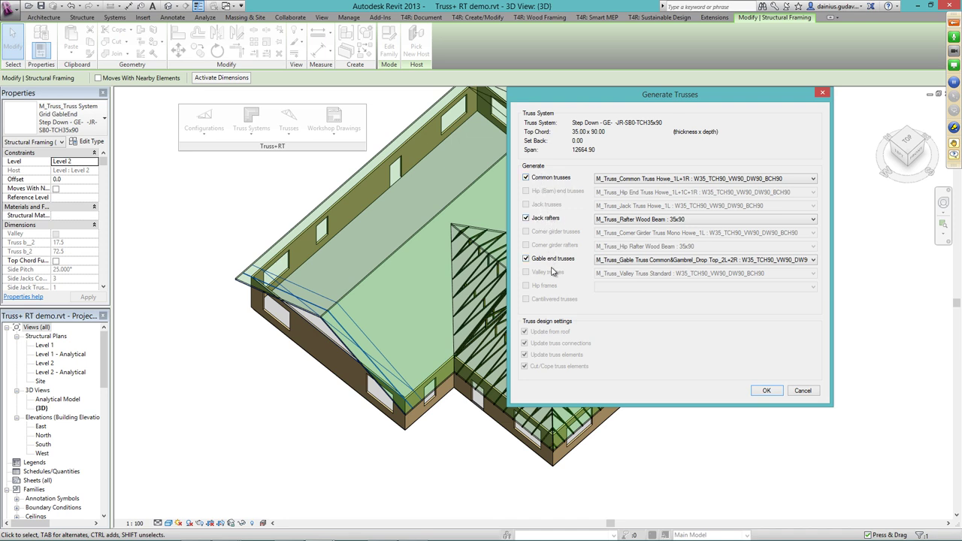
click(766, 391)
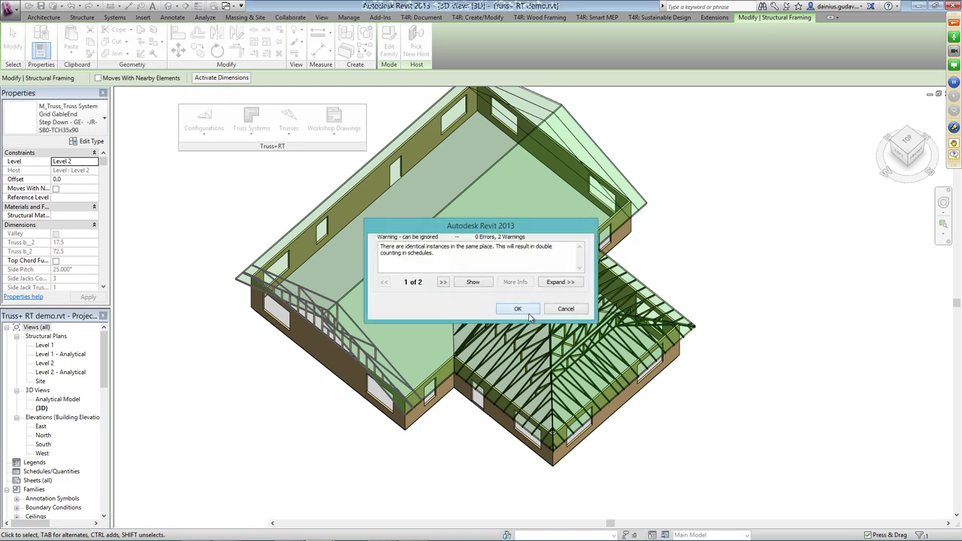
click(518, 309)
shift+middle_drag(733, 384, 628, 330)
Generate trusses for the grid at the main roof's opposite gable end and dismiss the warning.
click(632, 325)
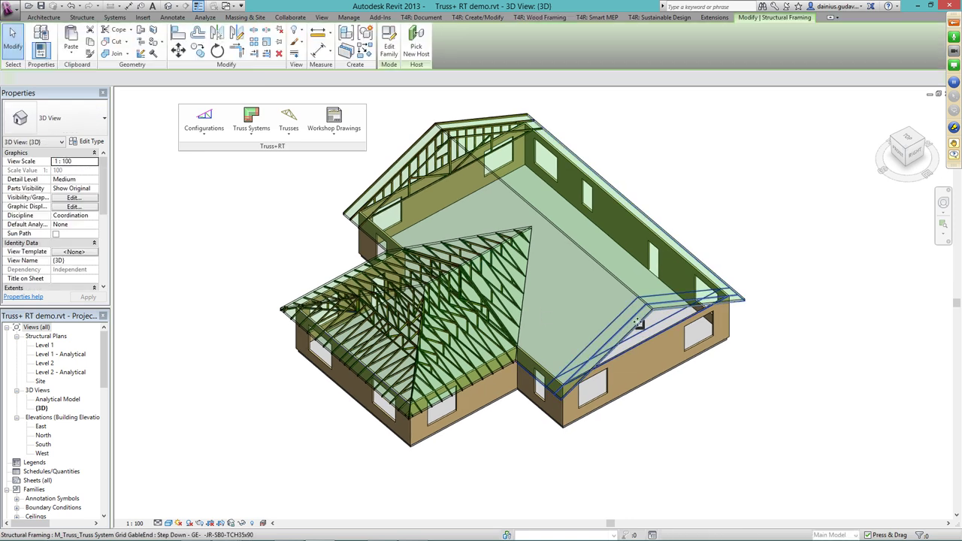
click(212, 133)
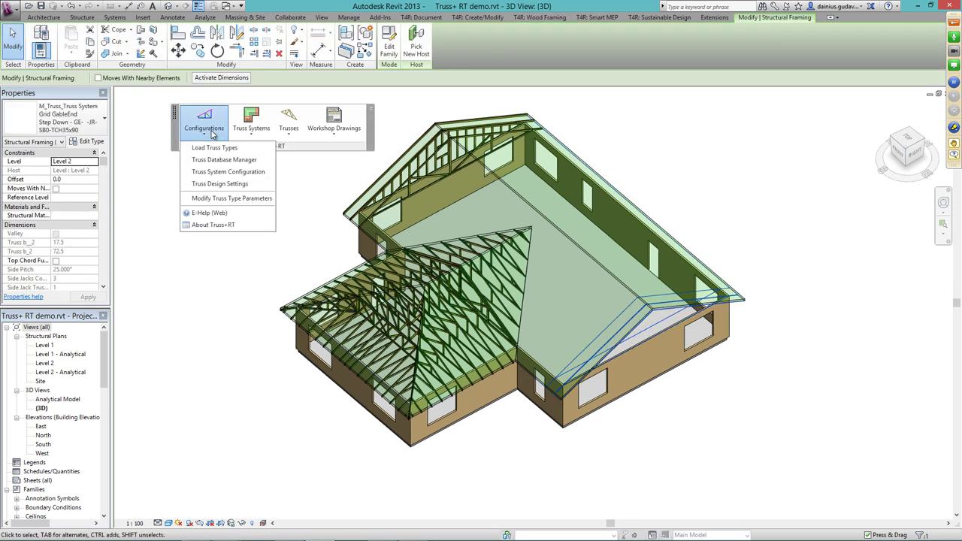
click(249, 129)
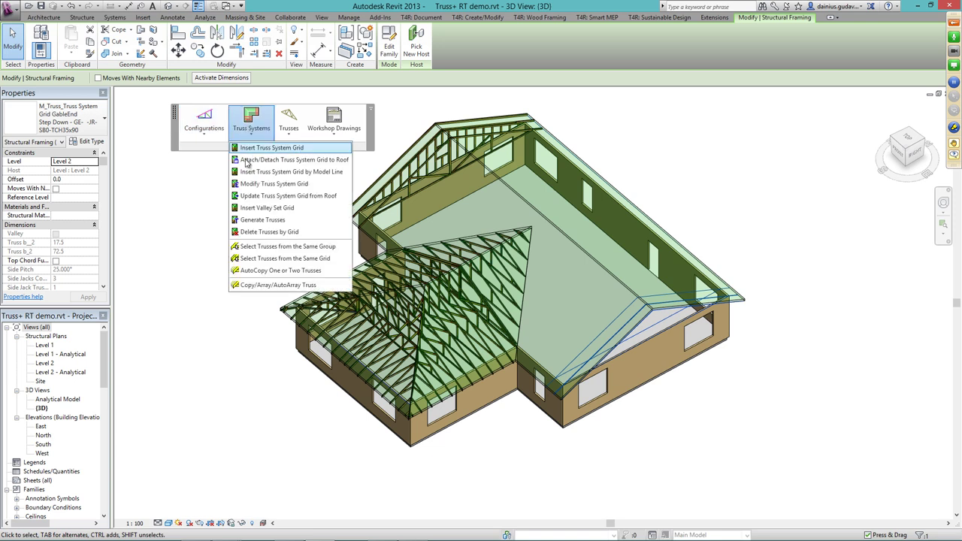
click(252, 221)
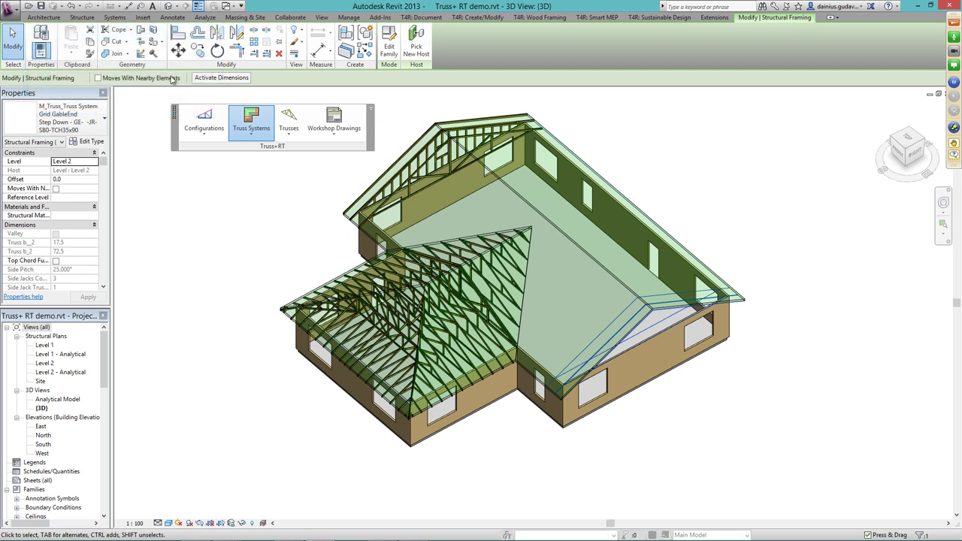
drag(167, 21, 302, 126)
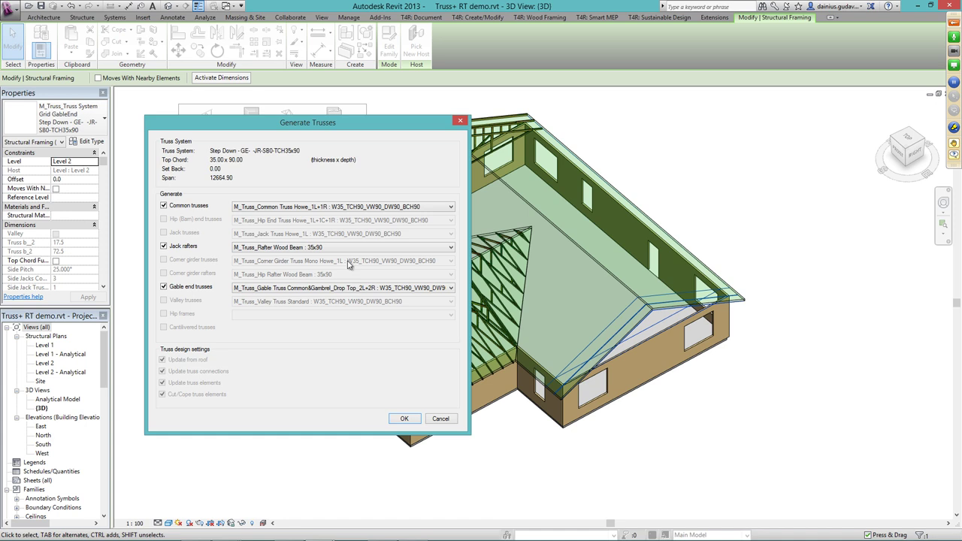
click(405, 419)
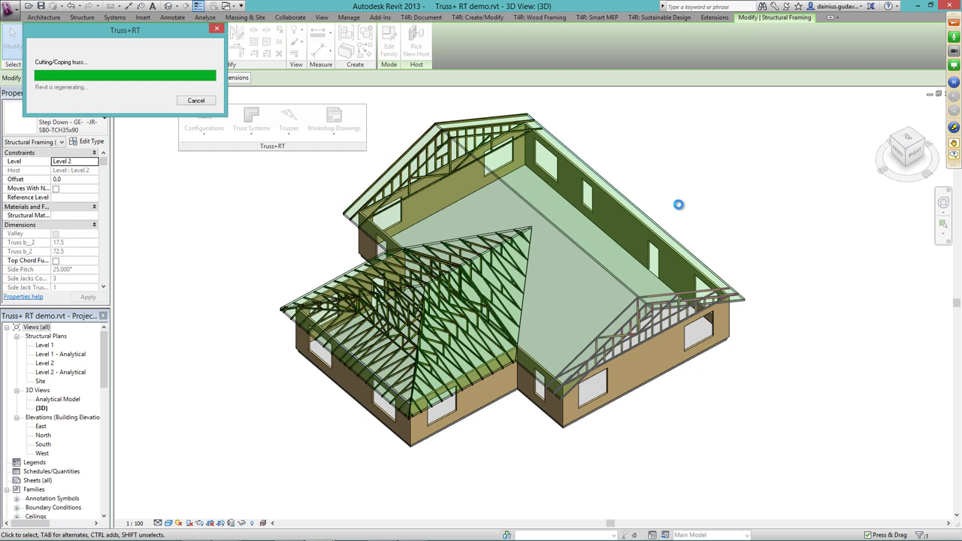
click(514, 307)
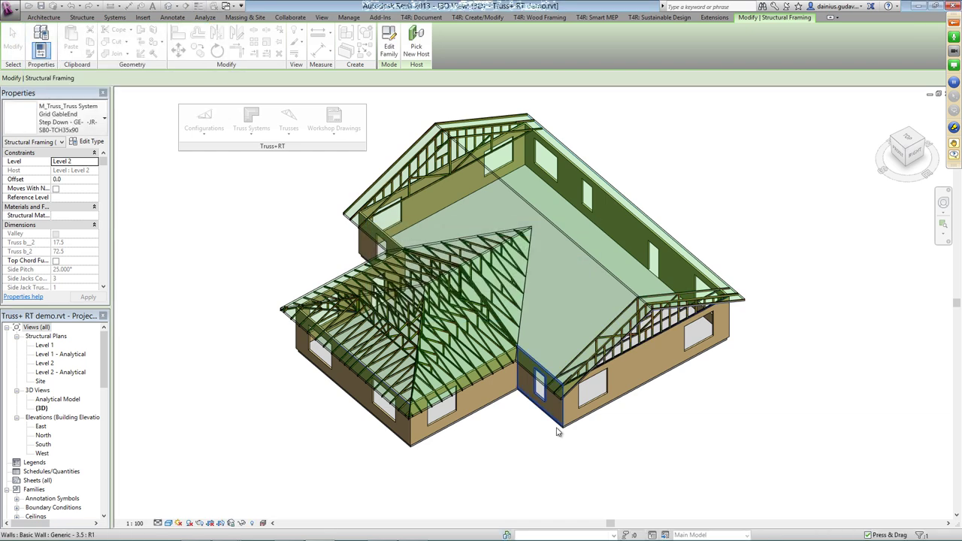
shift+middle_drag(520, 462, 525, 469)
shift+middle_drag(648, 432, 552, 391)
AutoCopy a main-roof common truss at 800 spacing, leaving less spacing in the middle.
key(Escape)
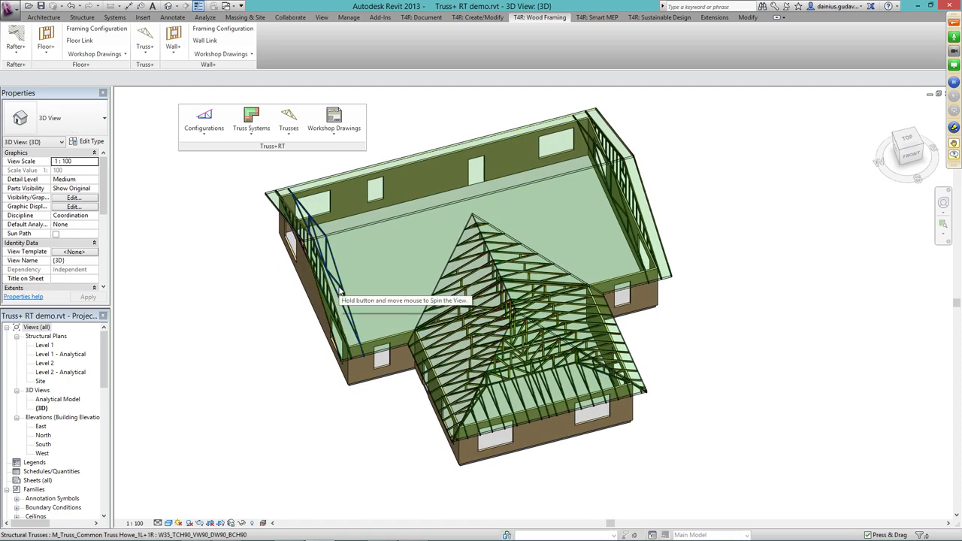
click(621, 209)
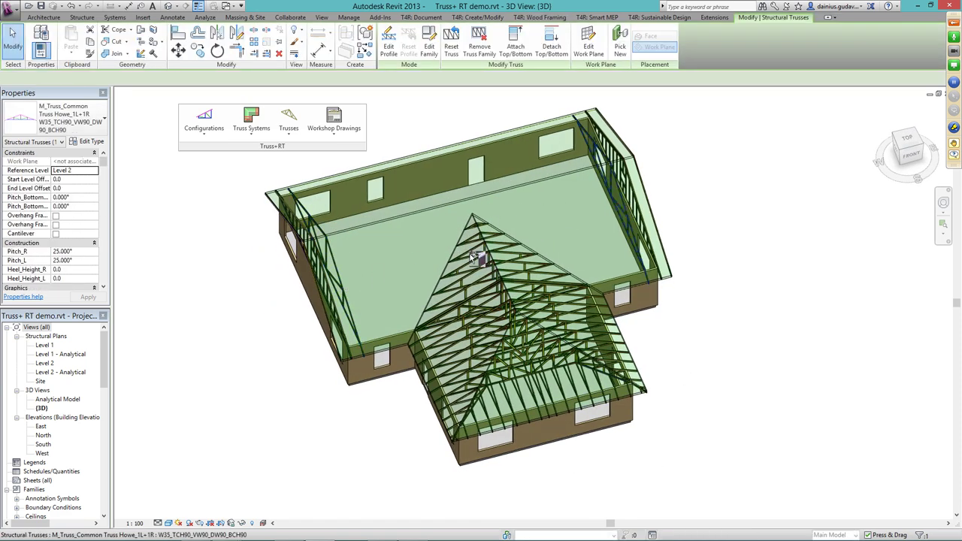
click(287, 136)
click(261, 130)
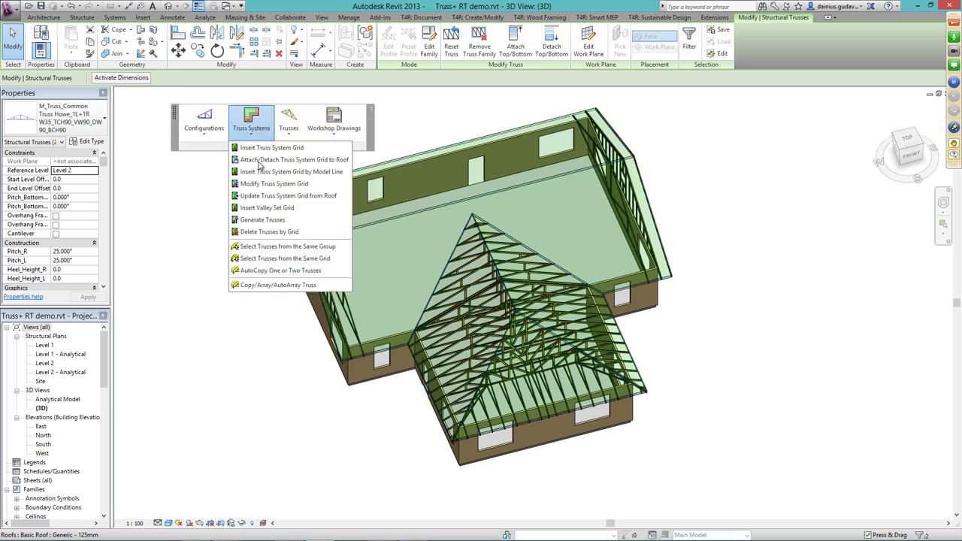
click(268, 271)
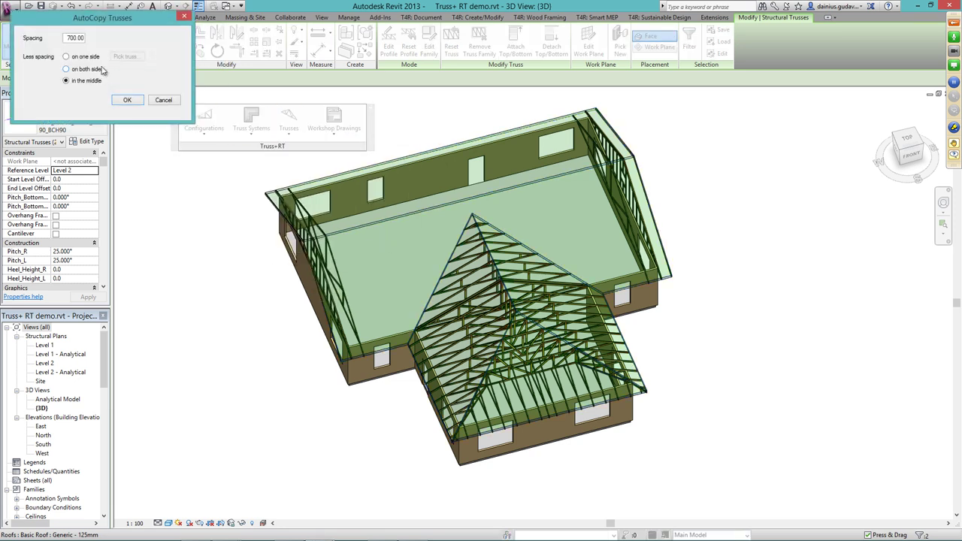
drag(96, 21, 209, 127)
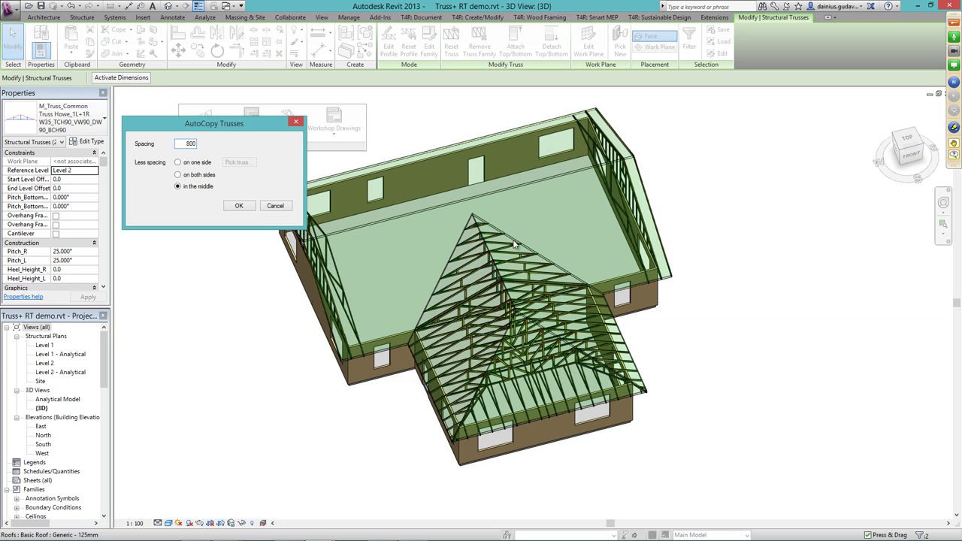
click(238, 207)
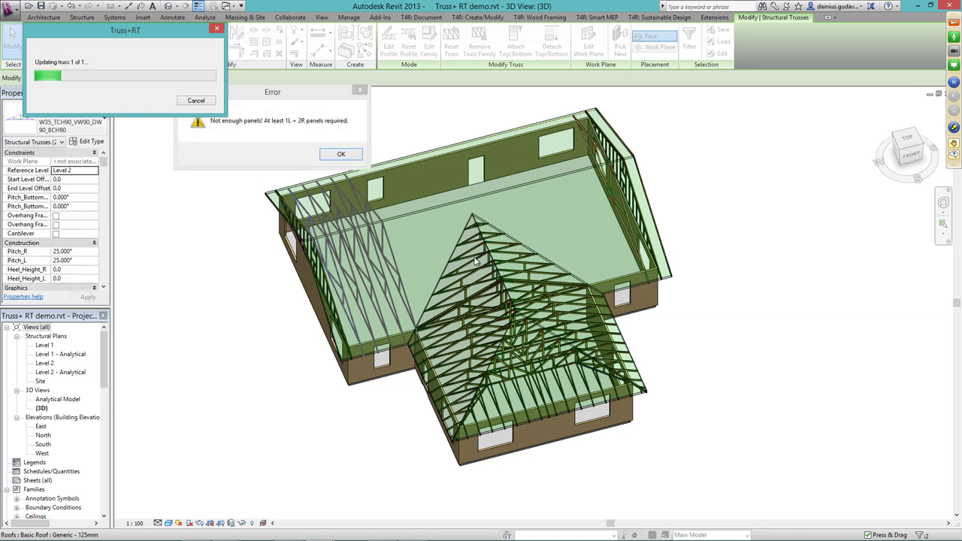
Dismiss each of the 14 'Not enough panels!' errors as the common trusses are inserted.
click(341, 155)
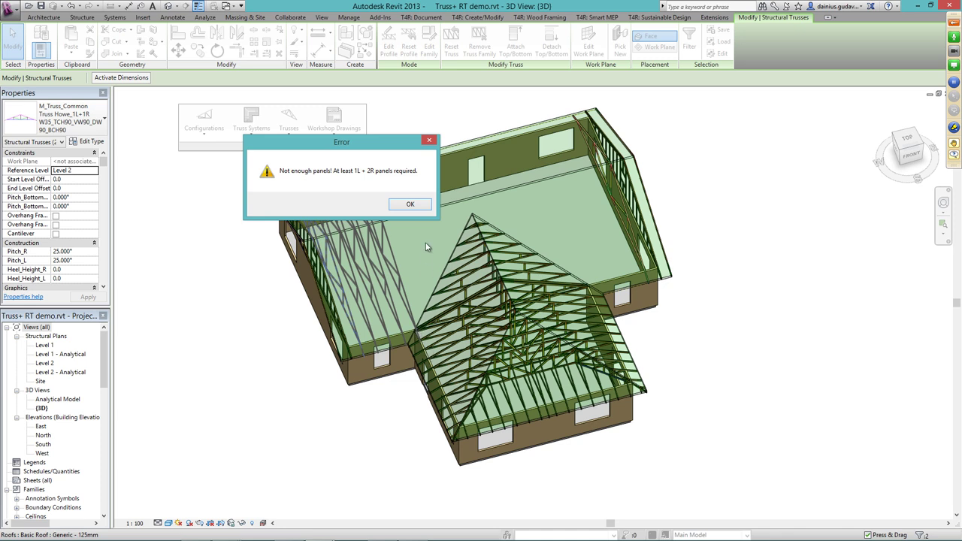
click(410, 206)
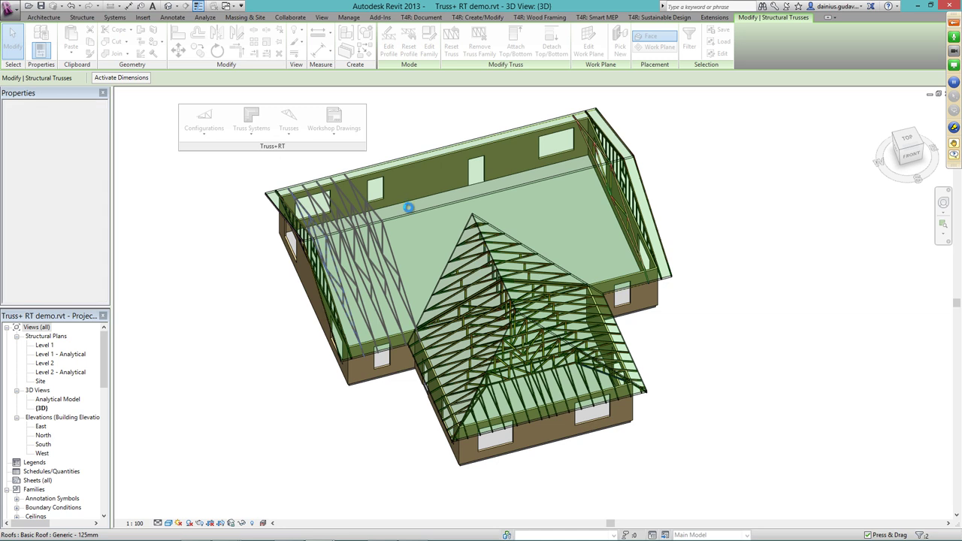
click(341, 154)
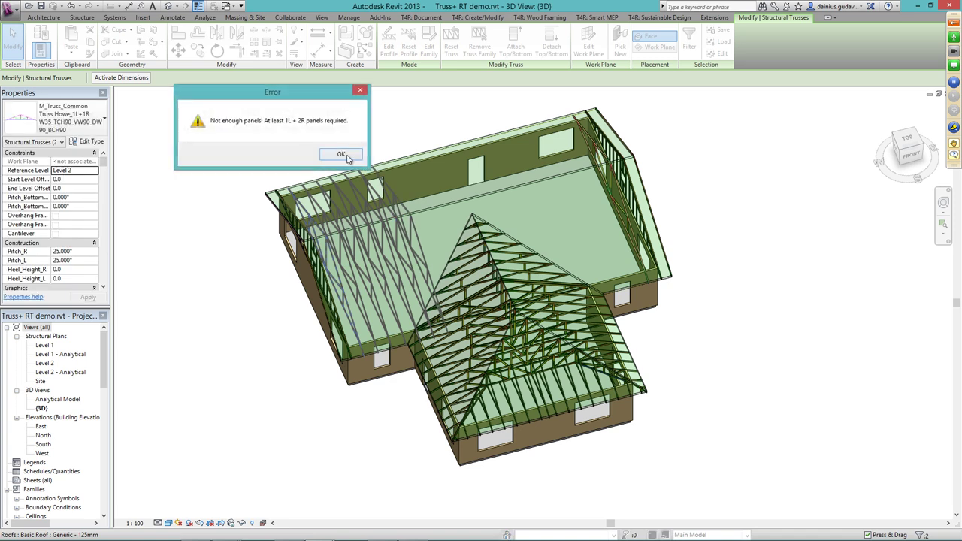
click(341, 155)
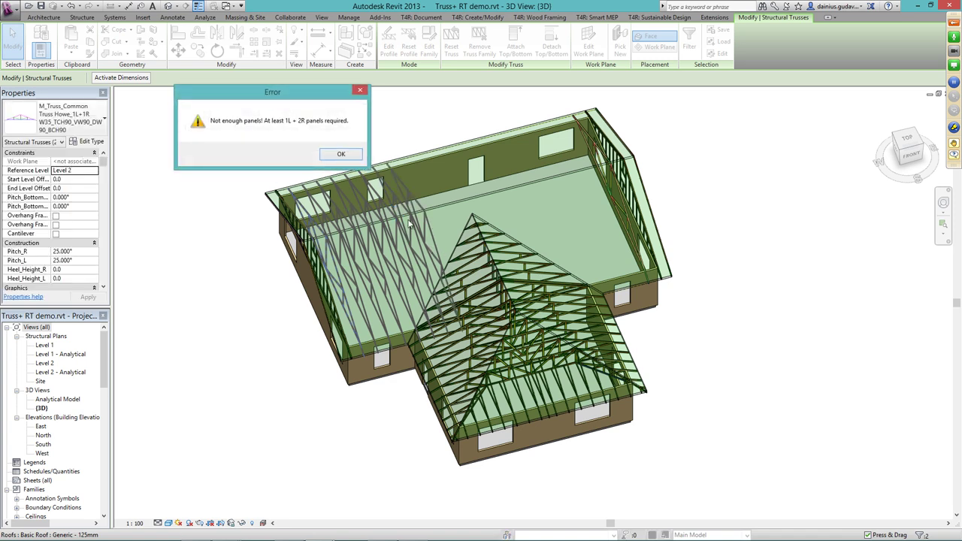
click(341, 155)
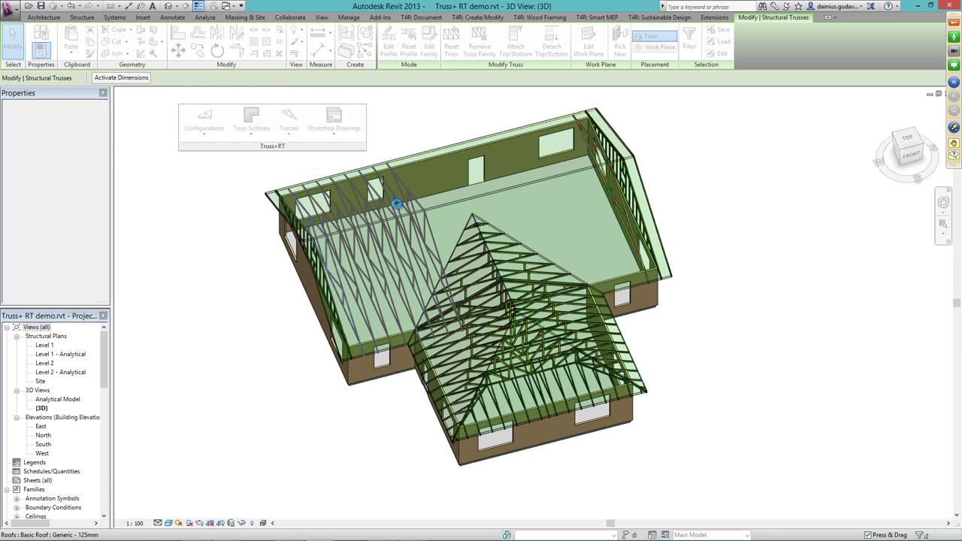
click(342, 156)
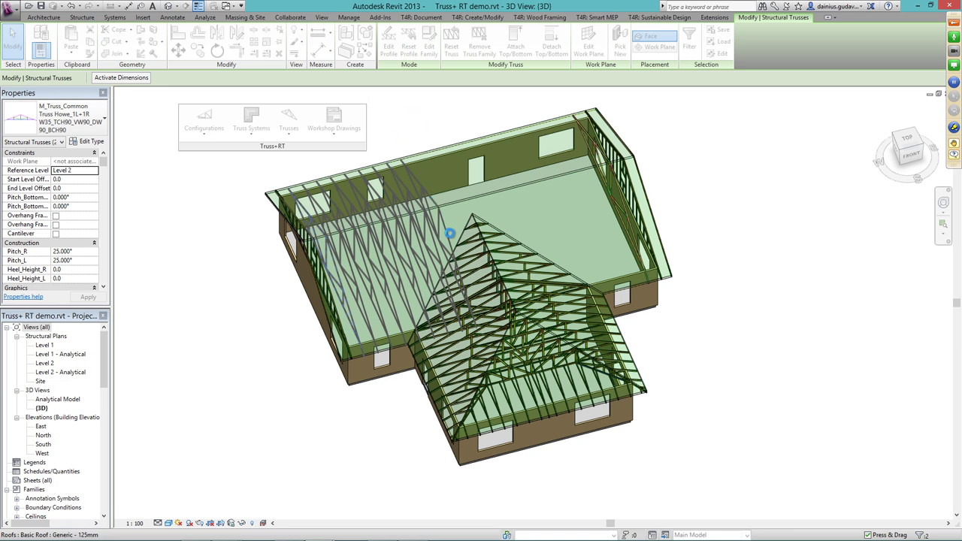
click(335, 153)
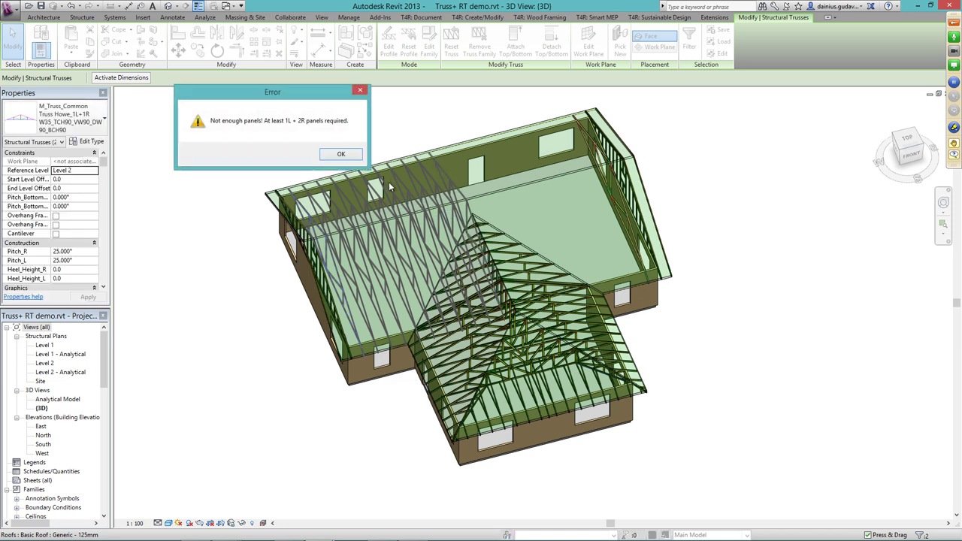
click(342, 153)
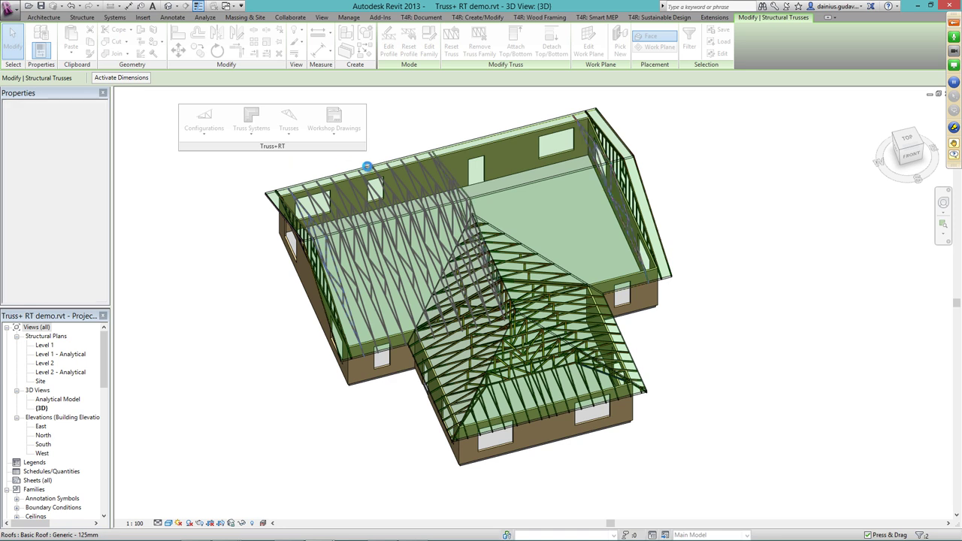
click(344, 153)
click(343, 155)
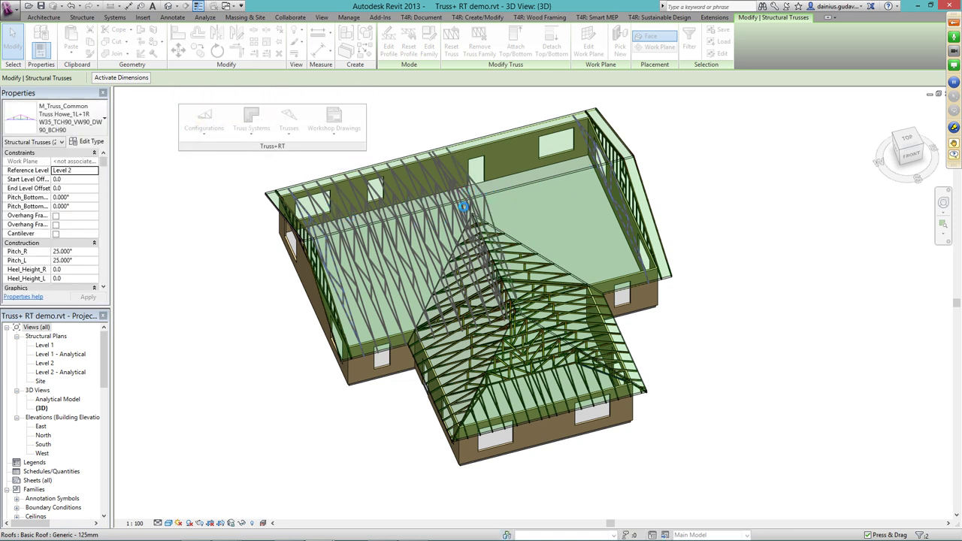
click(334, 157)
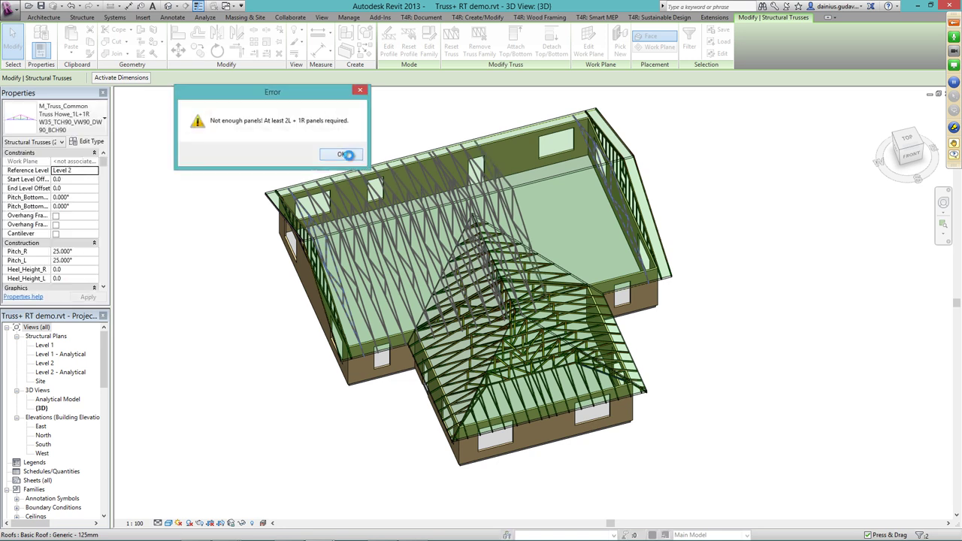
click(344, 154)
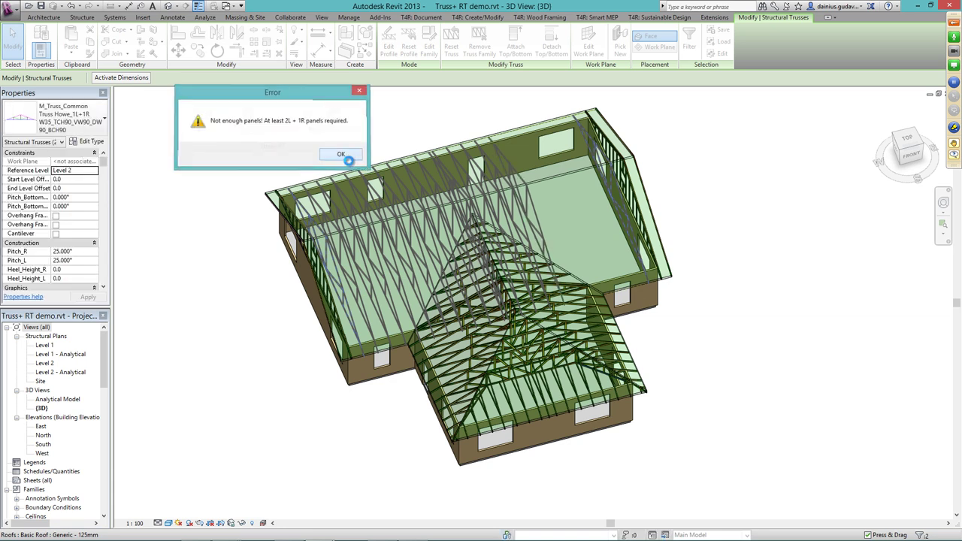
click(352, 208)
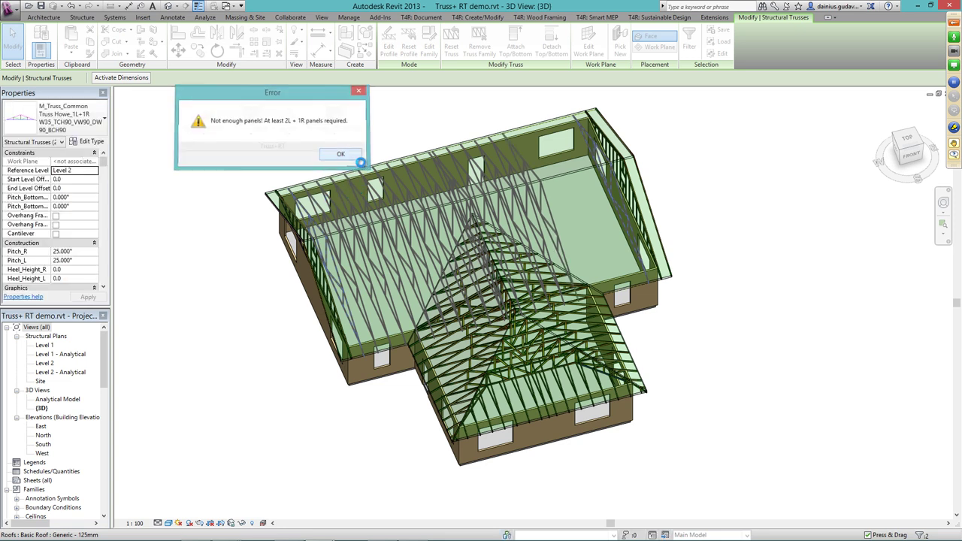
click(360, 159)
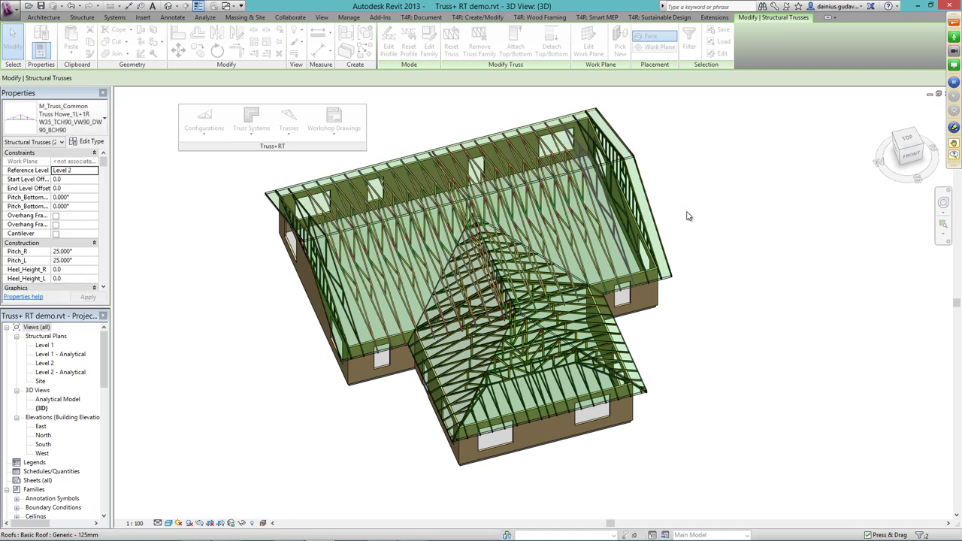
Orbit and zoom in to inspect the copied common trusses filling the main roof.
shift+middle_drag(734, 333, 591, 304)
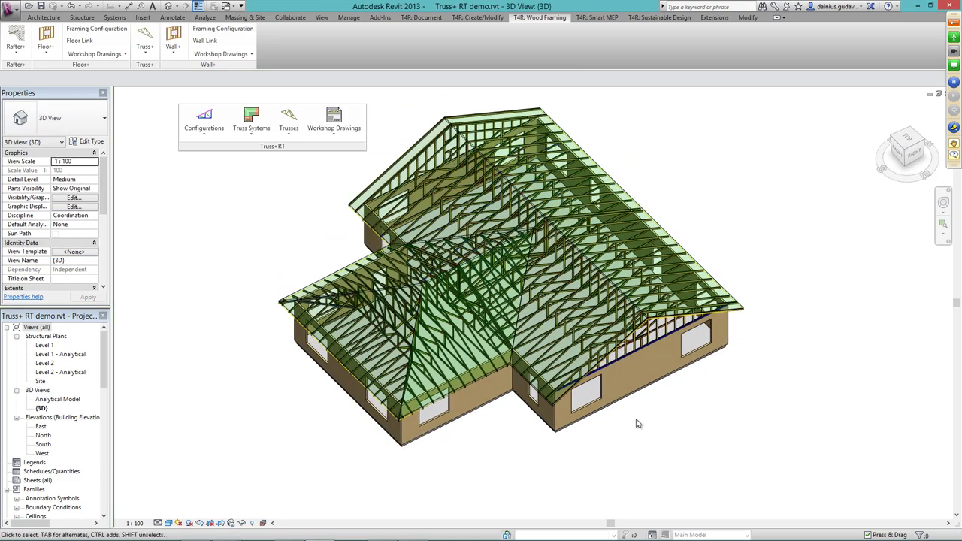
shift+middle_drag(672, 434, 779, 431)
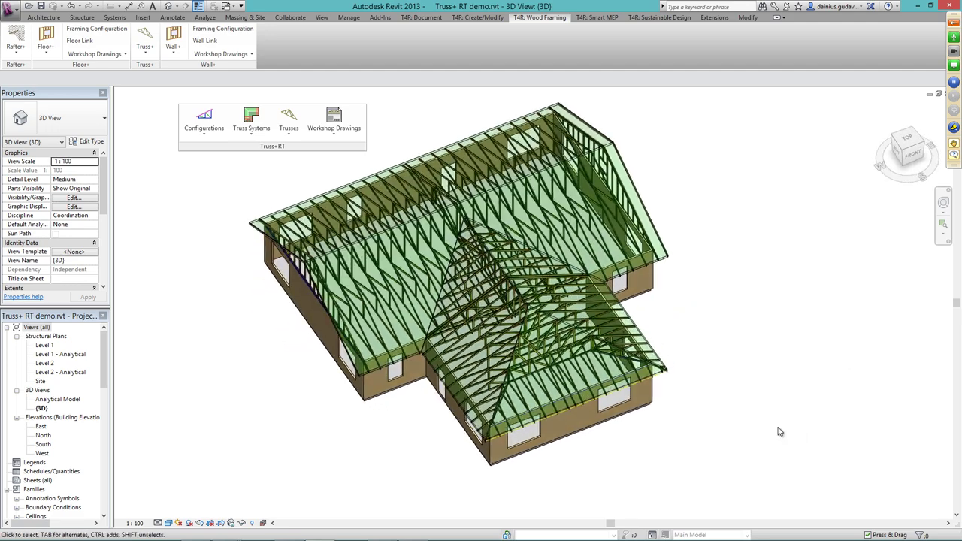
scroll(283, 304, up, 3)
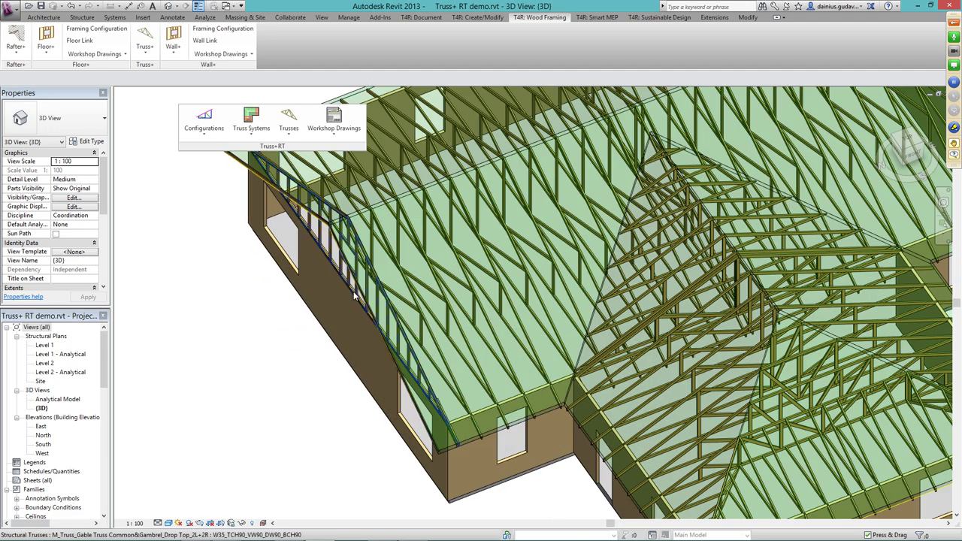
scroll(353, 291, up, 3)
Frame M_Truss_Wood Beam 35x90 Outlookers at 600 spacing between the first overhang's two rafters.
click(403, 299)
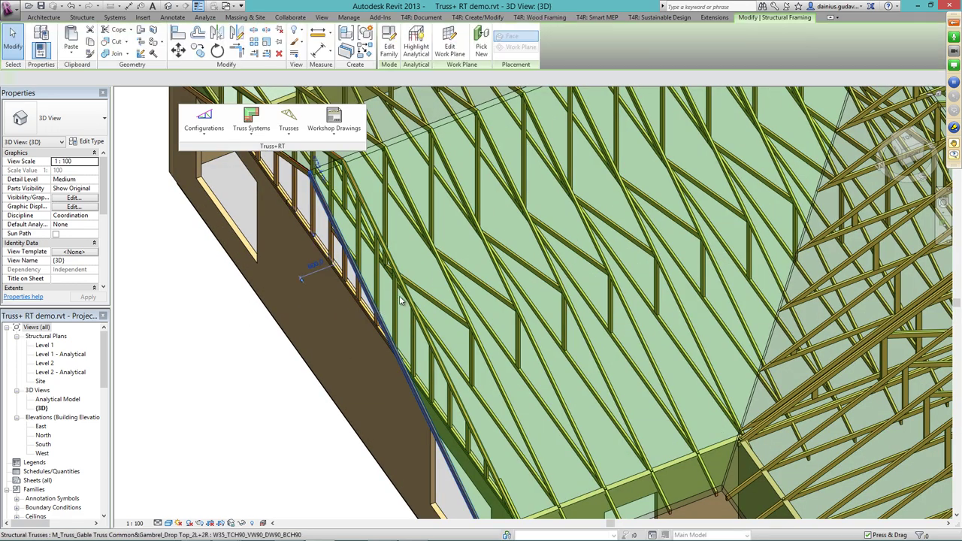
ctrl+click(411, 302)
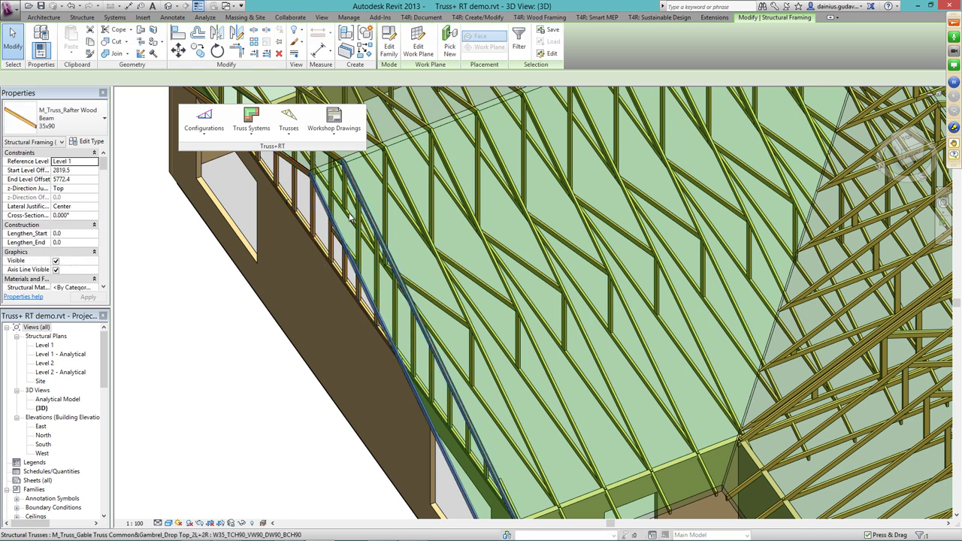
click(292, 130)
click(307, 309)
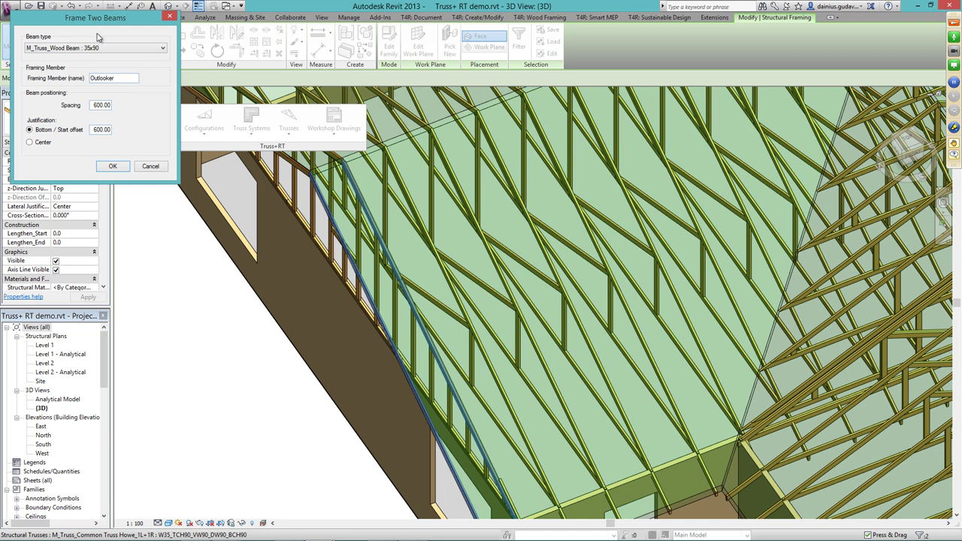
click(119, 145)
click(122, 147)
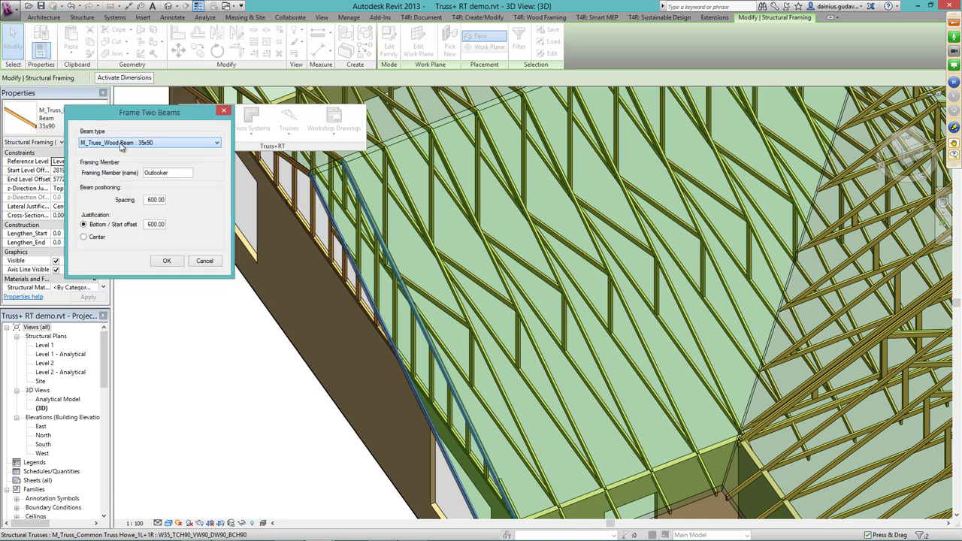
click(168, 261)
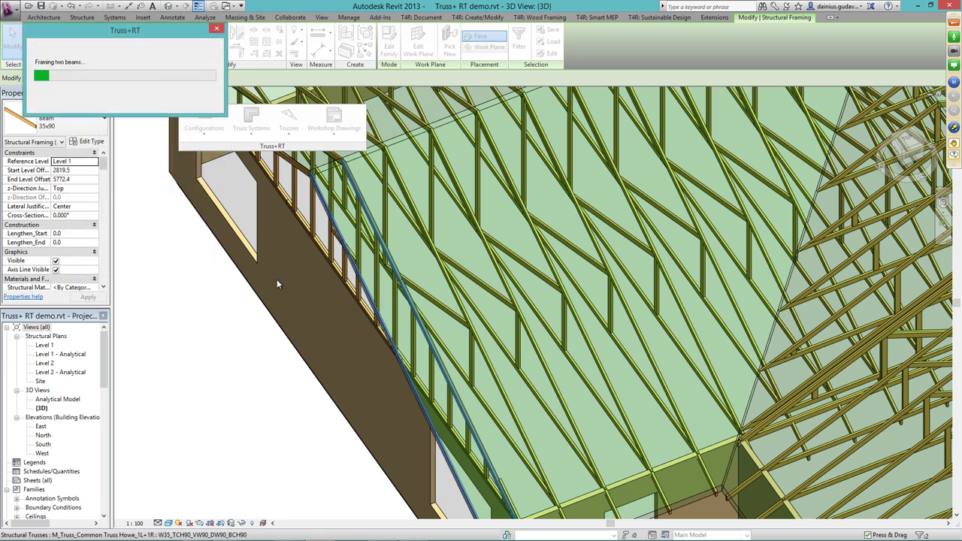
key(Escape)
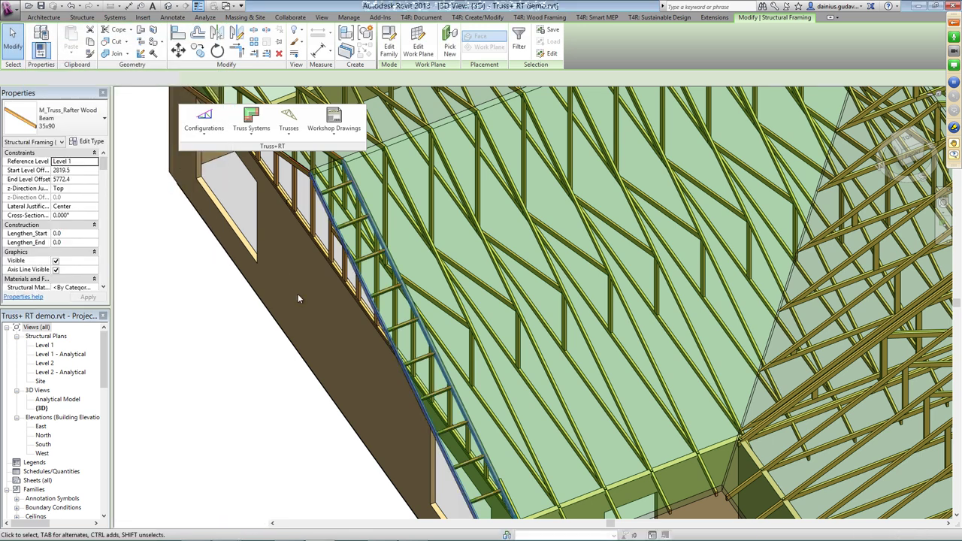
shift+middle_drag(298, 294, 481, 312)
scroll(483, 311, up, 6)
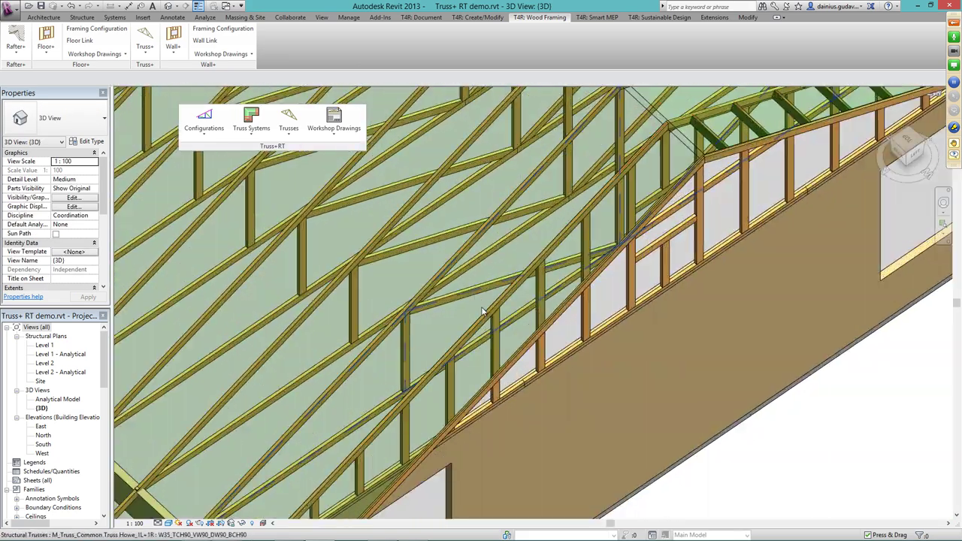
Frame Outlooker beams along the next gable overhang's diagonal rafter.
click(543, 316)
click(288, 120)
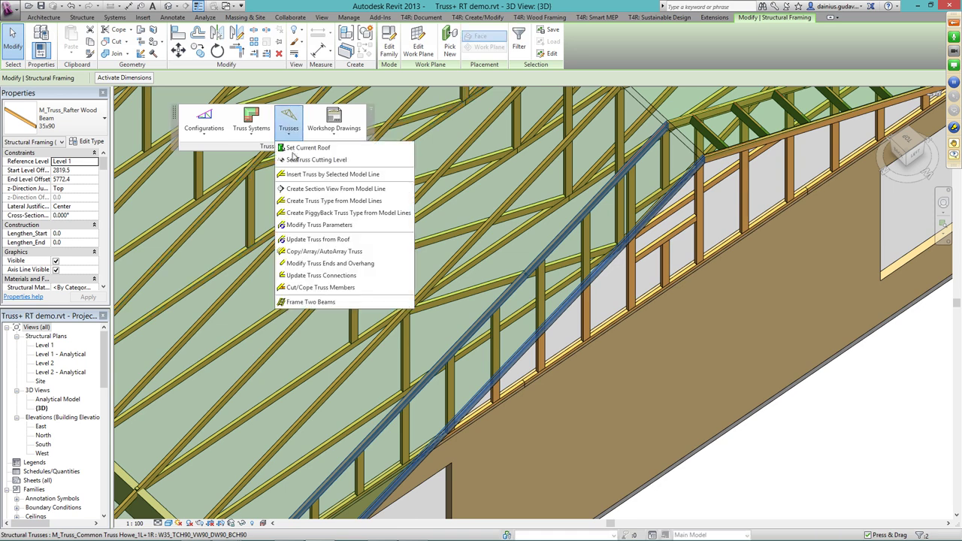
click(324, 302)
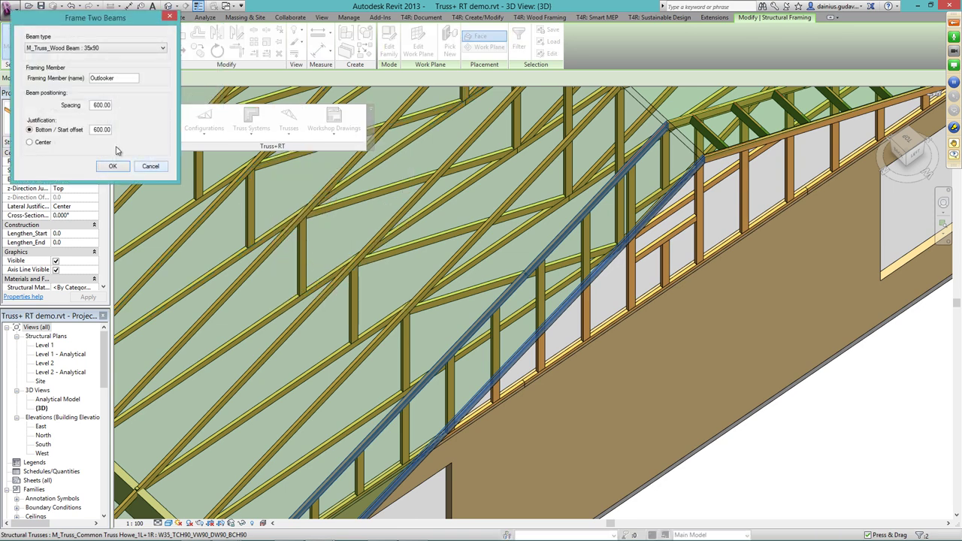
click(116, 166)
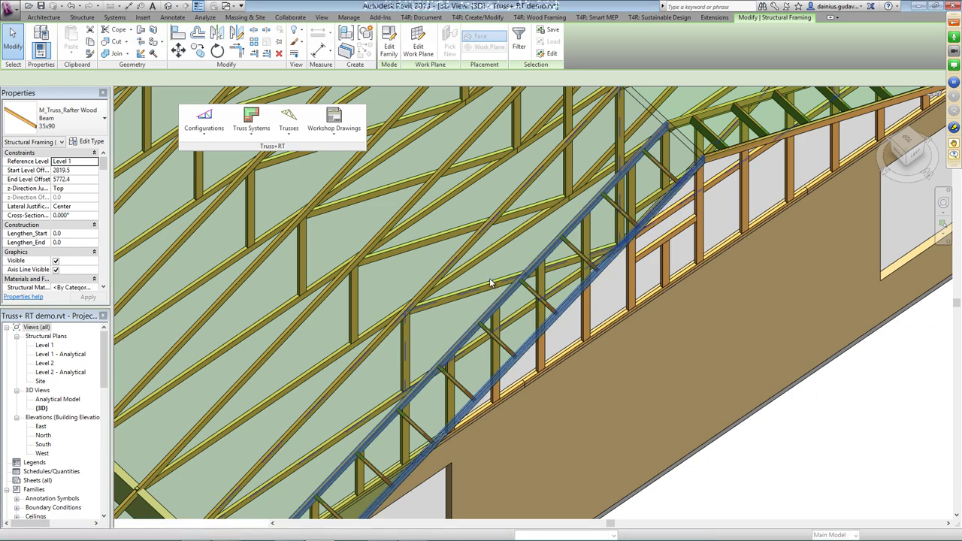
Frame Outlooker beams along the right-hand eave rafter at the main roof's far gable.
scroll(489, 278, down, 5)
shift+middle_drag(481, 314, 520, 308)
scroll(611, 252, up, 8)
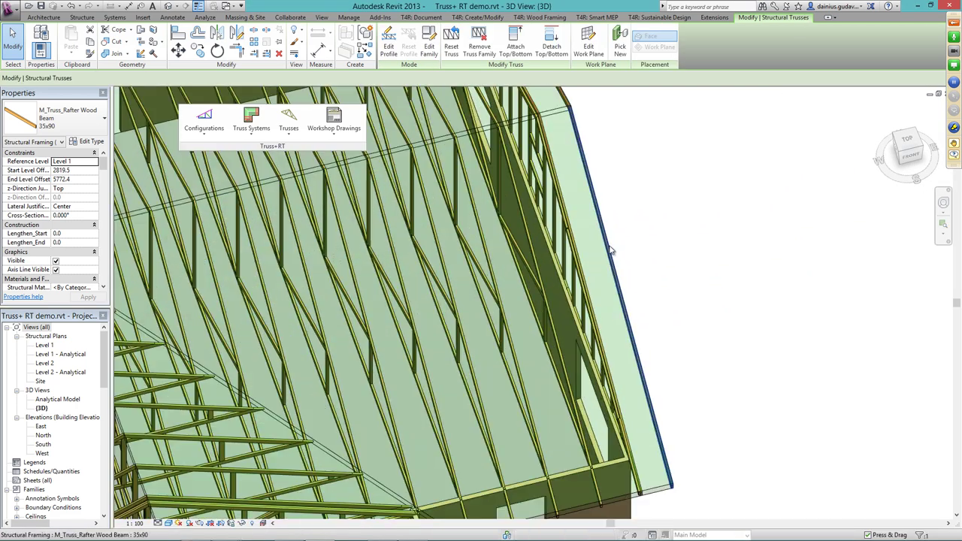
click(569, 239)
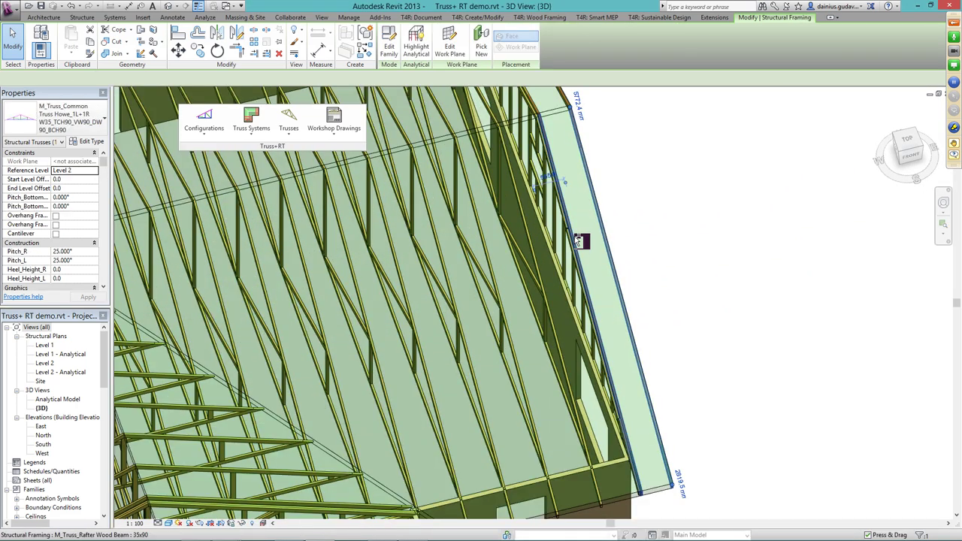
click(291, 126)
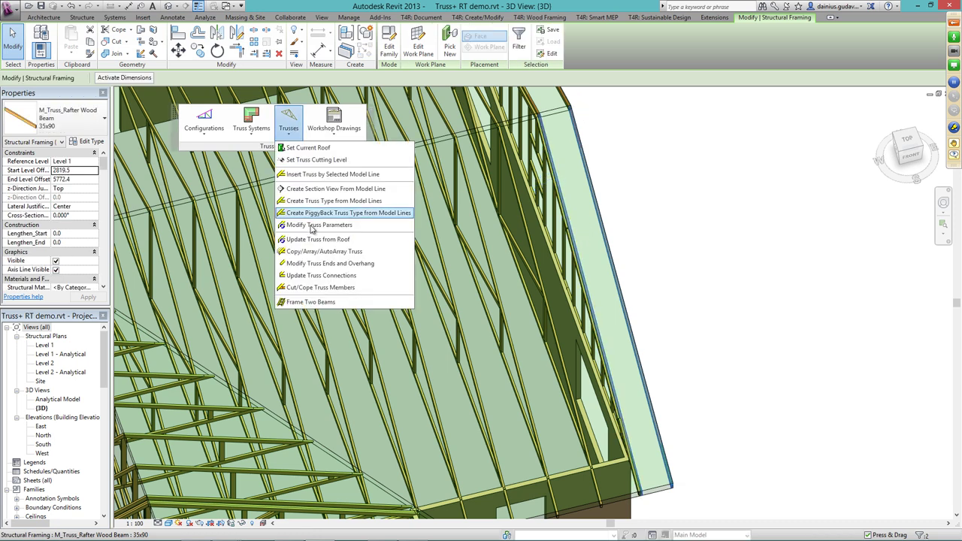
click(323, 302)
key(Return)
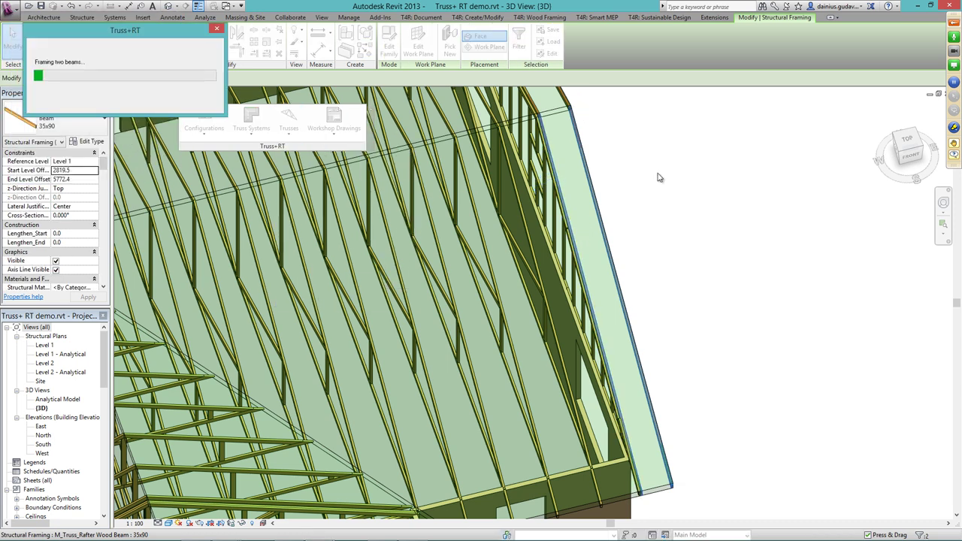
click(728, 272)
scroll(756, 298, down, 4)
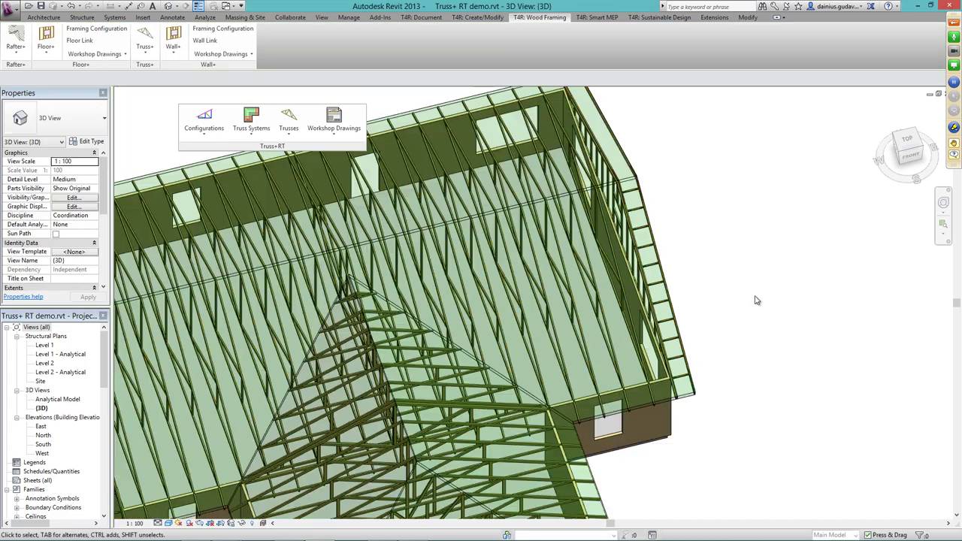
Frame Outlooker beams along the front wing's left eave rafter.
shift+middle_drag(699, 357, 324, 336)
scroll(324, 336, up, 5)
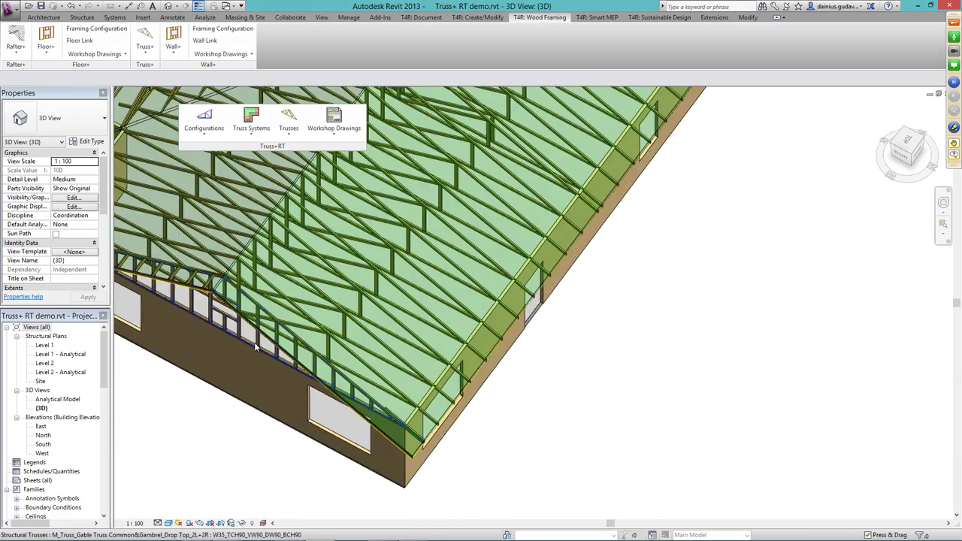
click(276, 329)
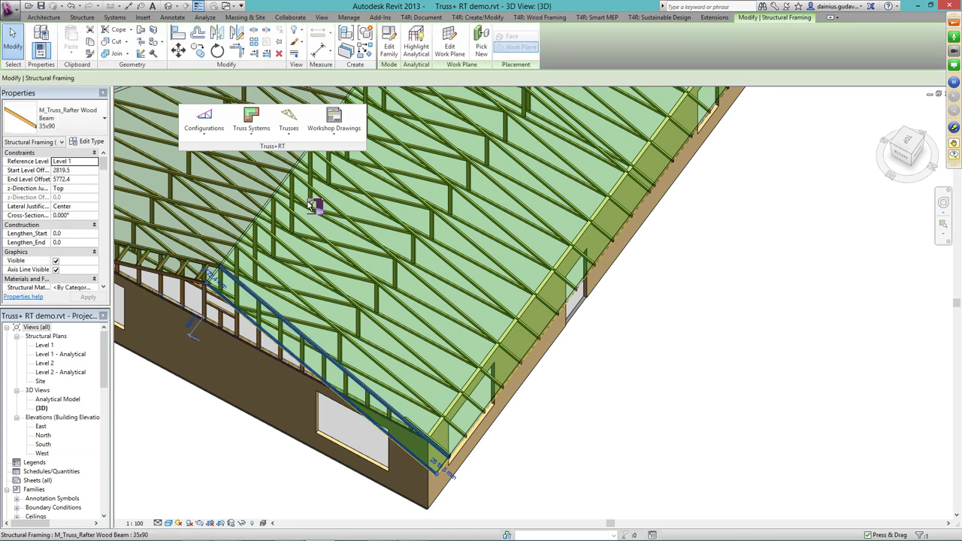
click(289, 120)
click(315, 302)
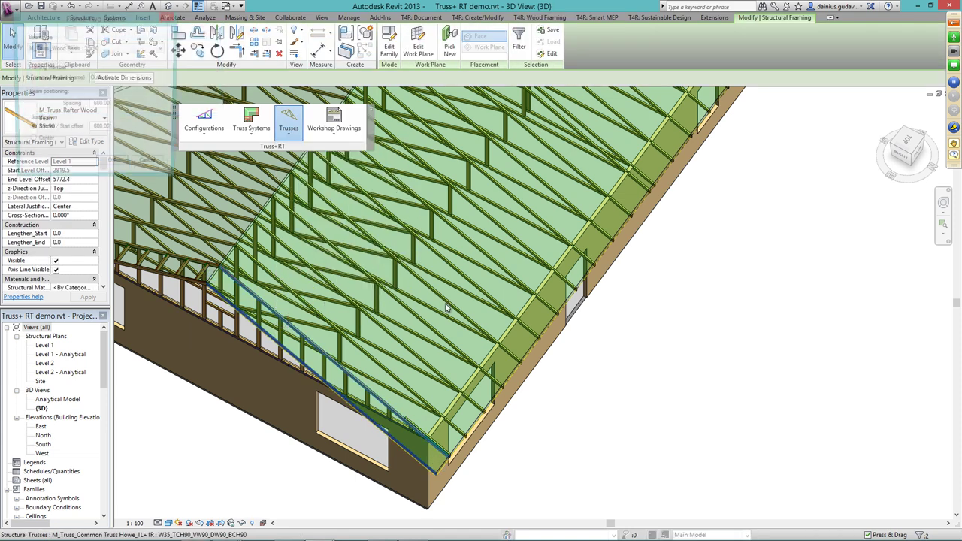
click(112, 166)
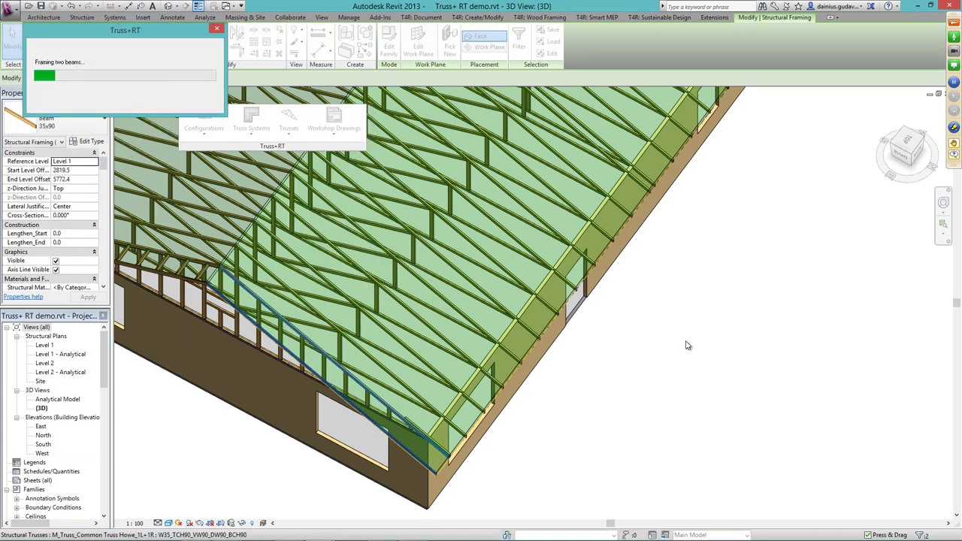
Clear the beam selection and orbit the 3D view to a top-down view of the whole roof.
click(686, 344)
scroll(677, 346, down, 4)
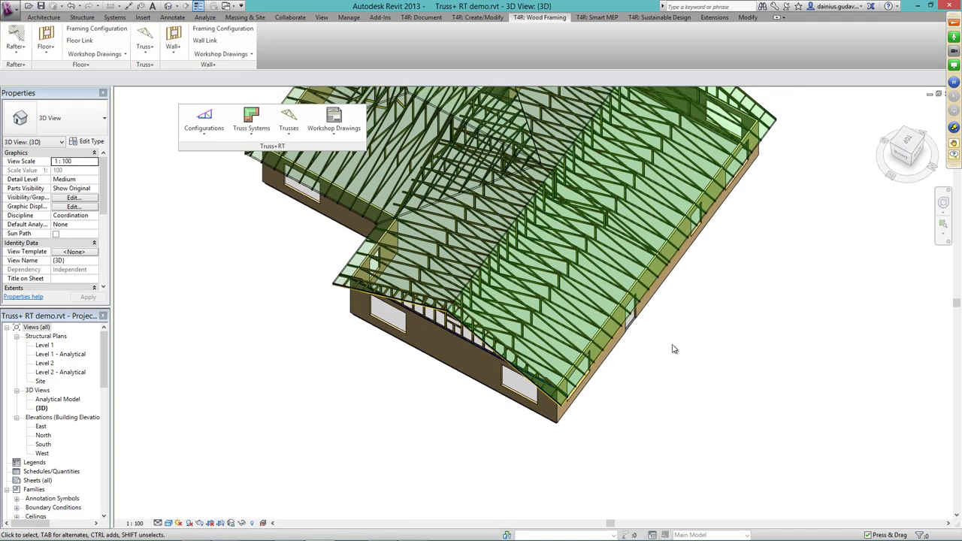
shift+middle_drag(446, 395, 579, 380)
scroll(492, 376, up, 3)
scroll(581, 380, down, 5)
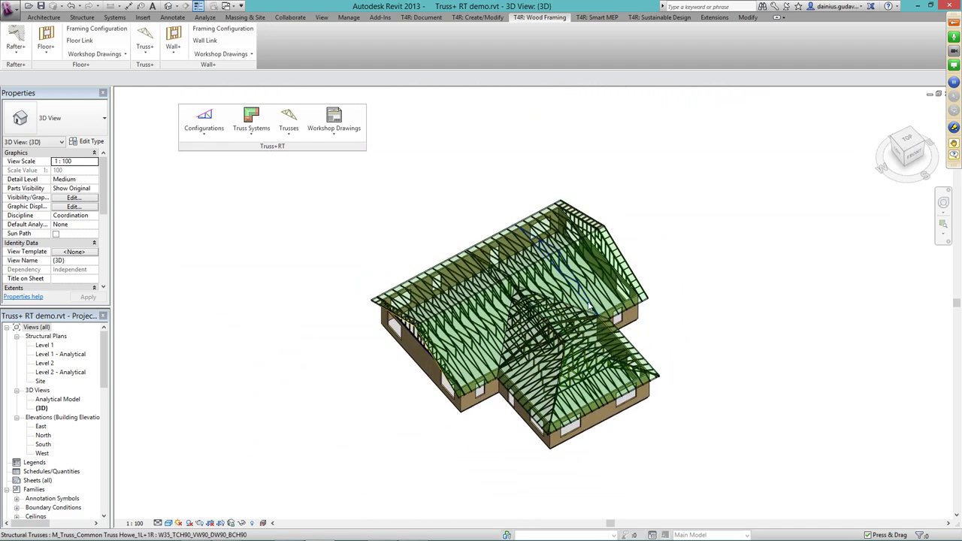
shift+middle_drag(593, 307, 582, 365)
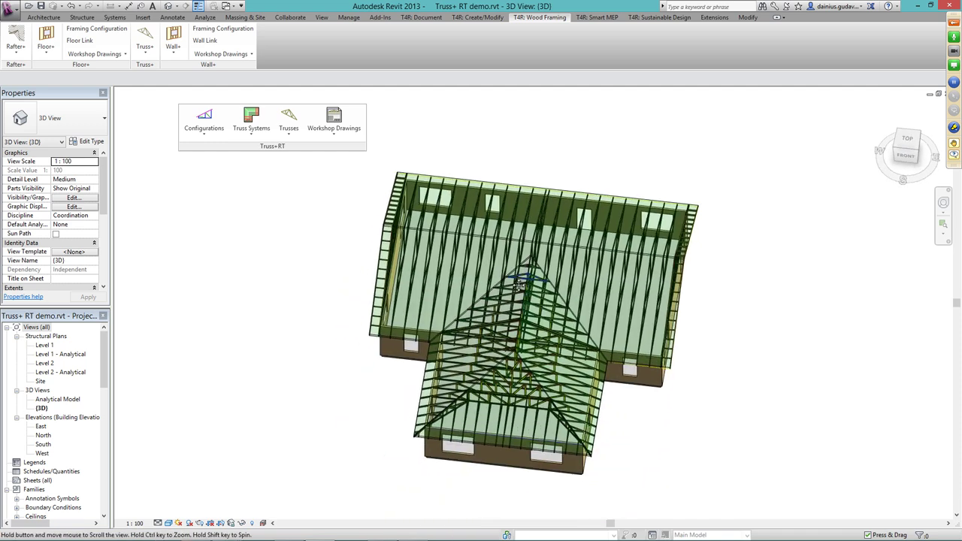
Open the Analytical Model 3D view and frame the roof trusses' analytical lines.
double_click(55, 399)
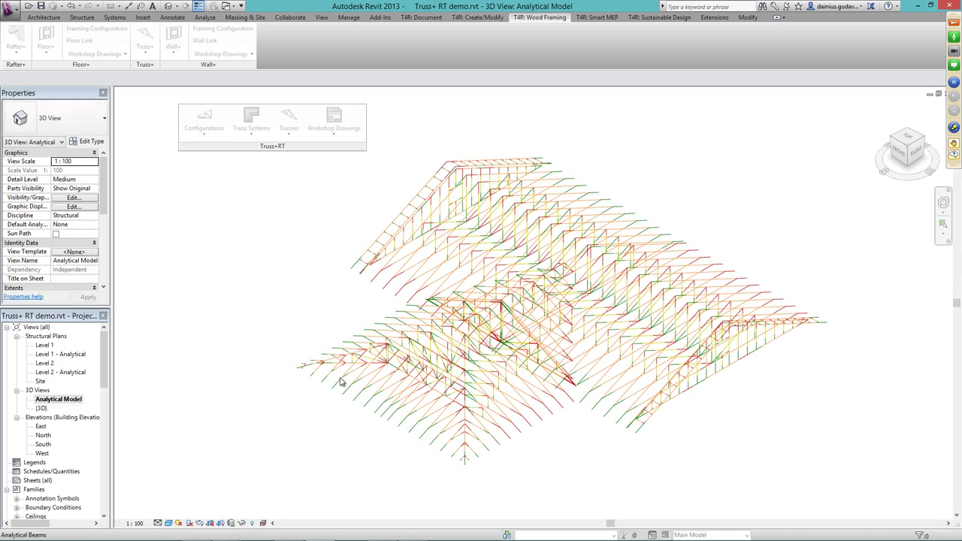
shift+middle_drag(444, 385, 415, 392)
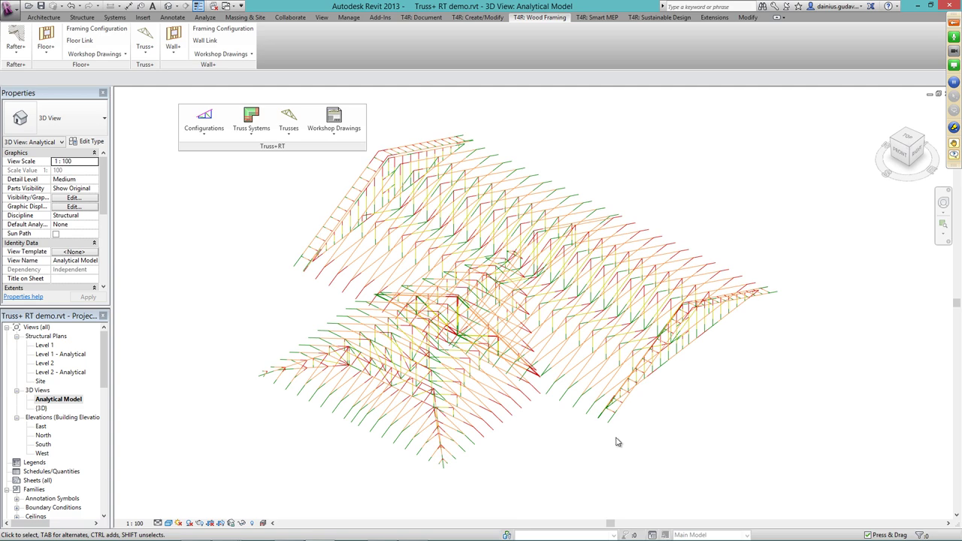
middle_drag(615, 442, 589, 450)
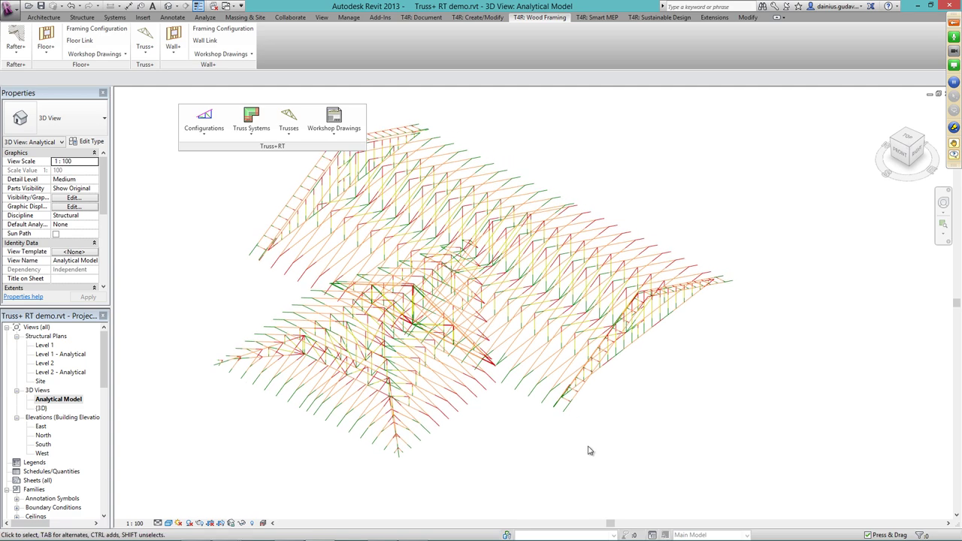
scroll(590, 450, up, 3)
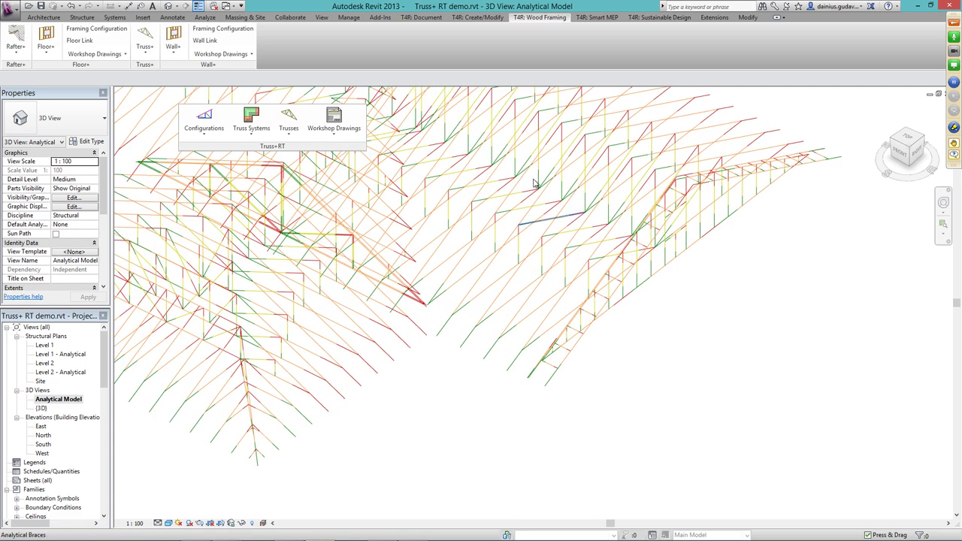
click(206, 17)
Place fixed point boundary conditions at the lower and upper-right truss ends.
click(146, 43)
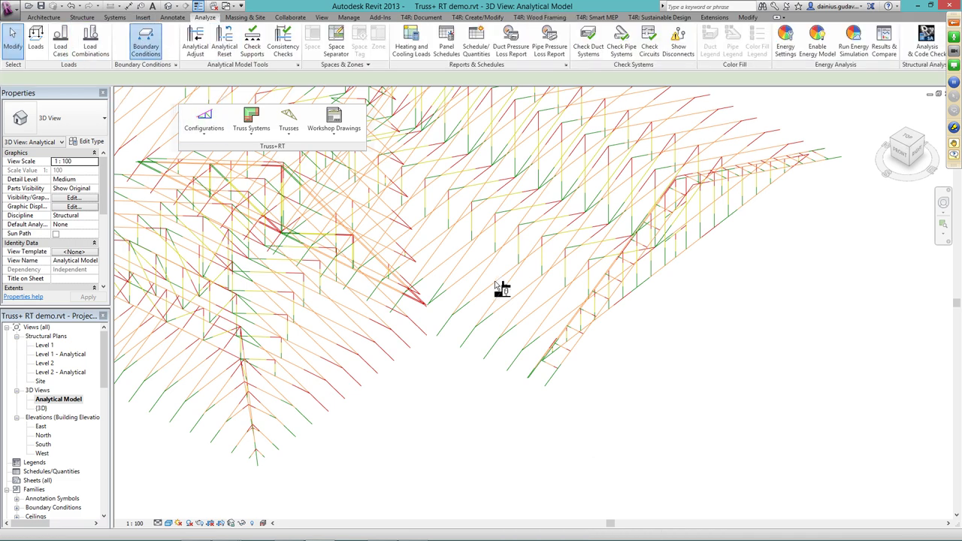
click(523, 350)
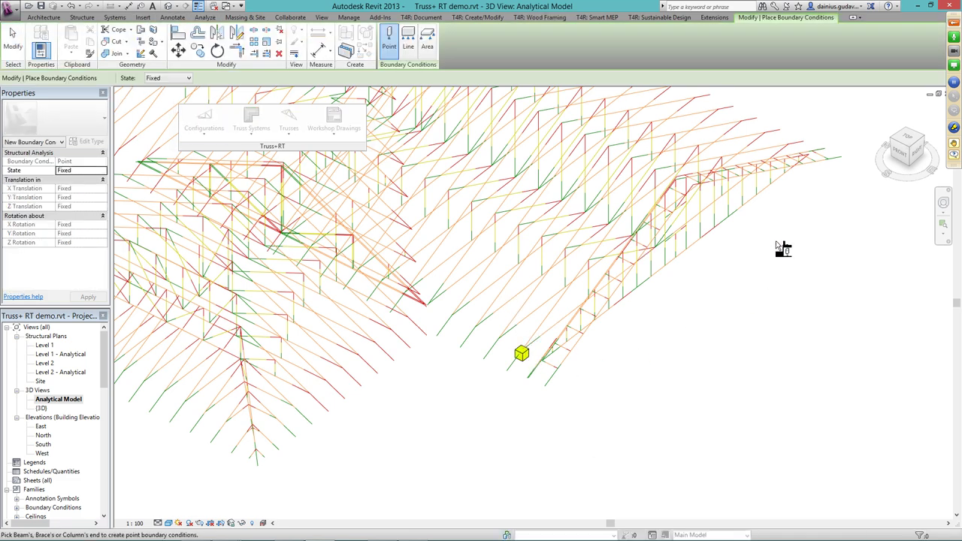
click(789, 148)
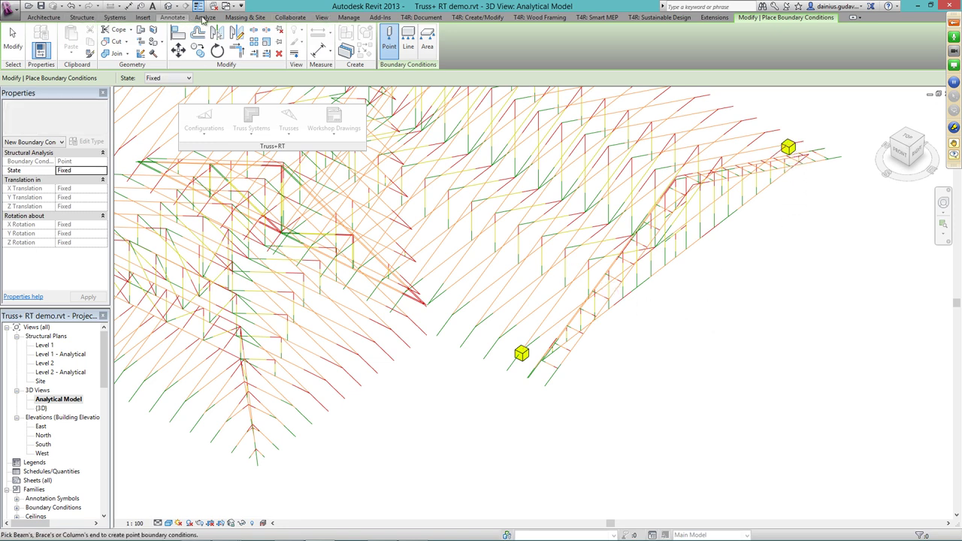
Apply a hosted line load of -1.00 kN/m along the diagonal analytical beam.
click(205, 16)
click(36, 42)
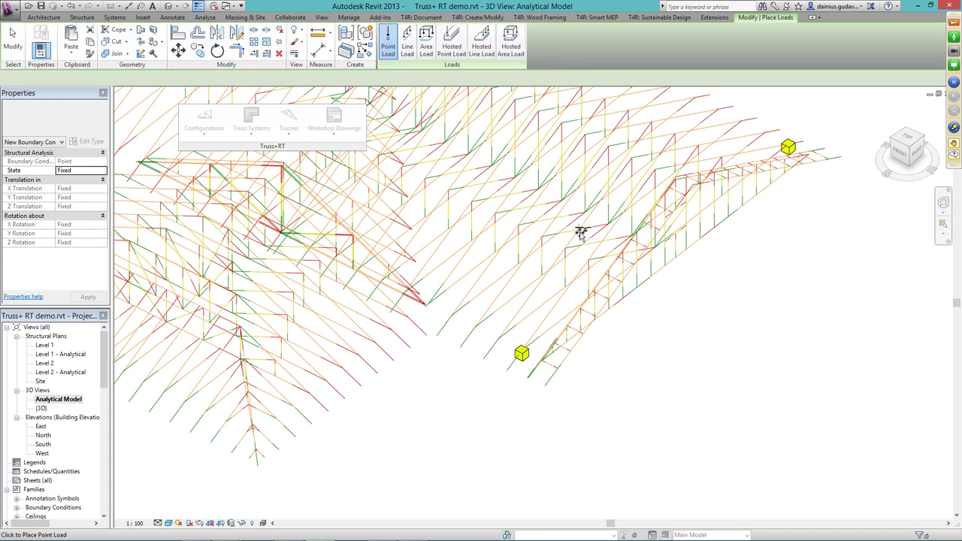
click(481, 42)
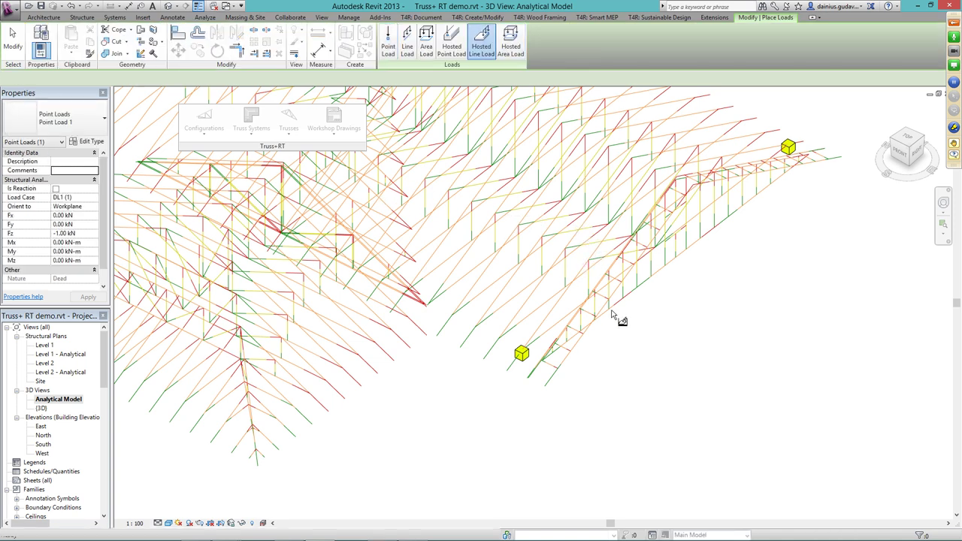
click(580, 304)
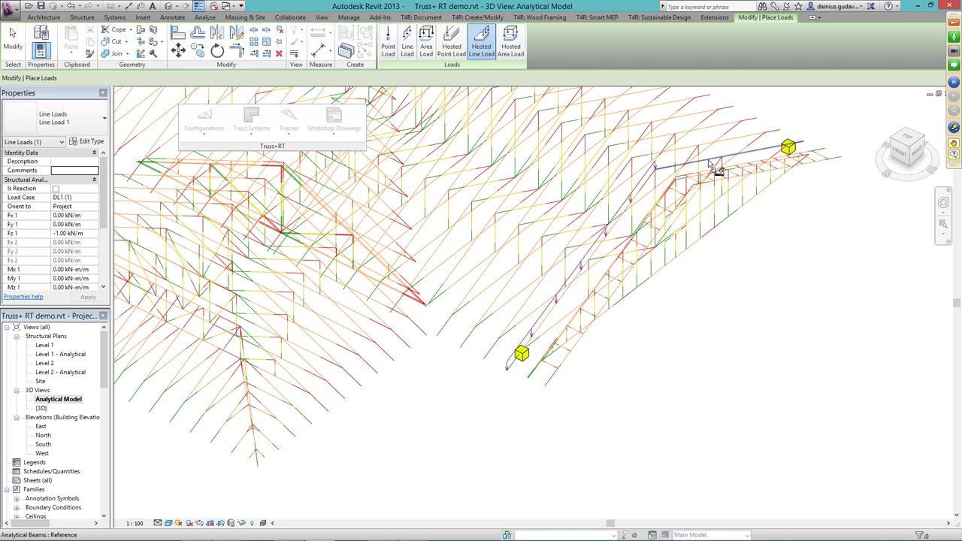
click(710, 168)
key(Escape)
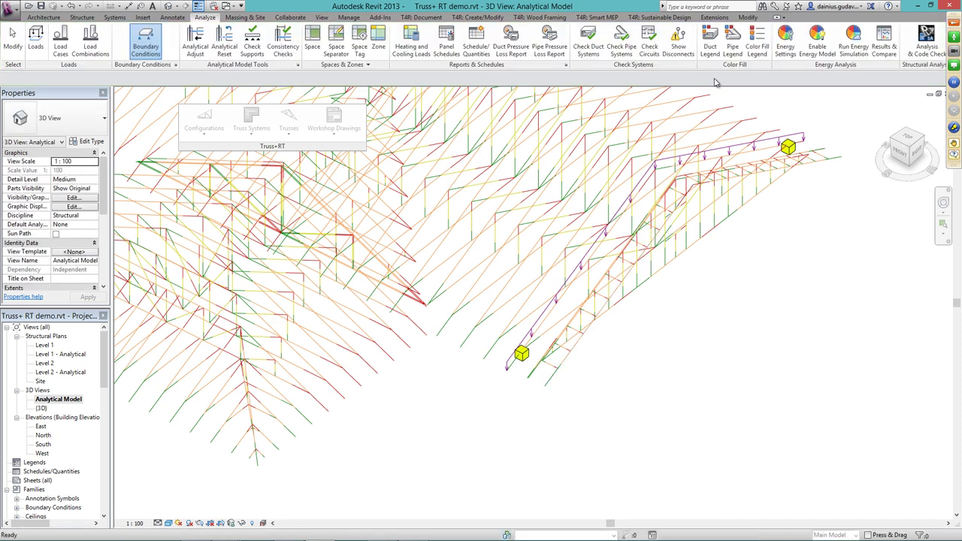
click(714, 18)
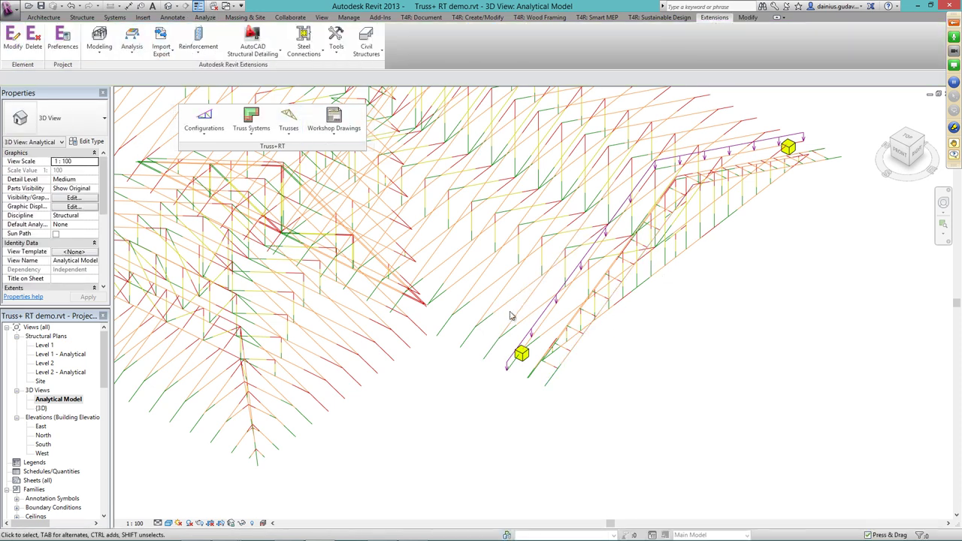
Return to the shaded {3D} view and select a common Howe truss on the roof.
double_click(39, 409)
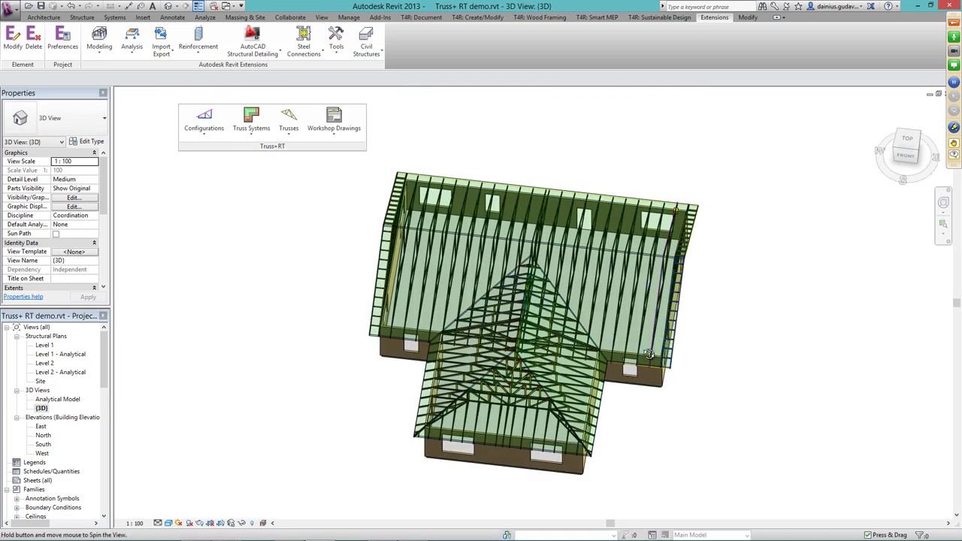
shift+middle_drag(651, 340, 641, 352)
scroll(640, 352, up, 5)
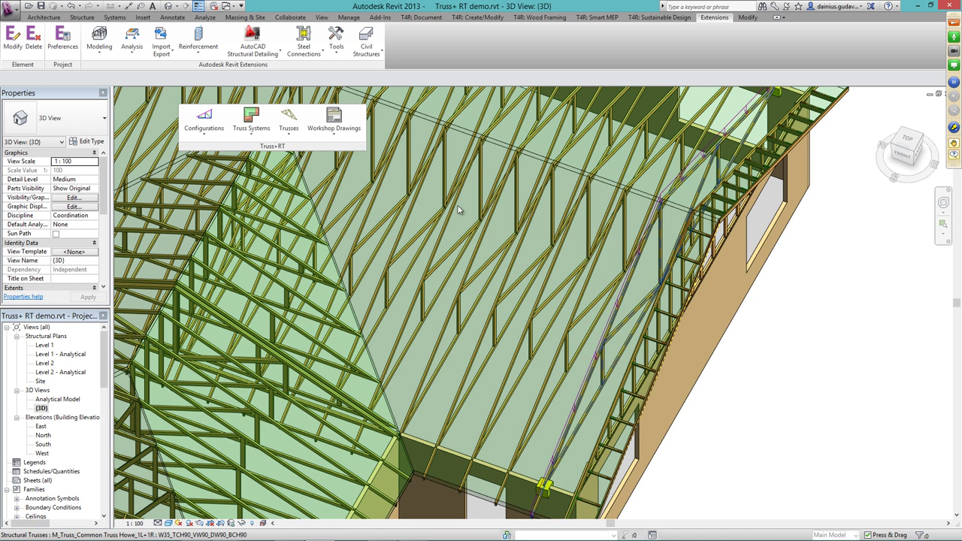
click(618, 367)
Start Static Analysis of Frames on the truss, keeping DL1 as the self-weight case.
click(713, 17)
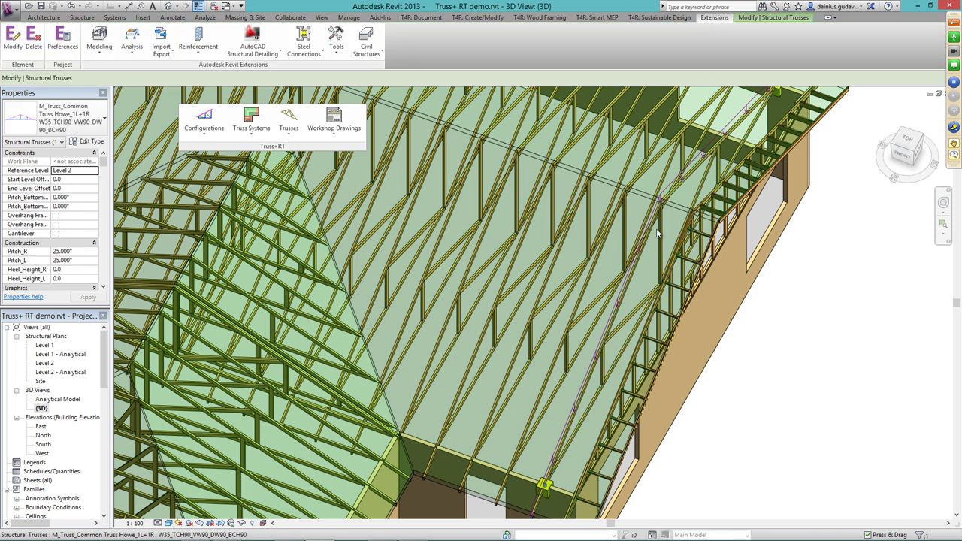
click(131, 53)
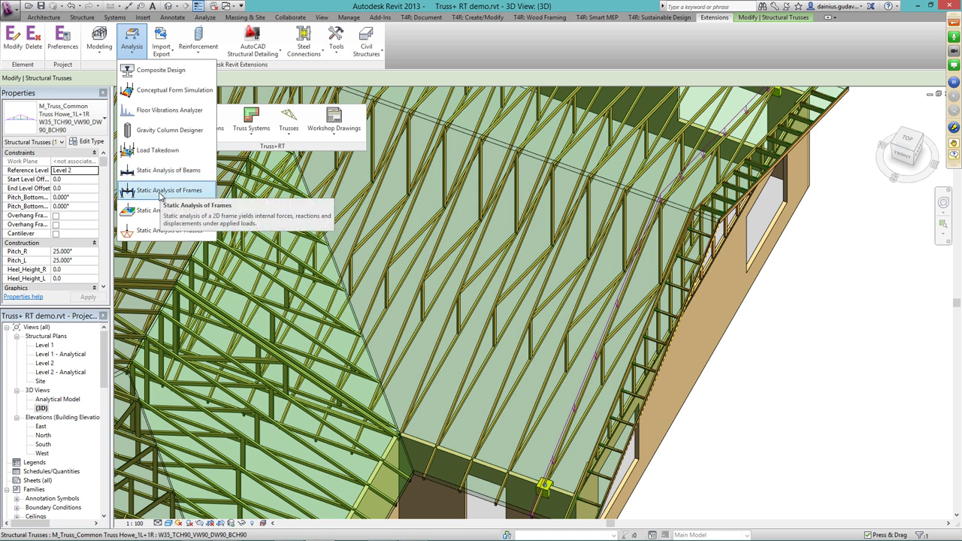
click(159, 192)
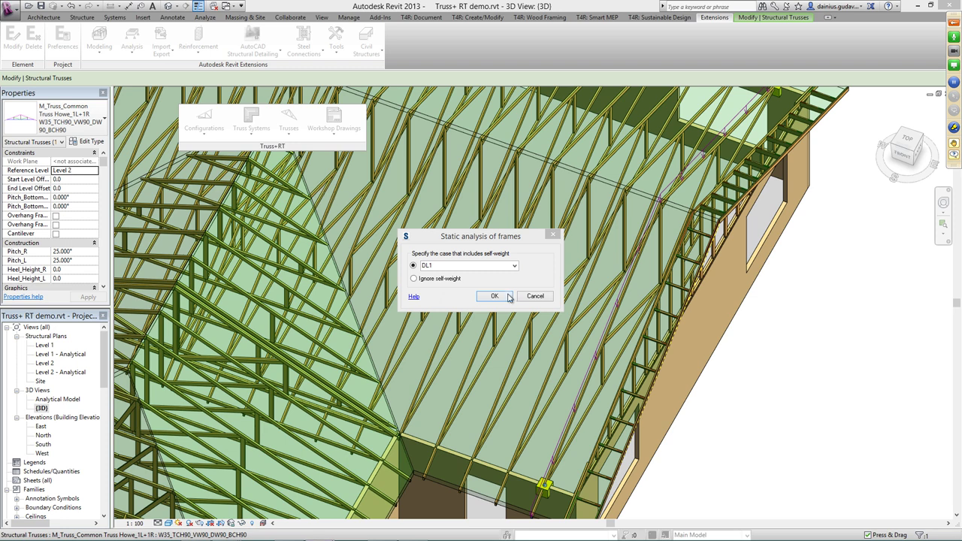
click(493, 296)
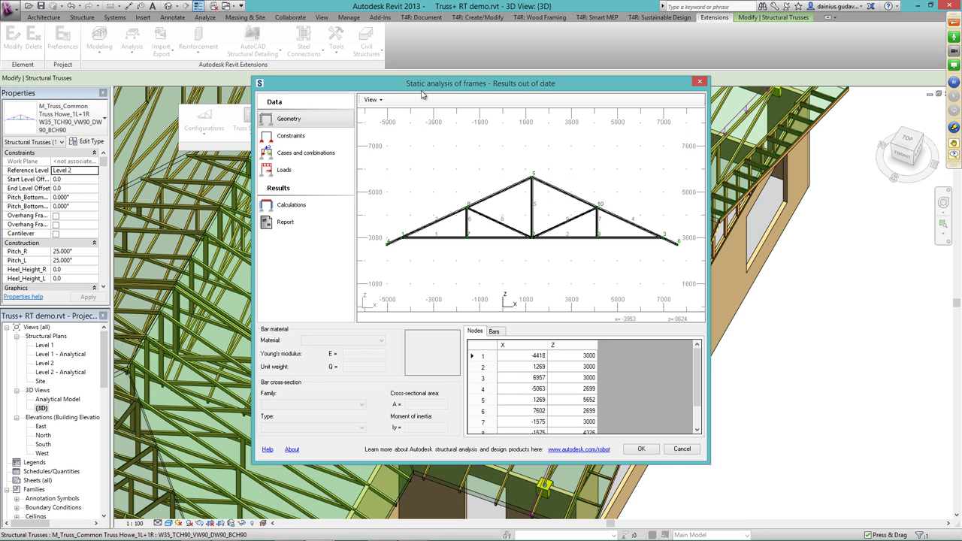
drag(423, 86, 522, 111)
Review constraints, load cases and loads, then run the frame calculation past the instability warning.
click(400, 164)
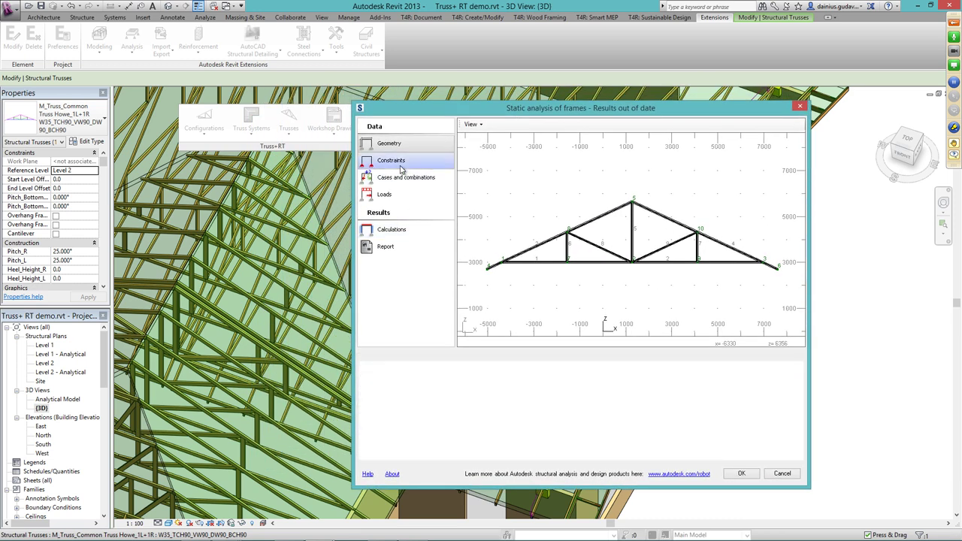
click(400, 178)
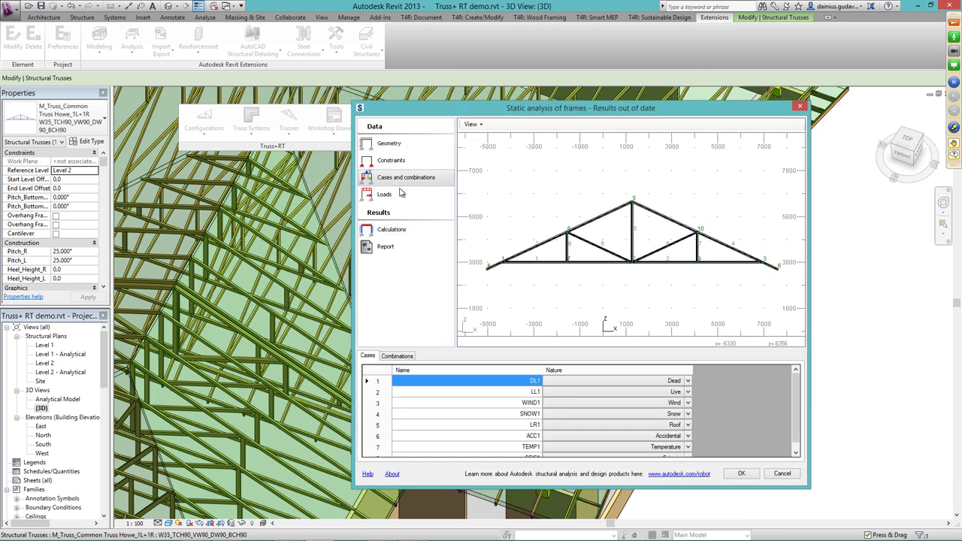
click(400, 194)
click(402, 230)
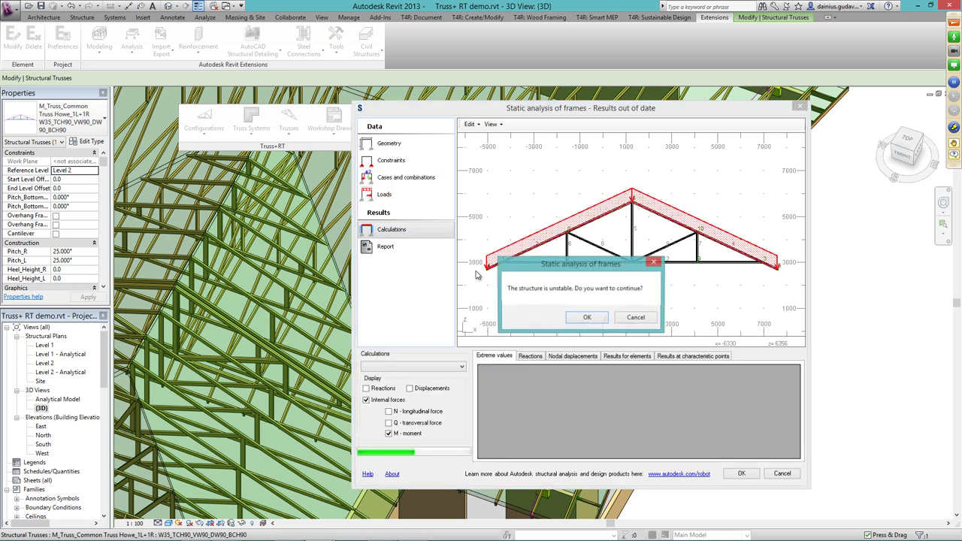
click(587, 317)
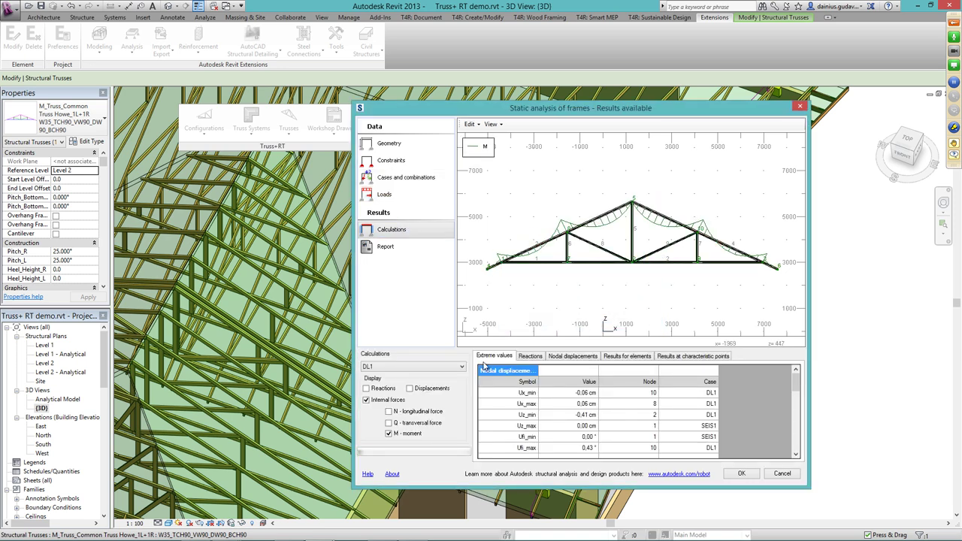
Show reactions and displacements, and toggle the longitudinal and shear force diagrams on and off.
click(368, 389)
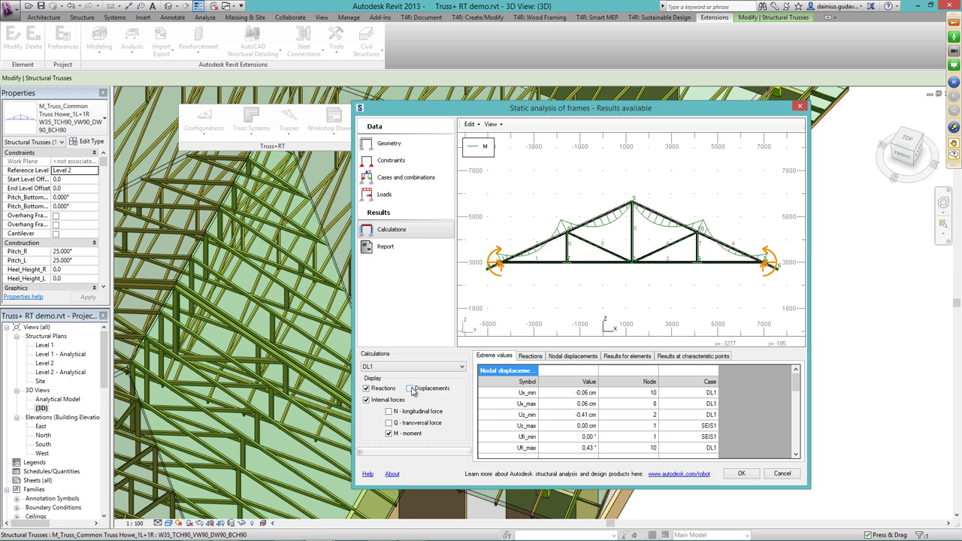
click(410, 389)
click(388, 412)
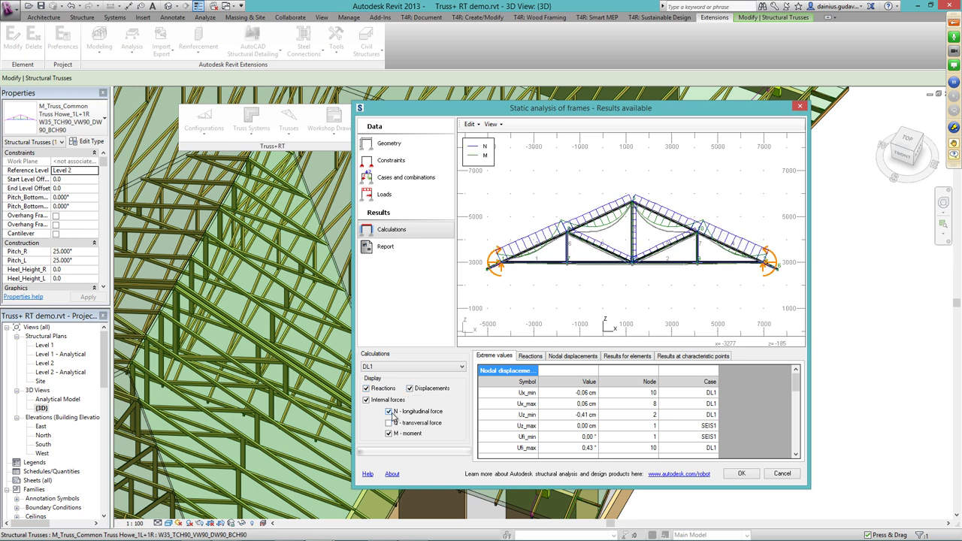
click(389, 423)
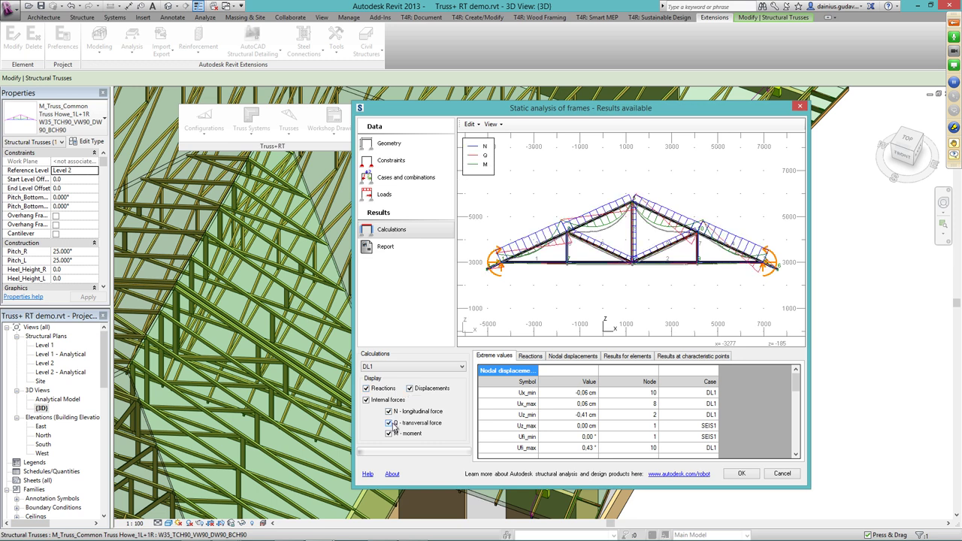
click(390, 423)
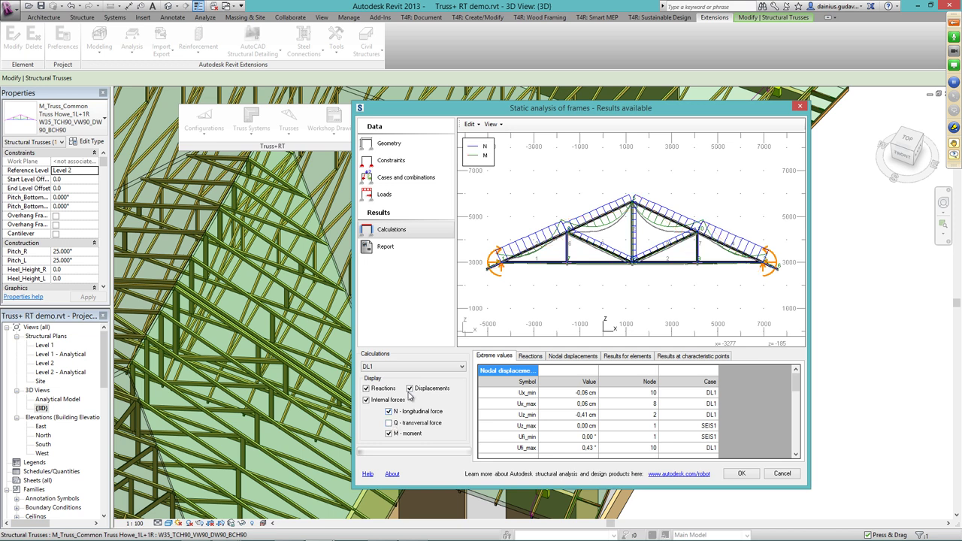
click(390, 412)
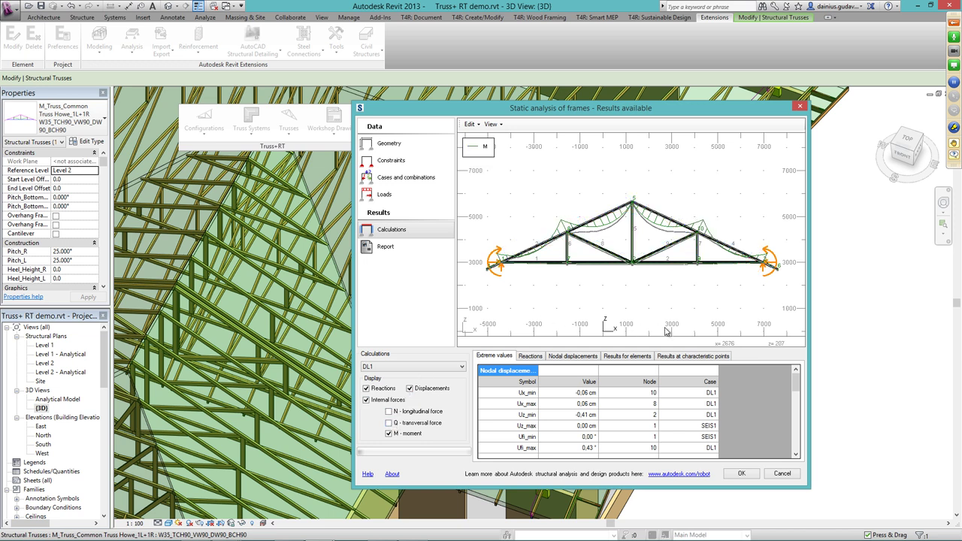
Check the characteristic-point and per-element force results, then close the frame analysis.
click(689, 357)
click(641, 357)
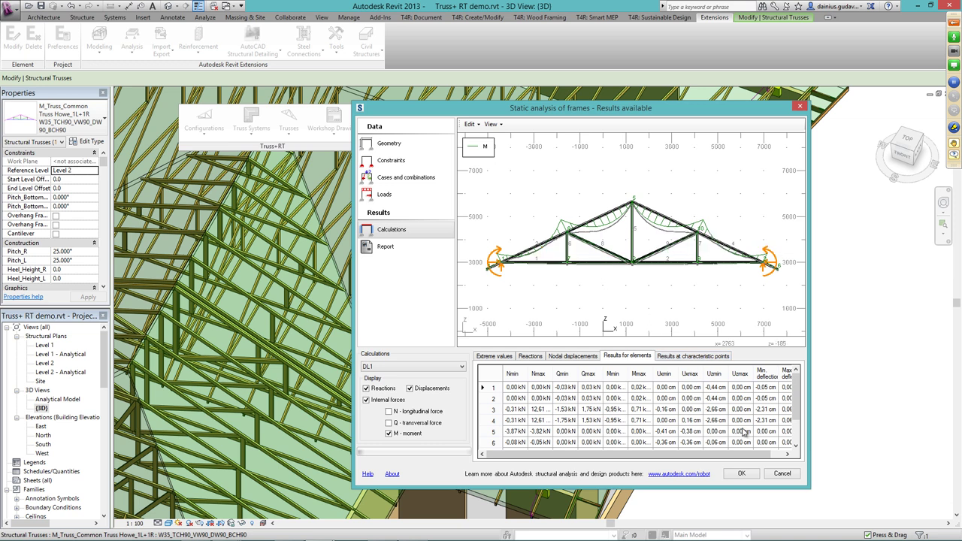
click(783, 474)
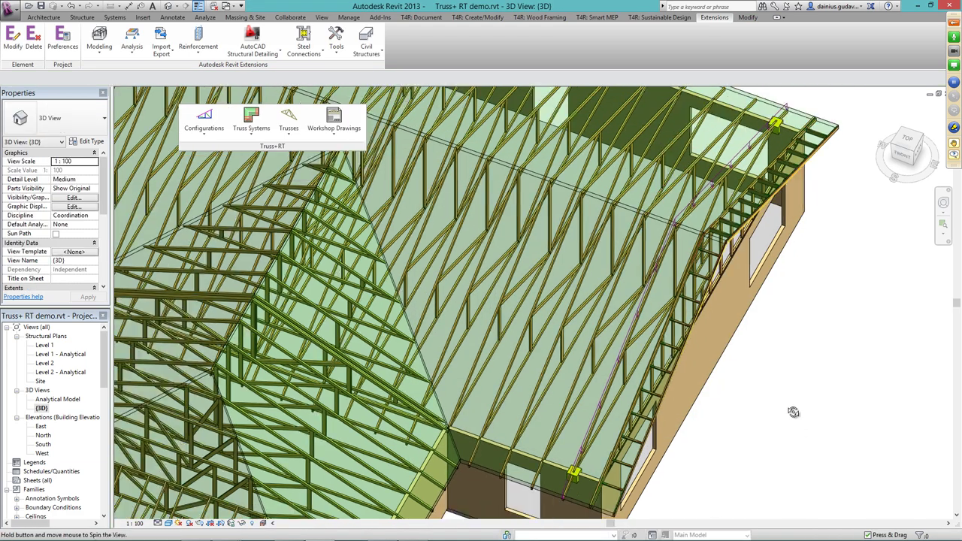
Select the gable-end truss and run Workshop Drawings > Sort Trusses.
shift+middle_drag(793, 412, 766, 396)
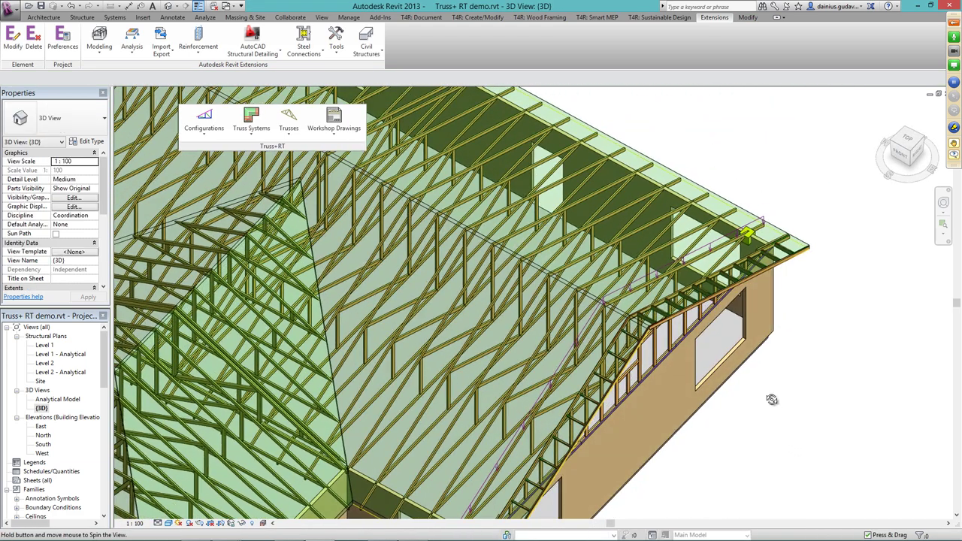
click(657, 365)
shift+middle_drag(662, 428, 579, 275)
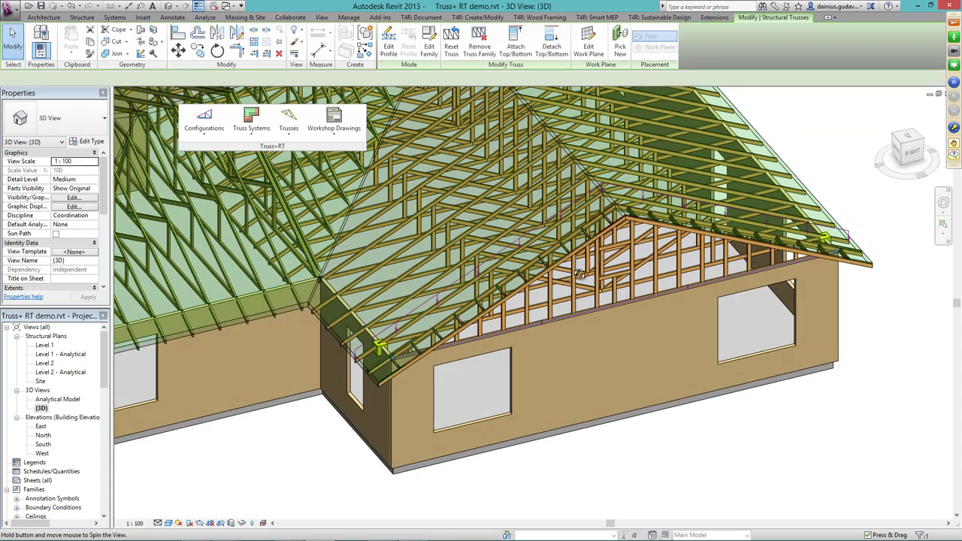
click(579, 333)
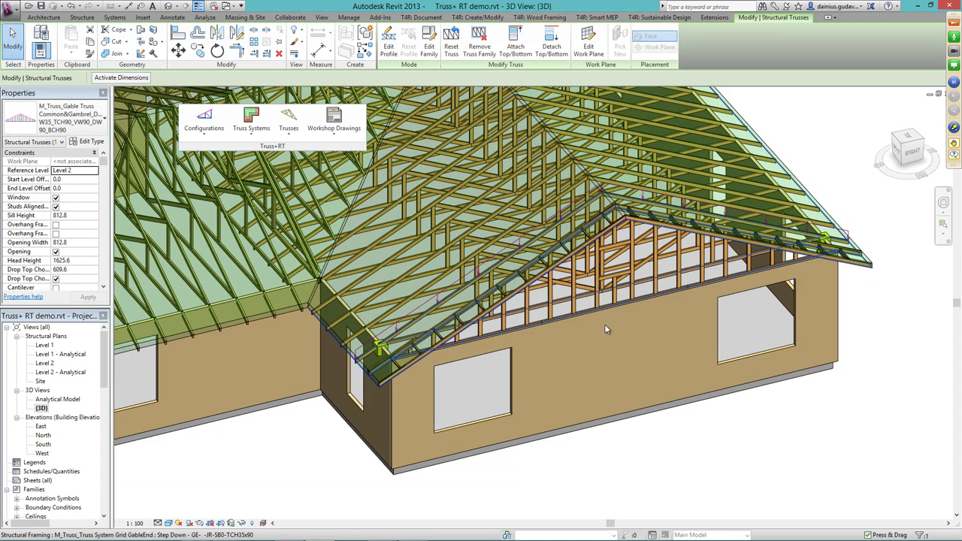
click(333, 130)
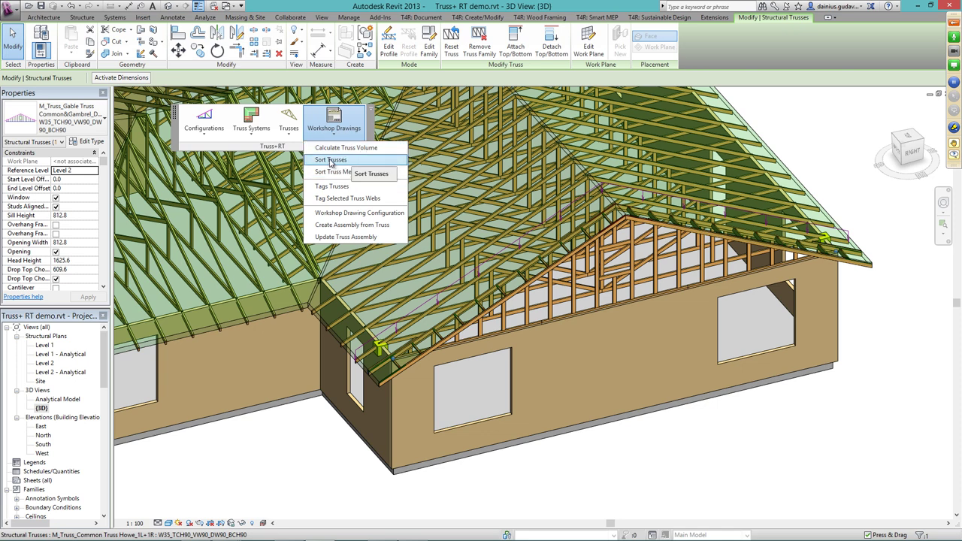
click(331, 161)
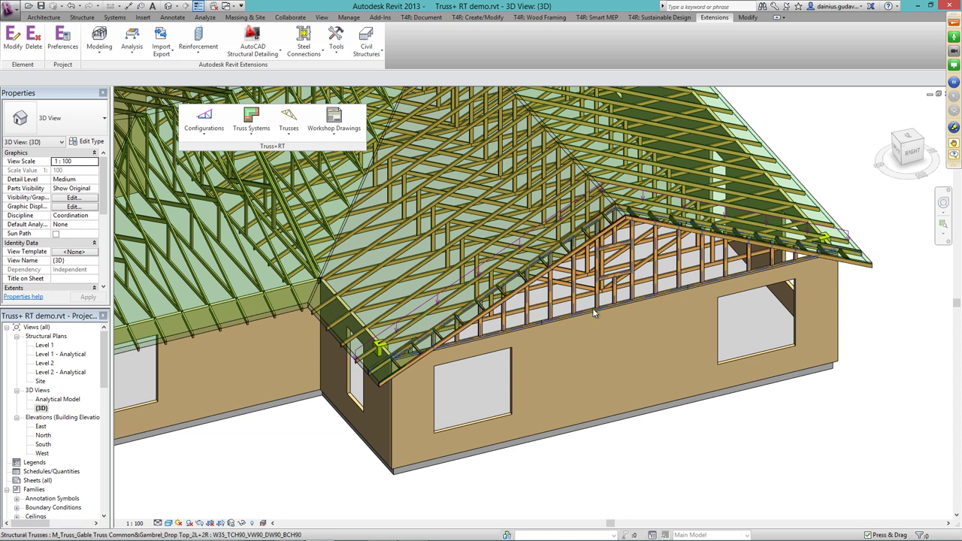
Select a valley truss and start Sort Truss Members.
click(459, 222)
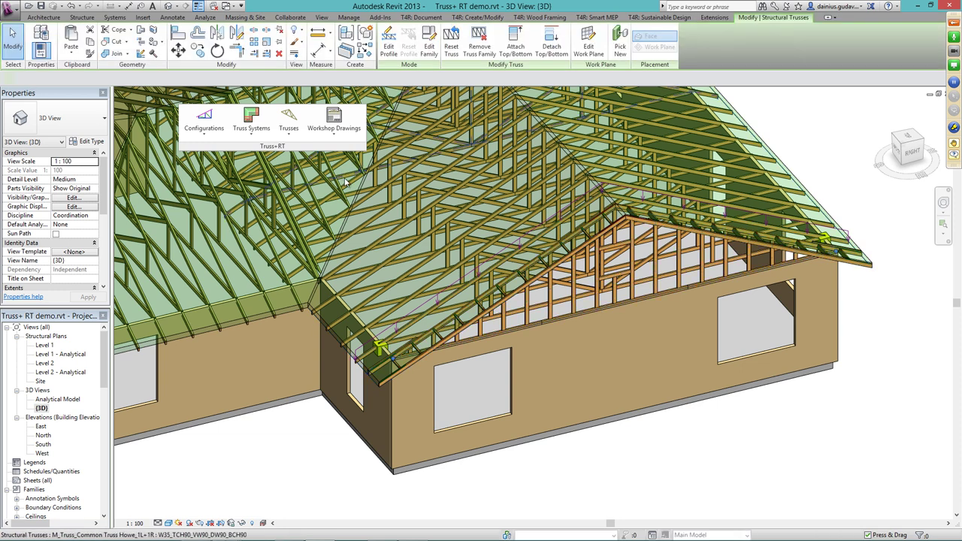
click(334, 132)
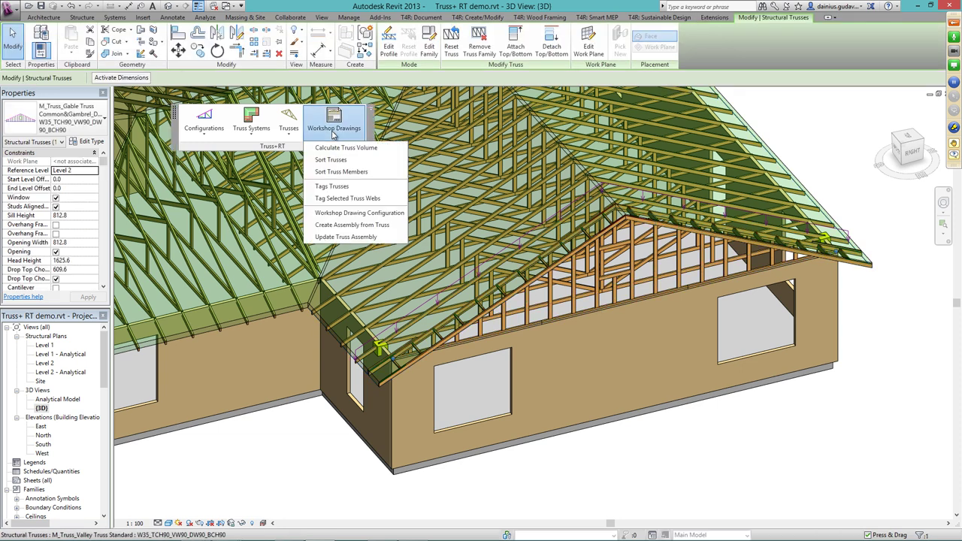
click(339, 173)
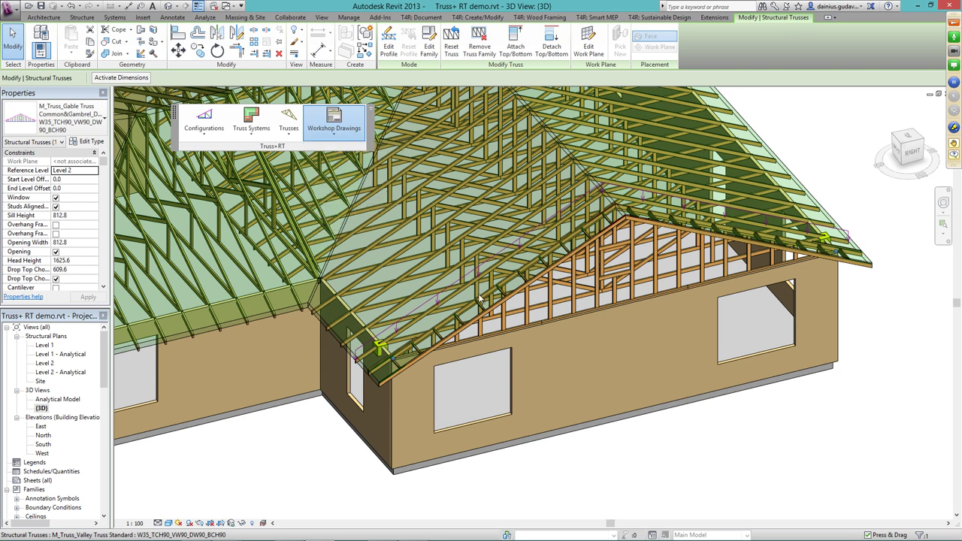
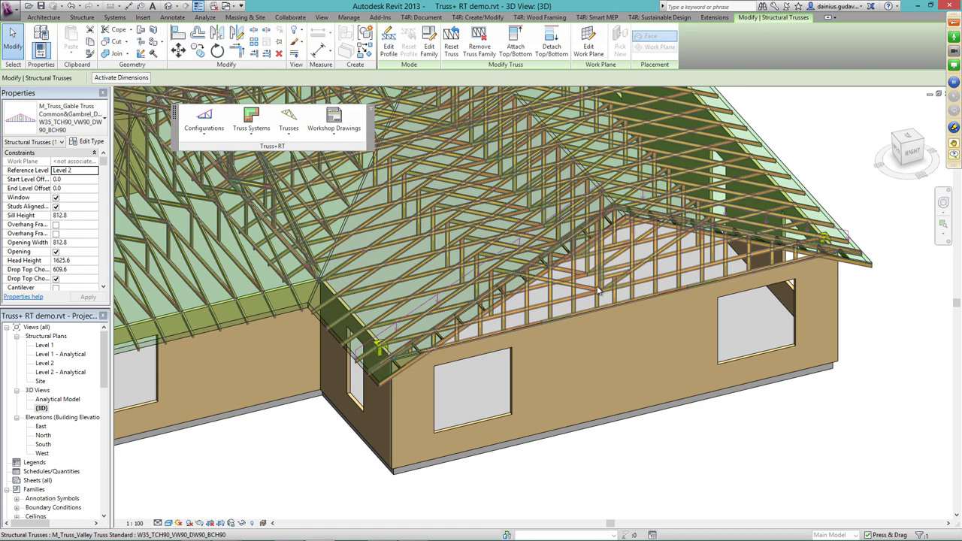
Clear the truss selection and show the Truss+ RT Workshop Drawings command list.
key(Escape)
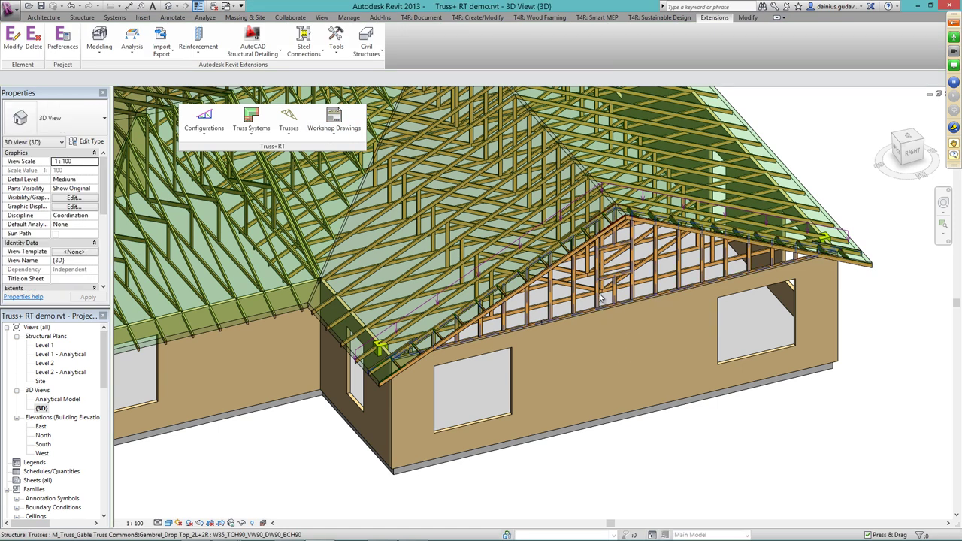
click(323, 137)
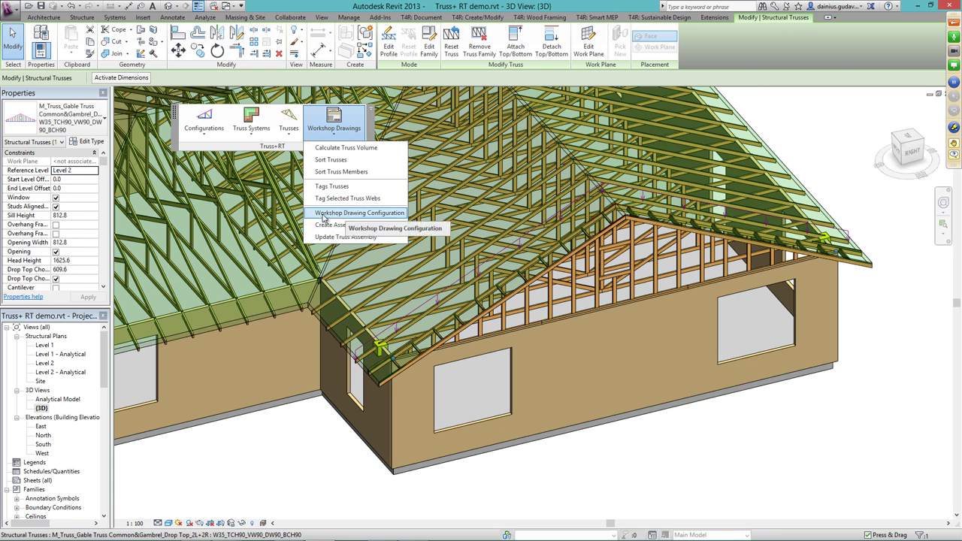
Accept the Example configuration (four assembly views, A1 metric titleblock) with all three templates left empty.
click(326, 216)
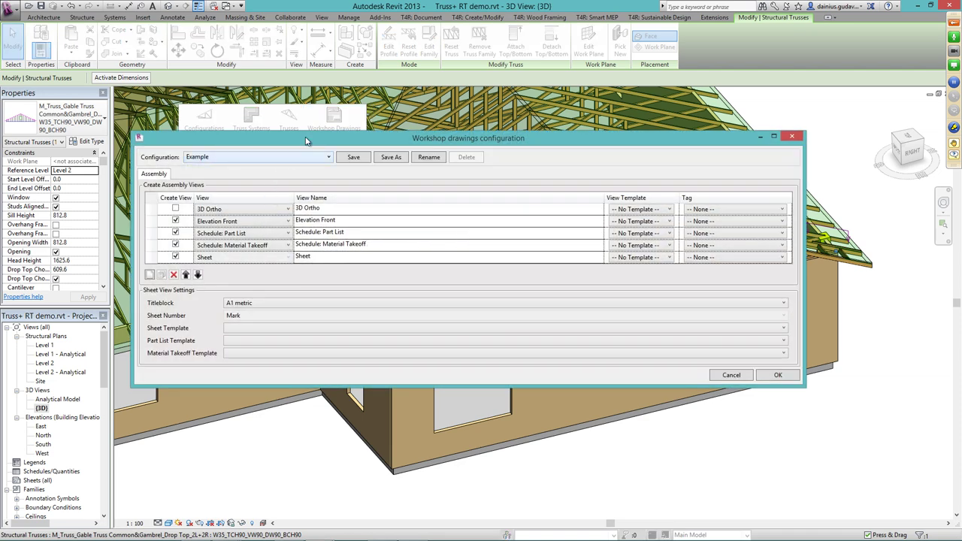
drag(306, 141, 316, 131)
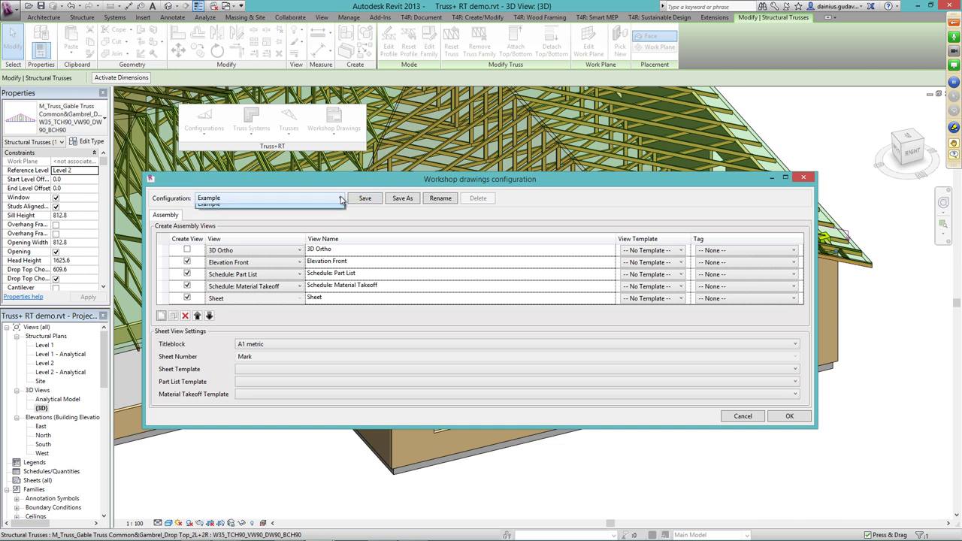
click(340, 208)
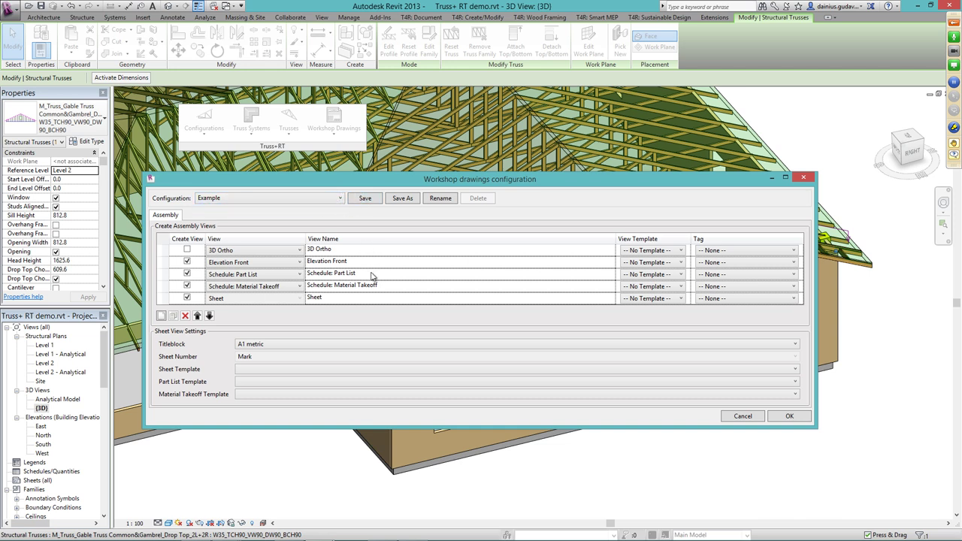
click(302, 370)
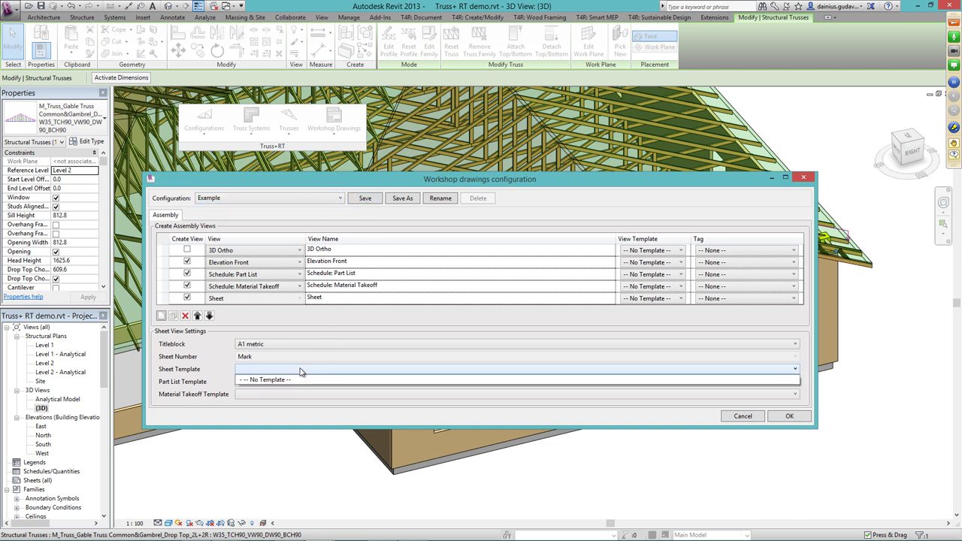
click(301, 369)
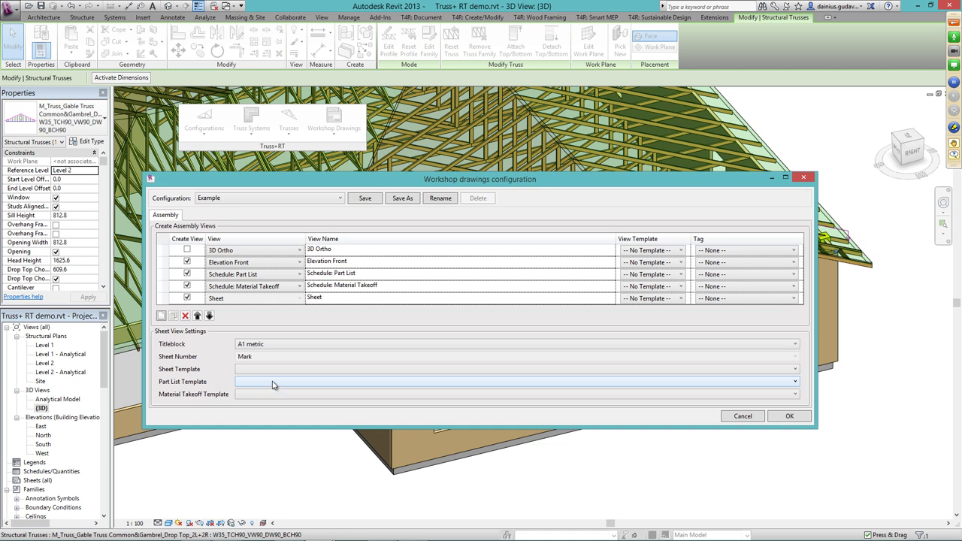
click(273, 385)
click(264, 394)
click(263, 397)
click(262, 396)
click(782, 418)
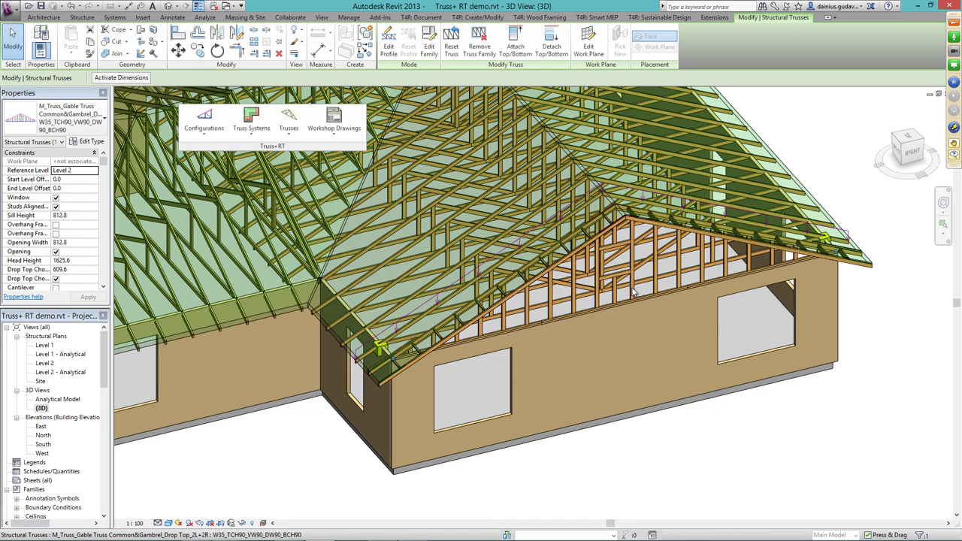
Select the gable end truss and run Create Assembly from Truss on it.
key(Escape)
click(636, 325)
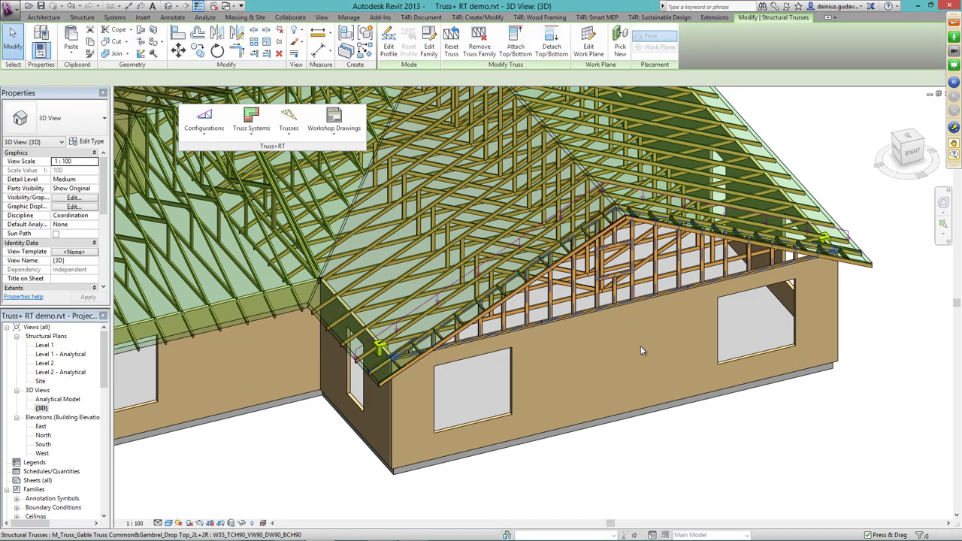
shift+middle_drag(638, 365, 634, 292)
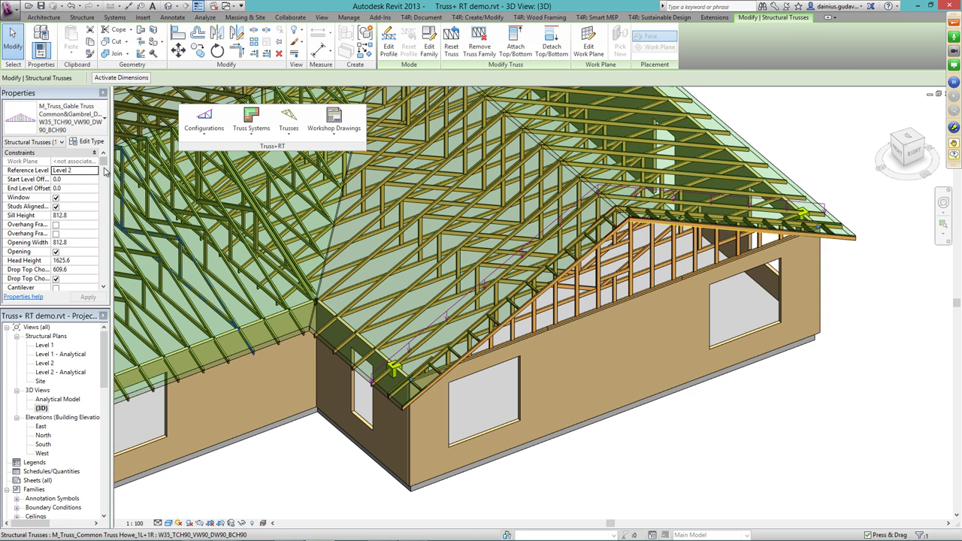
drag(103, 163, 104, 233)
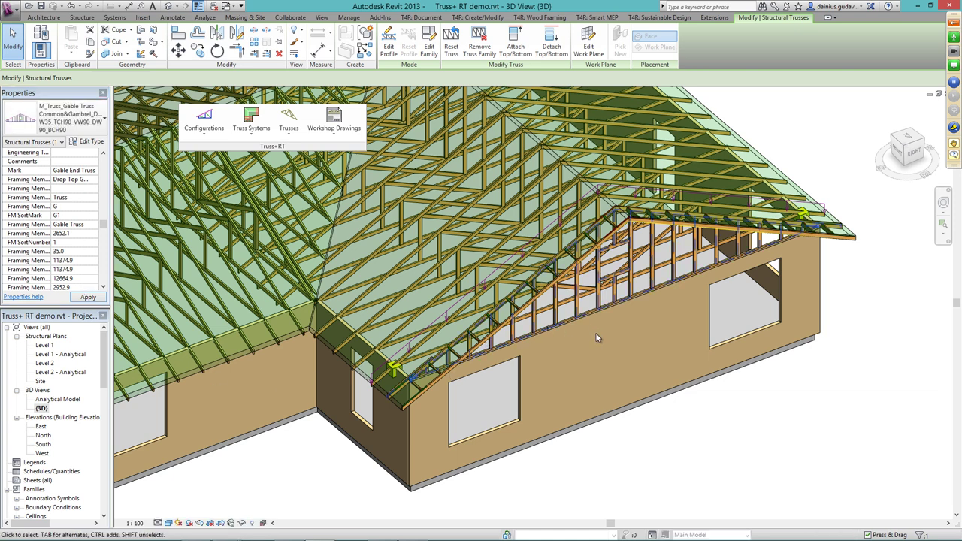
key(Escape)
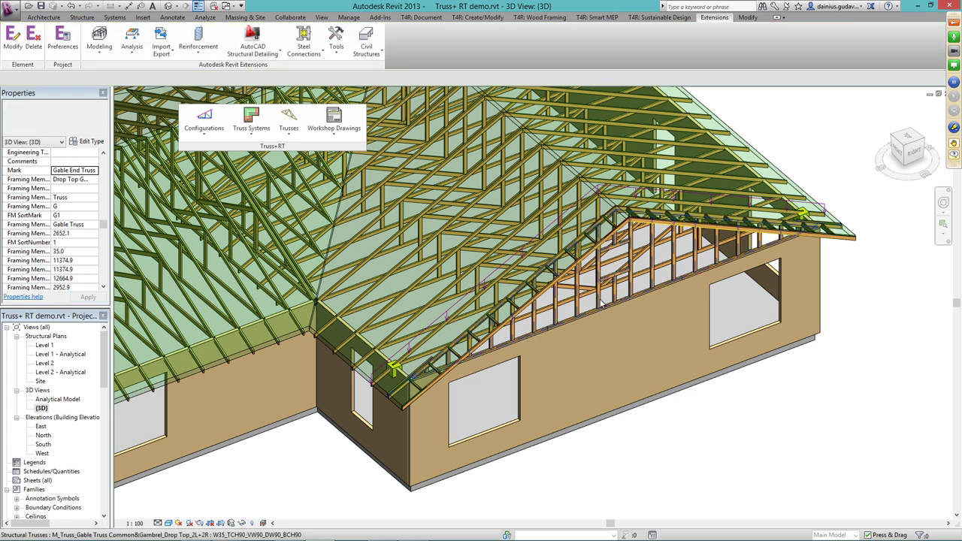
click(611, 311)
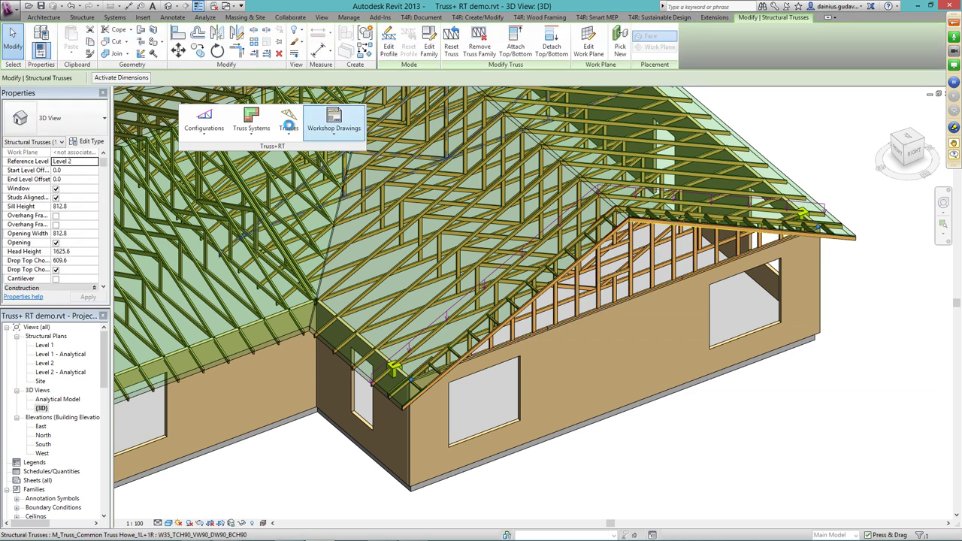
click(316, 130)
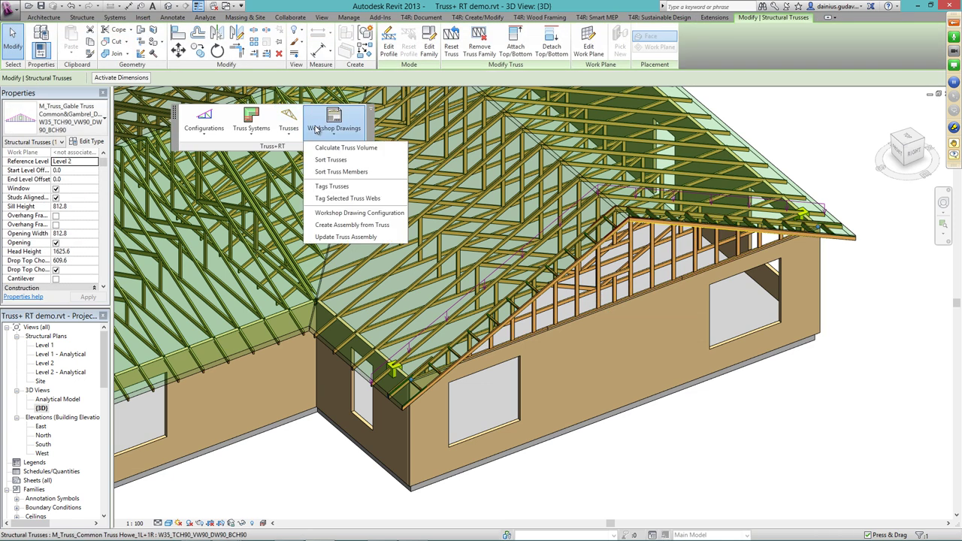
click(337, 225)
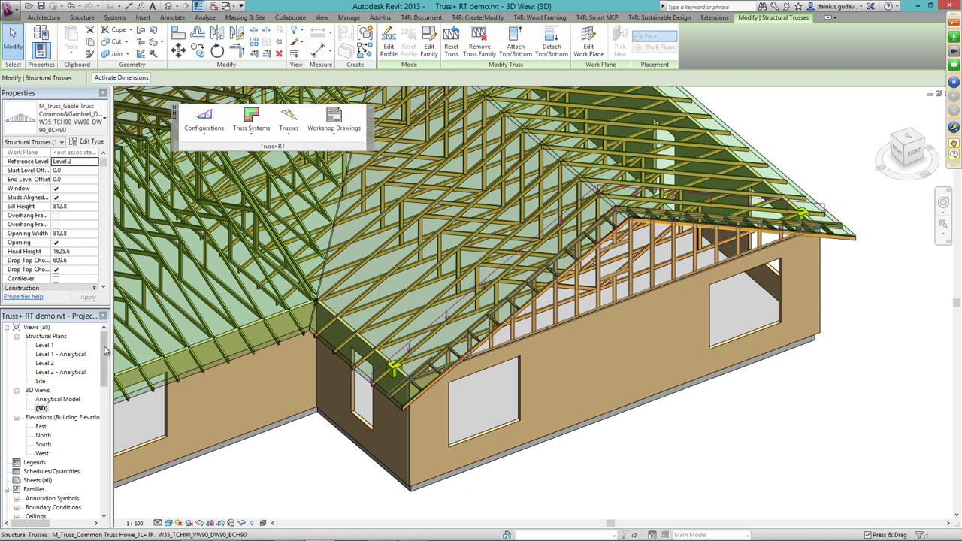
Open the Gable End Truss sheet and place the Elevation Front detail view on it at 1 : 100.
scroll(60, 421, down, 10)
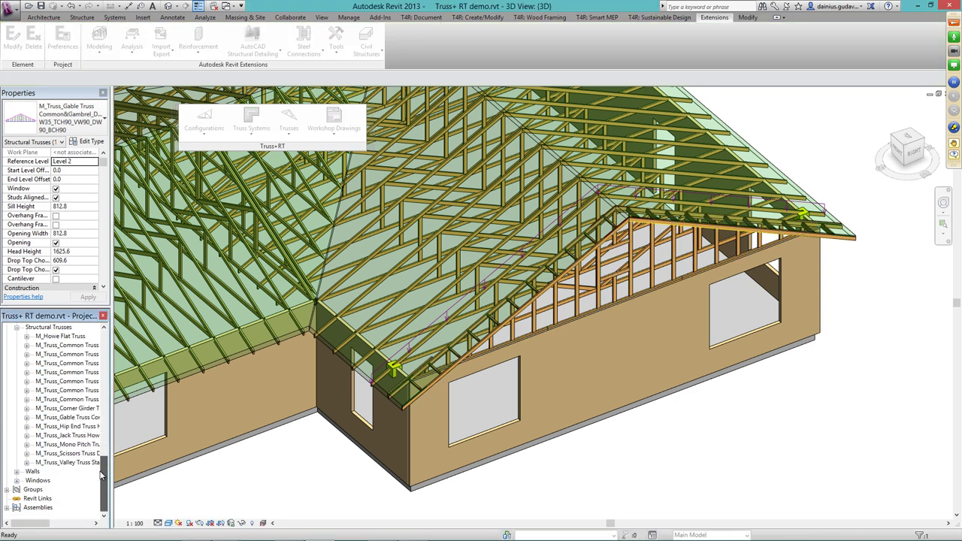
click(8, 508)
click(16, 508)
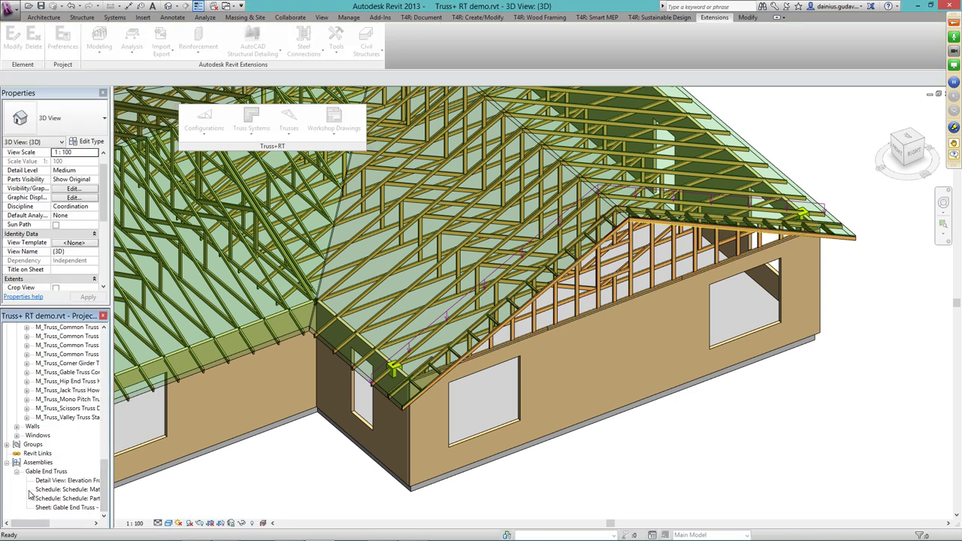
double_click(67, 507)
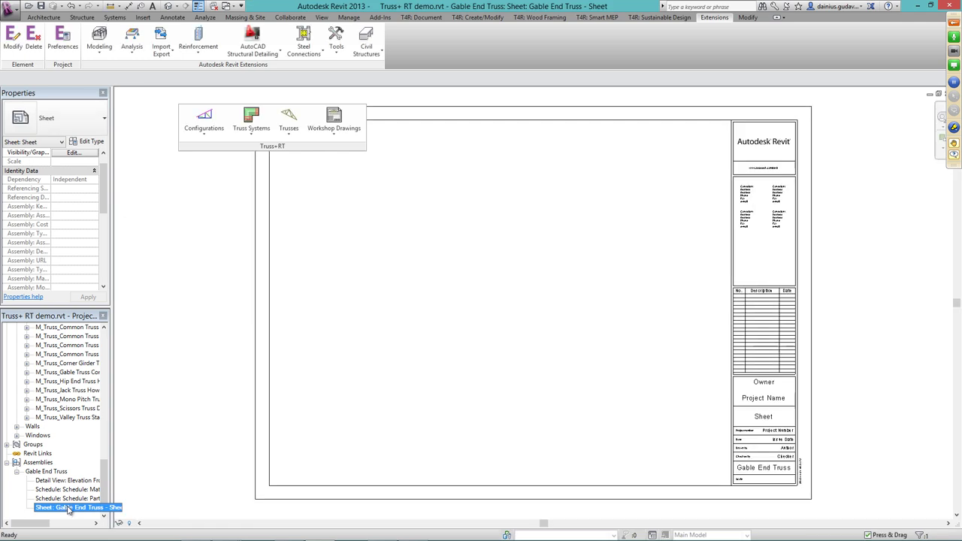
click(56, 499)
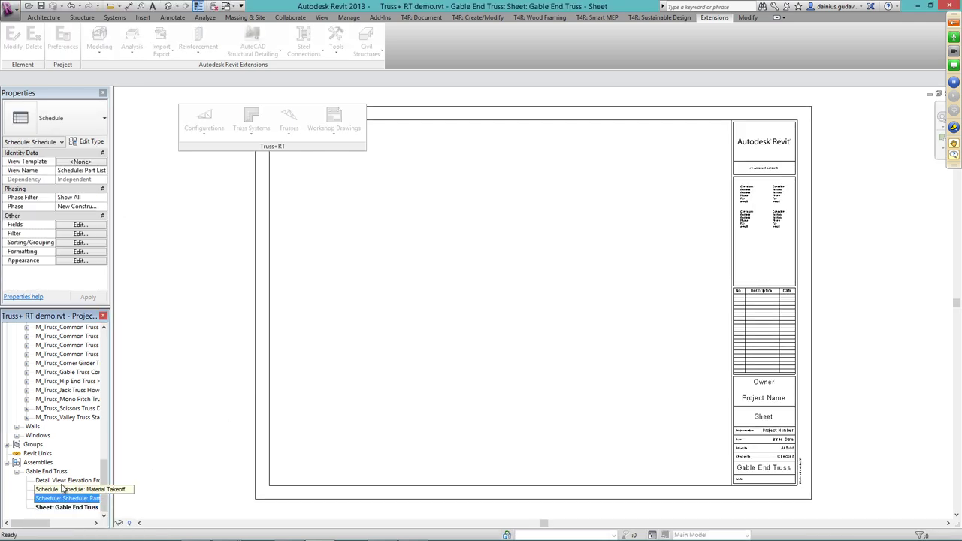
click(63, 481)
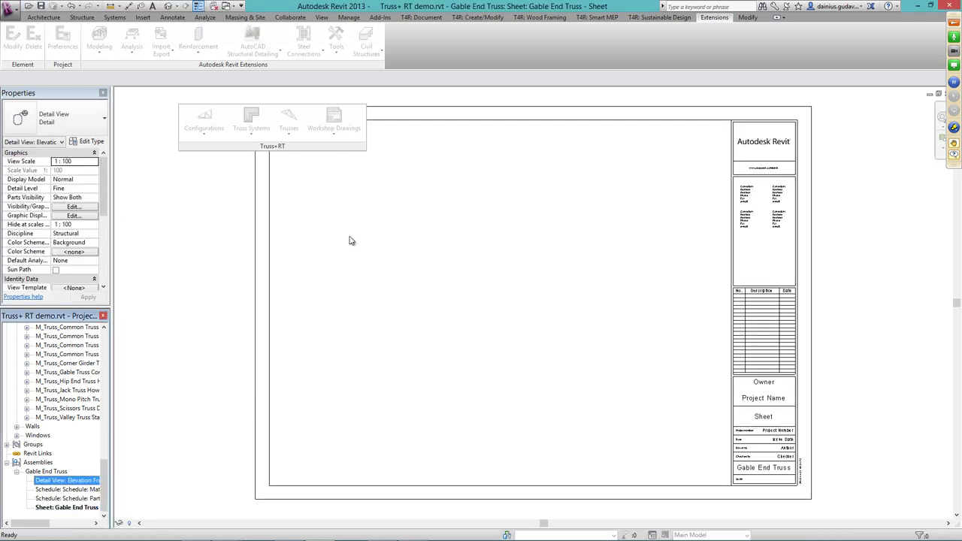
drag(349, 240, 354, 238)
click(511, 192)
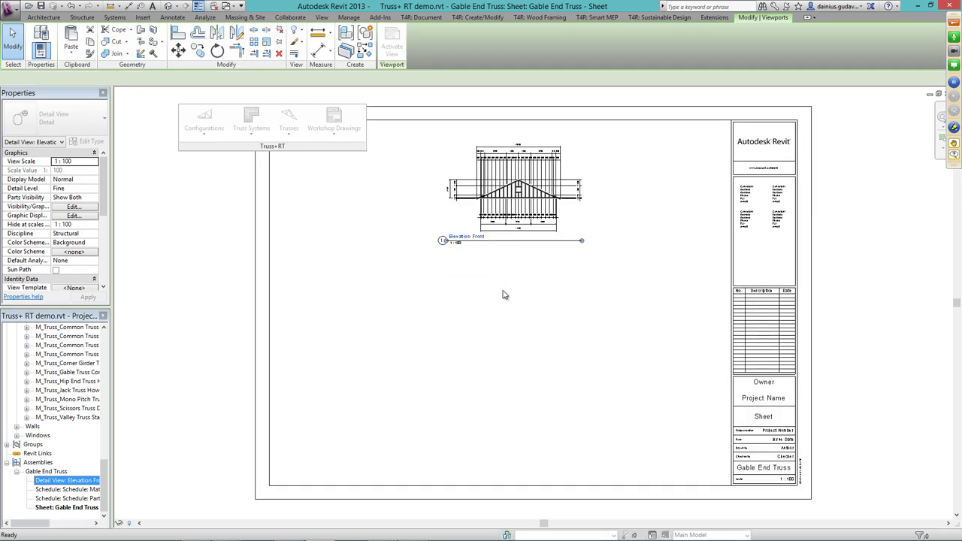
scroll(516, 210, up, 5)
middle_drag(536, 169, 539, 262)
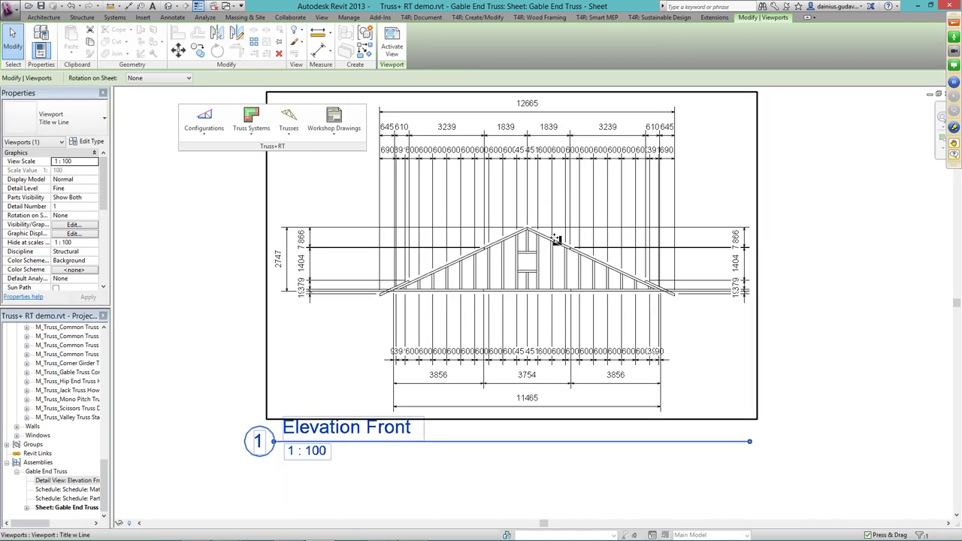
In the Elevation Front view, move the 600-spacing and 3239/1839 dimension strings closer to the truss.
double_click(50, 482)
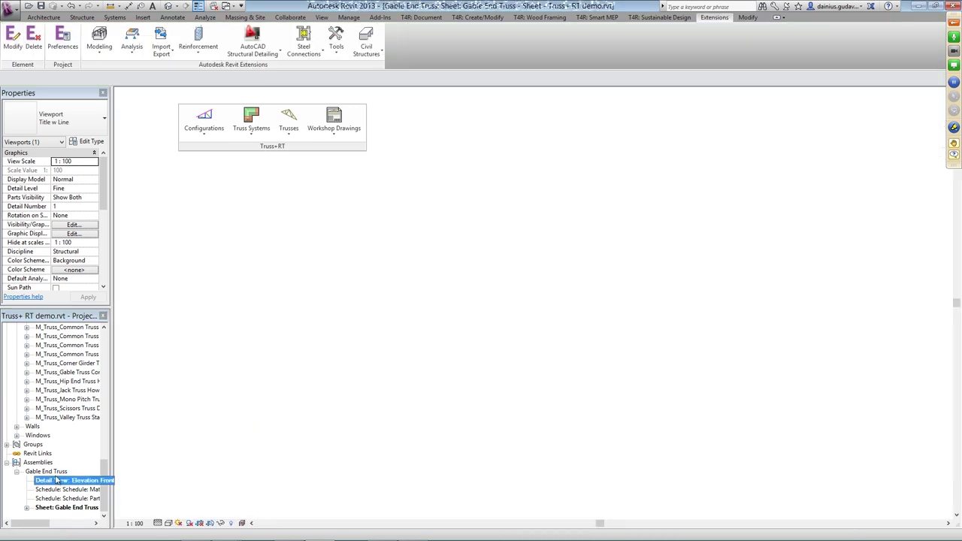
click(512, 189)
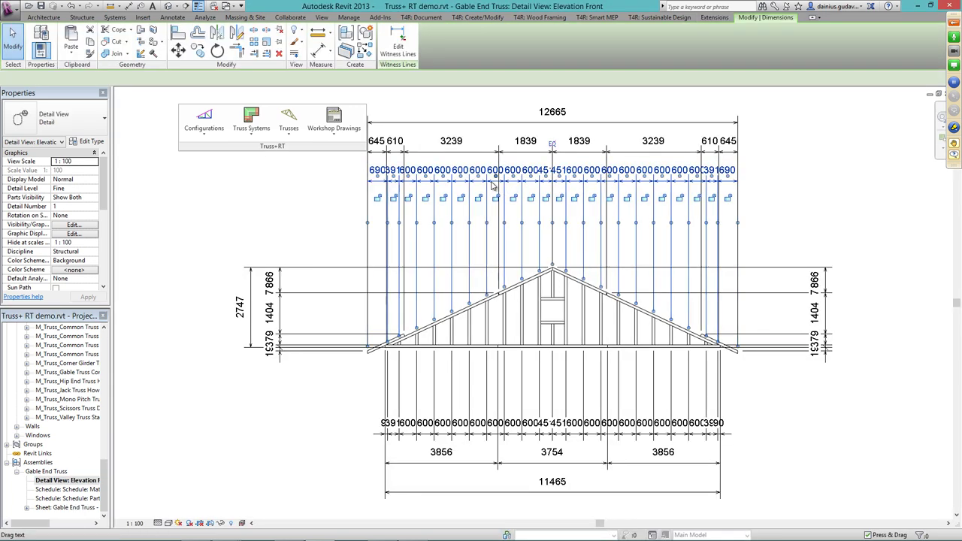
drag(524, 184, 530, 206)
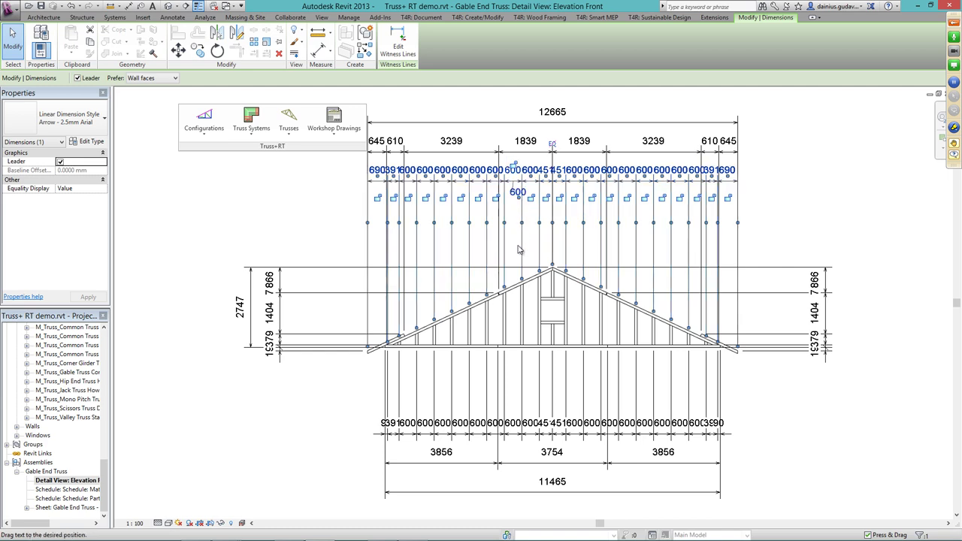
key(ctrl+z)
click(529, 186)
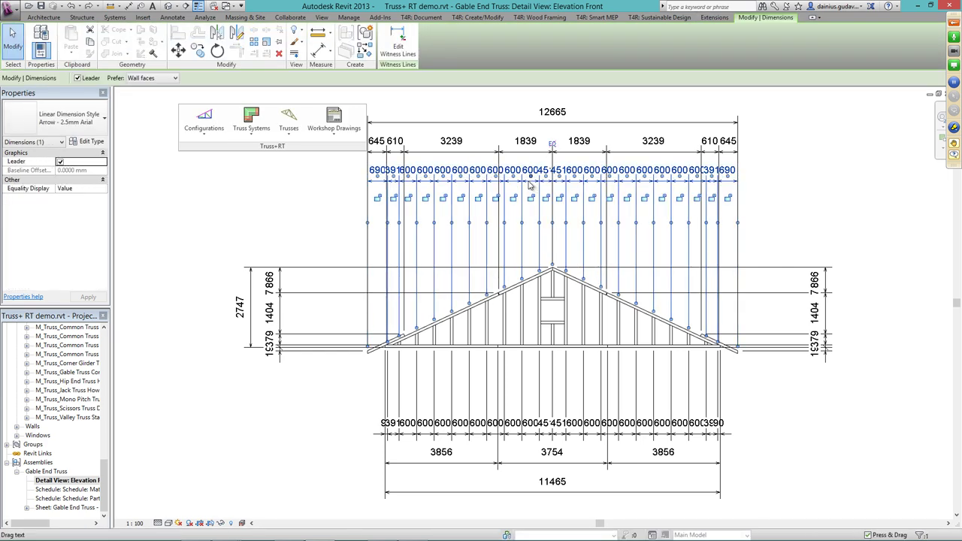
scroll(519, 186, up, 2)
drag(519, 254, 574, 268)
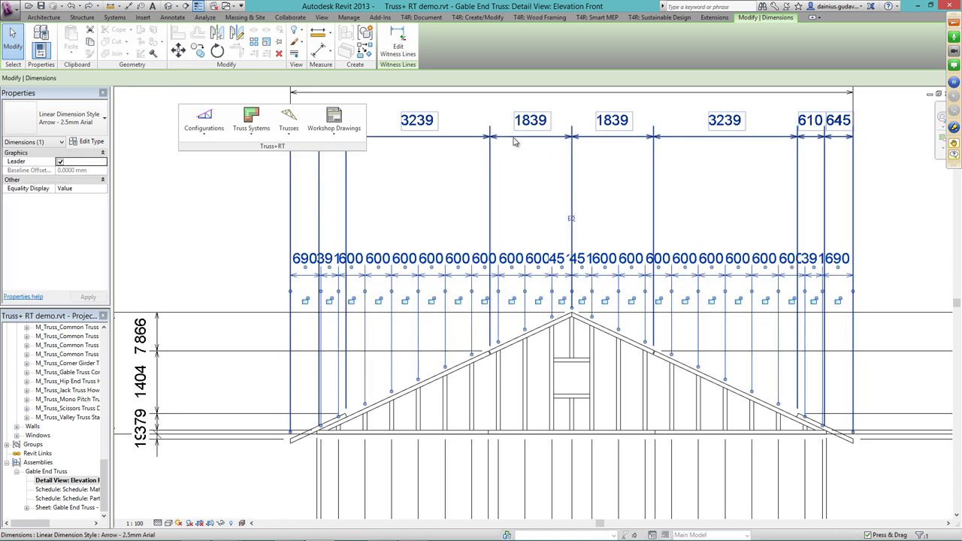
drag(508, 141, 475, 226)
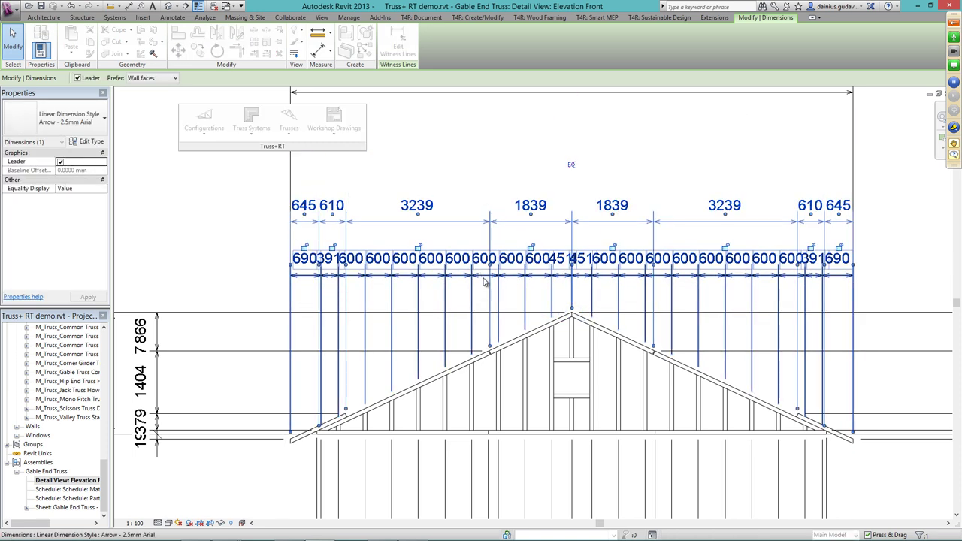
scroll(436, 248, down, 2)
scroll(441, 402, up, 2)
scroll(441, 402, up, 3)
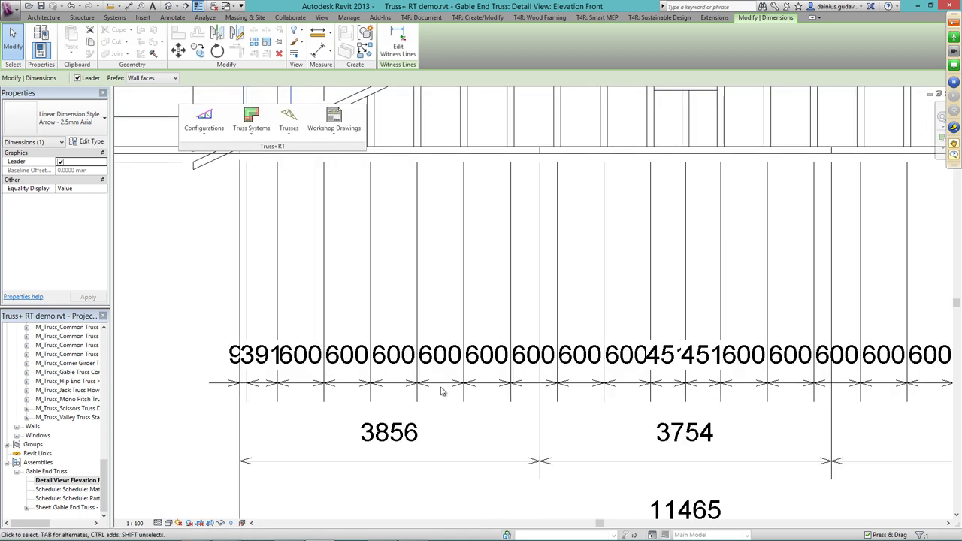
drag(440, 391, 441, 217)
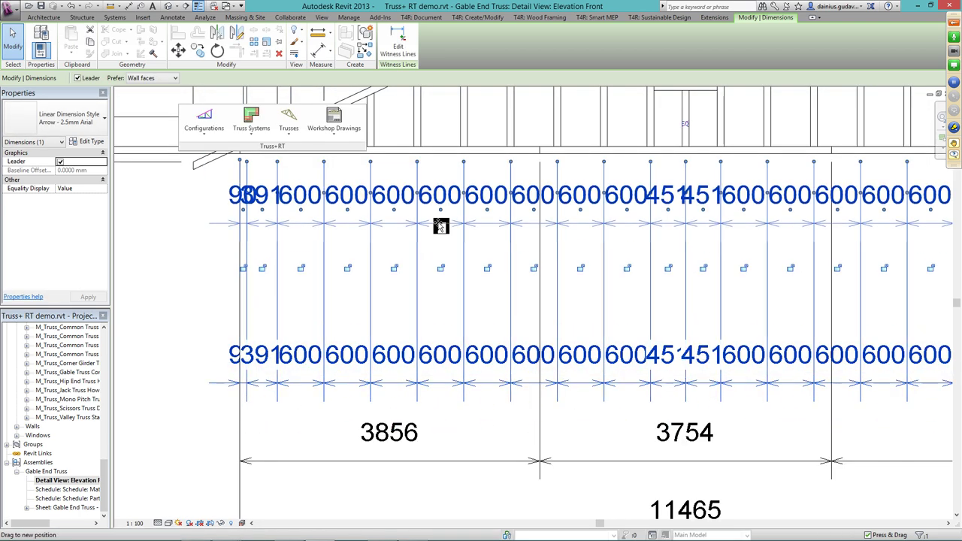
Move the 3856/3754 string and the 11465 overall dimension up beneath the truss.
click(436, 460)
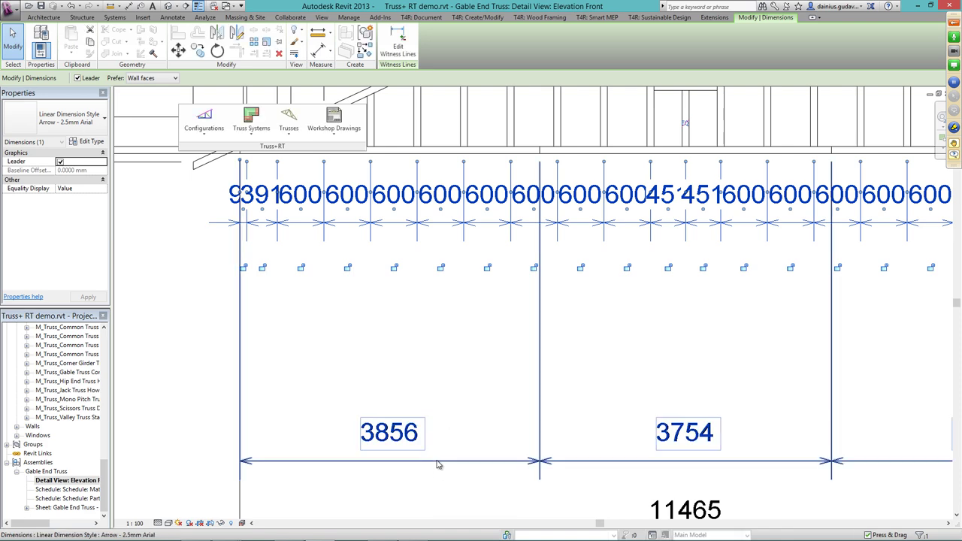
drag(448, 462, 445, 301)
scroll(467, 383, down, 2)
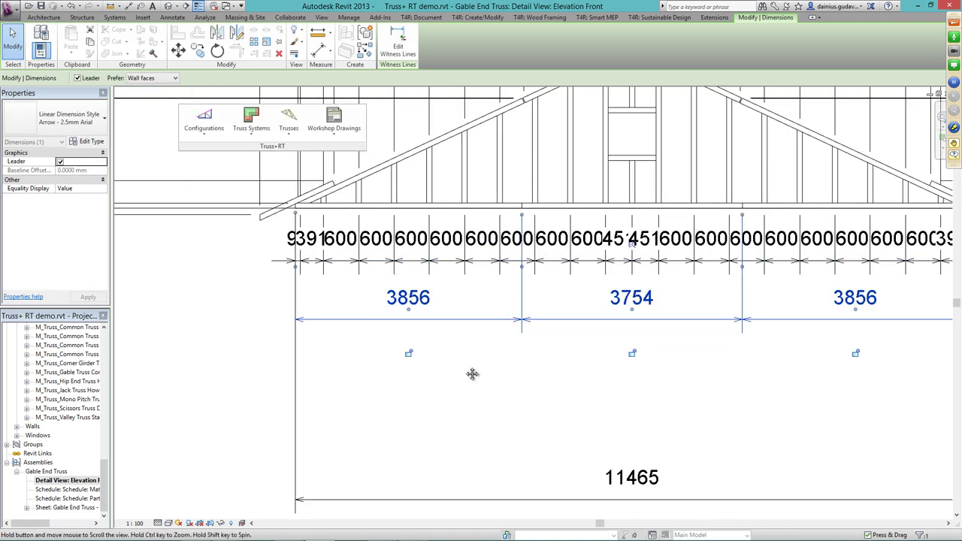
click(473, 426)
drag(473, 428, 477, 293)
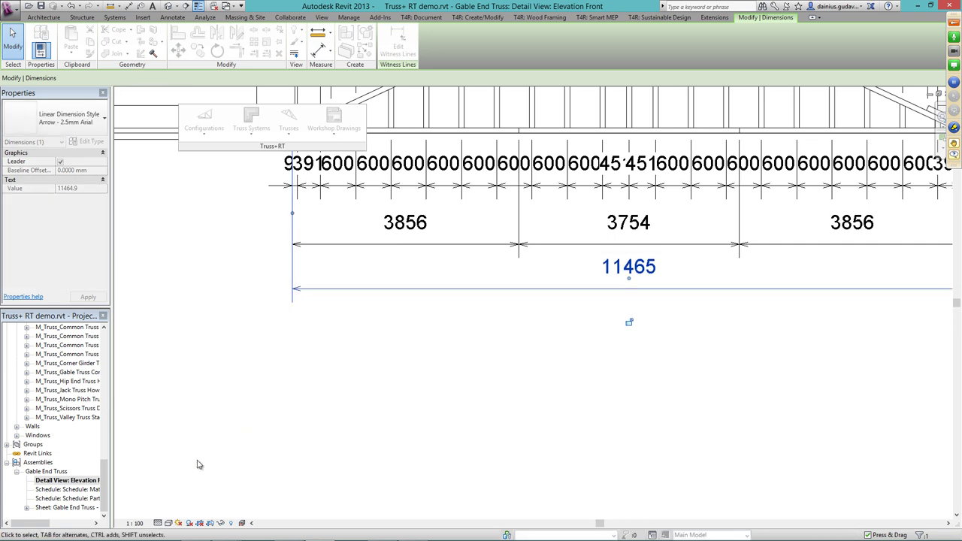
click(147, 526)
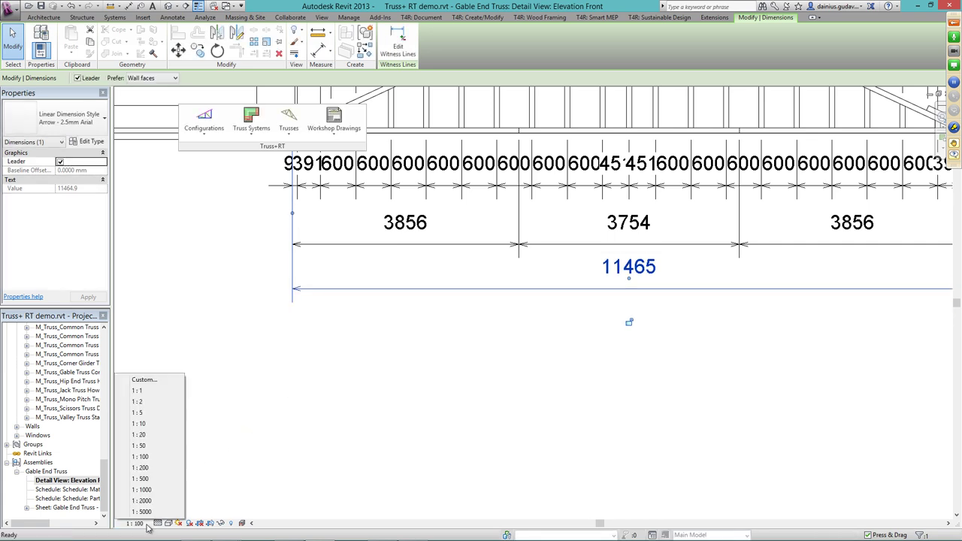
Set the view scale to 1:50 and pull the 12665 and 11465 dimensions closer to the truss.
click(148, 446)
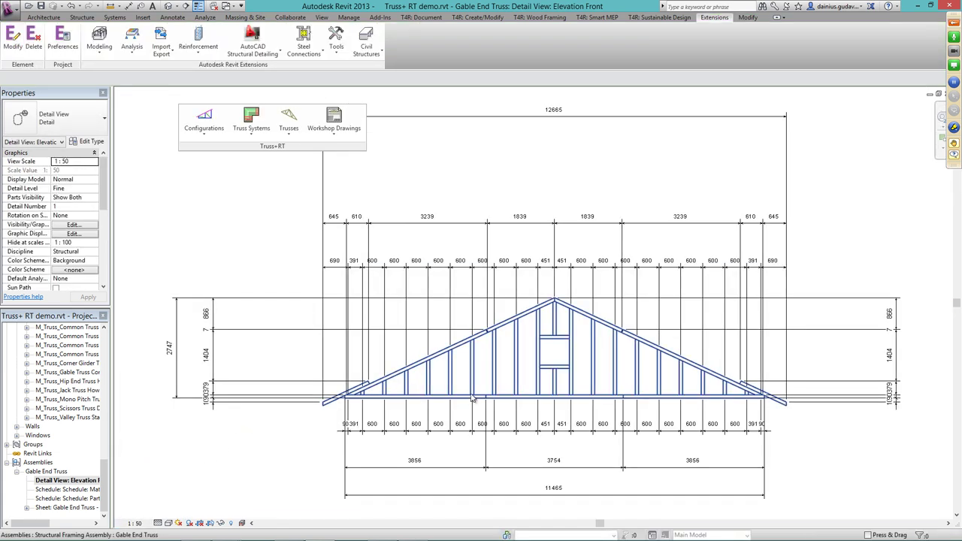
click(529, 218)
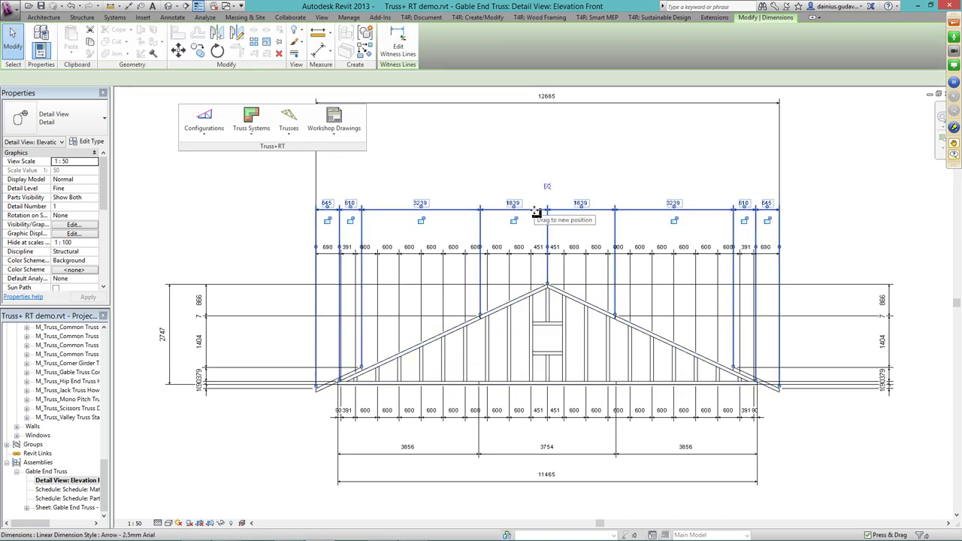
click(575, 105)
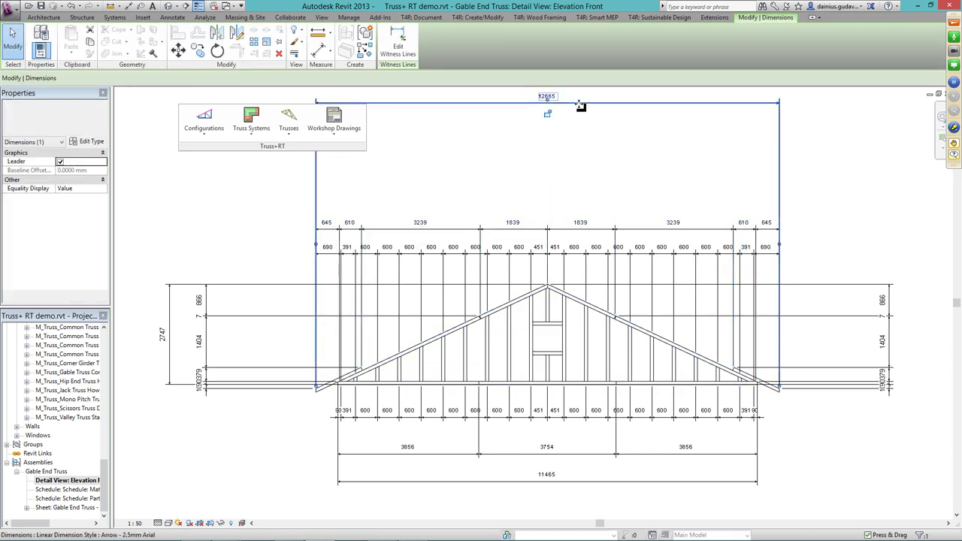
drag(549, 107, 578, 216)
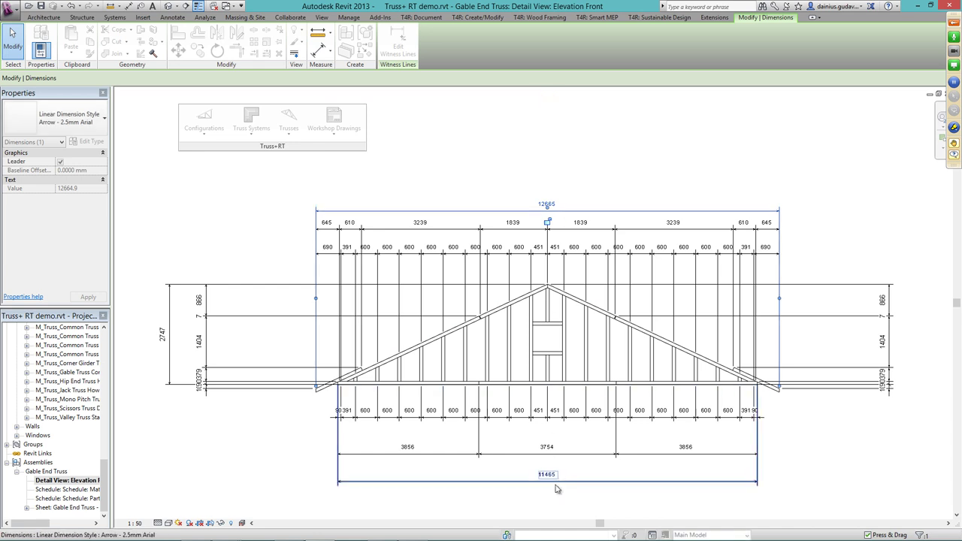
click(589, 437)
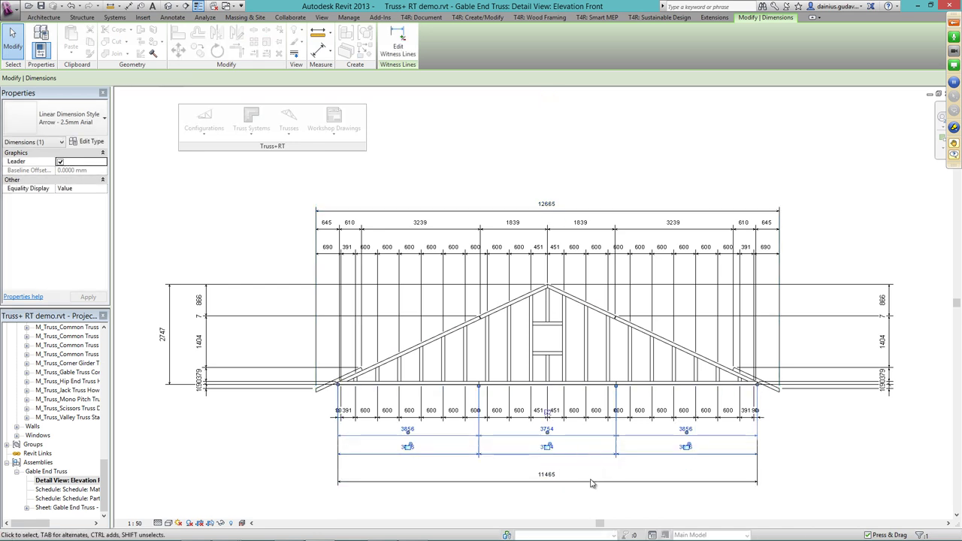
drag(593, 482, 585, 447)
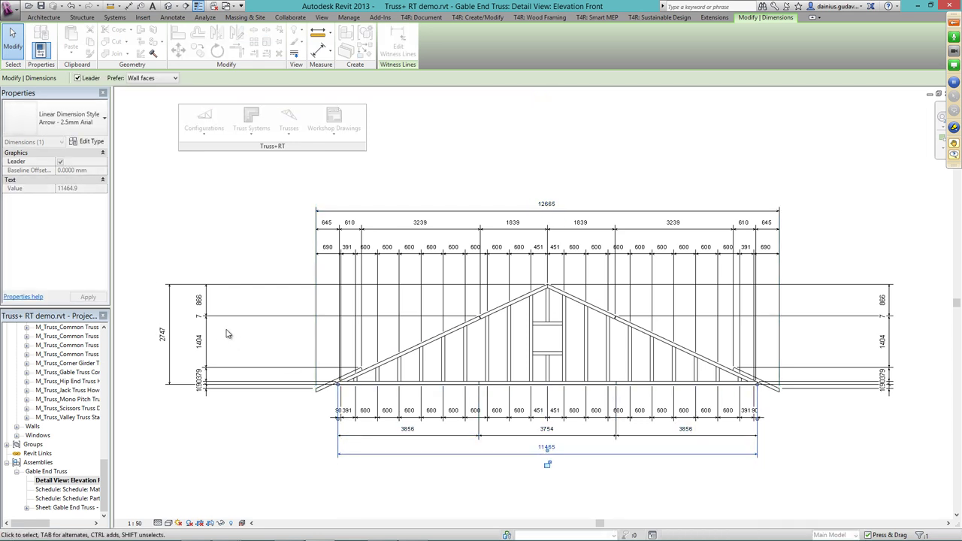
Move the left and right 866/7/1404 strings and the 2747 height dimension in toward the truss.
click(213, 334)
drag(213, 335, 303, 338)
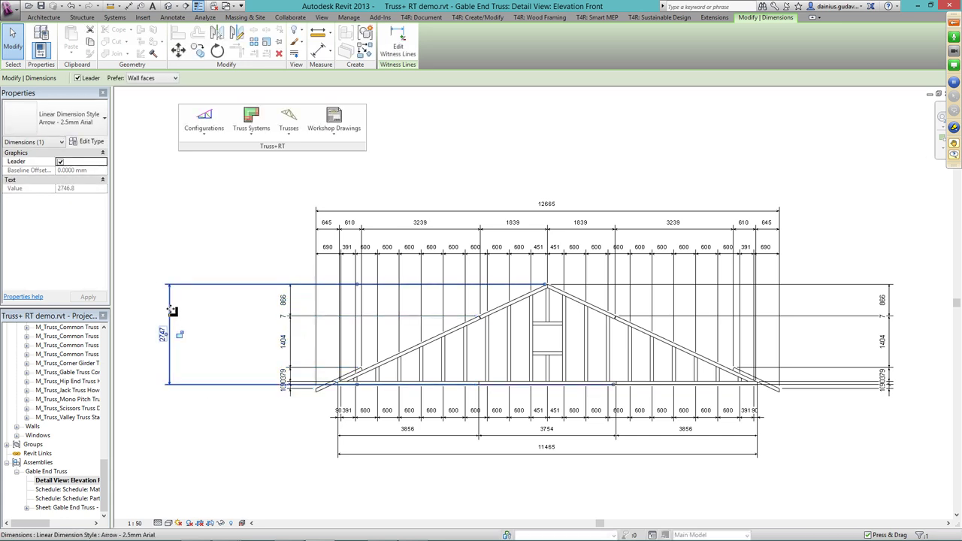
drag(172, 316, 266, 326)
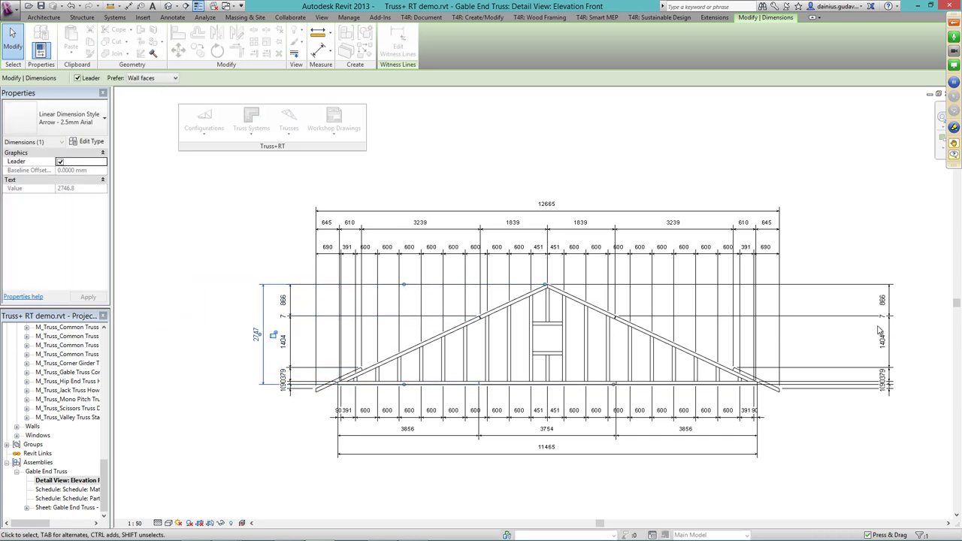
click(891, 331)
drag(893, 330, 801, 345)
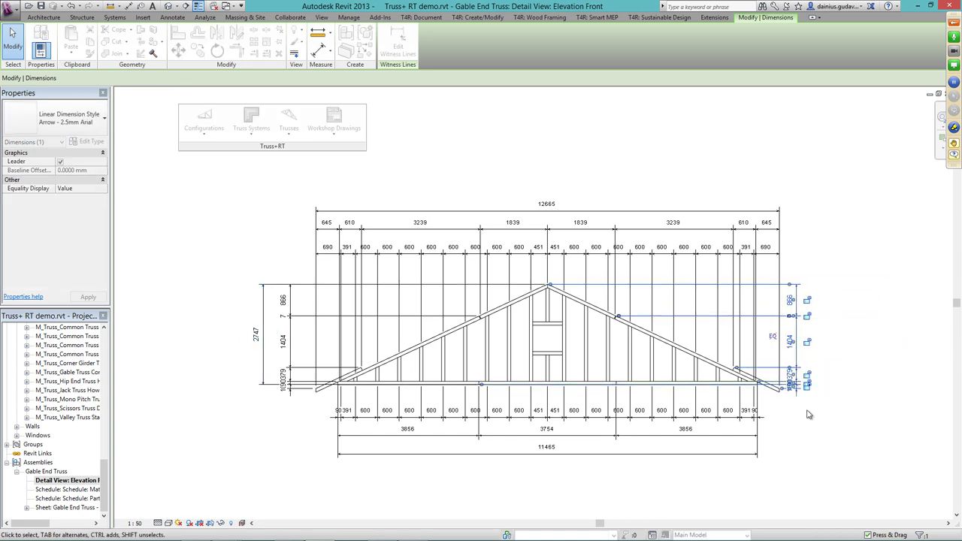
key(Escape)
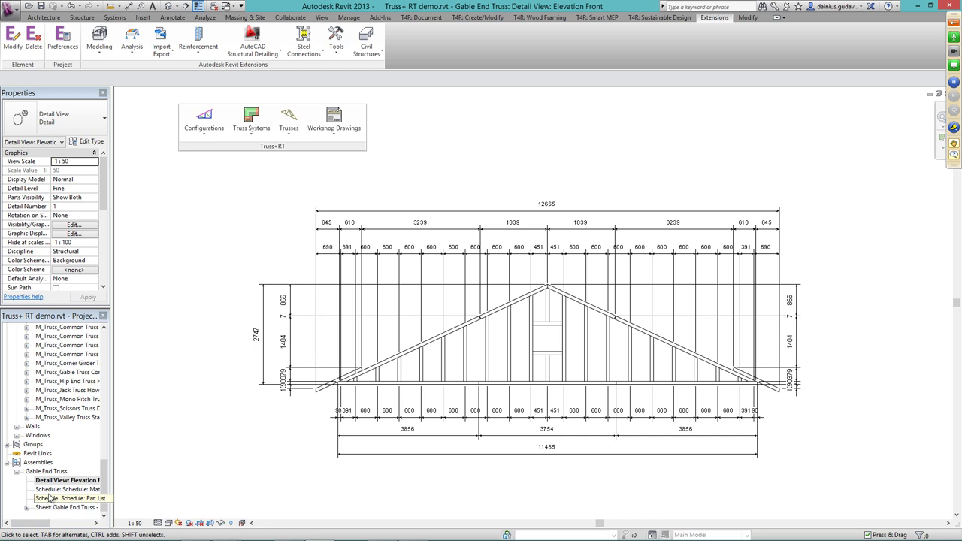
double_click(56, 508)
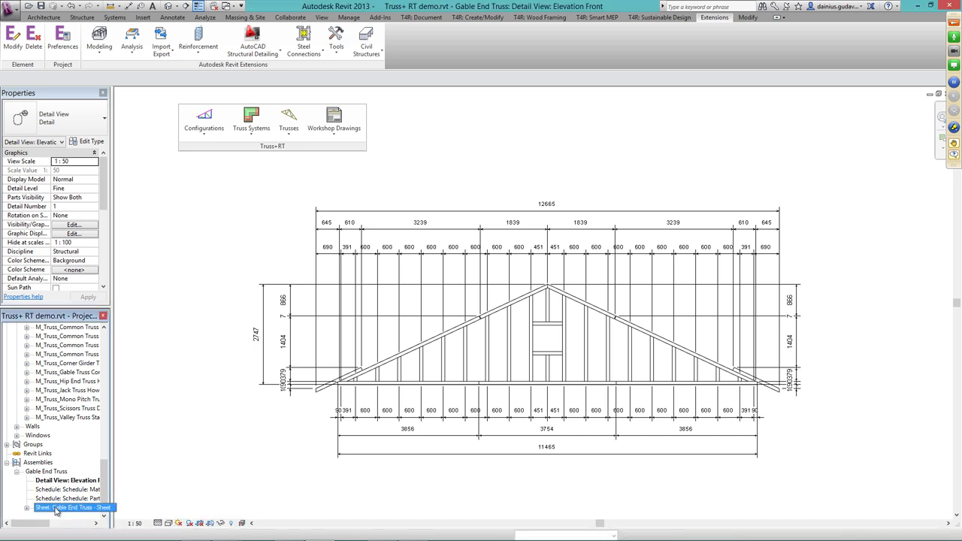
Position the 1:50 Elevation Front viewport near the sheet top with its title beneath.
scroll(299, 365, down, 3)
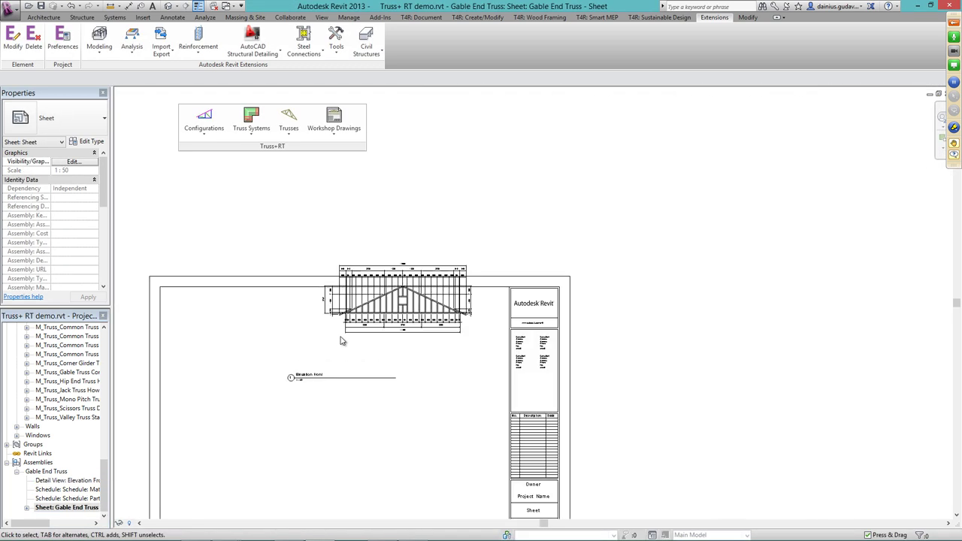
click(344, 332)
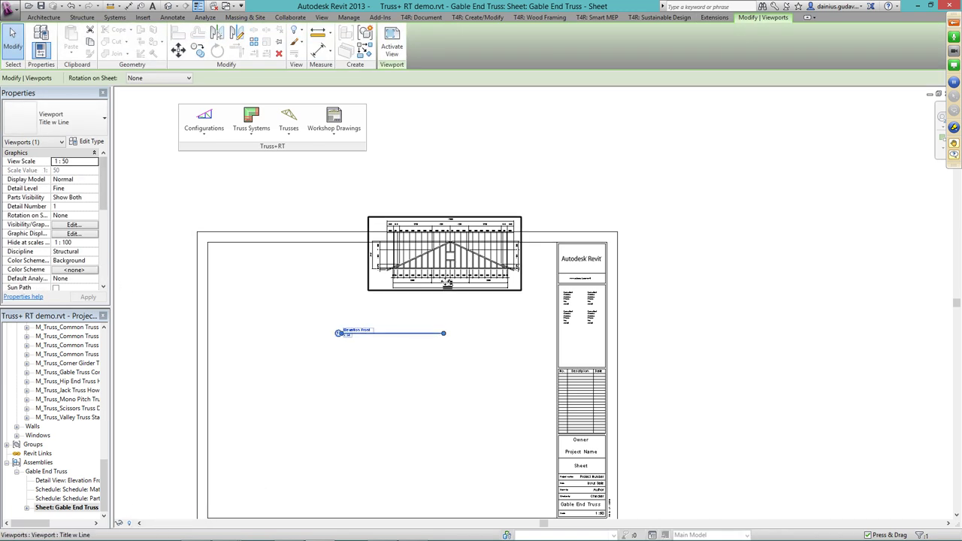
drag(440, 256, 397, 292)
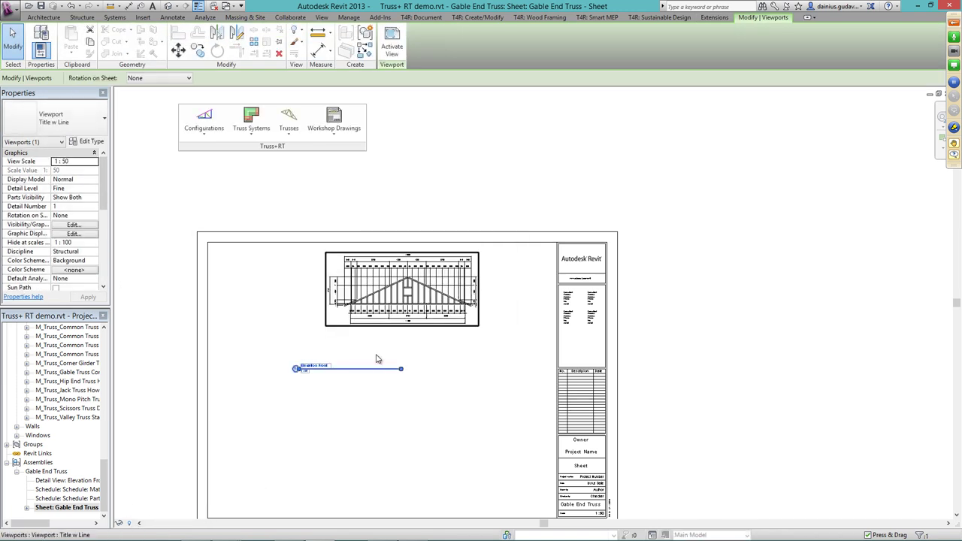
click(360, 371)
drag(388, 367, 408, 337)
middle_drag(230, 499, 242, 441)
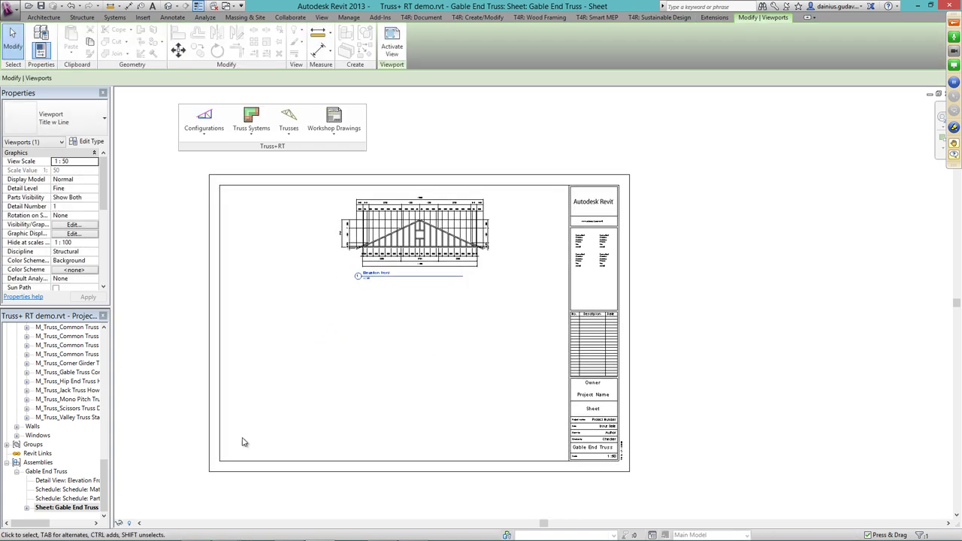
drag(82, 491, 269, 367)
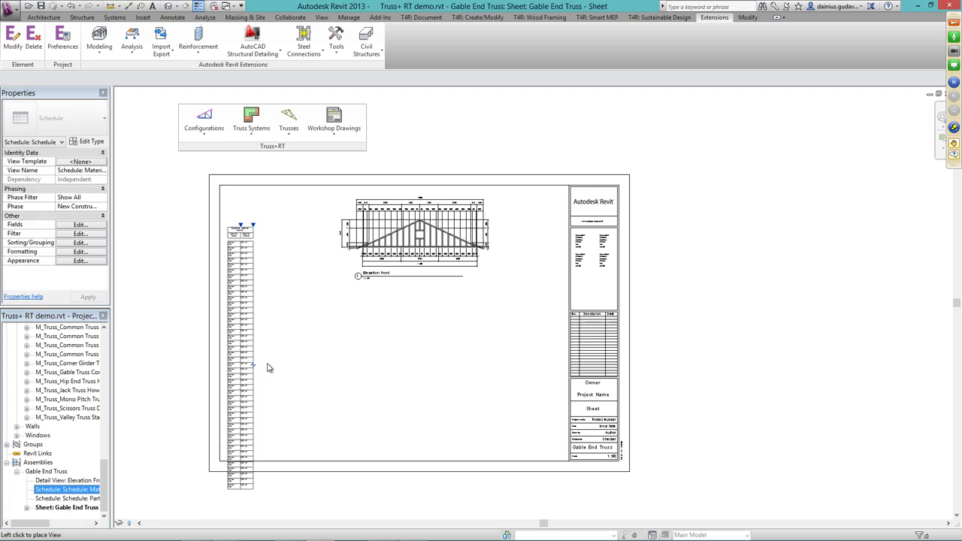
Place the Material Takeoff and Part List schedules below the elevation, widening the Part List's second column.
click(273, 273)
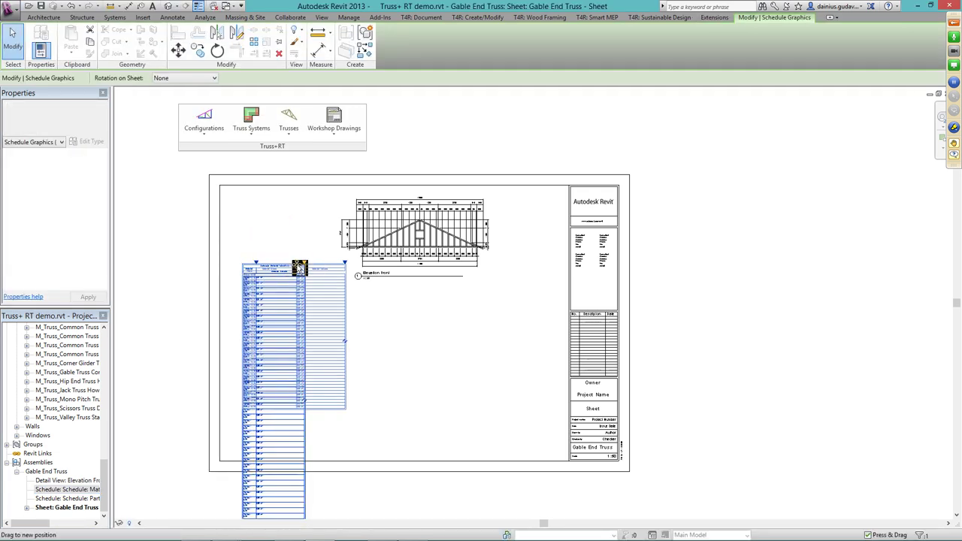
drag(285, 284, 288, 326)
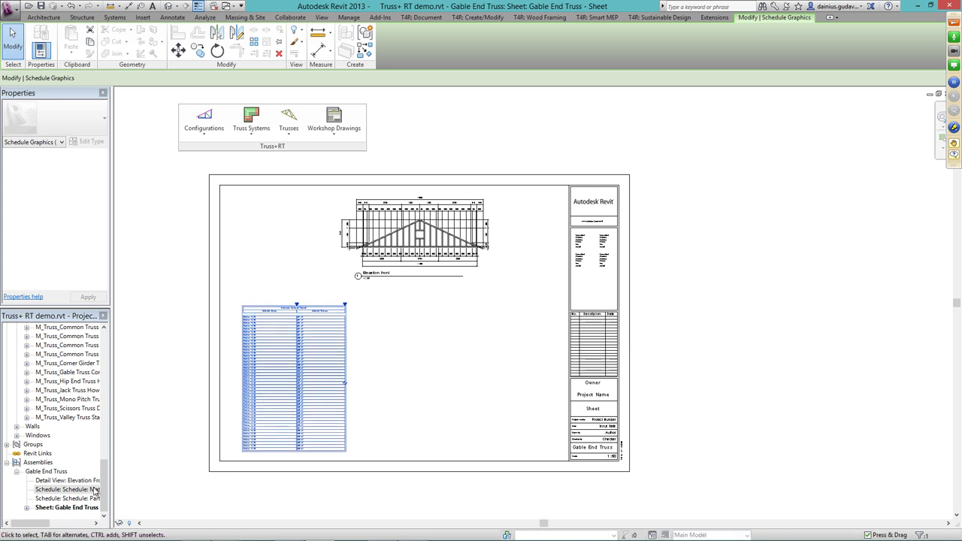
click(70, 500)
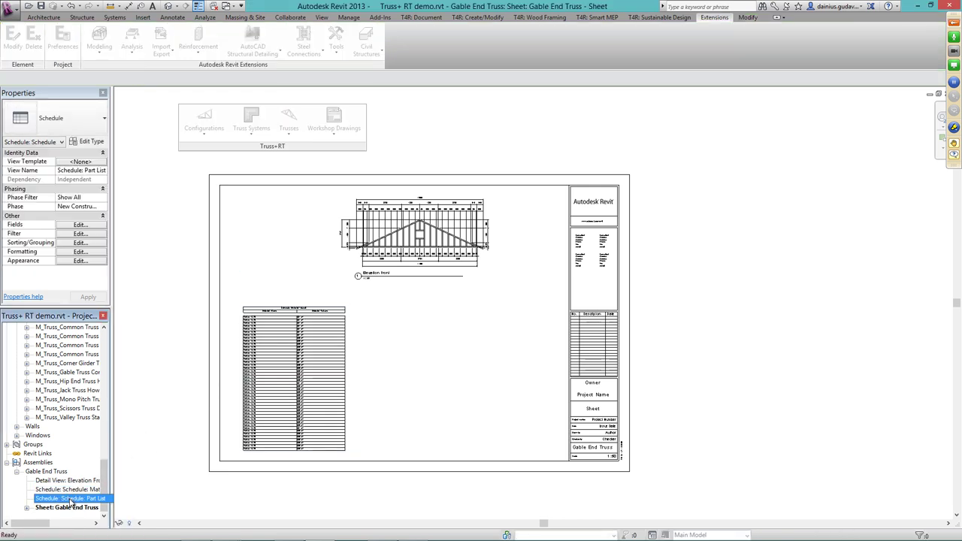
drag(73, 501, 413, 354)
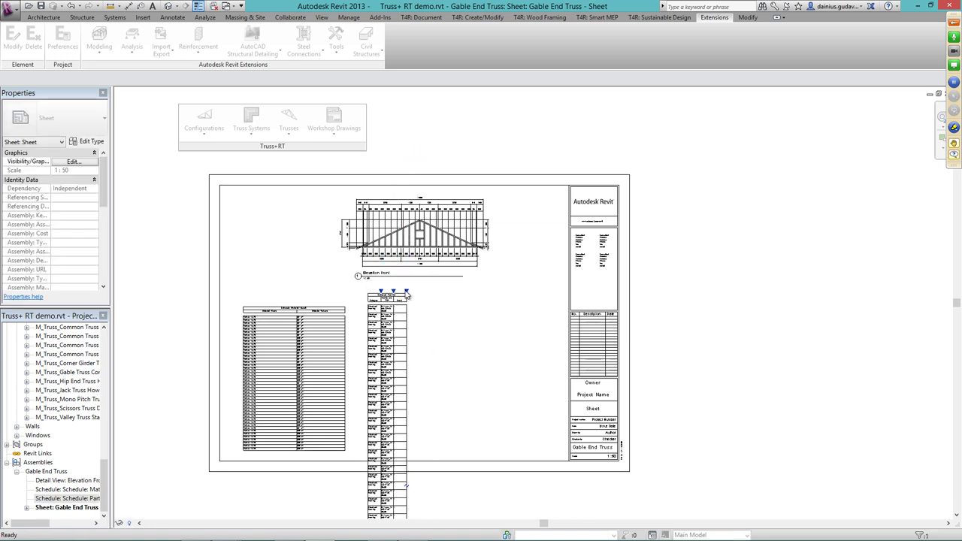
click(406, 297)
drag(396, 290, 404, 356)
click(526, 342)
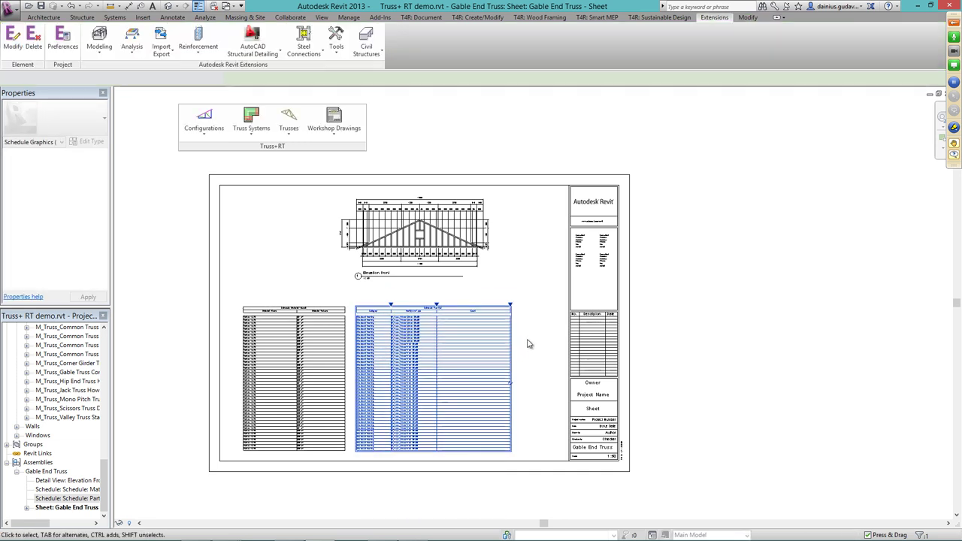
Shift the elevation viewport left, check the Material Takeoff schedule, and return to the 3D view.
click(434, 256)
drag(434, 256, 394, 263)
double_click(67, 489)
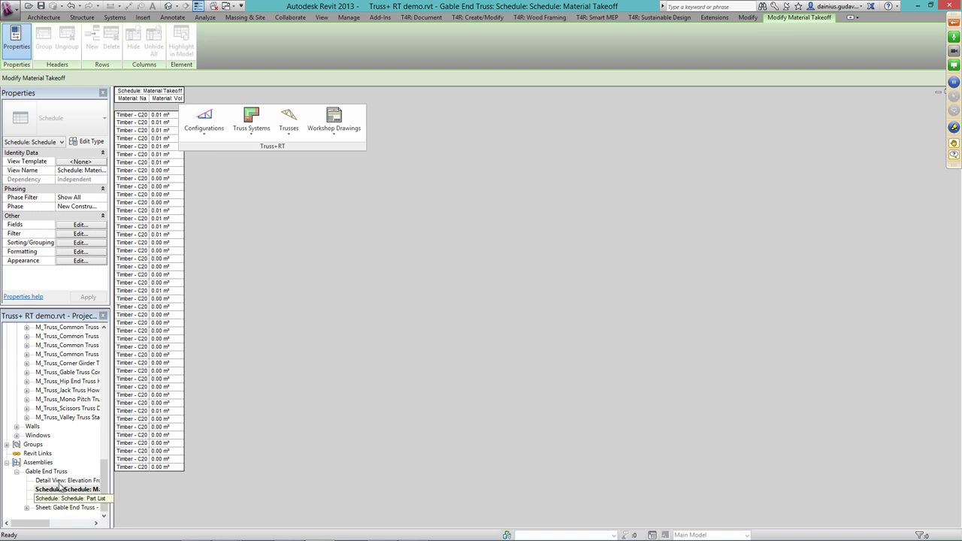
click(58, 508)
double_click(58, 508)
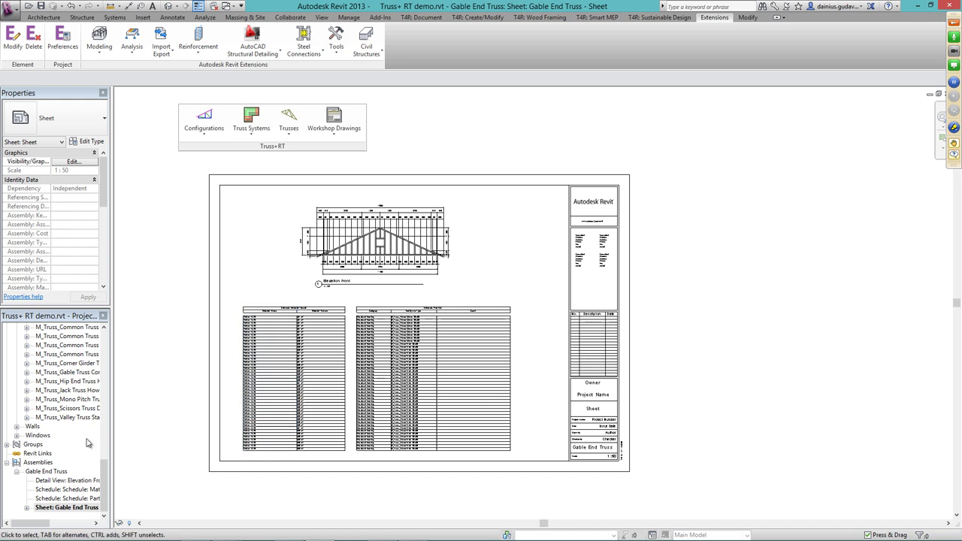
click(169, 6)
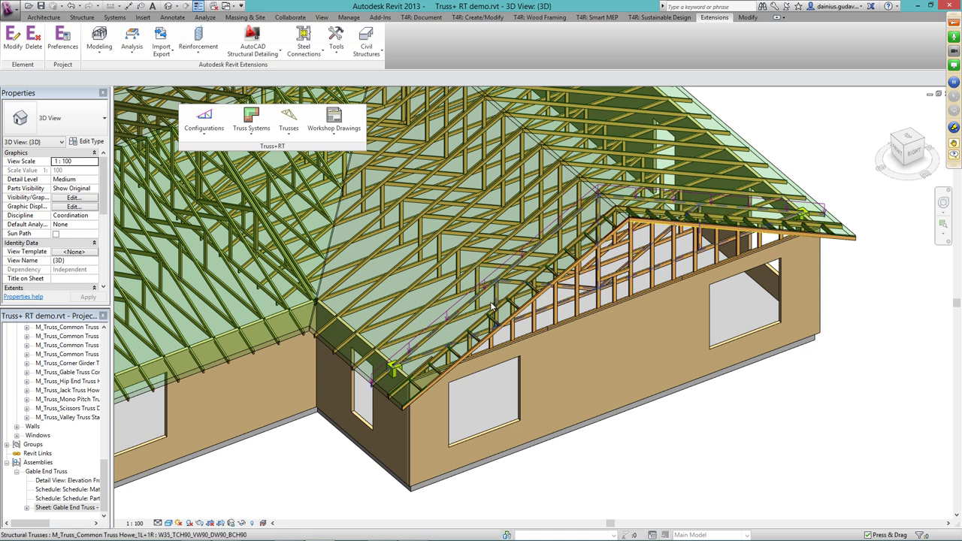
Select a common Howe truss and set its Mark to "Common Truss".
click(493, 305)
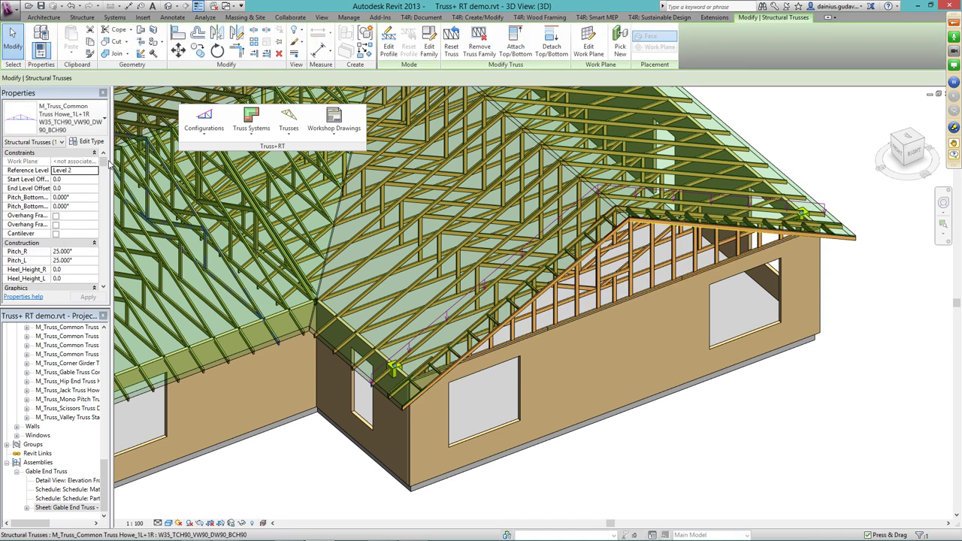
drag(105, 164, 103, 226)
click(67, 179)
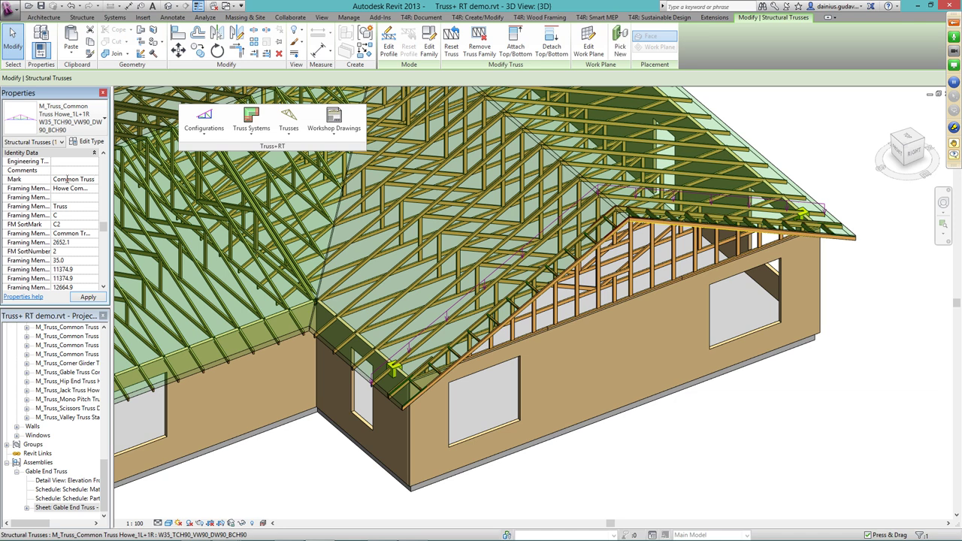
click(672, 457)
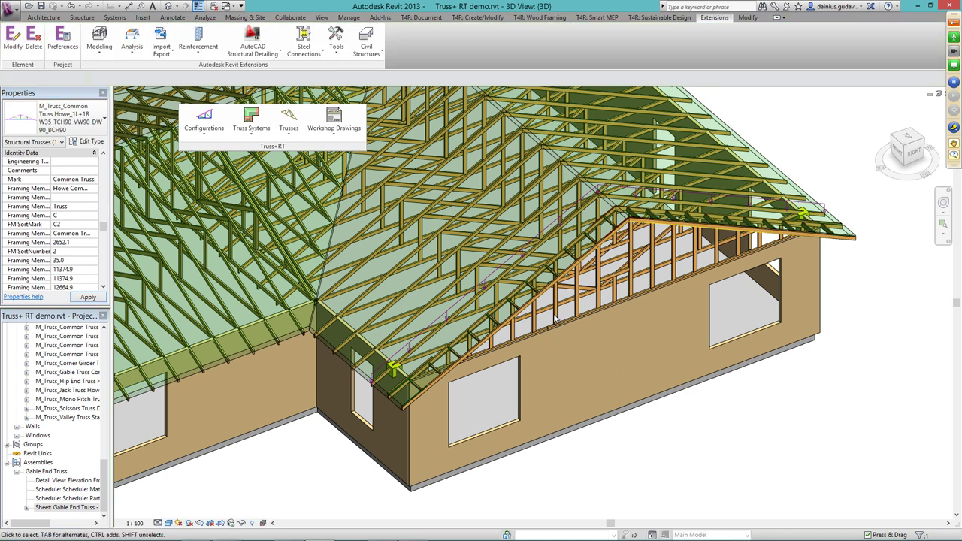
click(333, 122)
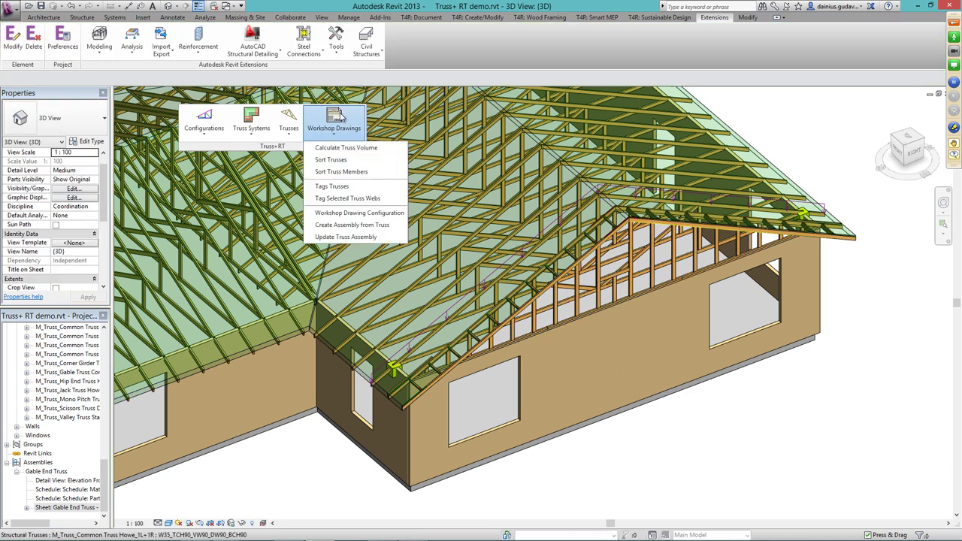
Use Gable End Truss - Sheet, Schedule: Part List and Schedule: Material Takeoff as the Example configuration's templates.
click(344, 215)
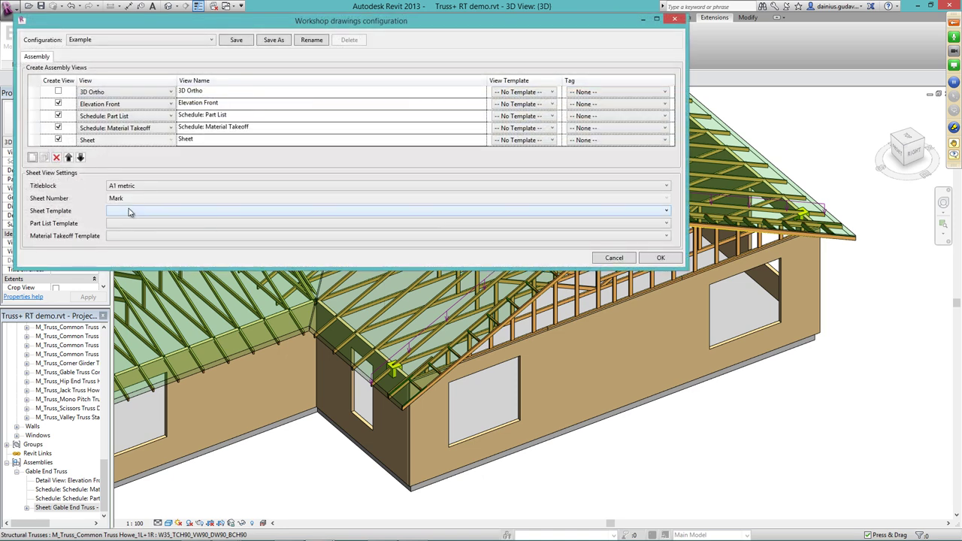
click(128, 212)
click(139, 228)
click(142, 224)
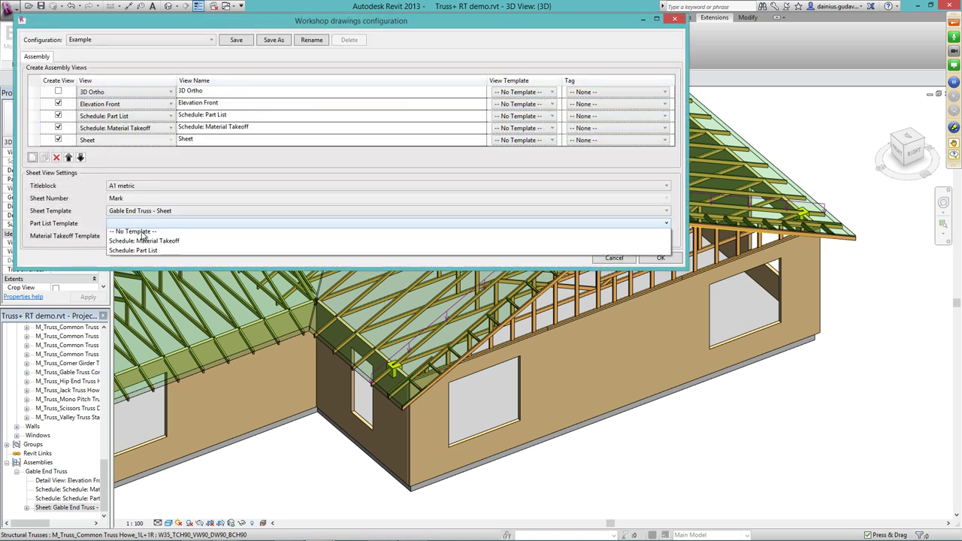
click(147, 251)
click(139, 238)
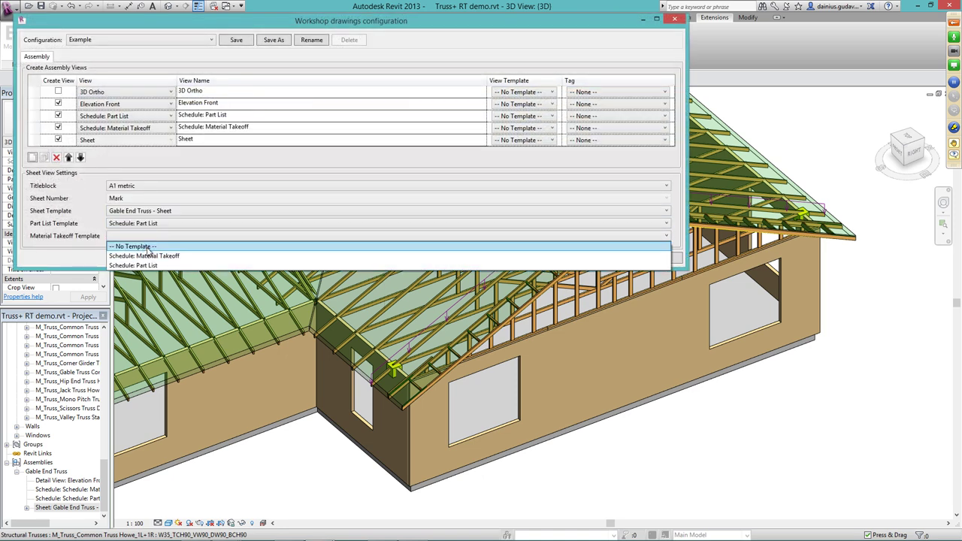
click(160, 256)
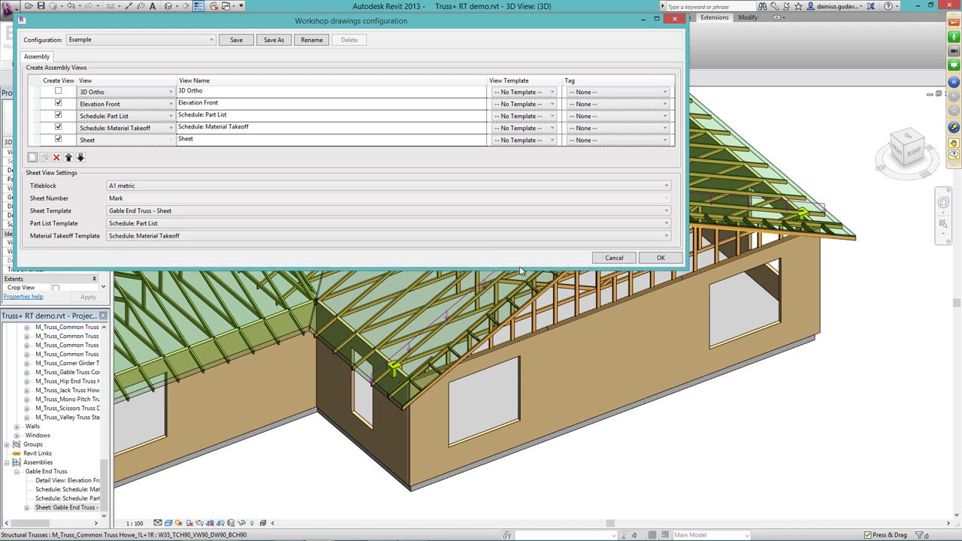
click(661, 259)
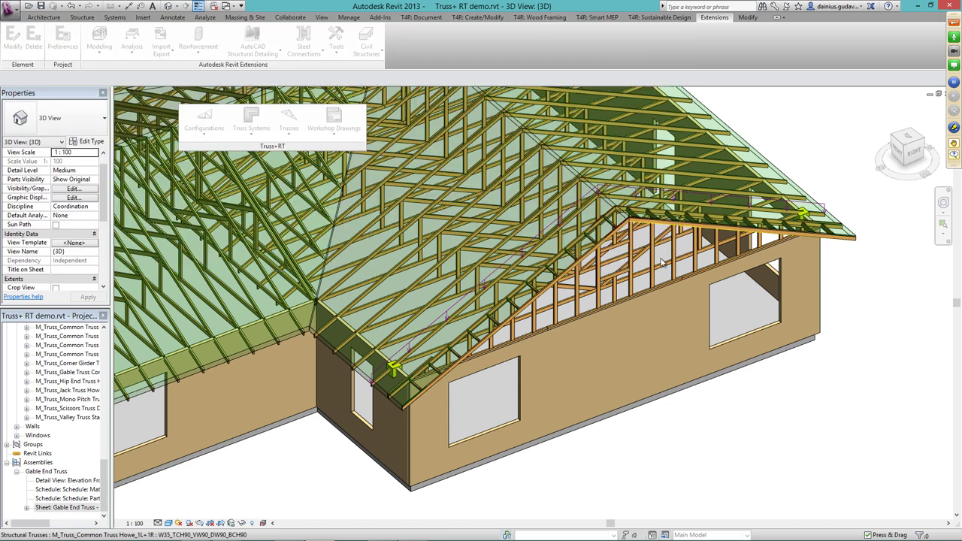
Create an assembly from the common Howe truss and expand the new Common Truss assembly.
click(497, 291)
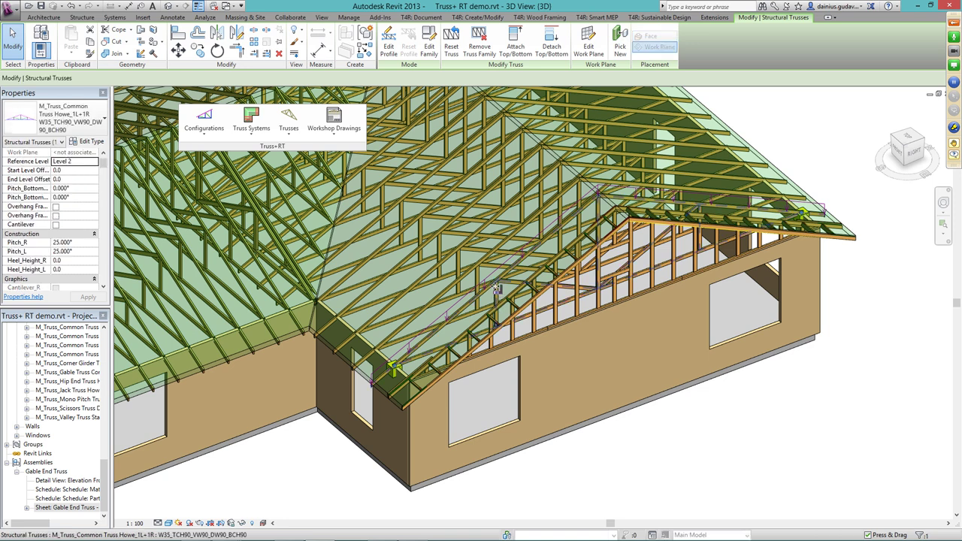
click(334, 120)
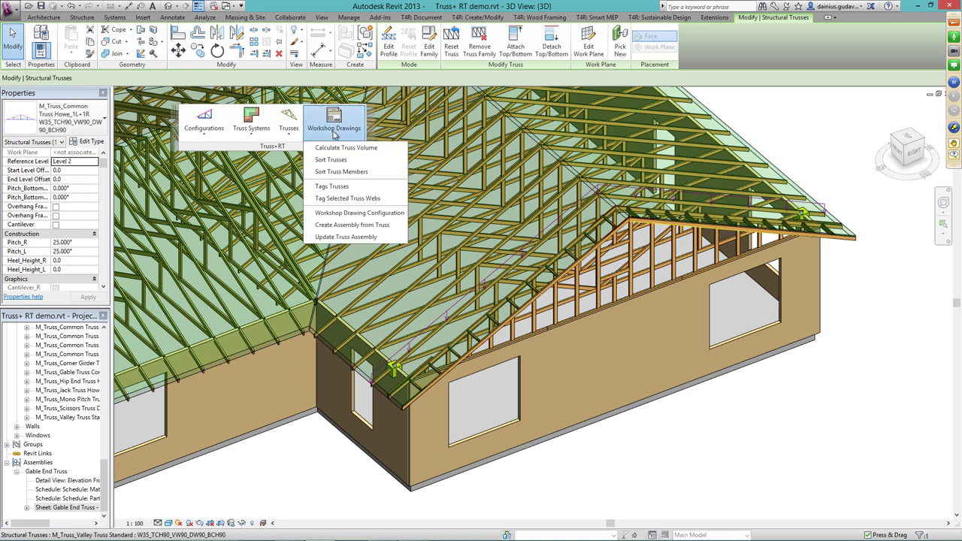
click(337, 224)
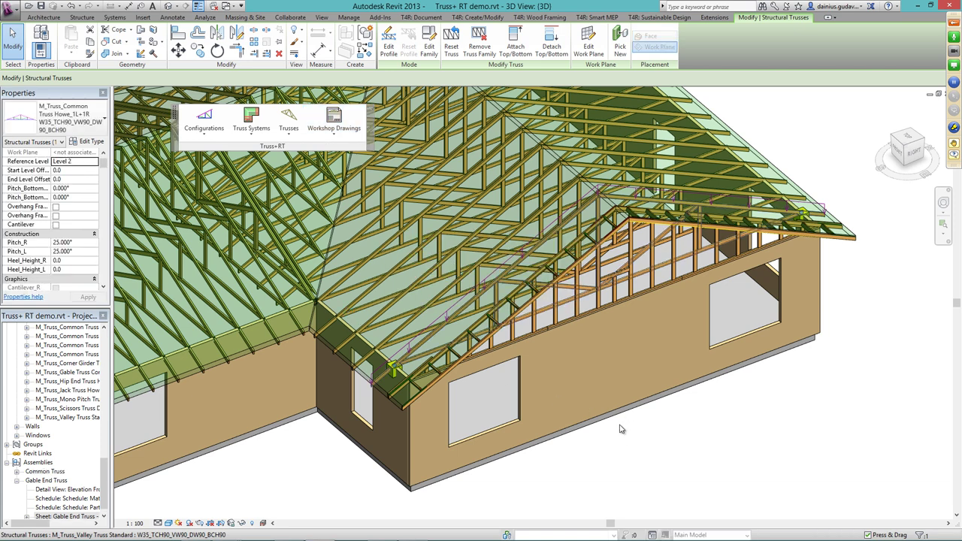
click(66, 515)
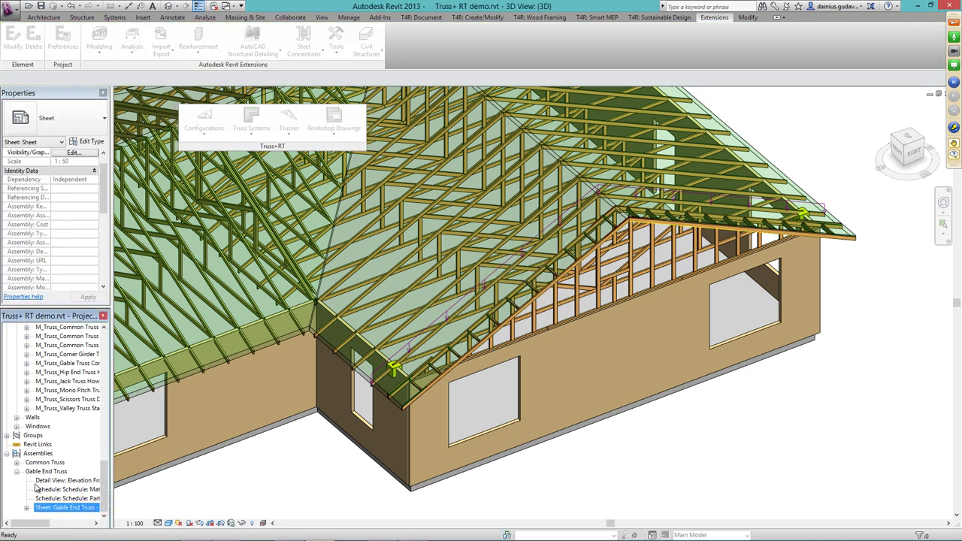
click(16, 463)
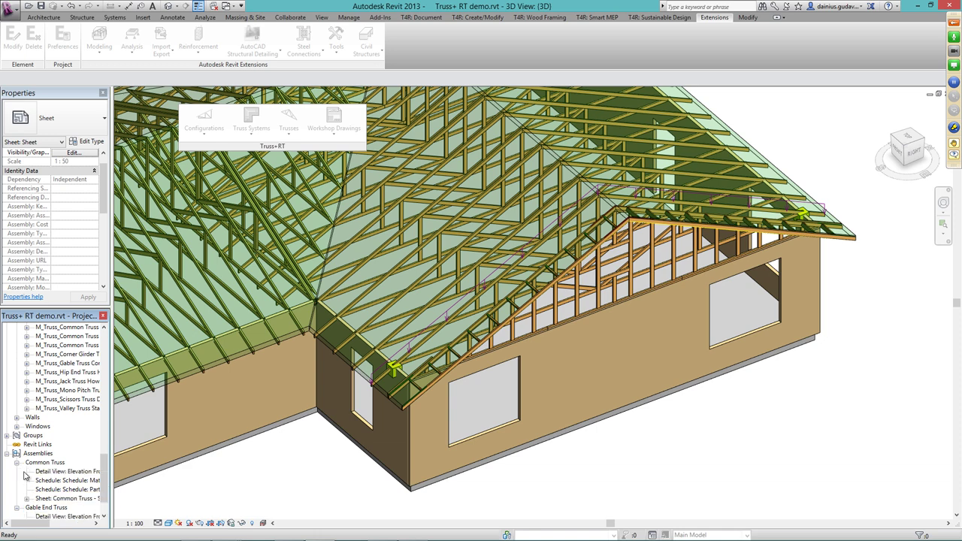
Open the Common Truss sheet and inspect its truss elevation viewport and schedules.
double_click(66, 499)
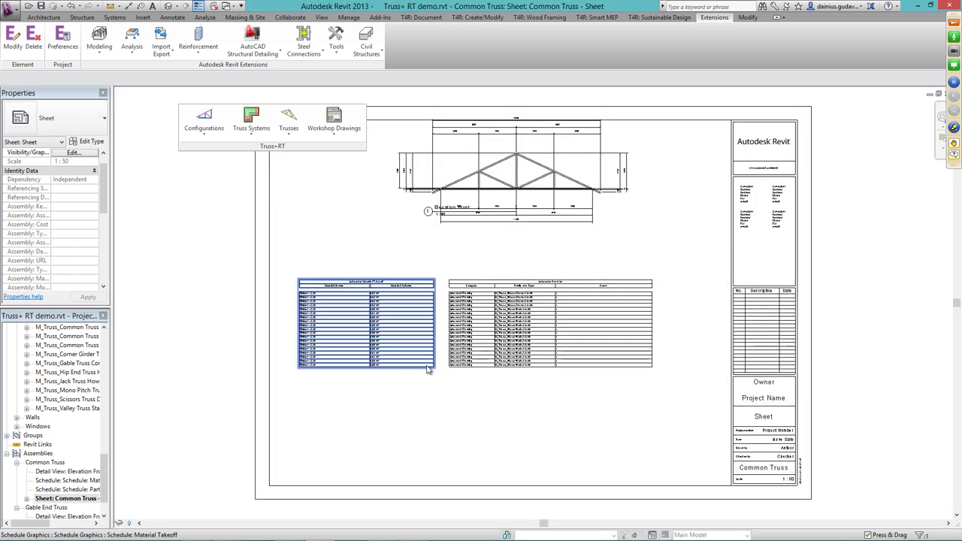
scroll(455, 316, down, 2)
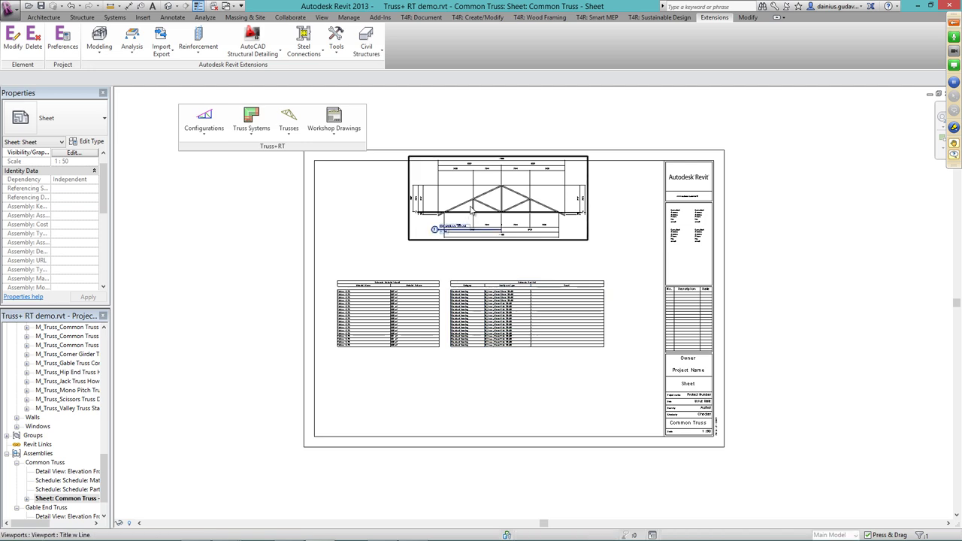
click(471, 209)
scroll(477, 212, up, 2)
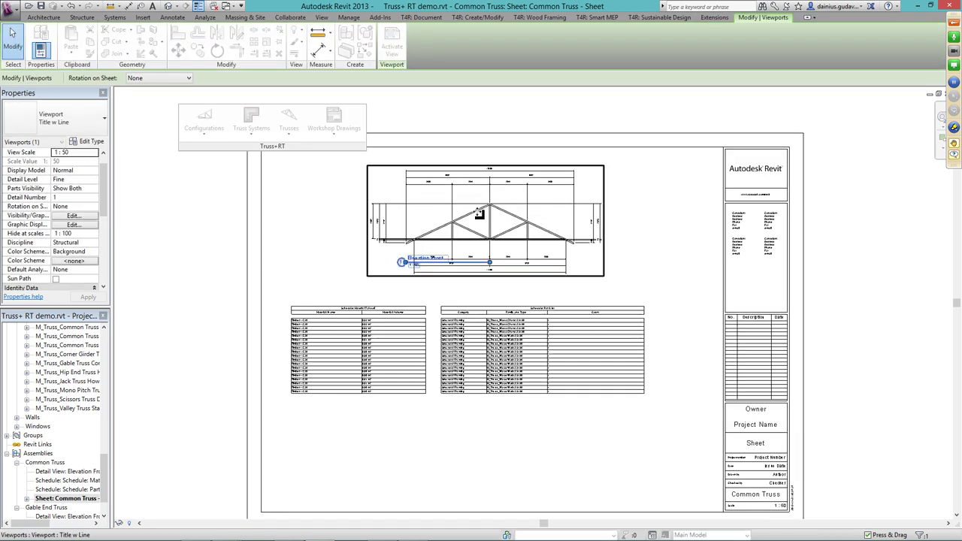
scroll(455, 316, up, 2)
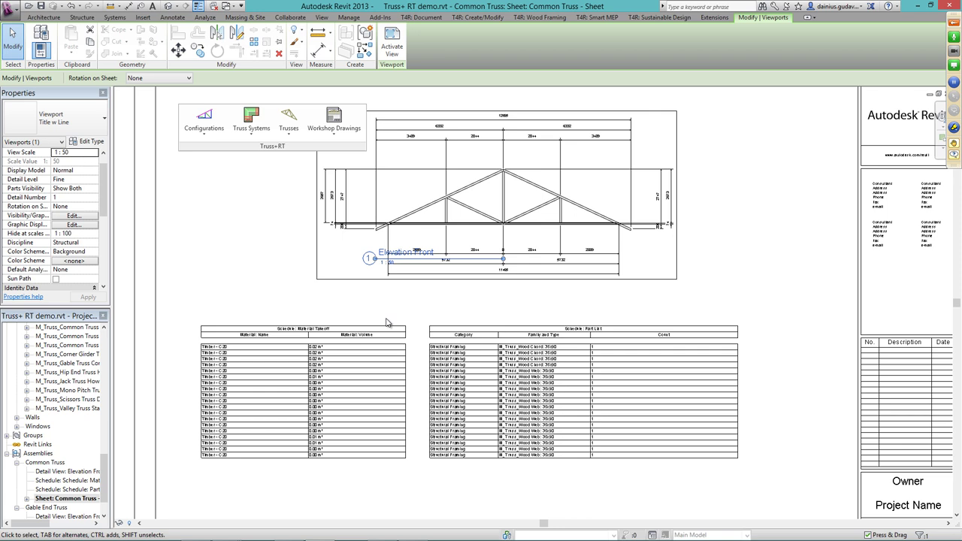
scroll(387, 321, down, 3)
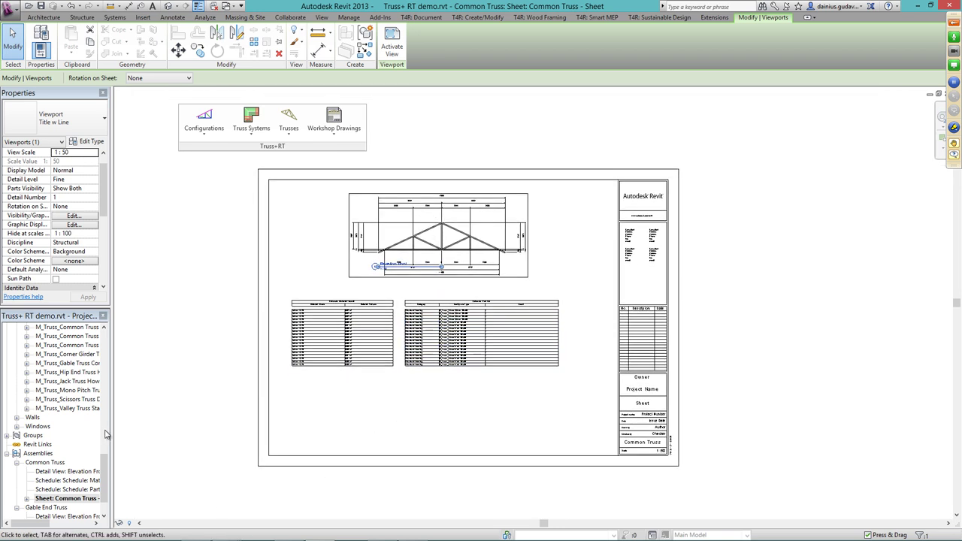
scroll(100, 484, up, 5)
click(152, 363)
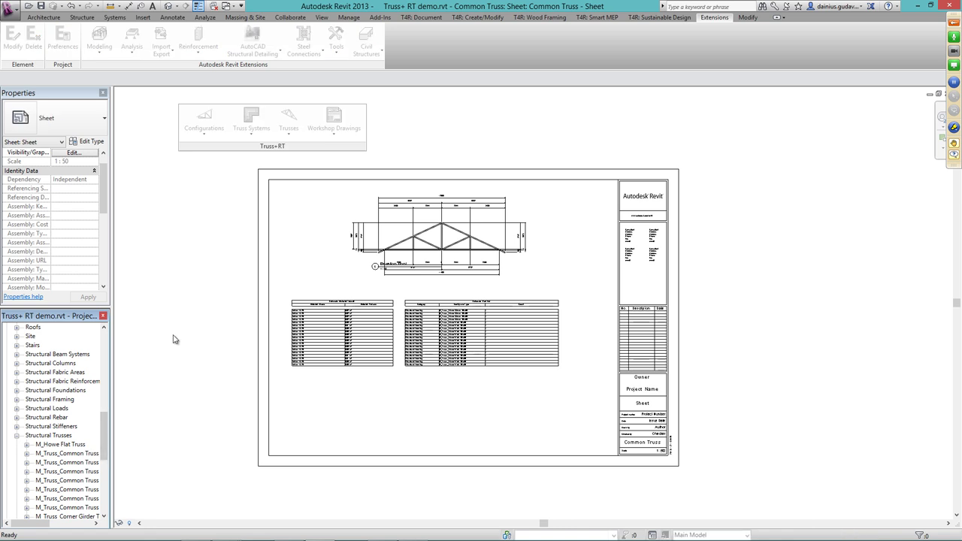
Return to the 3D view and orbit and pan onto the three other roofed buildings.
click(168, 6)
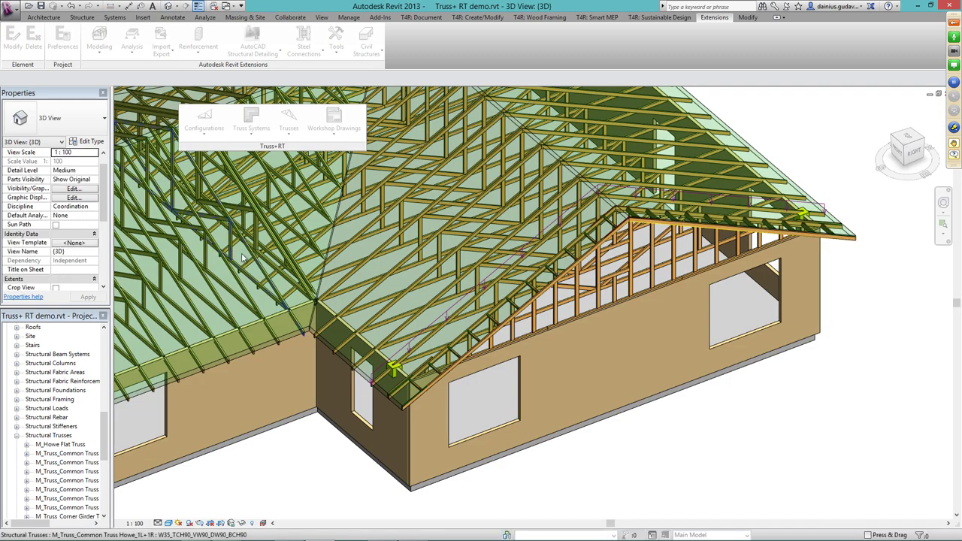
scroll(456, 275, down, 8)
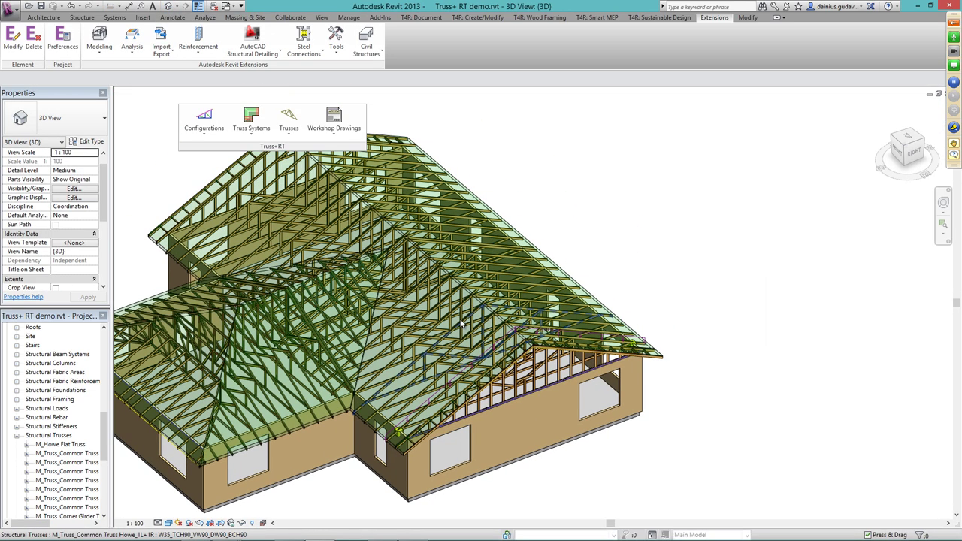
scroll(433, 361, down, 3)
shift+middle_drag(443, 379, 369, 438)
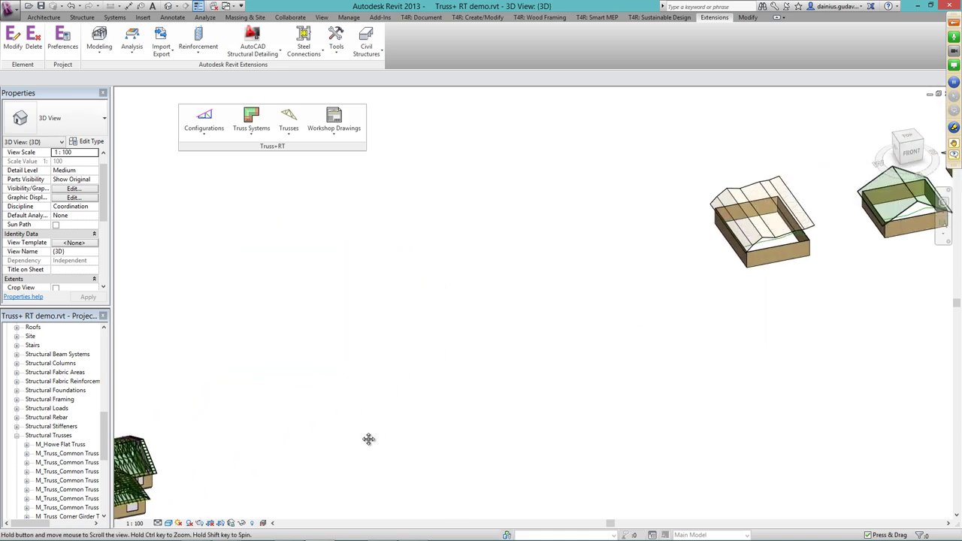
middle_drag(734, 338, 380, 423)
scroll(444, 353, up, 5)
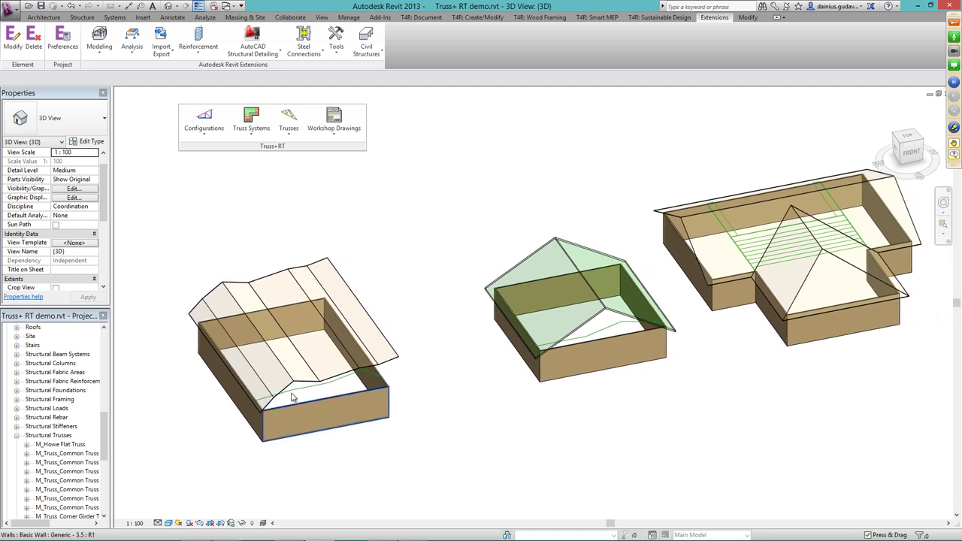
Zoom in on the left building, highlight its chained model lines, and view it lower.
scroll(326, 394, up, 1)
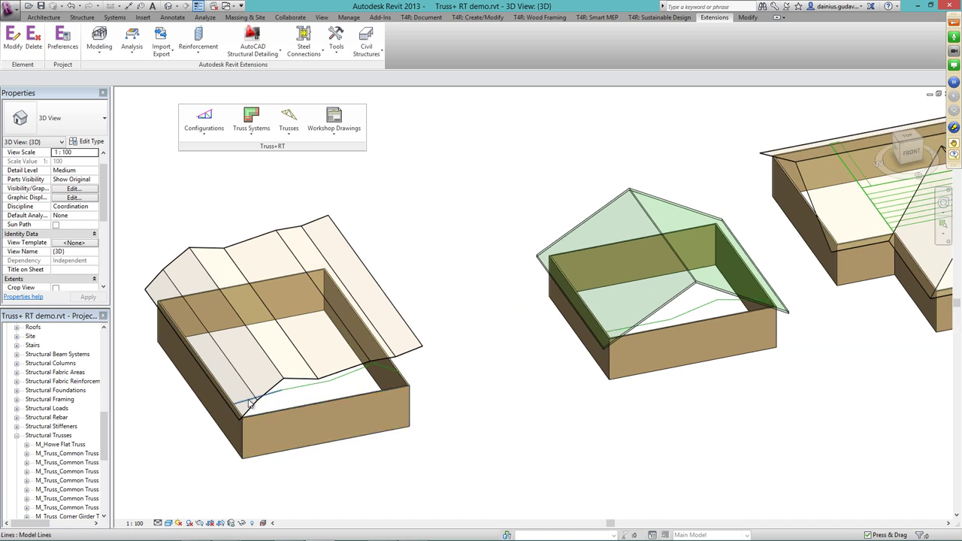
key(Tab)
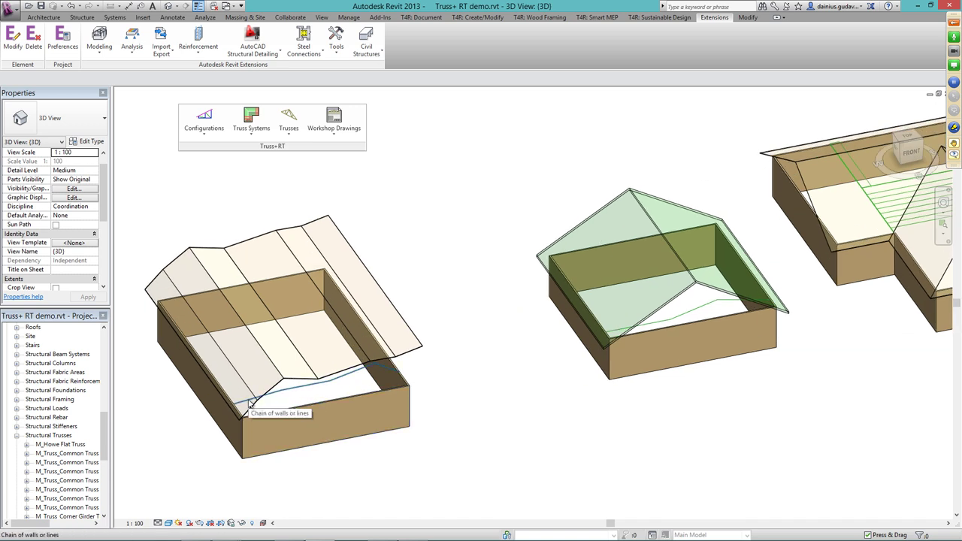
scroll(318, 447, down, 3)
middle_drag(308, 402, 355, 310)
scroll(363, 459, up, 4)
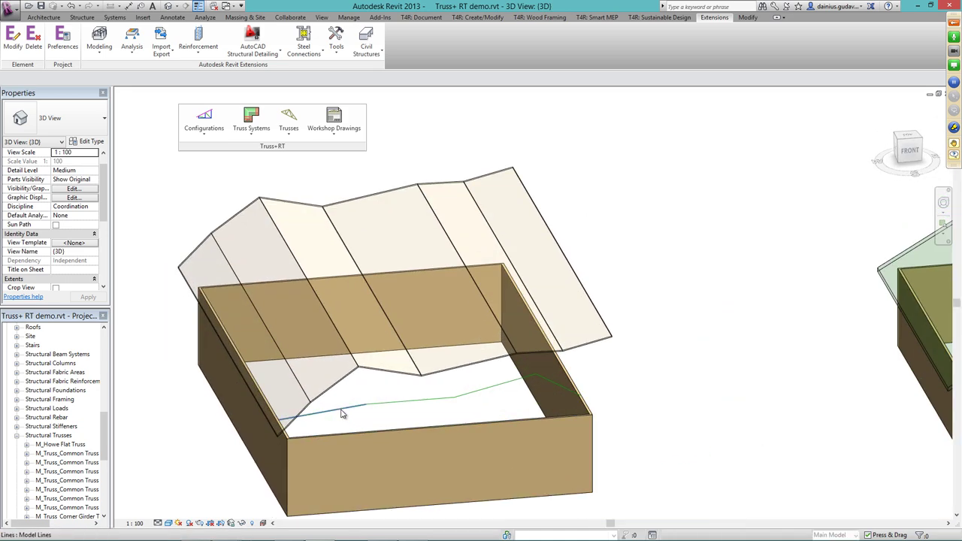
click(344, 410)
shift+middle_drag(385, 412, 456, 428)
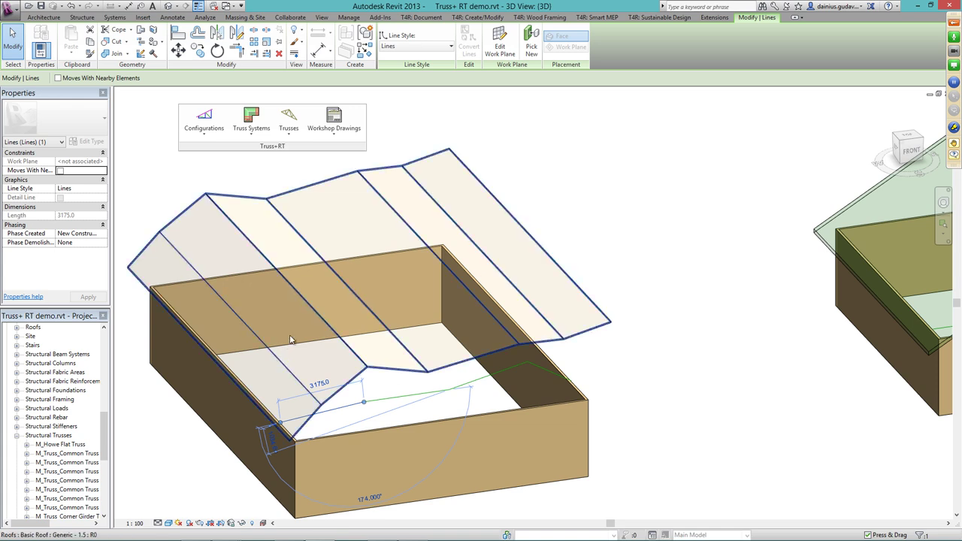
Select the chain of four model lines and run Create Truss Type from Model Lines.
click(653, 427)
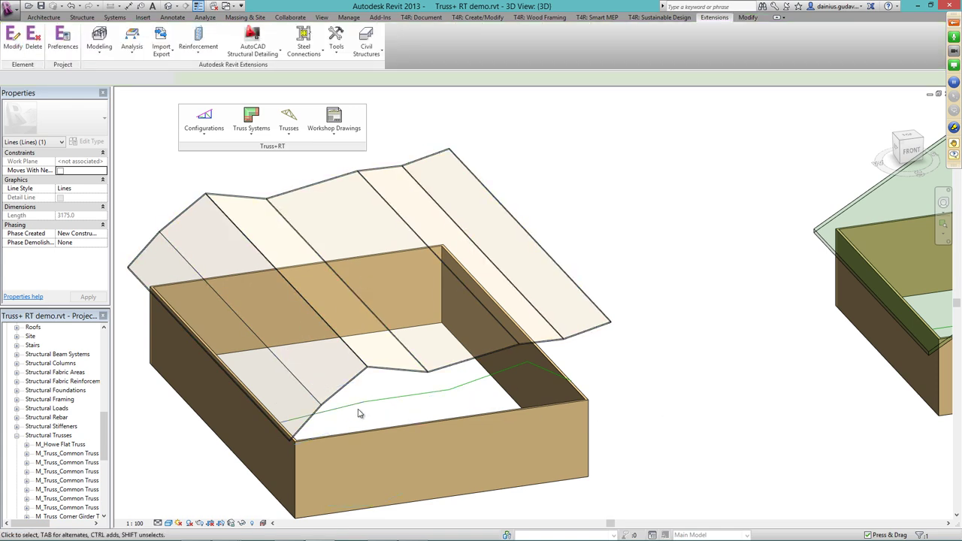
key(Tab)
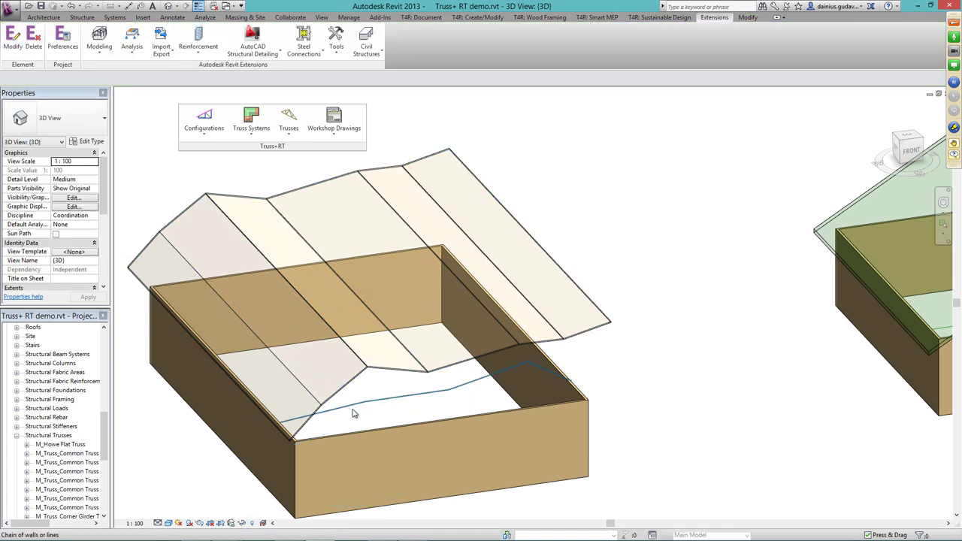
click(346, 410)
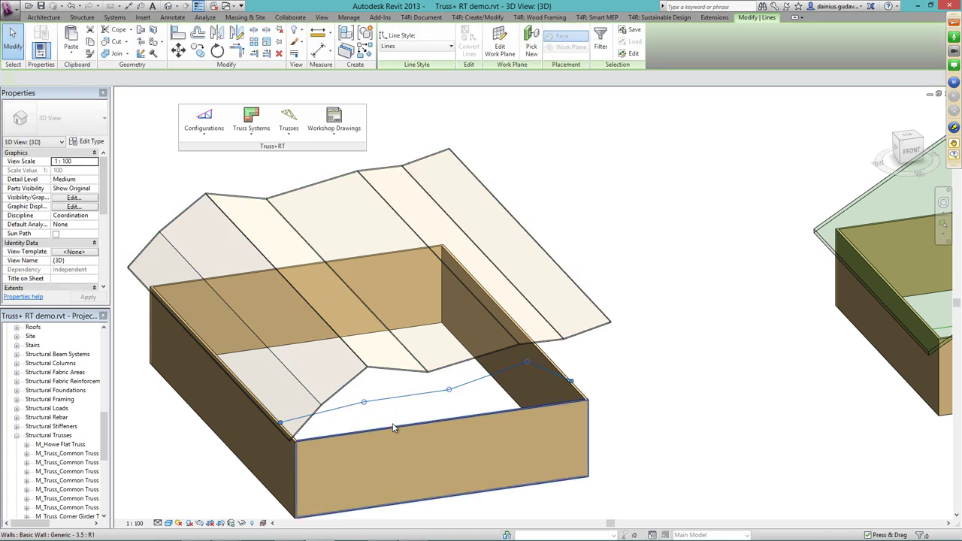
click(290, 132)
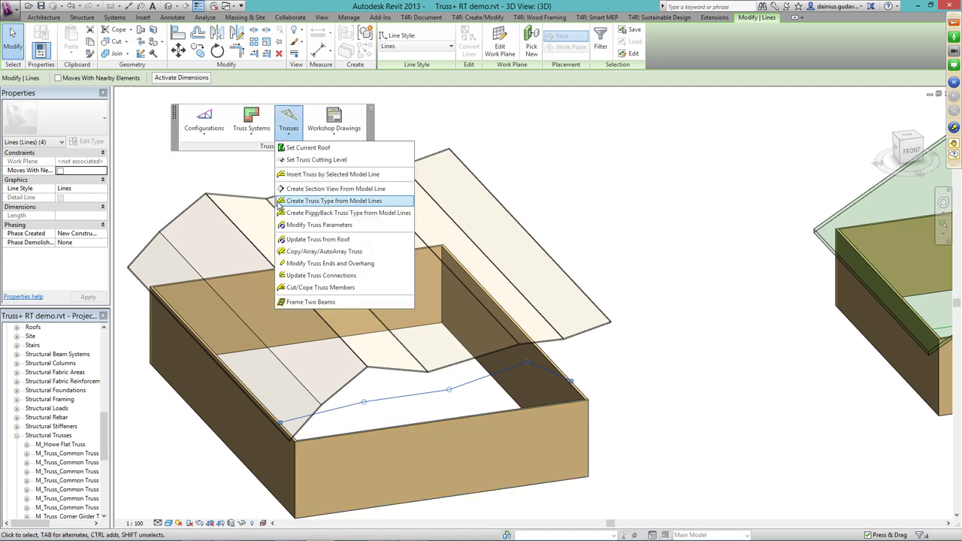
click(311, 202)
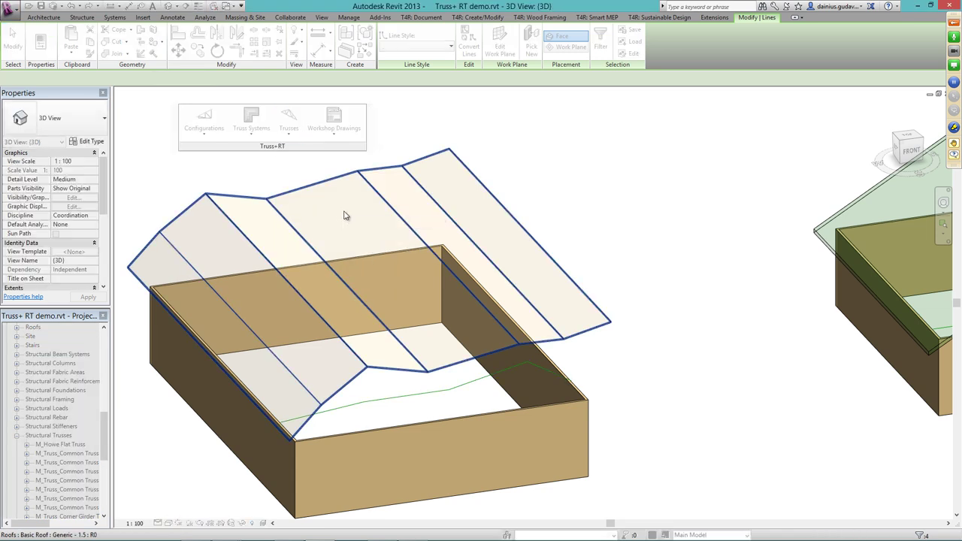
Pick the folded roof and add web members across panels P1 to P3.
click(558, 322)
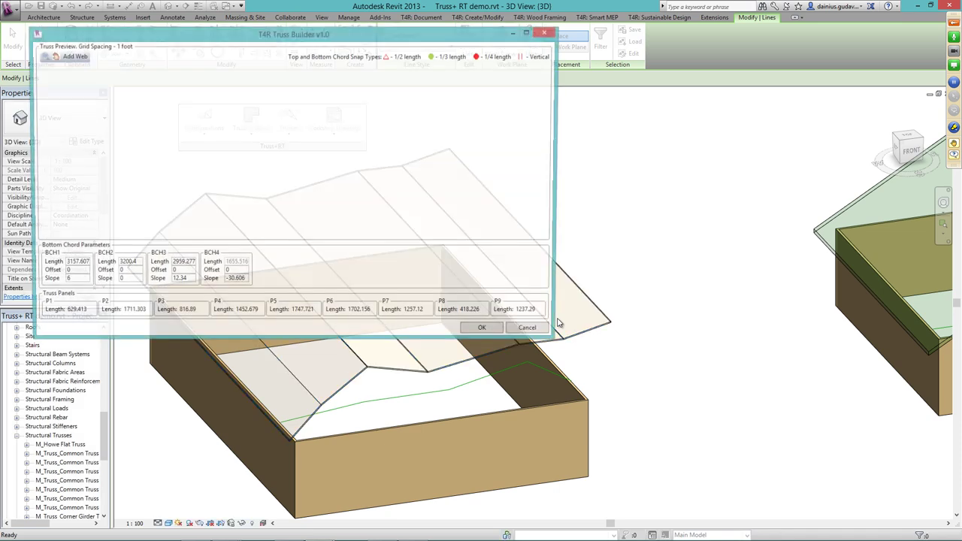
drag(374, 34, 583, 9)
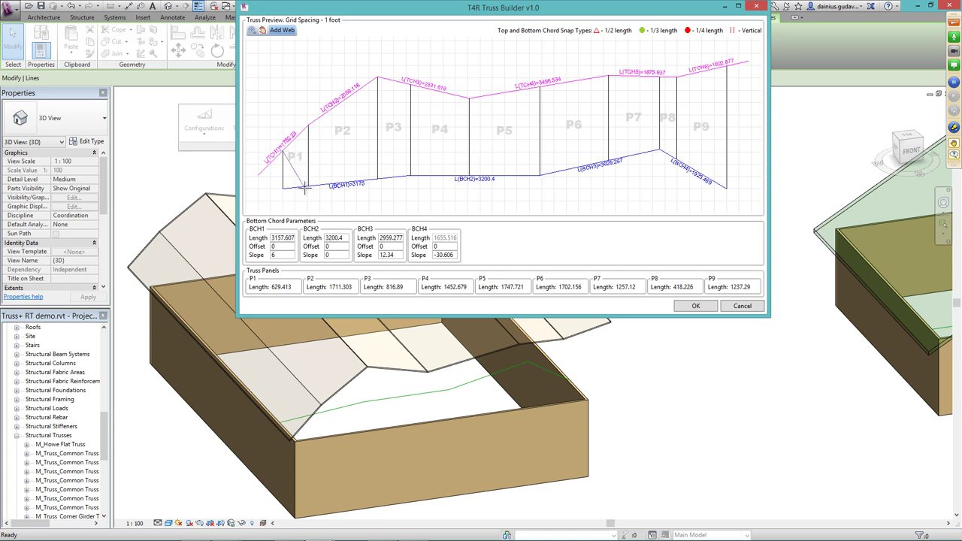
click(308, 185)
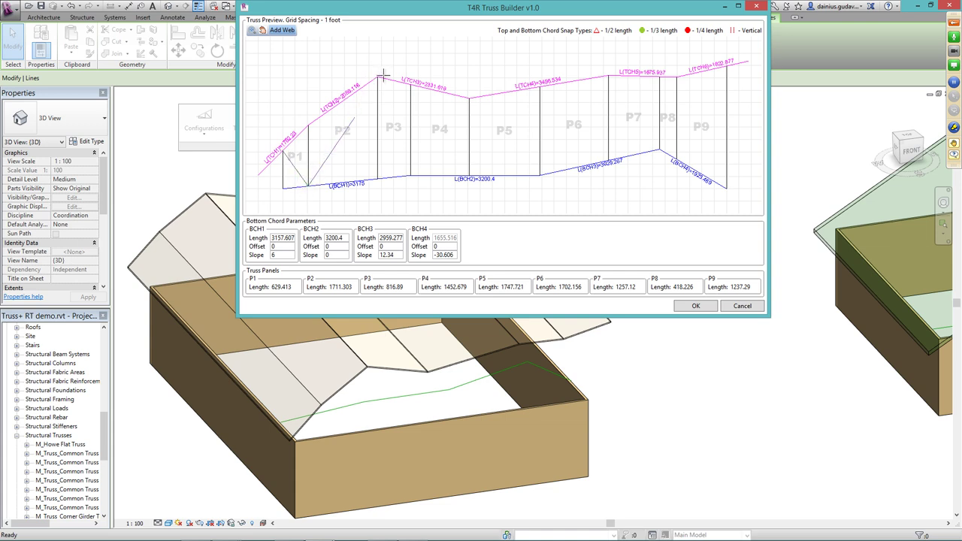
click(377, 179)
click(410, 85)
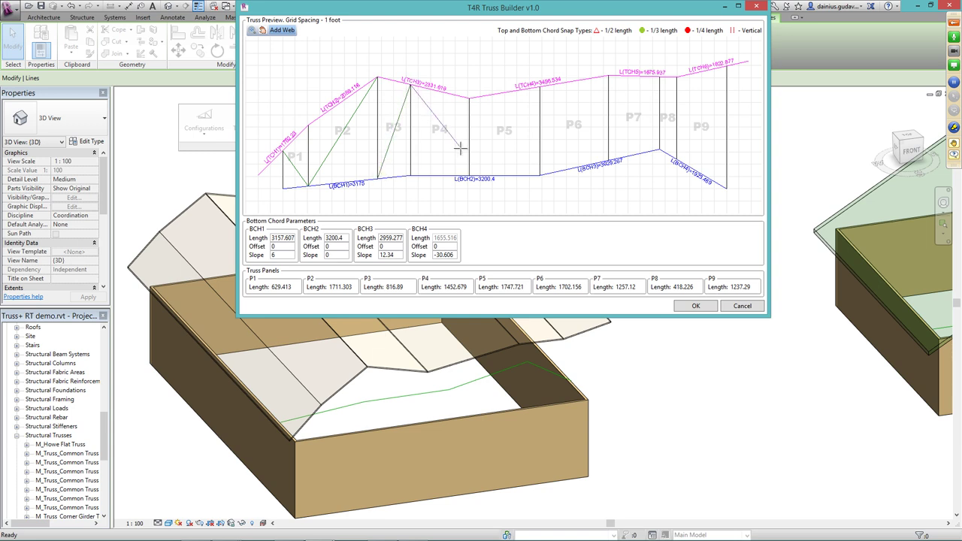
click(410, 176)
Add the remaining webs through the last panel and accept the custom truss design.
click(468, 98)
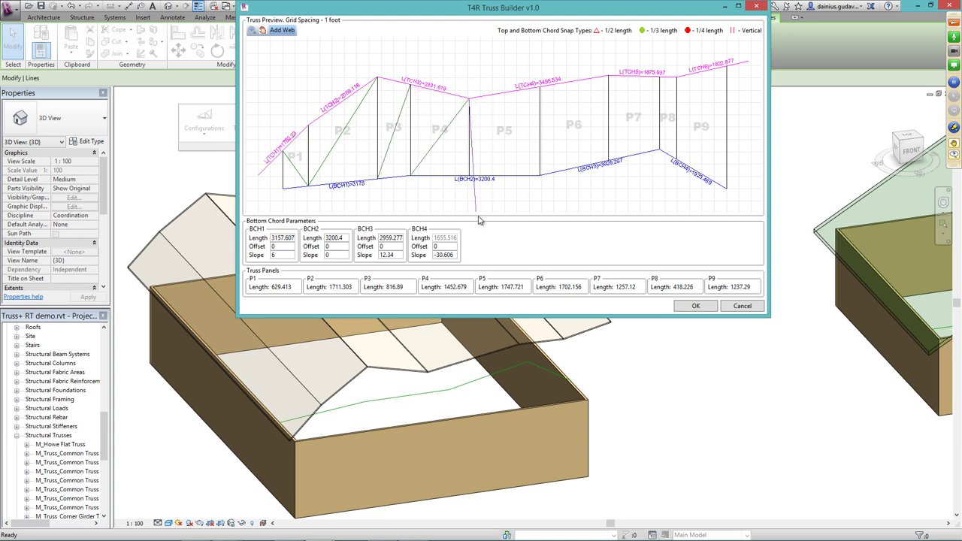
click(539, 176)
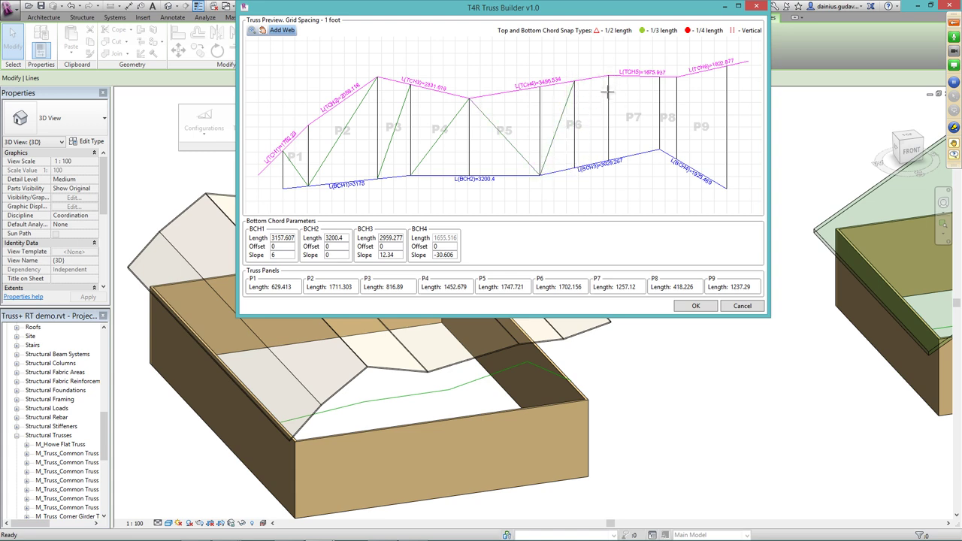
click(606, 79)
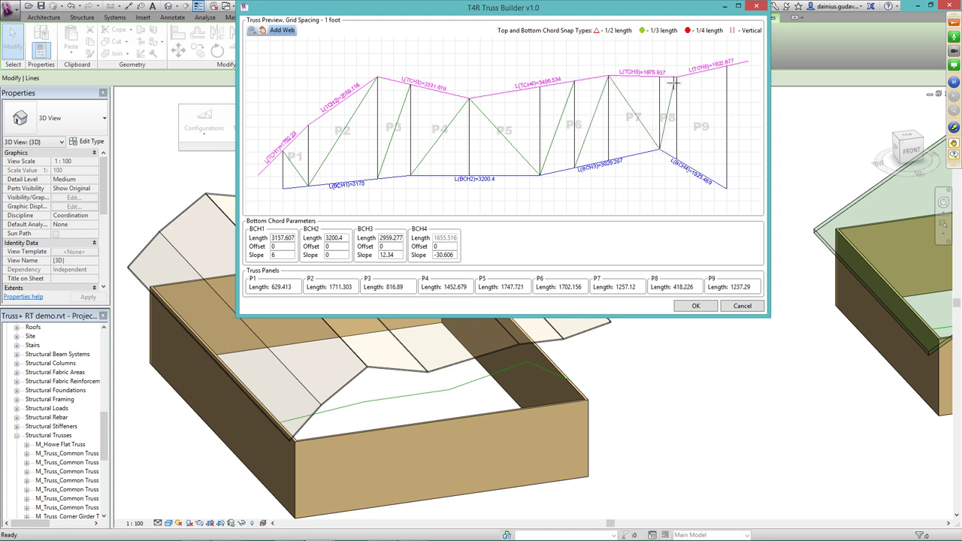
click(702, 205)
key(Escape)
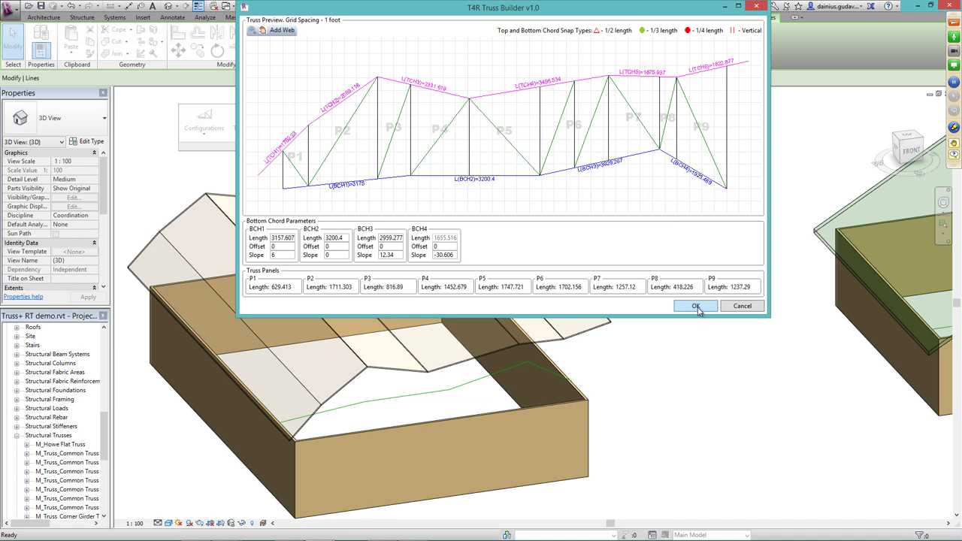
click(696, 307)
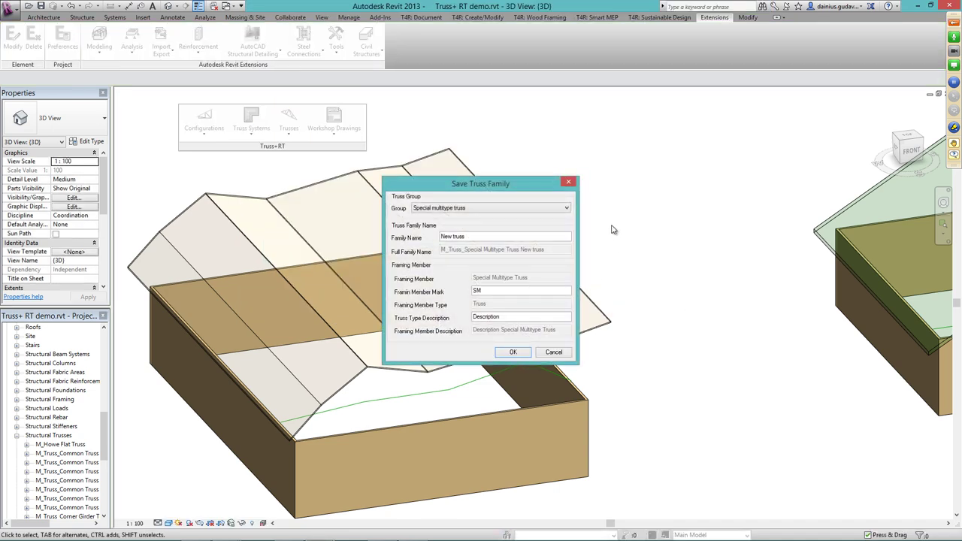
Name the truss family 'Completely Custom Truss' and save it.
drag(493, 235, 425, 242)
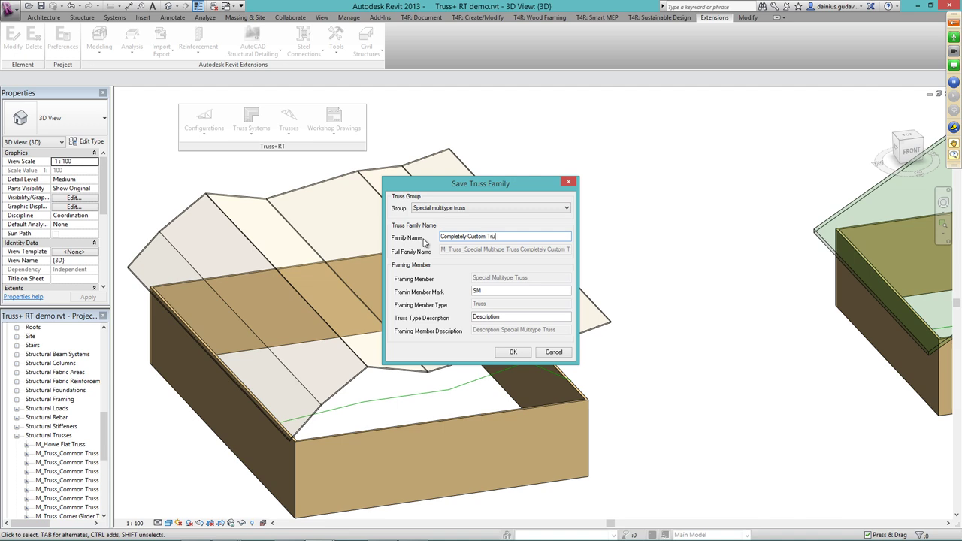
click(522, 352)
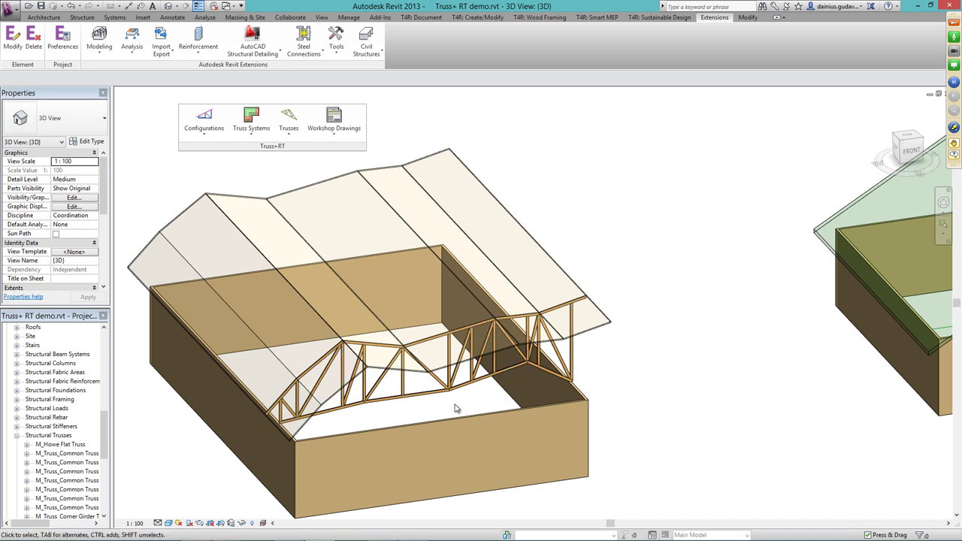
Inspect the Completely Custom Truss close up, then zoom onto the green-roofed building.
scroll(465, 393, up, 3)
middle_drag(474, 411, 518, 281)
click(550, 383)
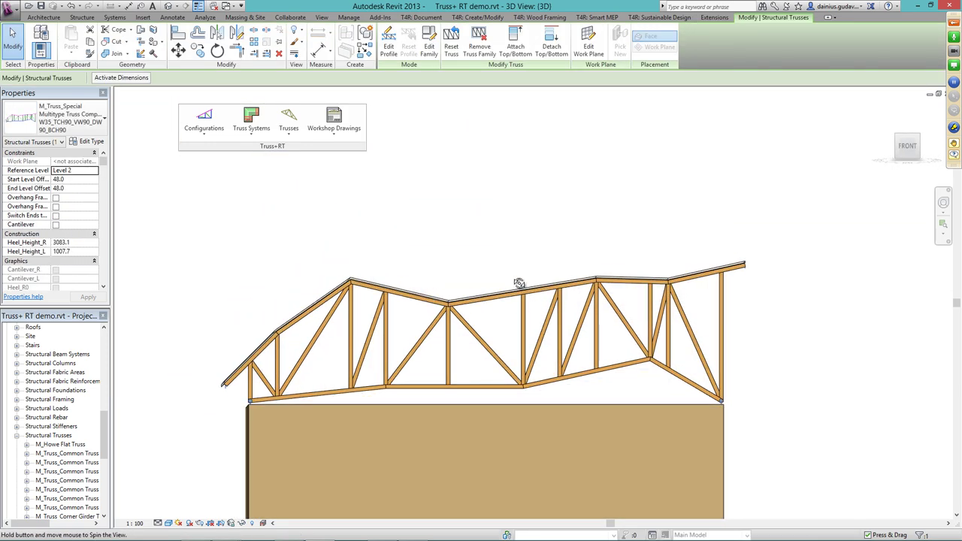
scroll(378, 301, up, 3)
scroll(519, 324, up, 3)
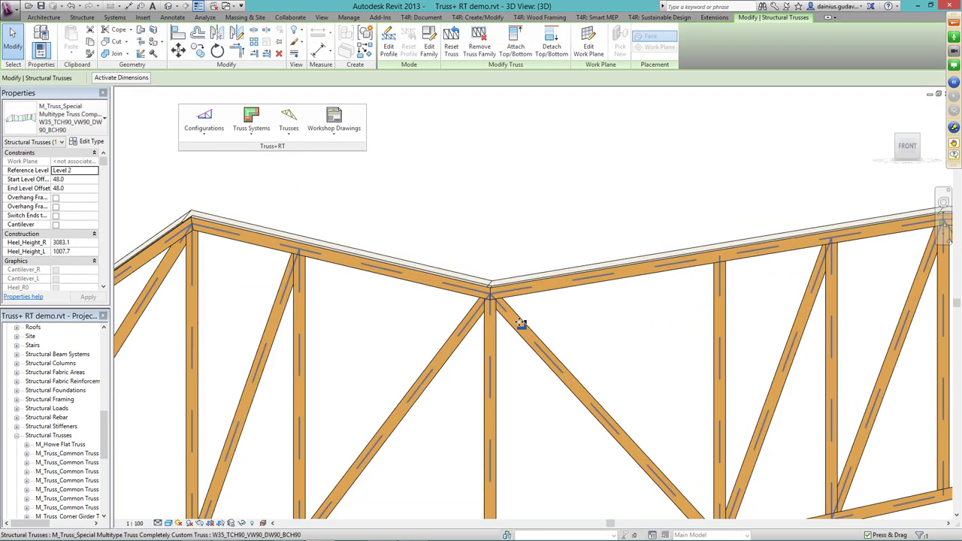
scroll(457, 311, down, 3)
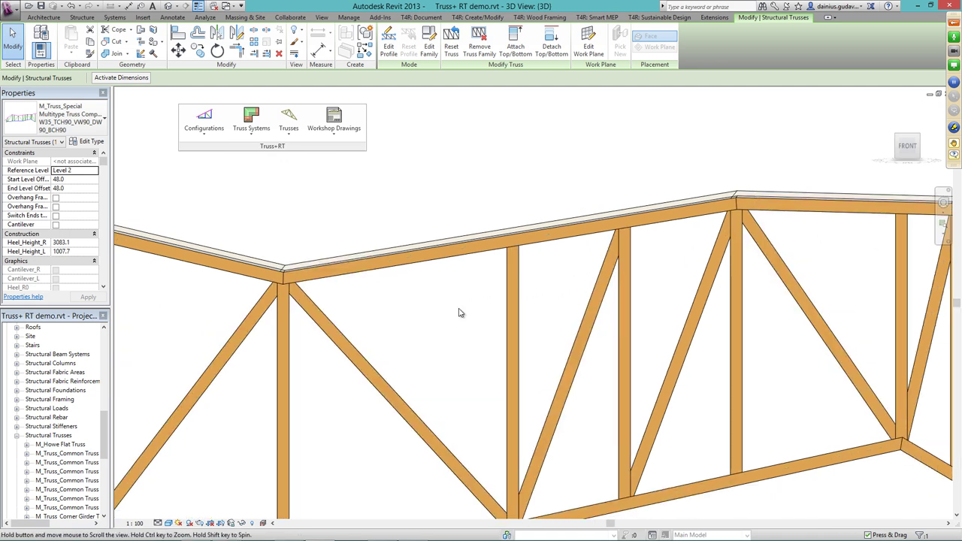
scroll(458, 312, down, 2)
scroll(625, 367, up, 2)
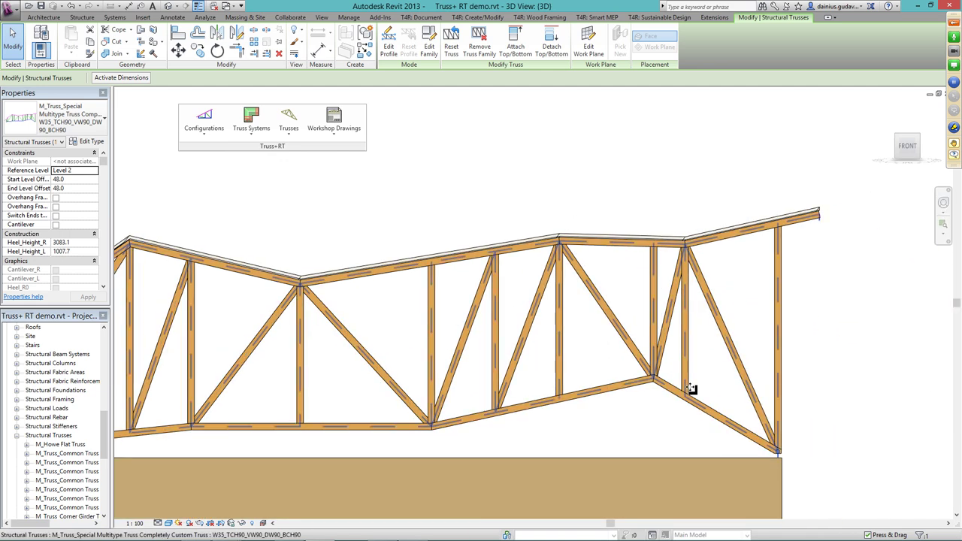
scroll(692, 389, up, 2)
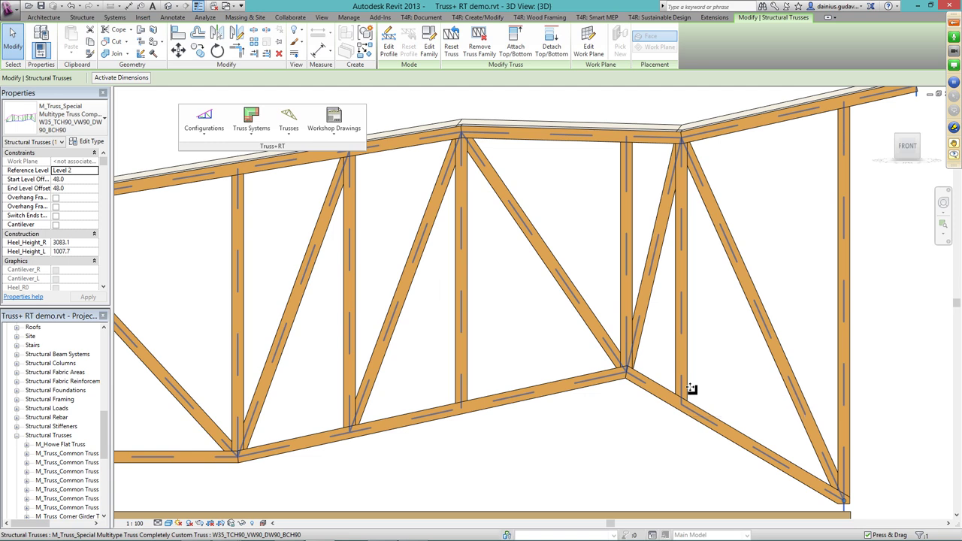
scroll(750, 388, down, 5)
shift+middle_drag(644, 376, 511, 373)
scroll(748, 373, up, 3)
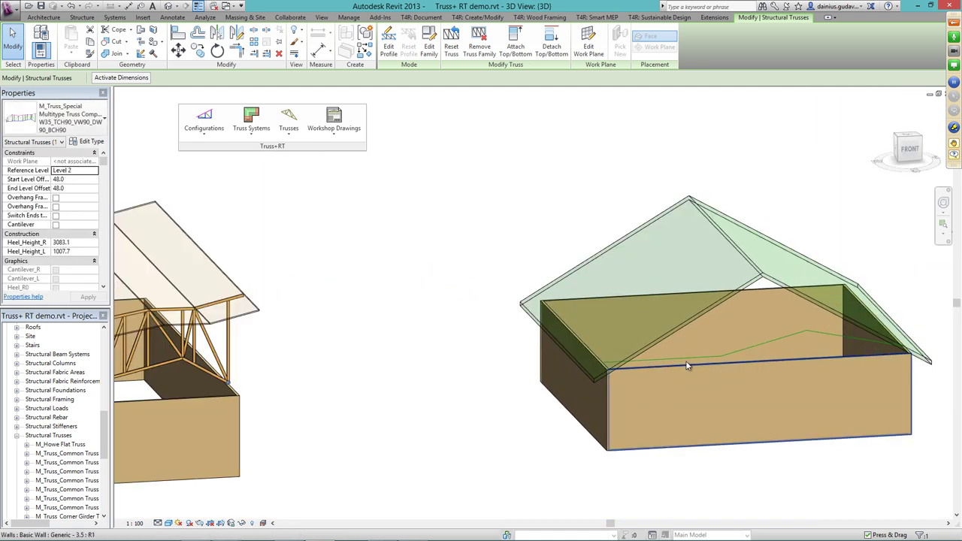
Start a truss type from the green building's model line, picking the green roof.
click(685, 363)
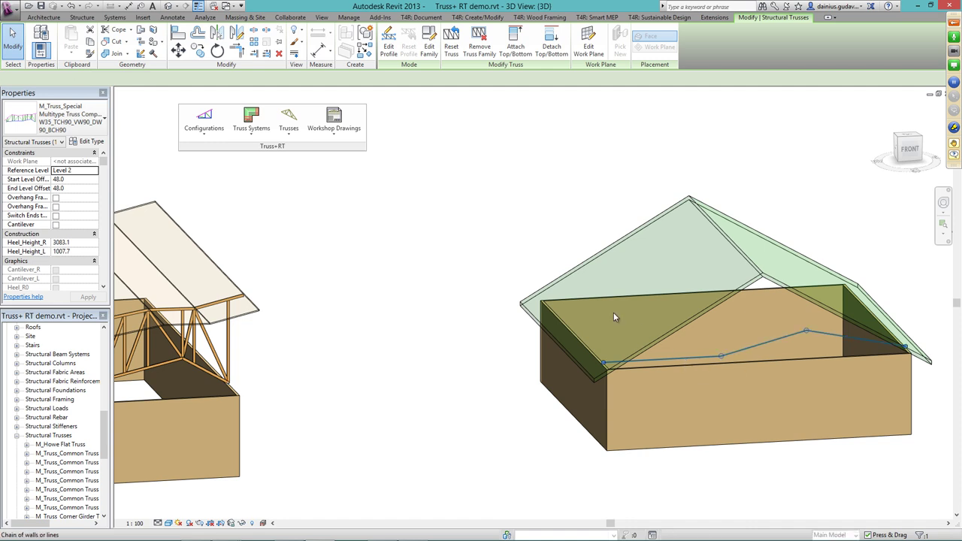
click(292, 128)
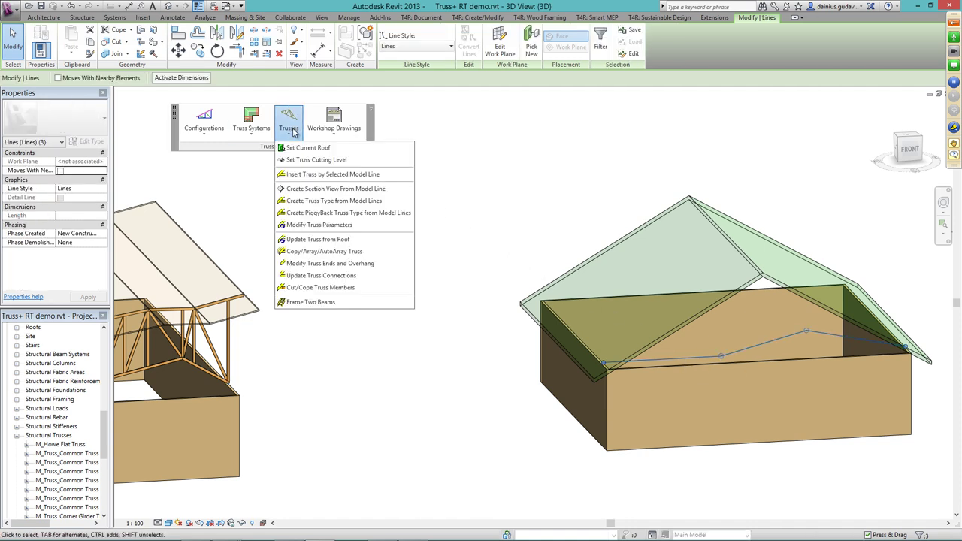
click(303, 202)
click(708, 234)
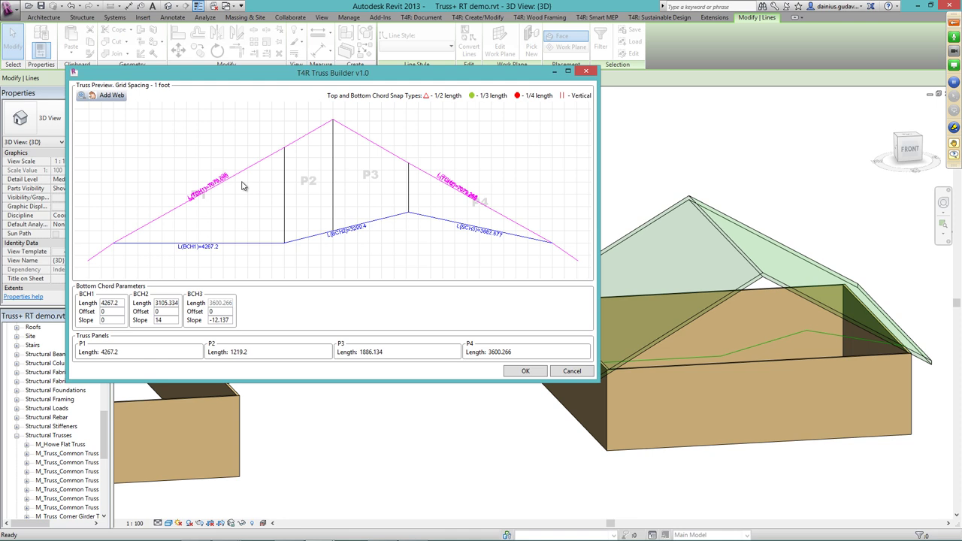
Add vertical and diagonal web members across all four panels and accept the truss.
click(105, 94)
click(198, 195)
click(199, 242)
click(197, 195)
click(285, 242)
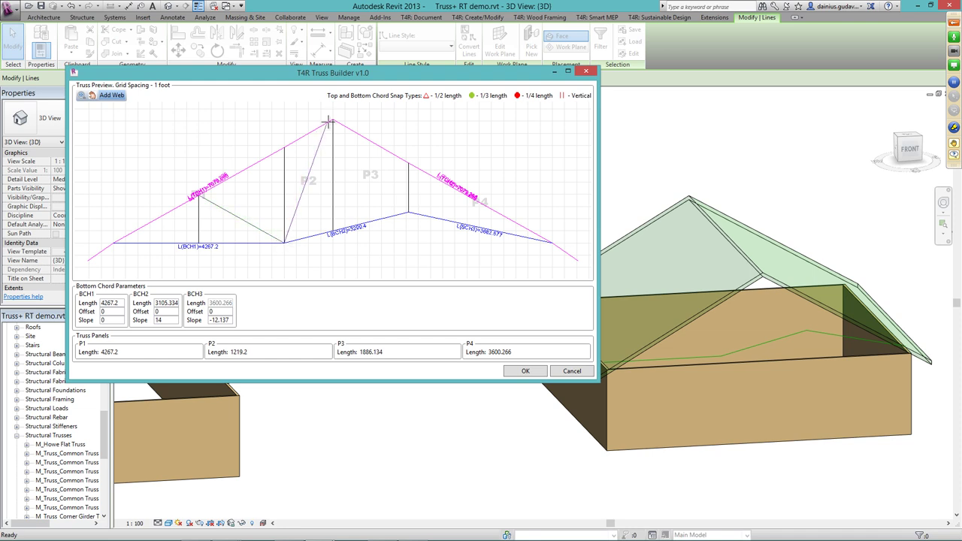
click(334, 121)
click(408, 213)
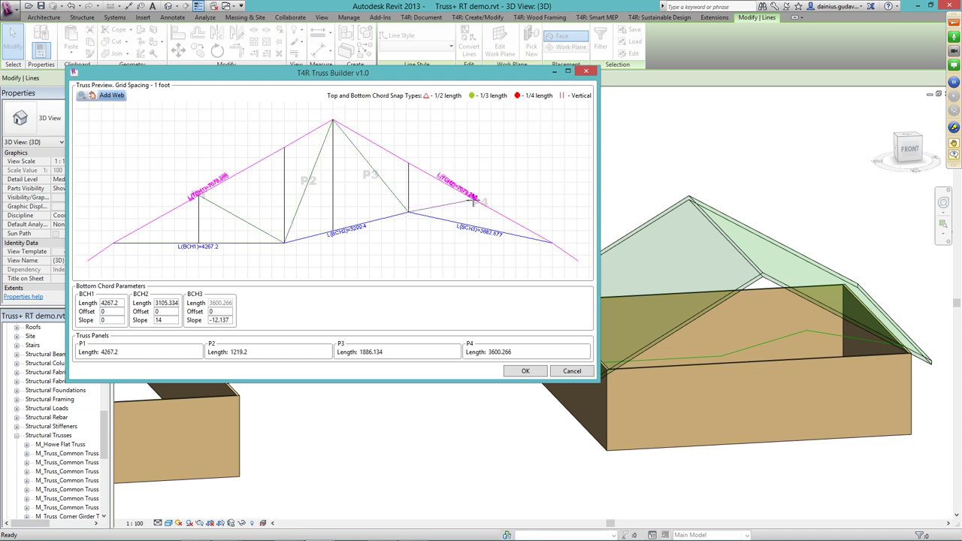
click(480, 202)
click(479, 227)
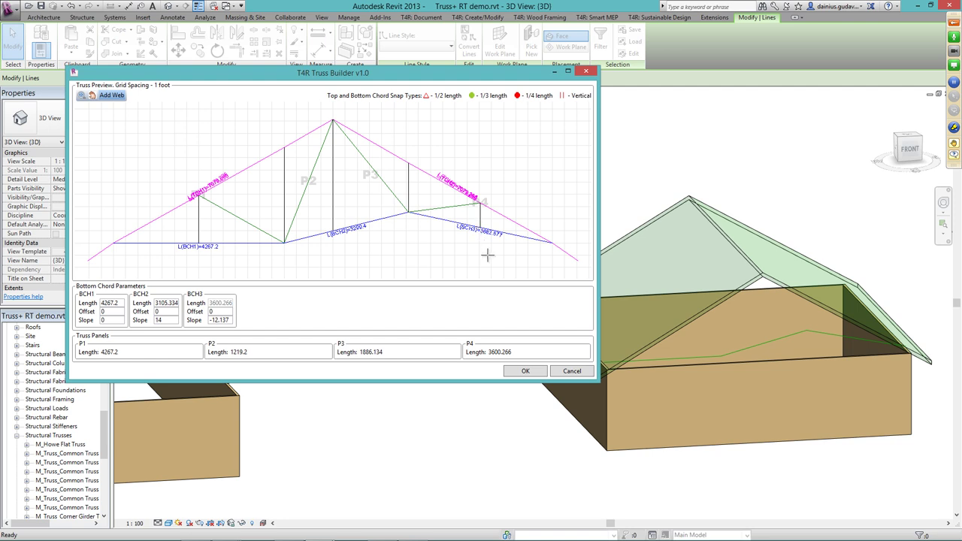
click(520, 373)
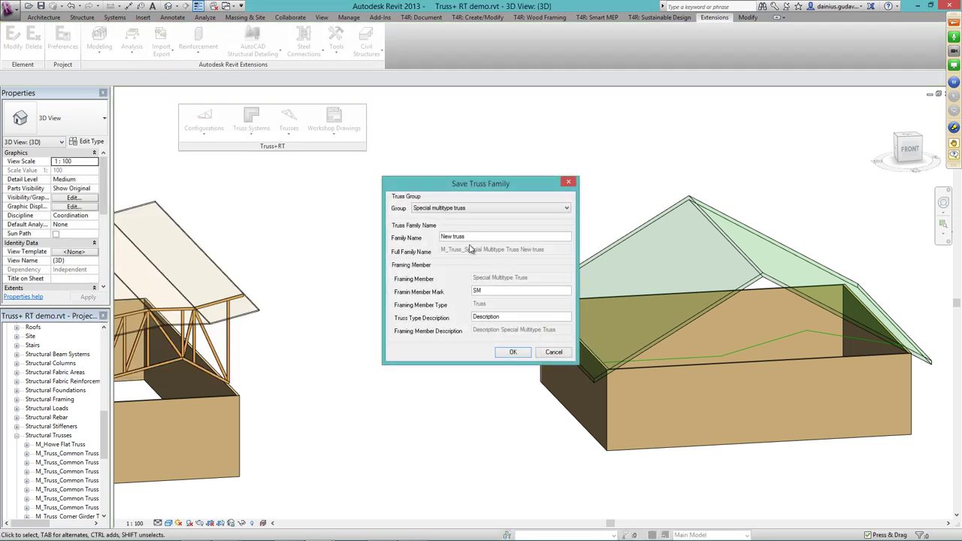
Name the truss family 'Custom Ceiling' and save it.
drag(469, 236, 430, 237)
text(Custom Ceiling)
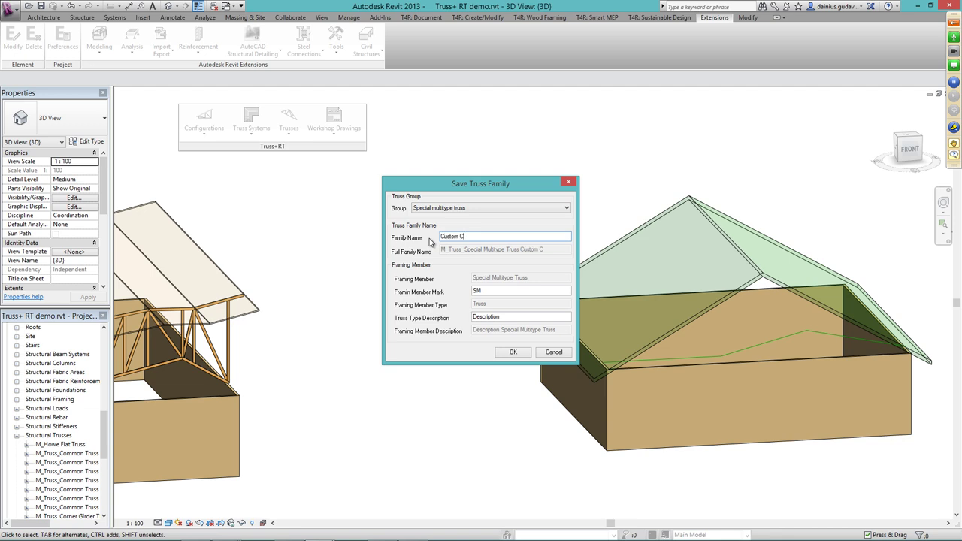
click(529, 353)
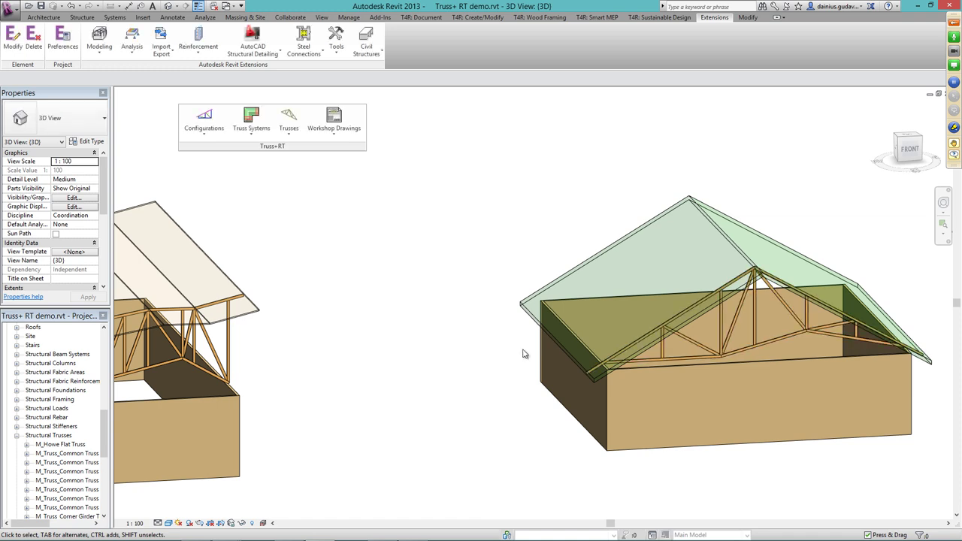
Pan and orbit the 3D view, briefly selecting then deselecting the Custom Ceiling truss.
middle_drag(648, 376, 482, 358)
scroll(481, 357, up, 2)
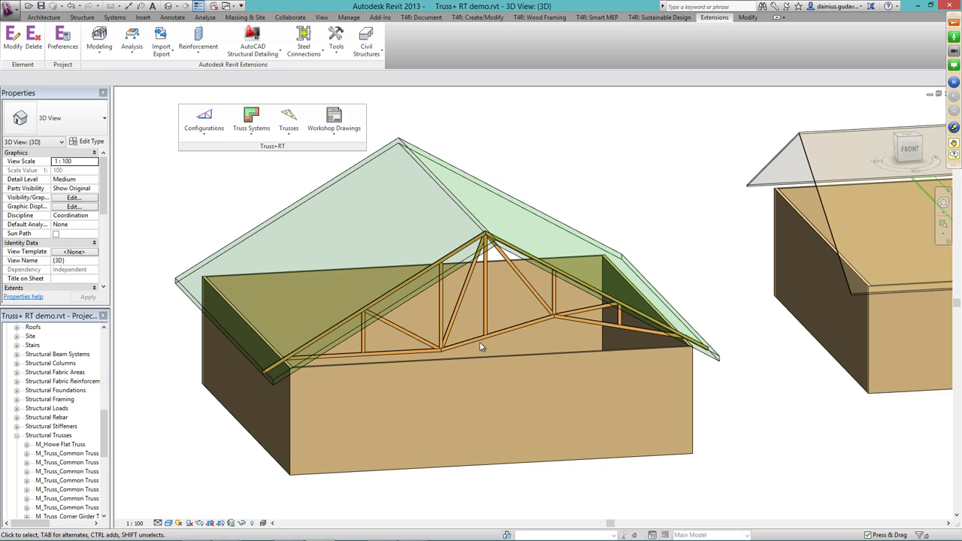
click(479, 343)
shift+middle_drag(480, 342, 476, 393)
scroll(567, 384, down, 3)
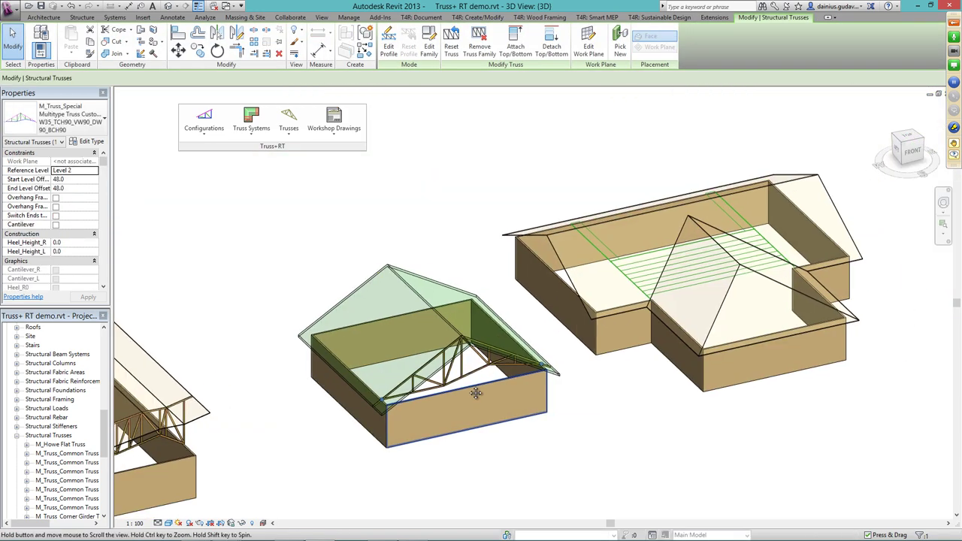
click(449, 263)
Orbit to the back of the L-shaped building, clear the roof selection, and zoom in.
shift+middle_drag(417, 308, 387, 318)
click(333, 213)
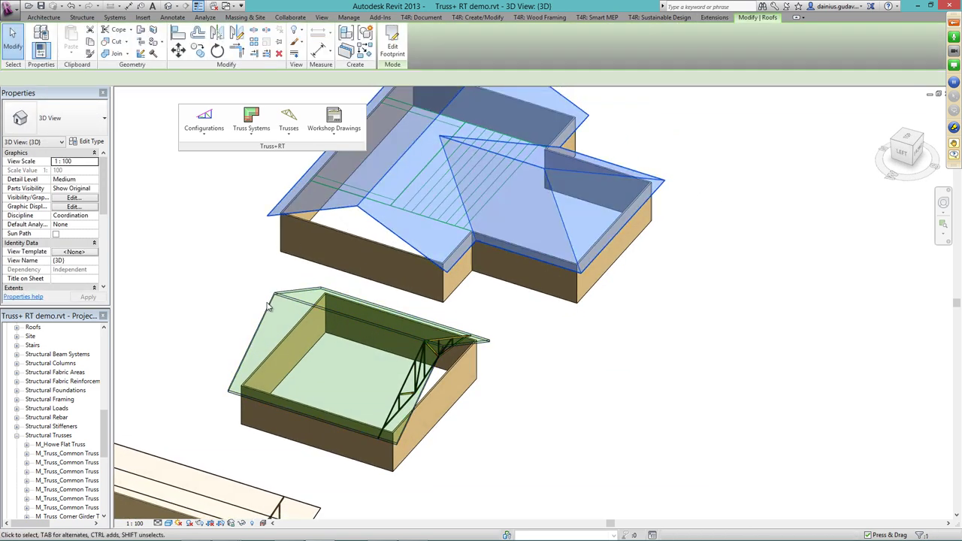
shift+middle_drag(268, 306, 541, 399)
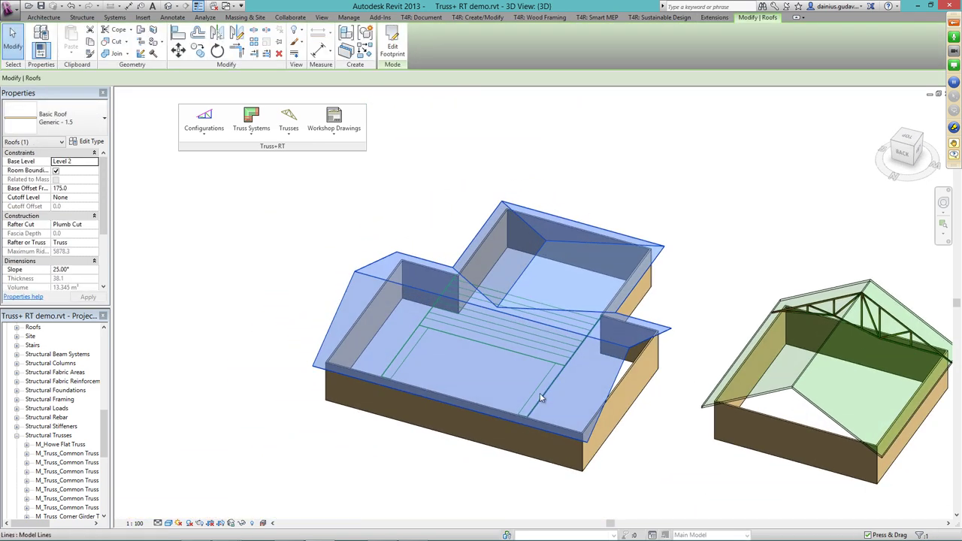
key(Escape)
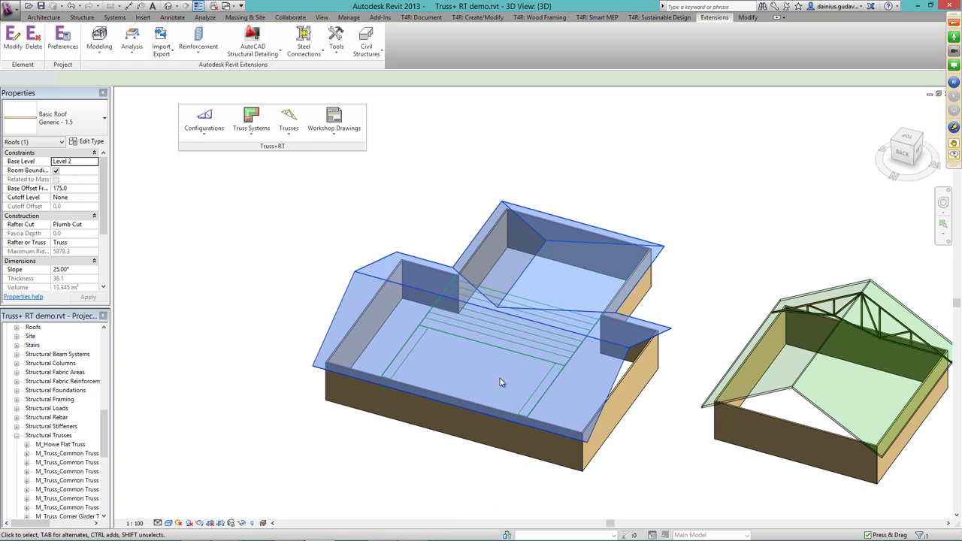
scroll(501, 382, up, 3)
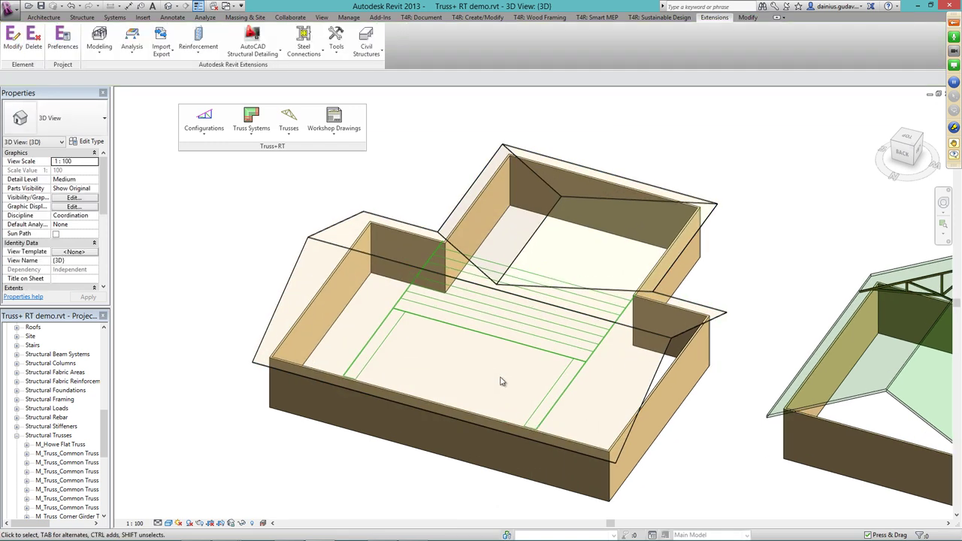
Select then clear the model line across the building, and review the truss design settings.
click(558, 386)
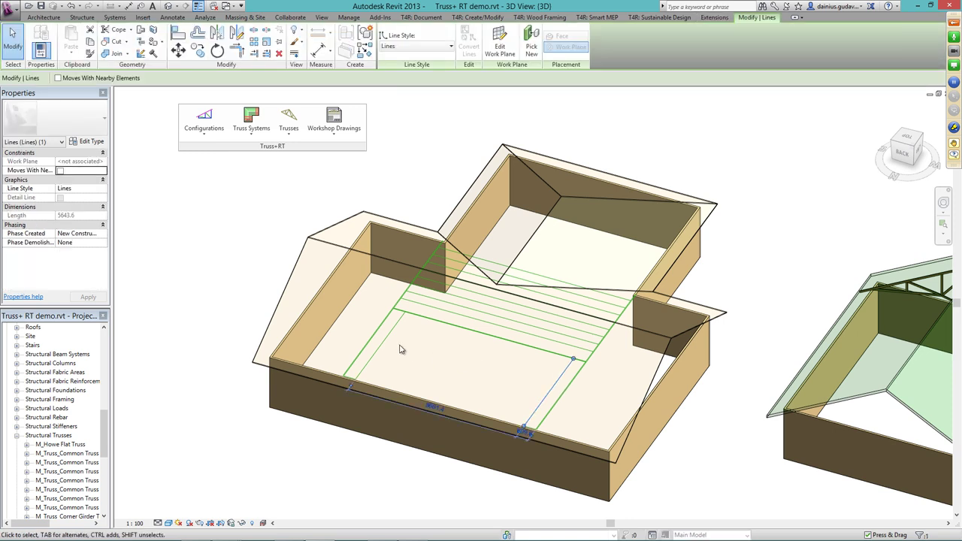
key(Escape)
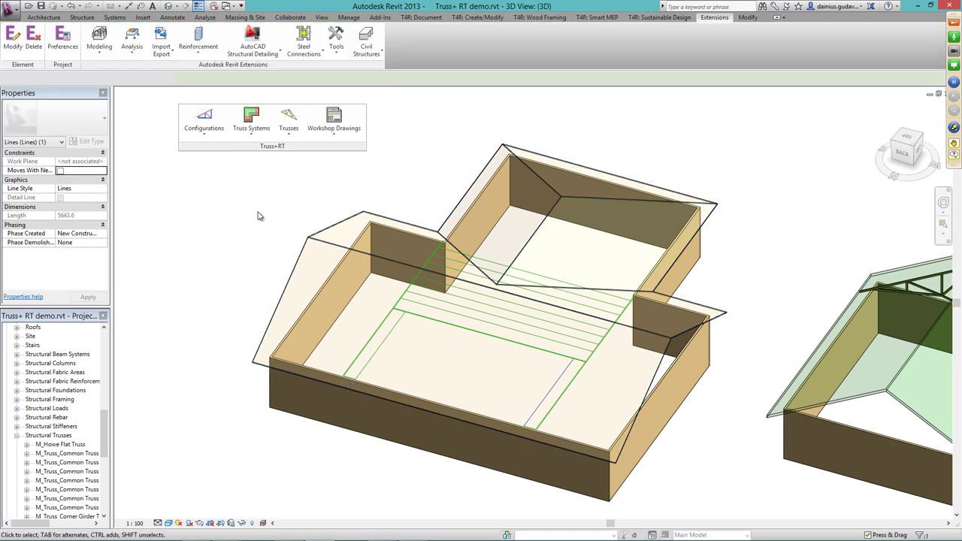
click(206, 128)
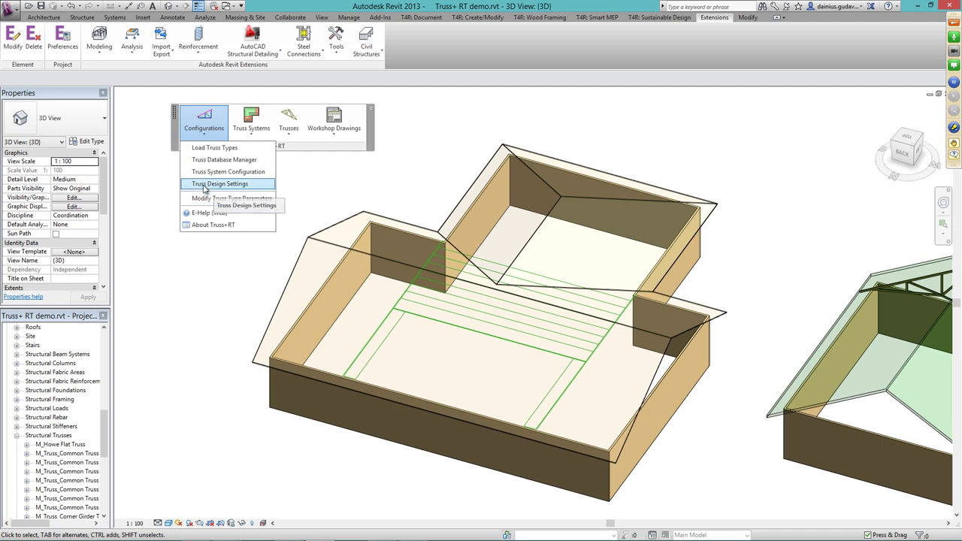
click(203, 187)
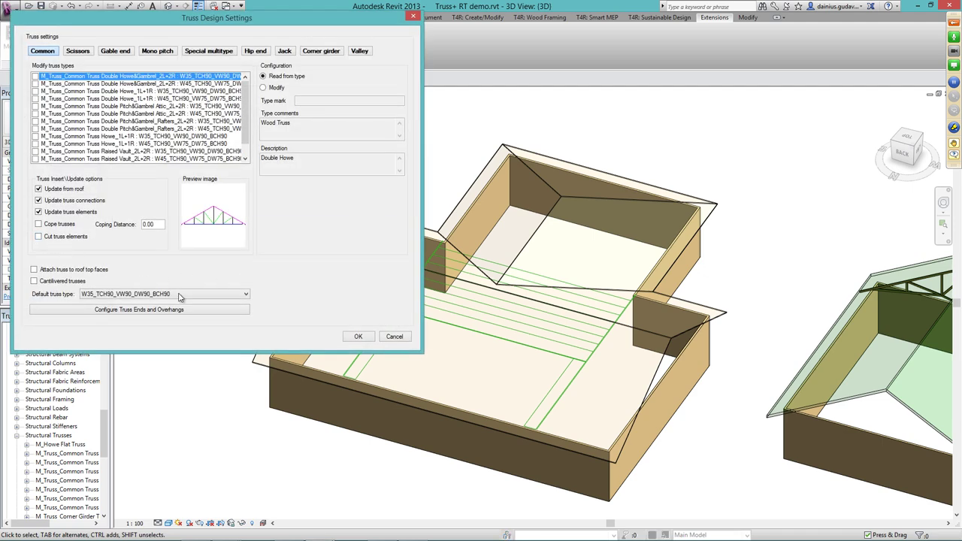
click(358, 338)
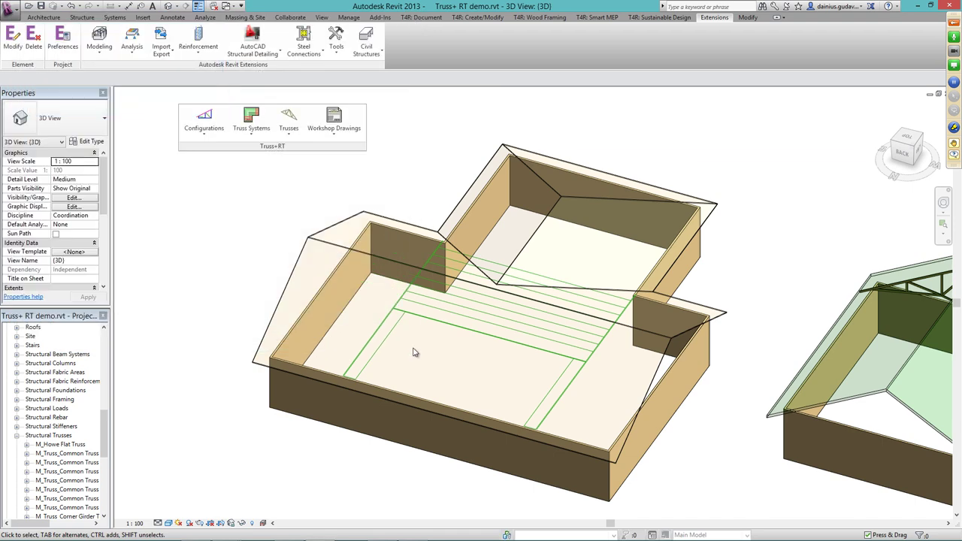
Select the model line at the building's left end and run Insert Truss by Selected Model Line.
click(390, 340)
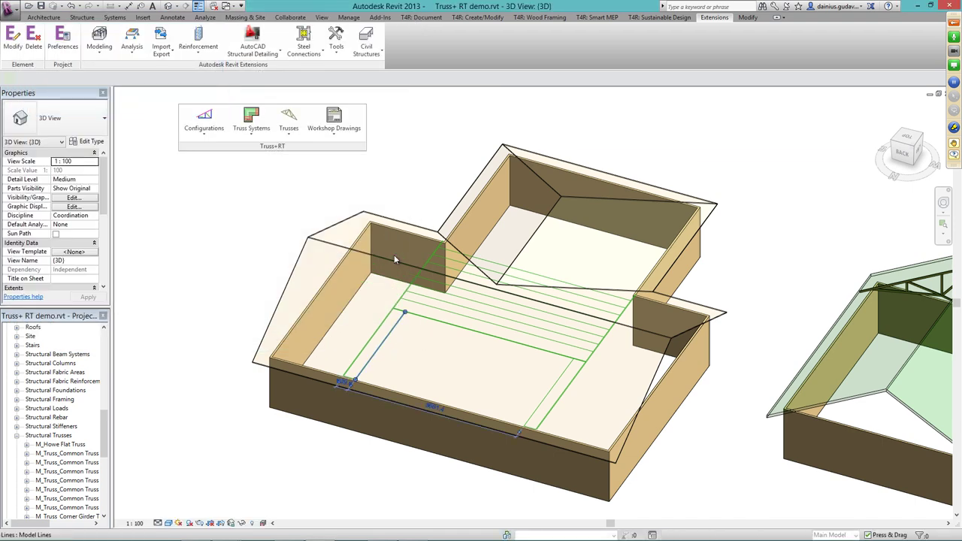
click(288, 137)
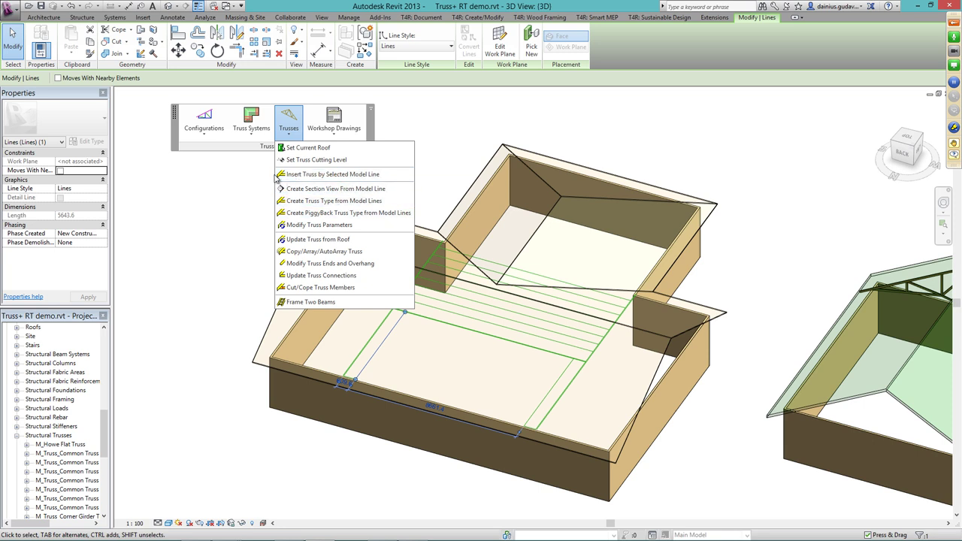
click(363, 179)
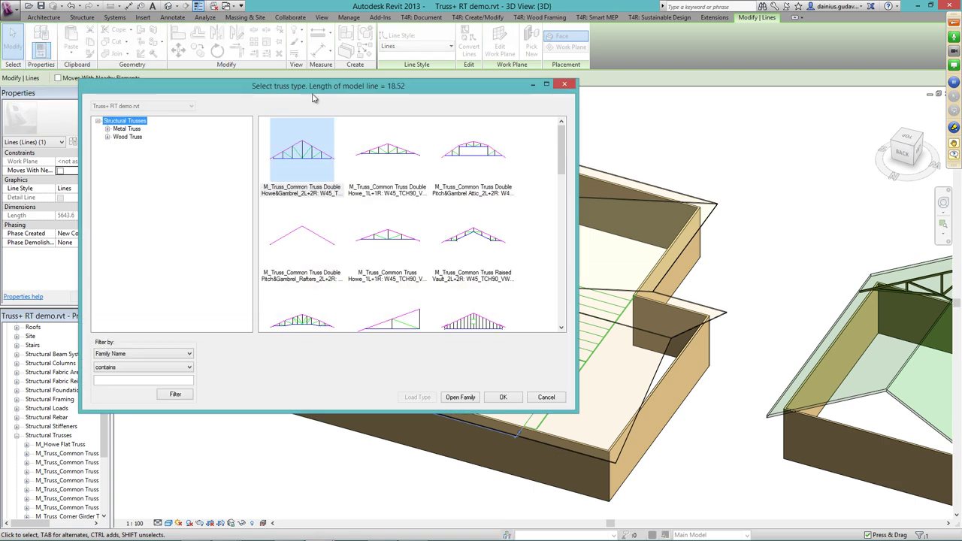
drag(325, 96, 457, 109)
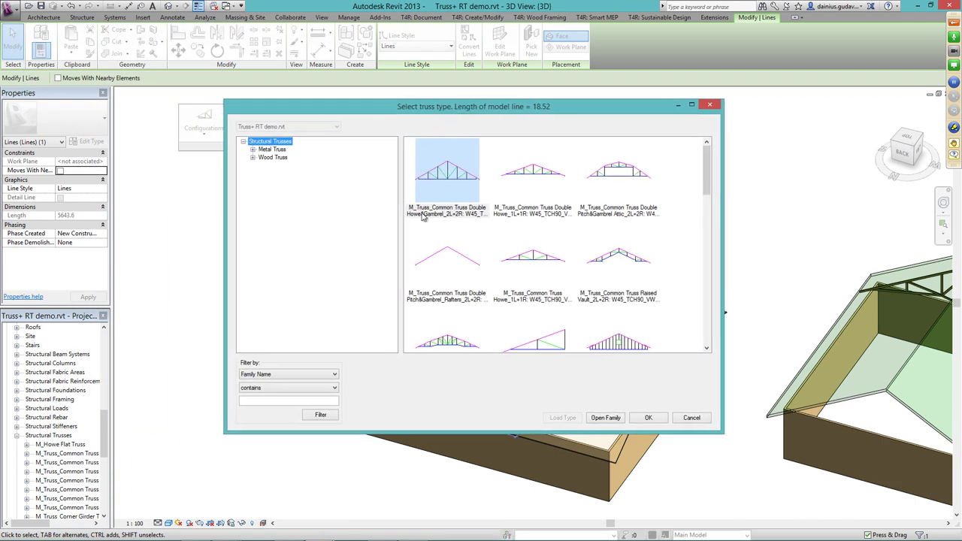
drag(707, 178, 704, 276)
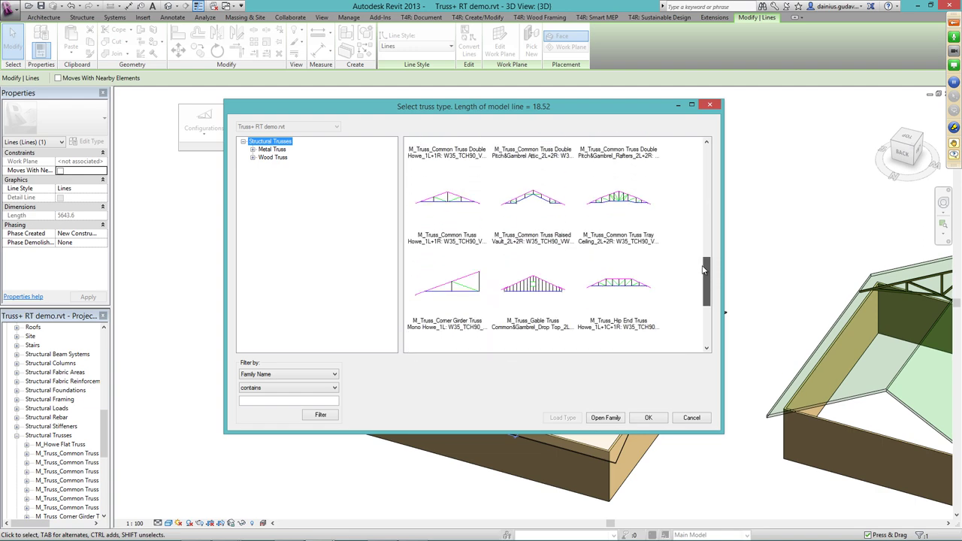
click(283, 155)
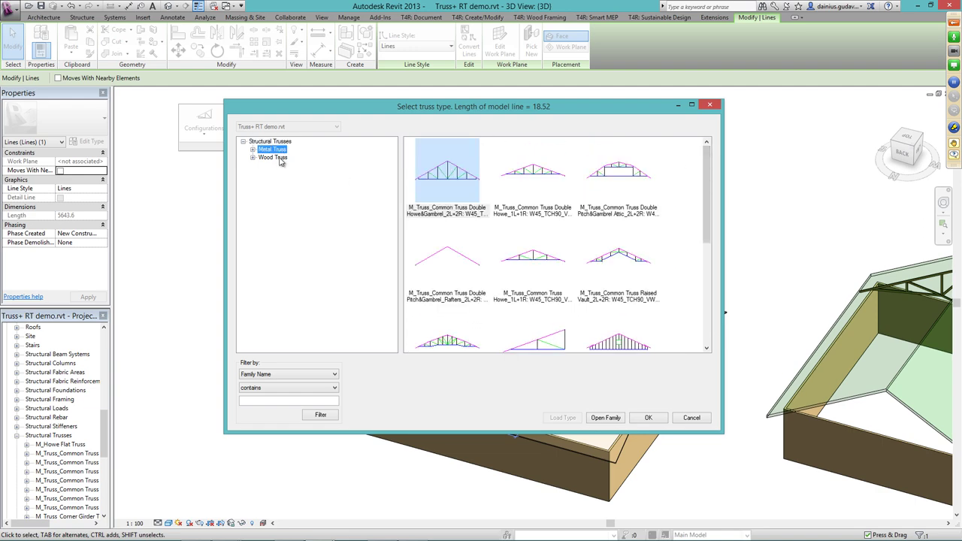
click(278, 158)
click(276, 151)
drag(704, 166, 712, 241)
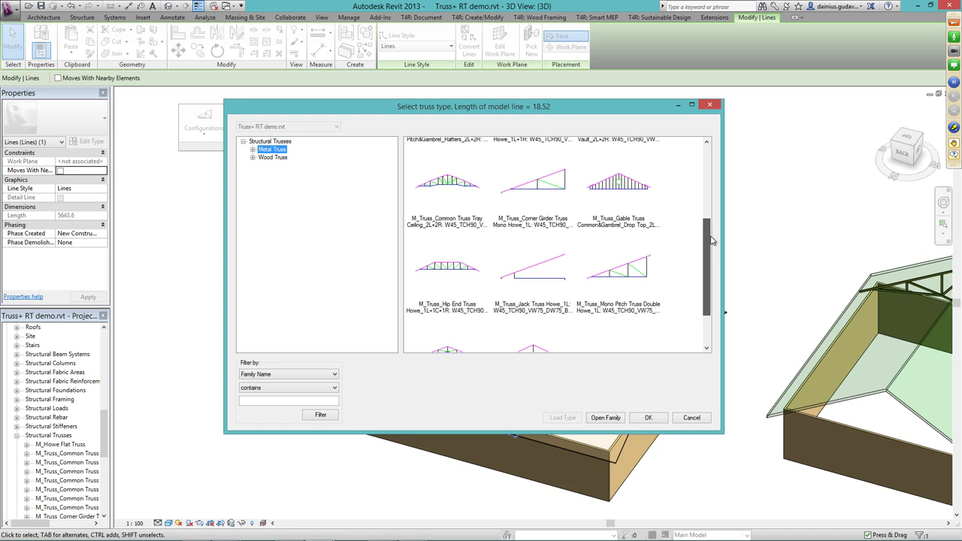
click(691, 418)
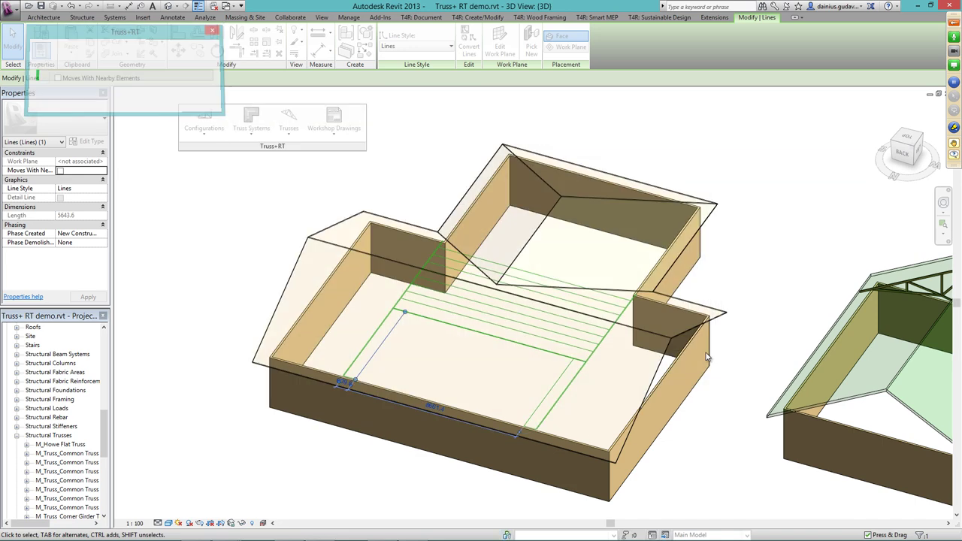
Open Metric Truss RT 2013 Permanent Demo from Recent Files, then return to the Truss+ RT 3D view.
key(Escape)
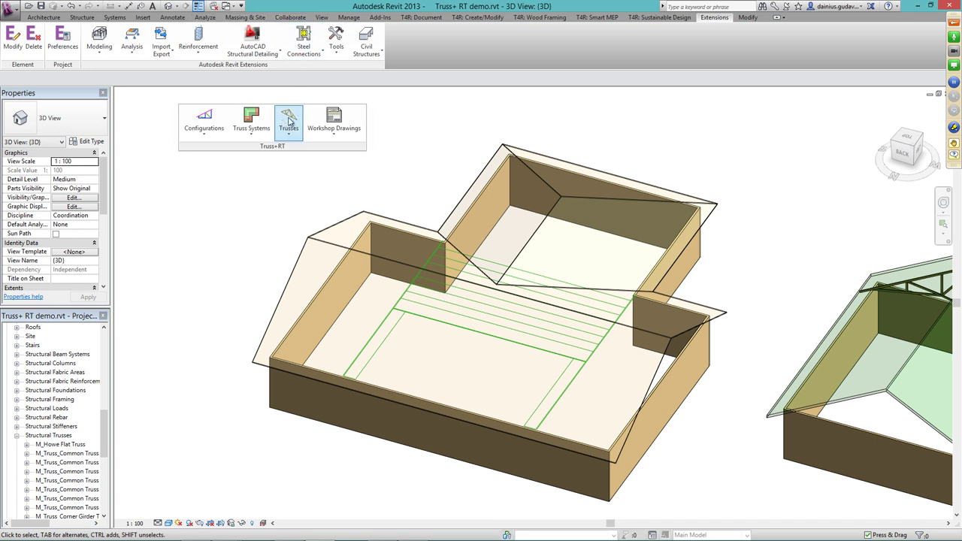
click(323, 18)
click(857, 47)
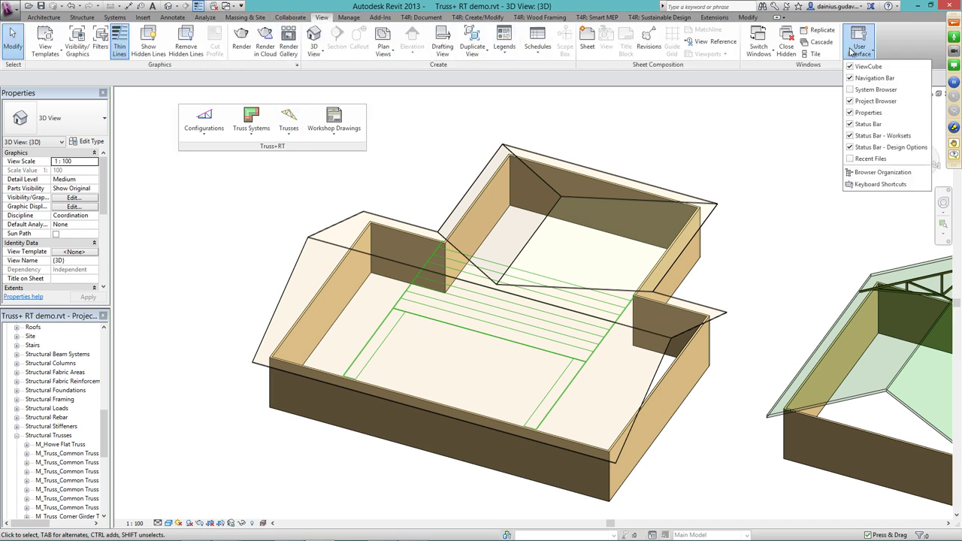
click(870, 159)
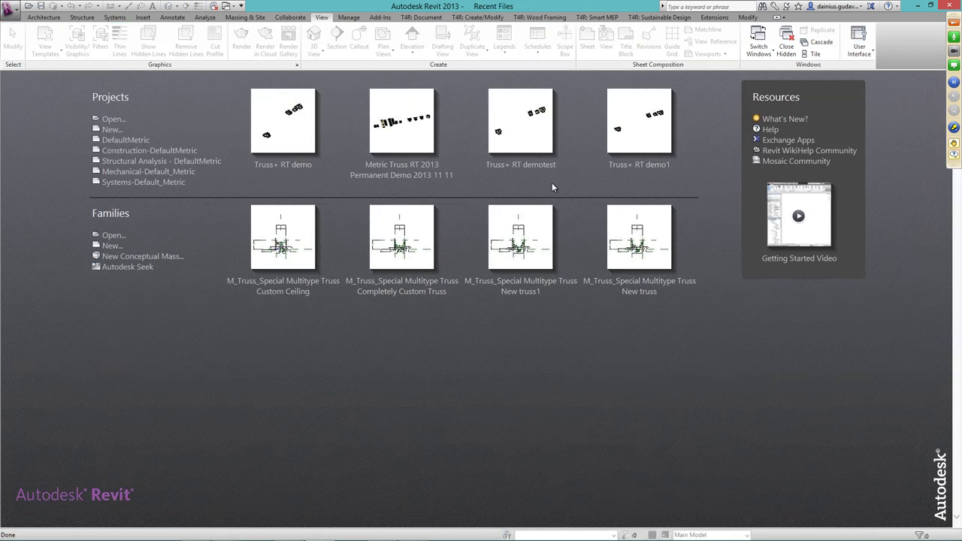
click(387, 169)
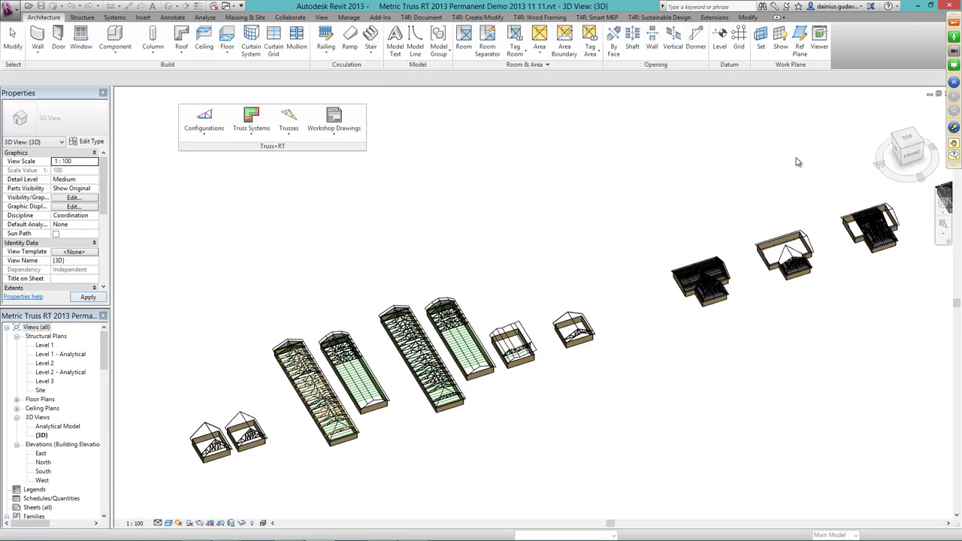
click(939, 96)
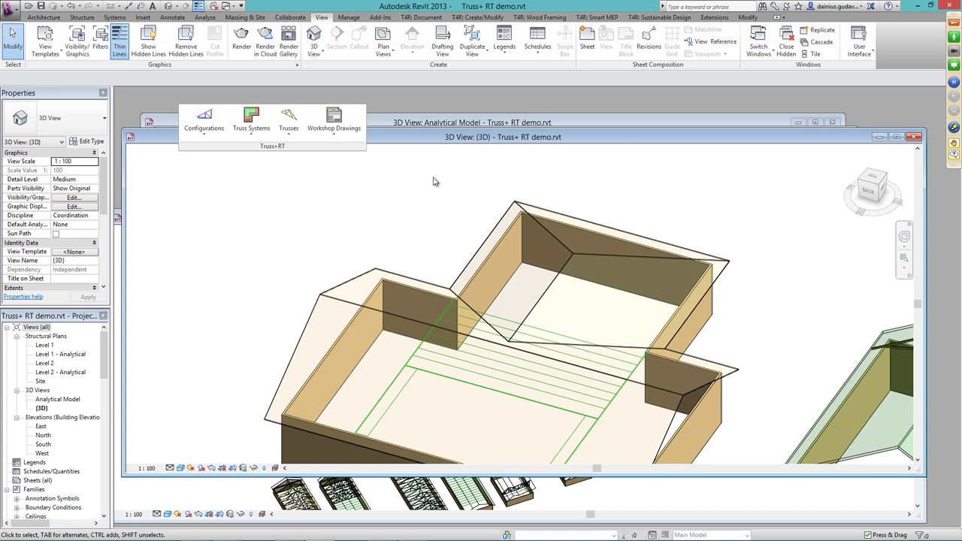
Select the left model line and start Insert Truss by Selected Model Line.
click(288, 134)
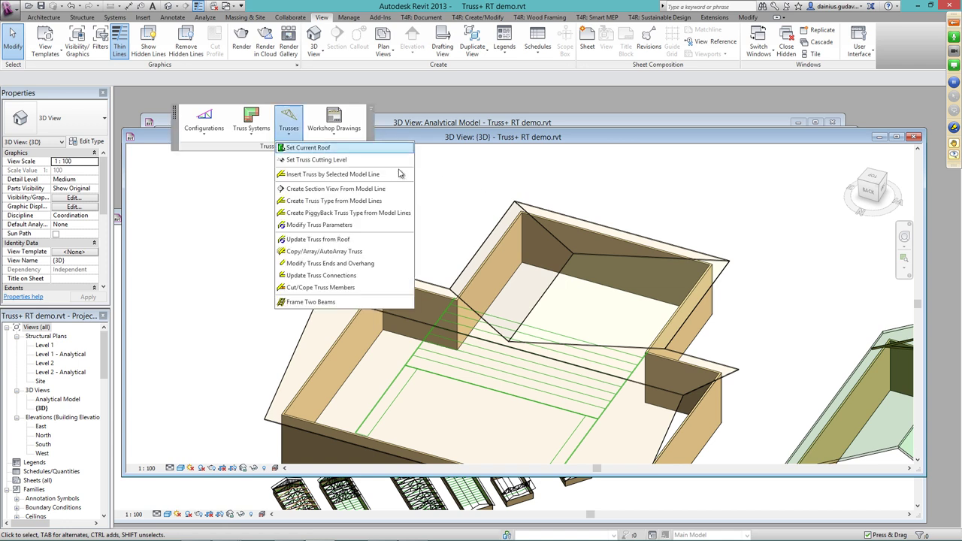
click(441, 184)
click(393, 403)
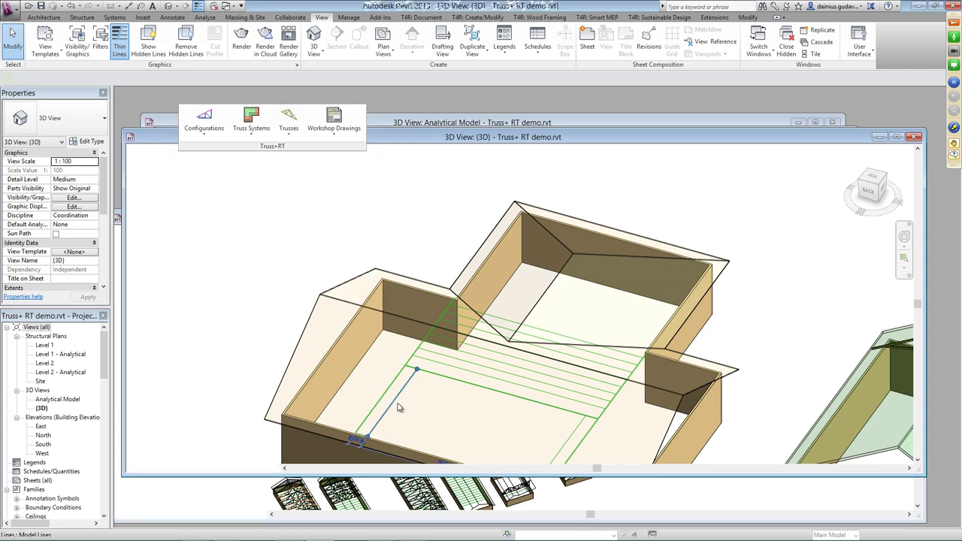
click(288, 121)
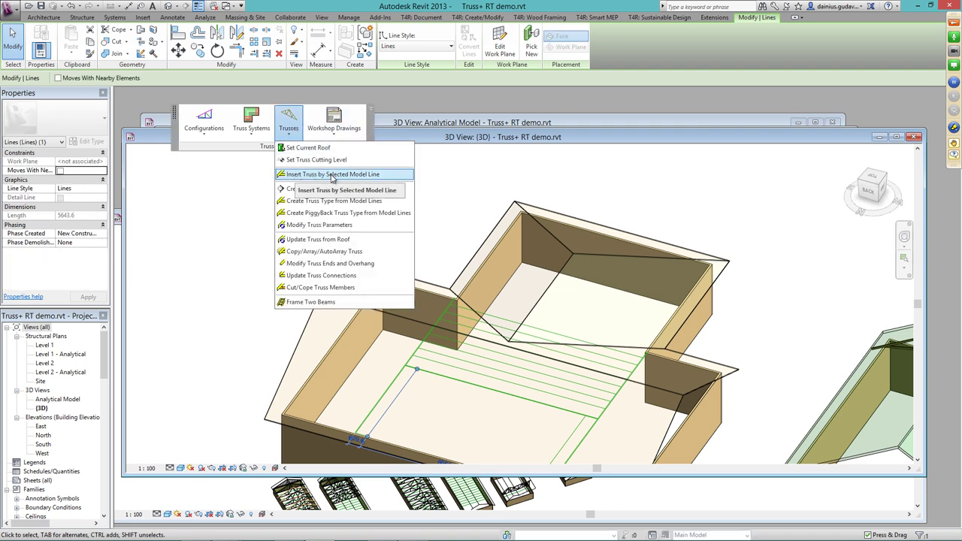
click(332, 174)
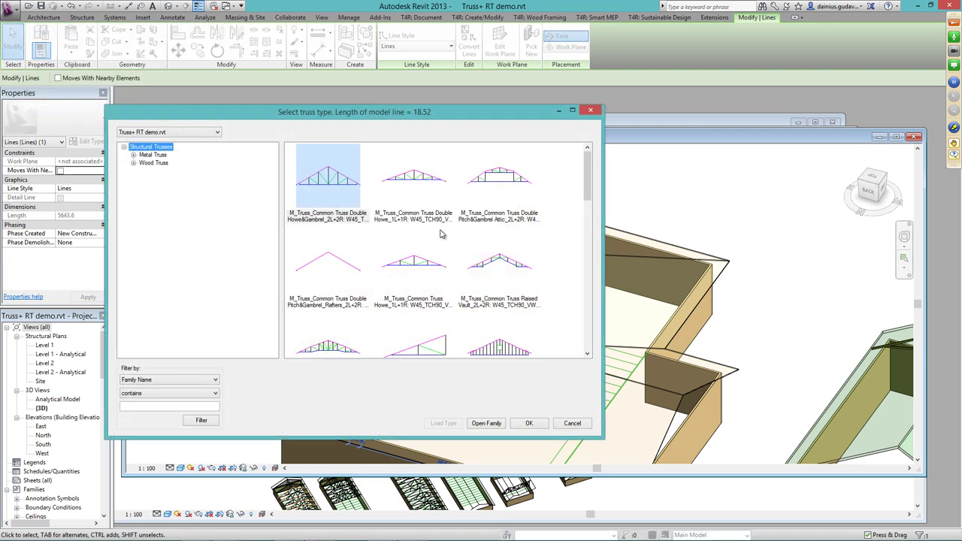
drag(203, 115, 305, 135)
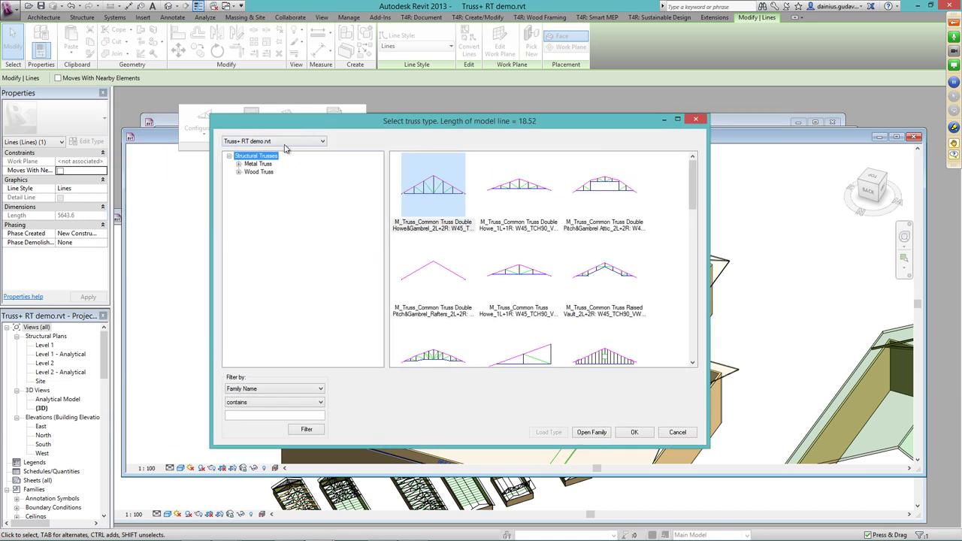
Switch the library to Metric Truss RT 2013 and pick the Metal Corner Girder Truss Mono Queen type.
click(282, 141)
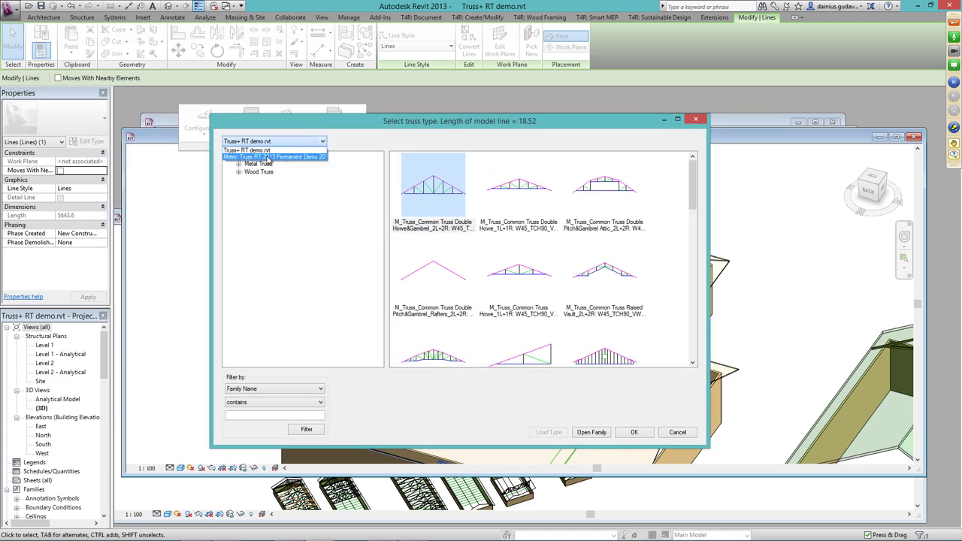
click(273, 157)
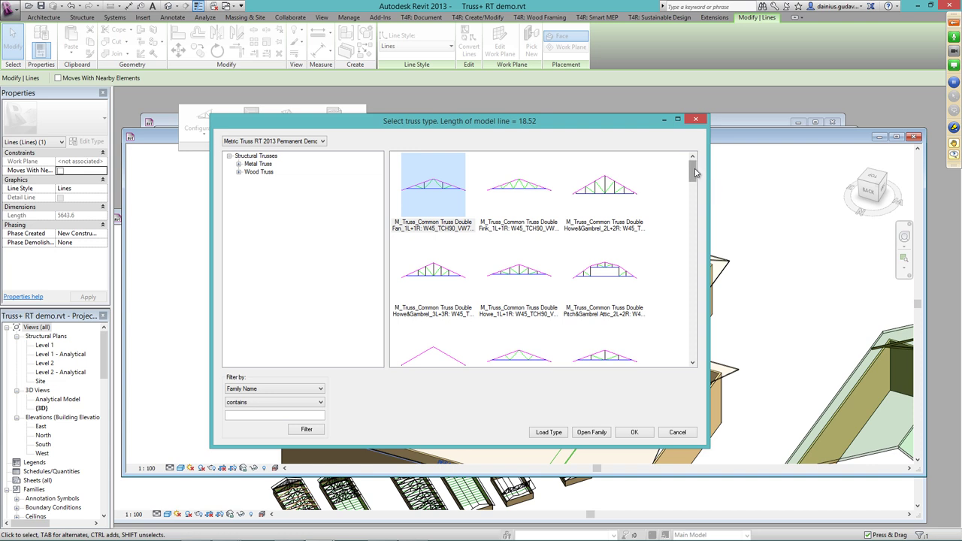
click(256, 165)
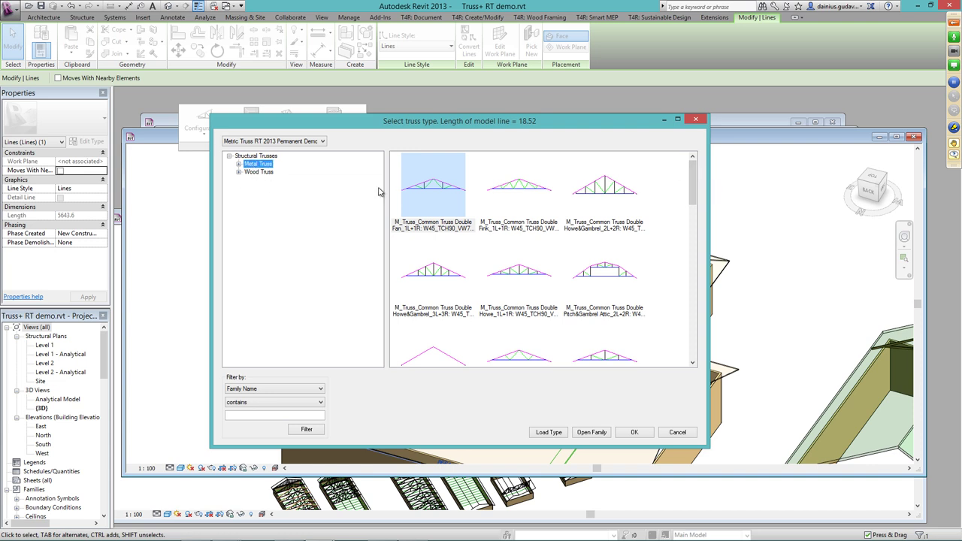
drag(691, 179, 689, 258)
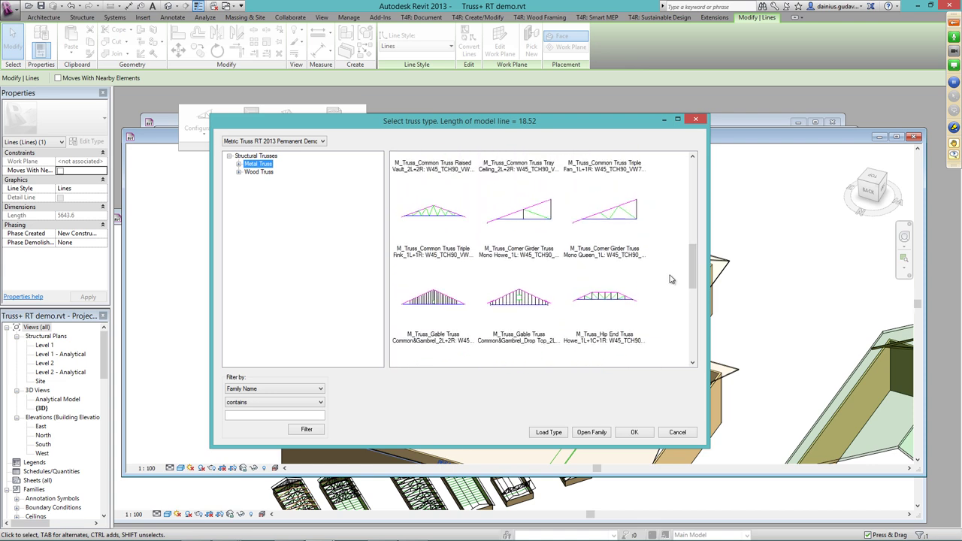
click(609, 233)
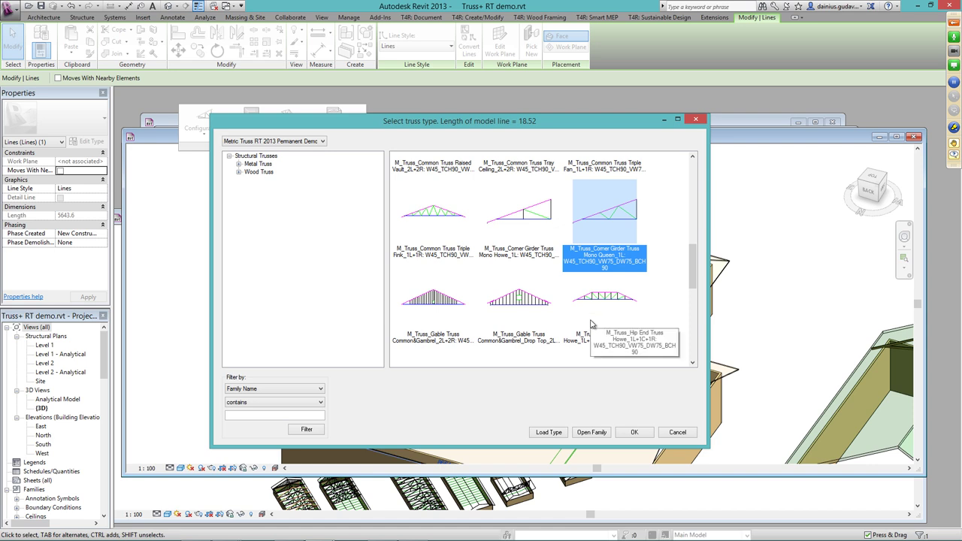
click(634, 433)
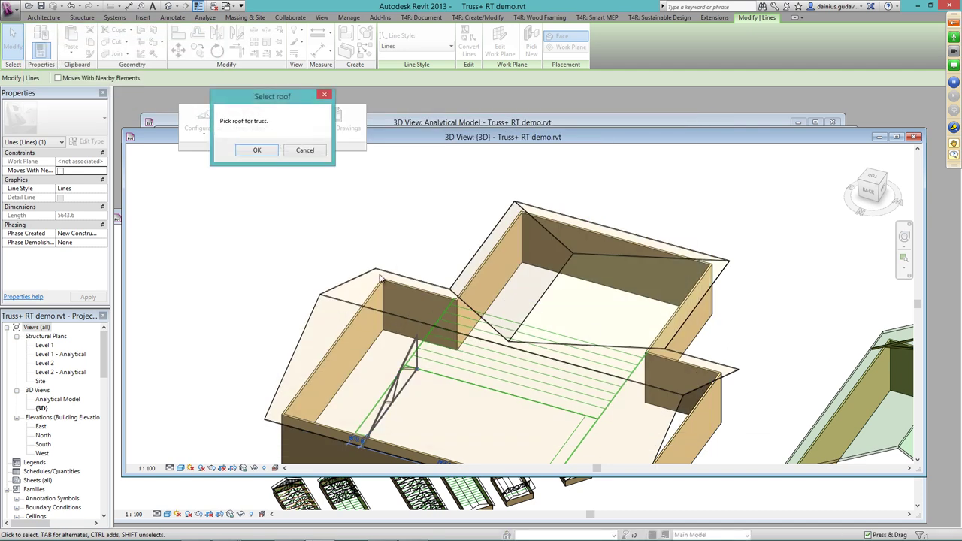
Pick the wing's roof to fit the corner girder truss, then deselect and zoom out.
click(255, 151)
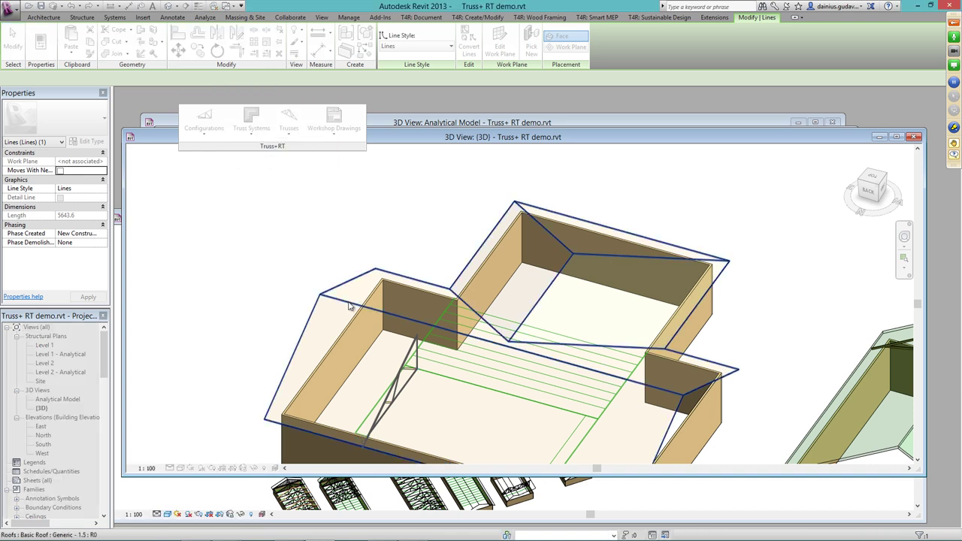
click(349, 383)
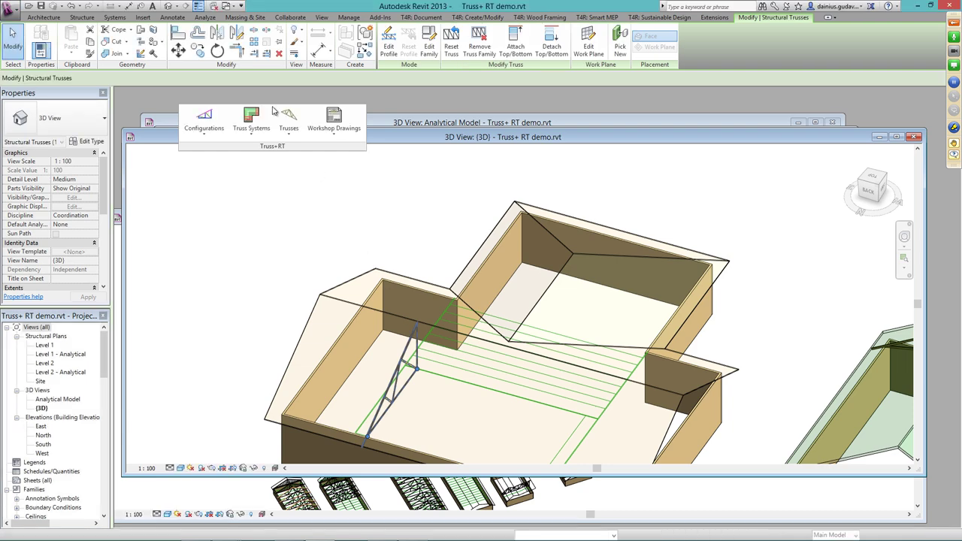
click(245, 231)
scroll(355, 273, down, 2)
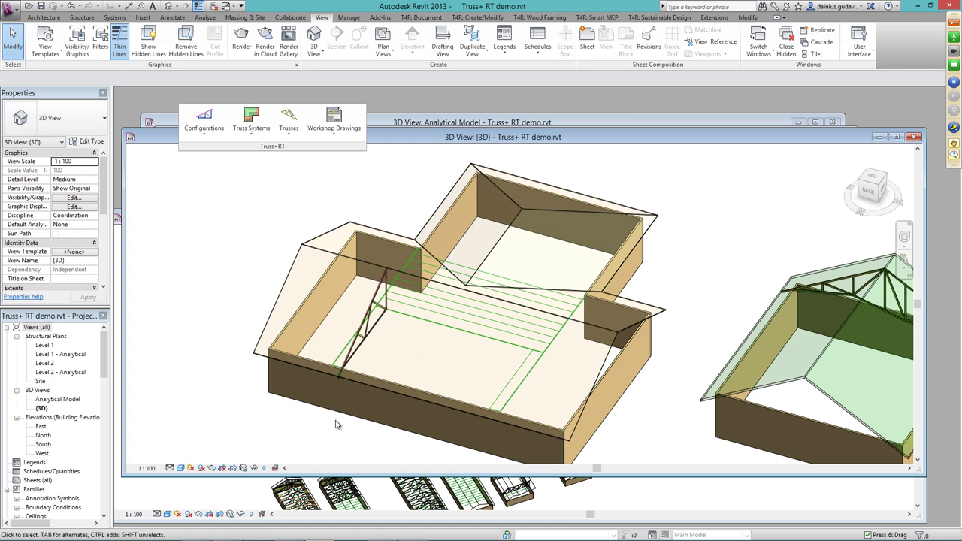
Insert a Corner Girder Truss Mono Queen along the right-side model line.
click(526, 367)
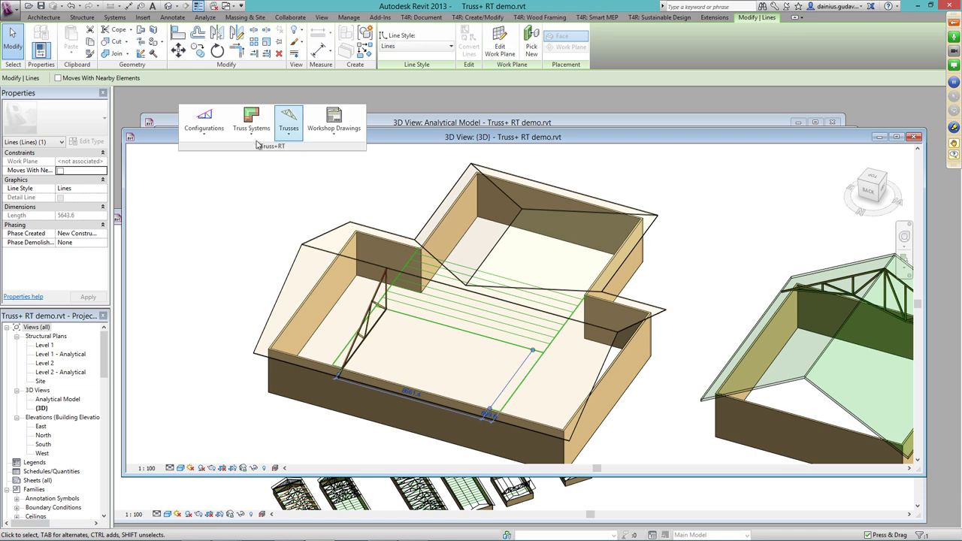
click(289, 127)
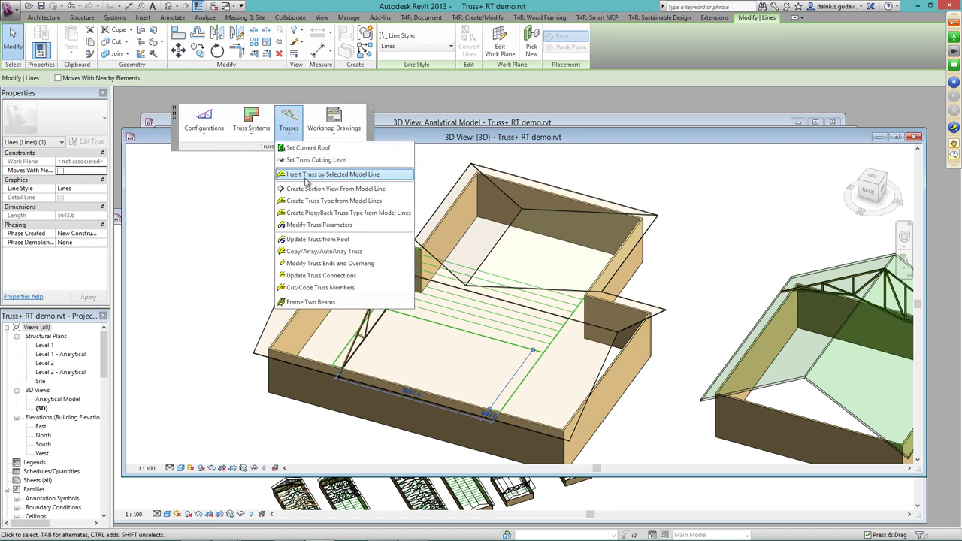
click(305, 175)
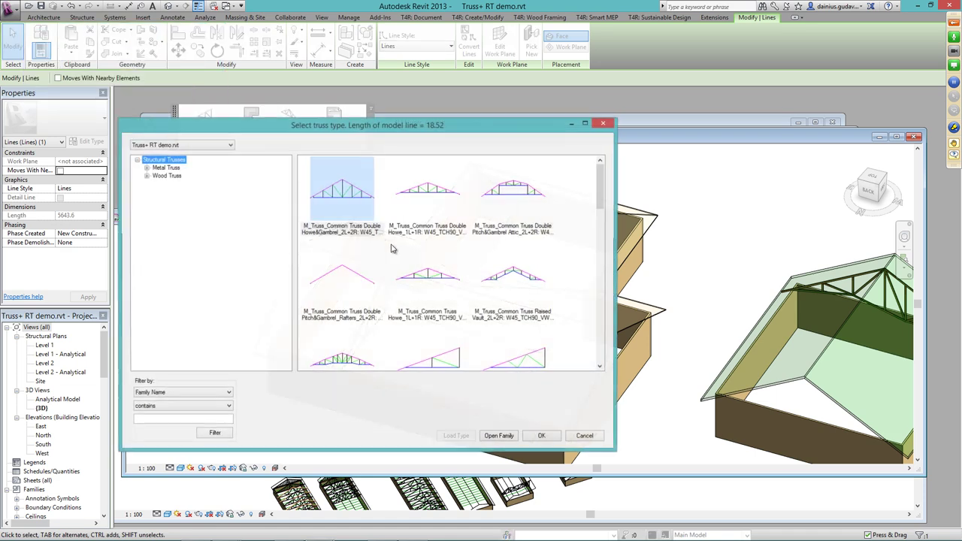
click(162, 168)
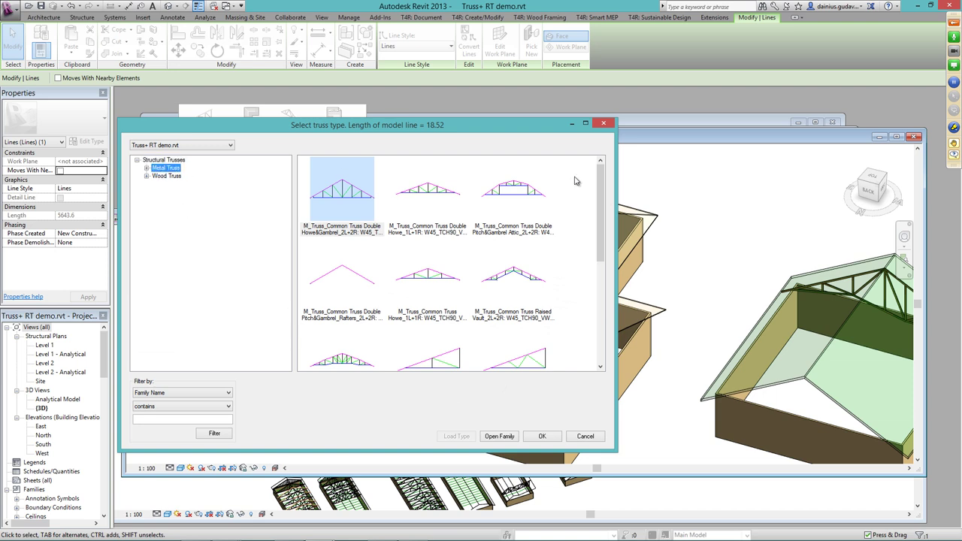
scroll(601, 207, down, 5)
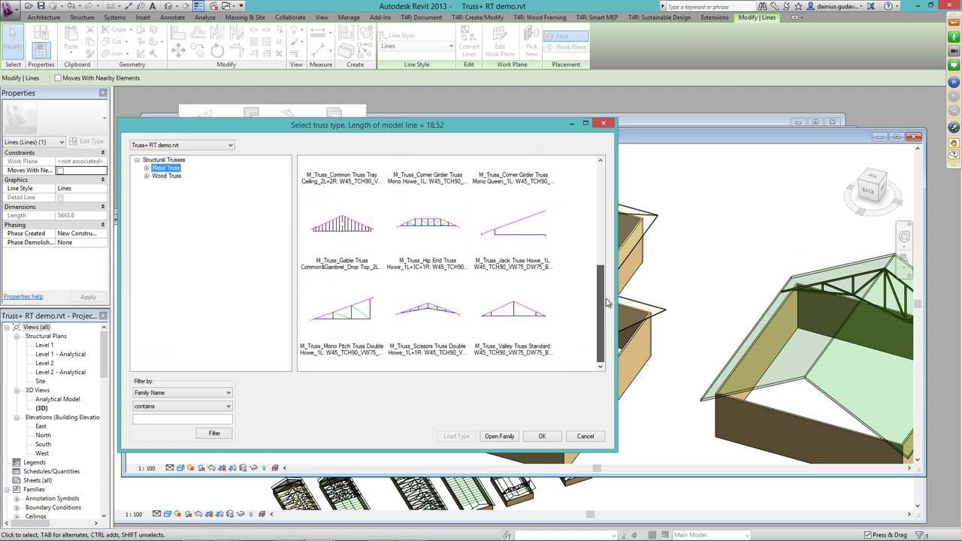
scroll(606, 276, up, 2)
click(513, 214)
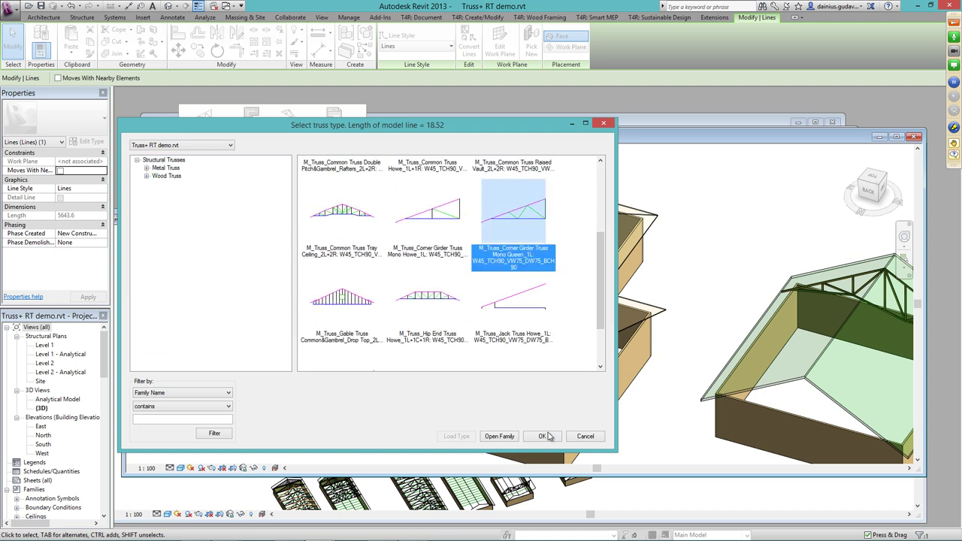
click(542, 437)
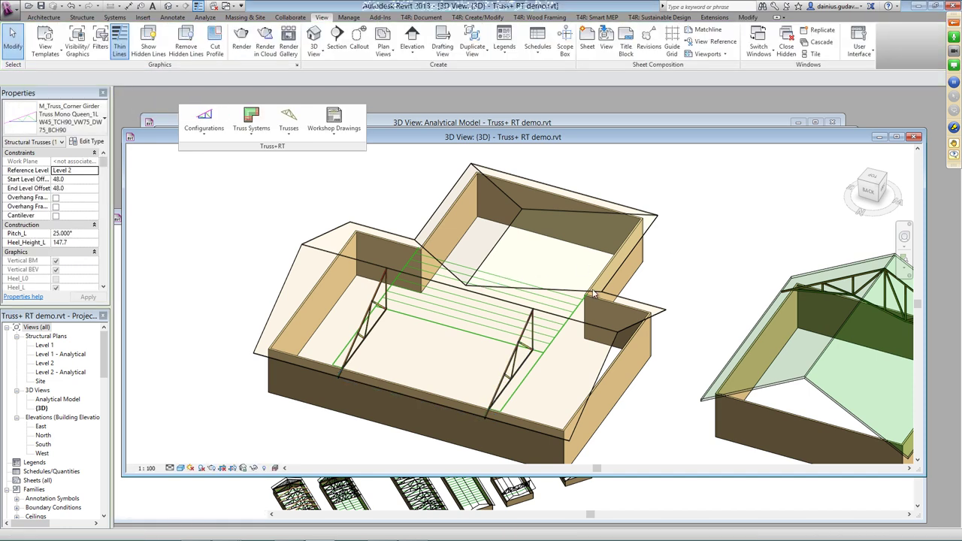
AutoCopy the girder truss between the two girders at 800 spacing.
click(528, 372)
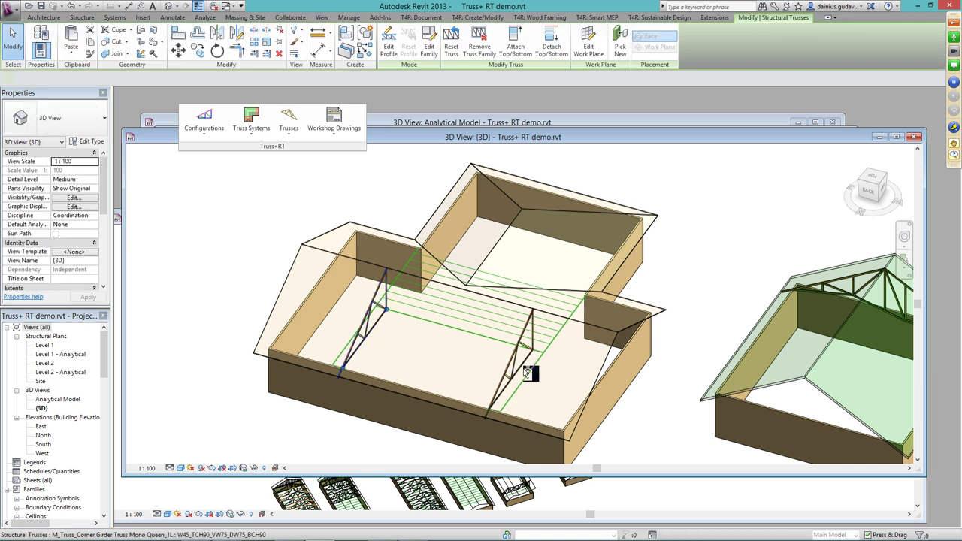
click(258, 133)
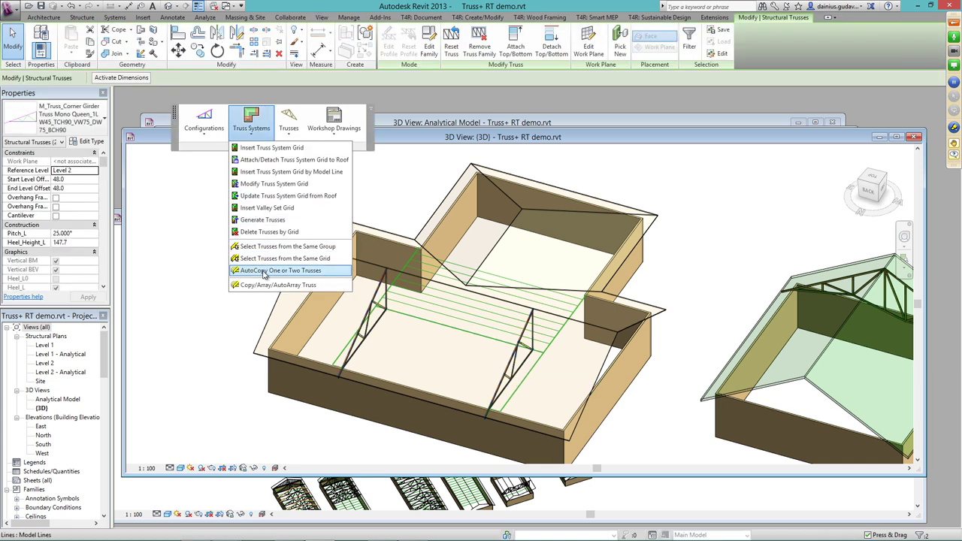
click(263, 270)
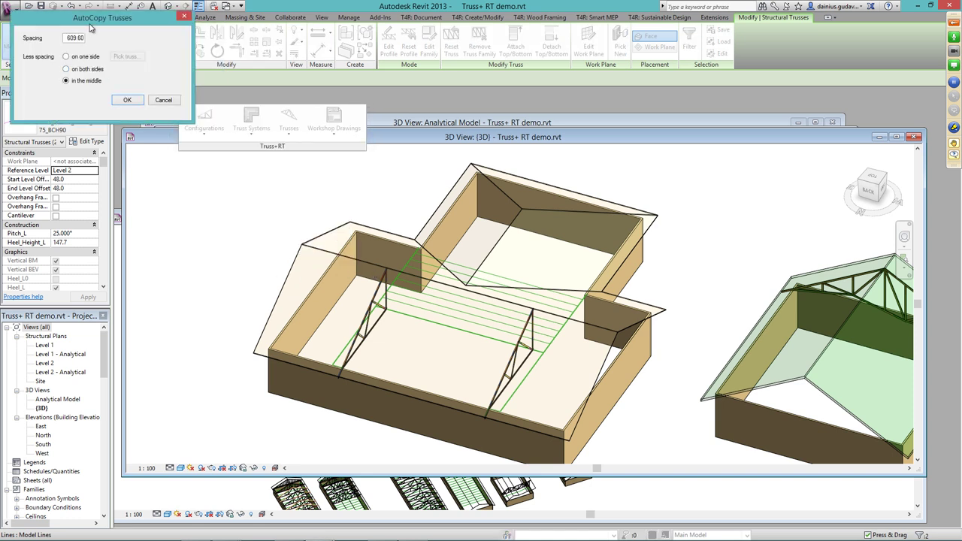
drag(90, 24, 208, 147)
double_click(196, 152)
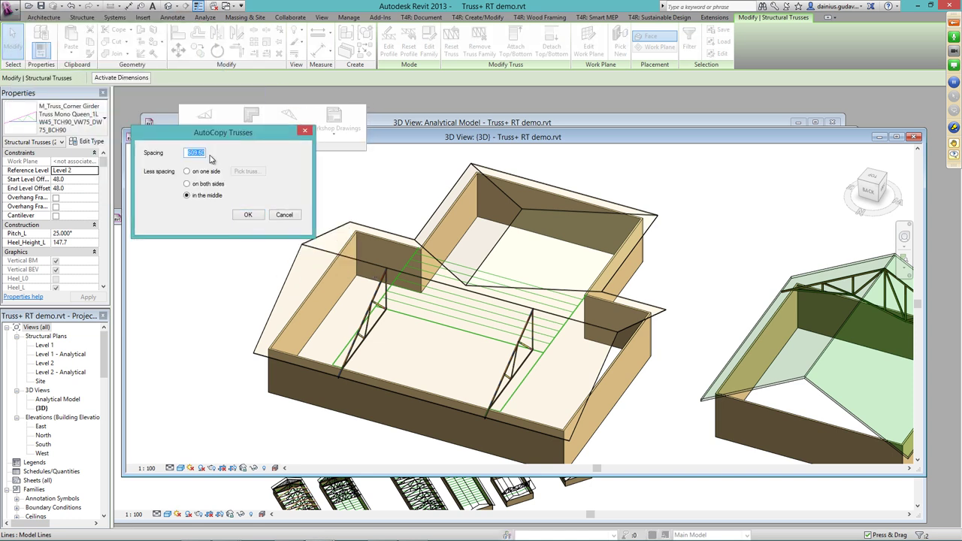
click(257, 218)
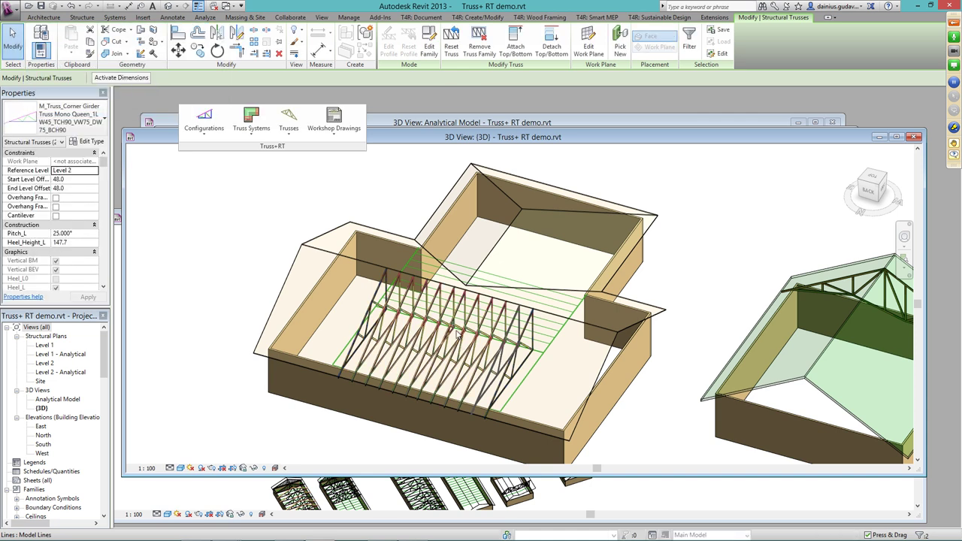
Orbit around the new trusses and select the model line across the second wing.
scroll(457, 333, up, 8)
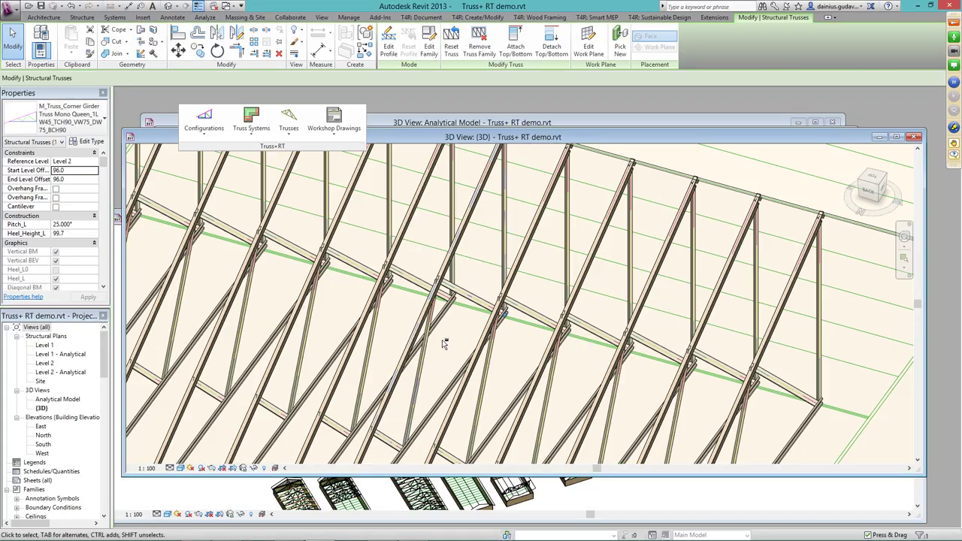
shift+middle_drag(444, 344, 291, 370)
scroll(332, 375, down, 5)
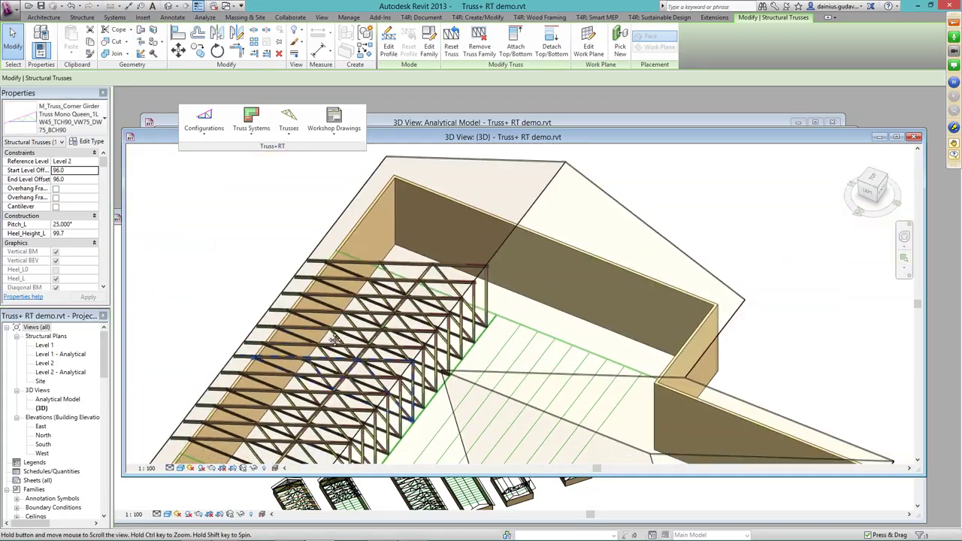
shift+middle_drag(334, 340, 481, 395)
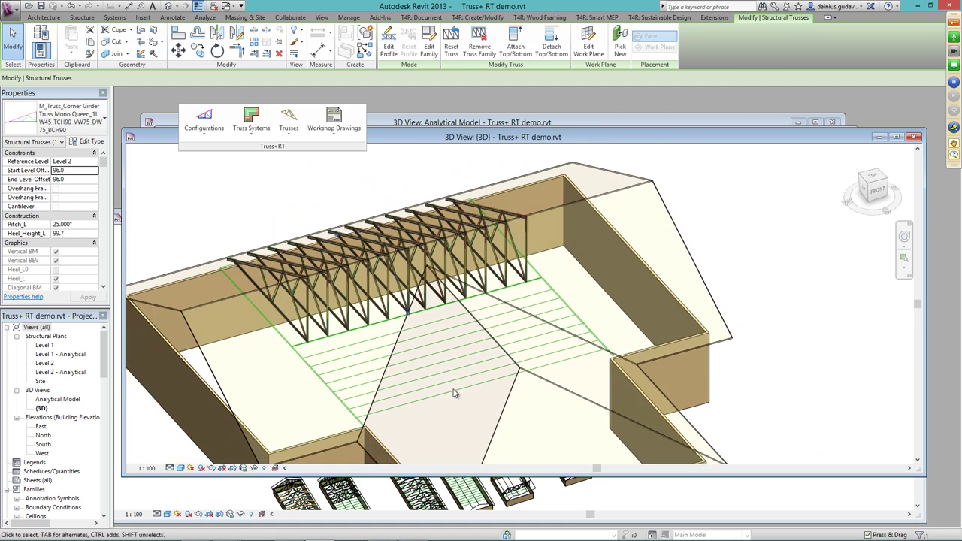
click(456, 390)
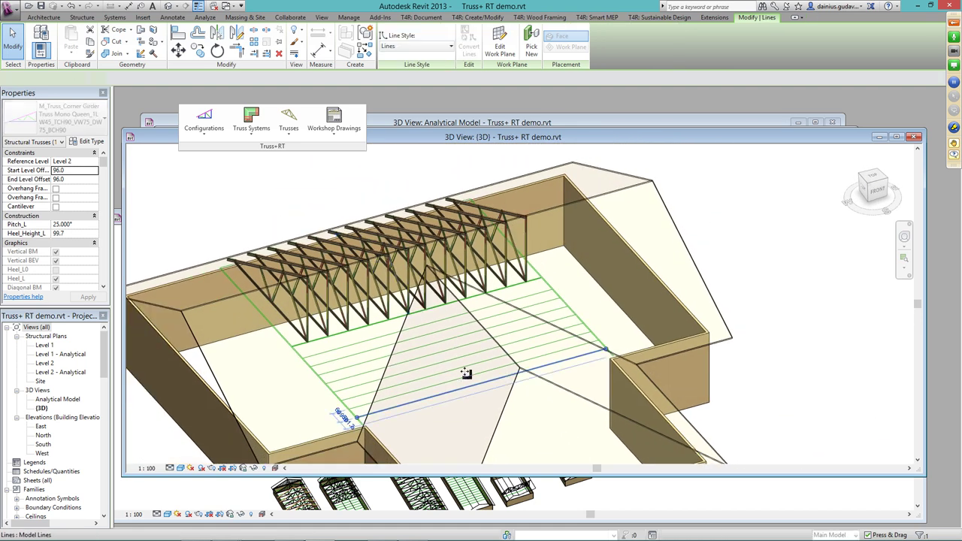
Insert a Wood Truss Double Howe&Gambrel along the second wing's model line.
click(289, 135)
click(323, 188)
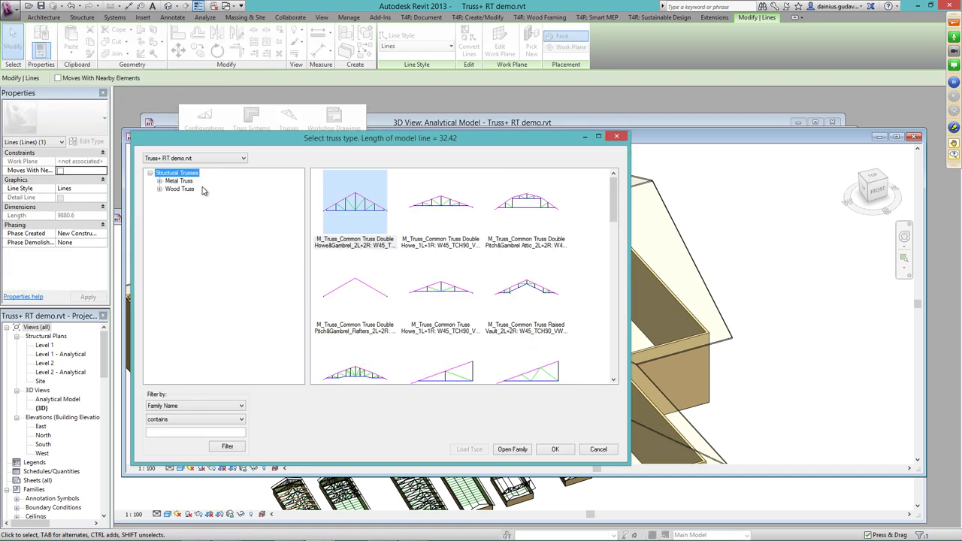
click(184, 189)
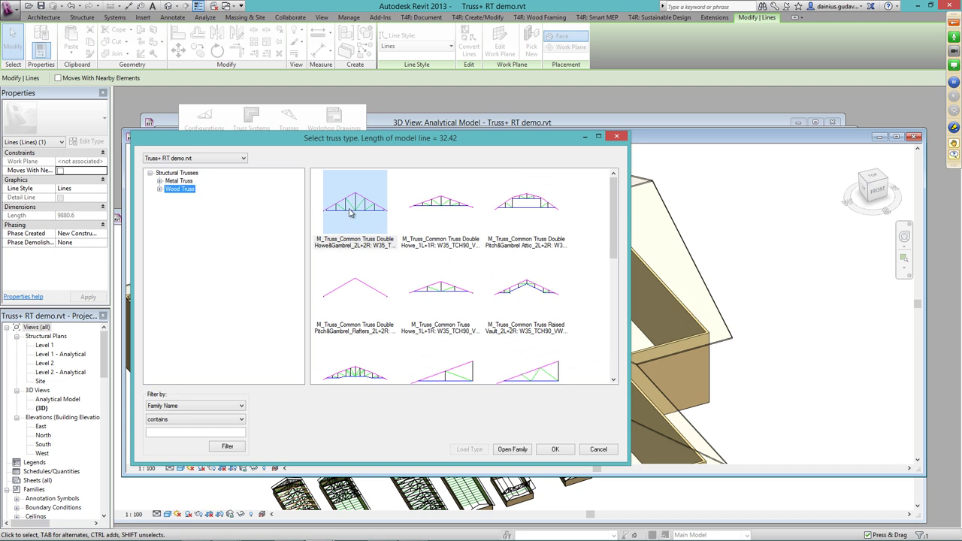
click(348, 210)
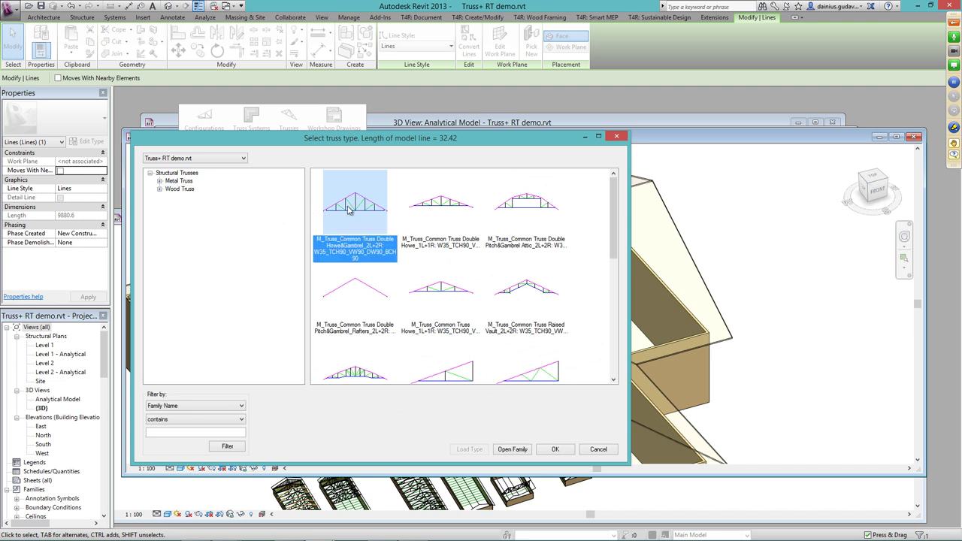
click(552, 449)
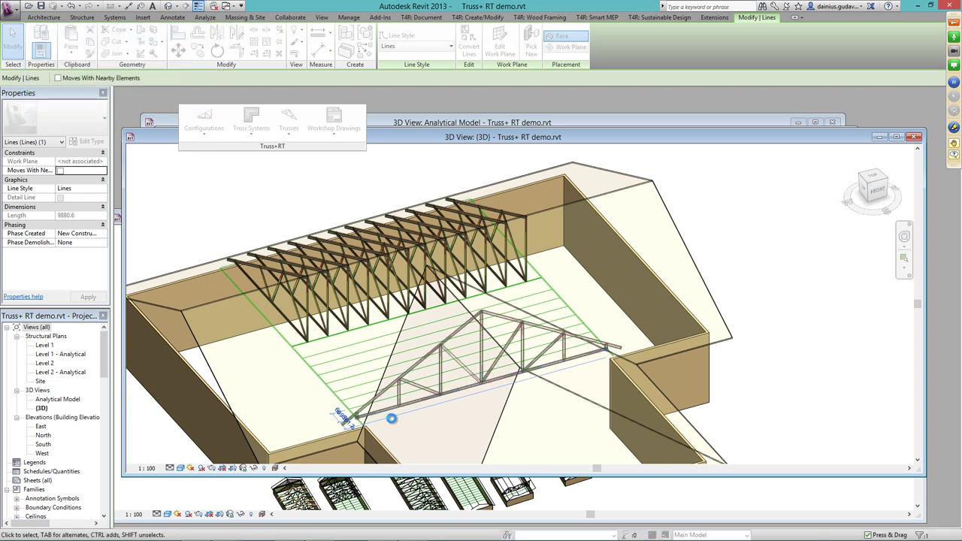
click(390, 419)
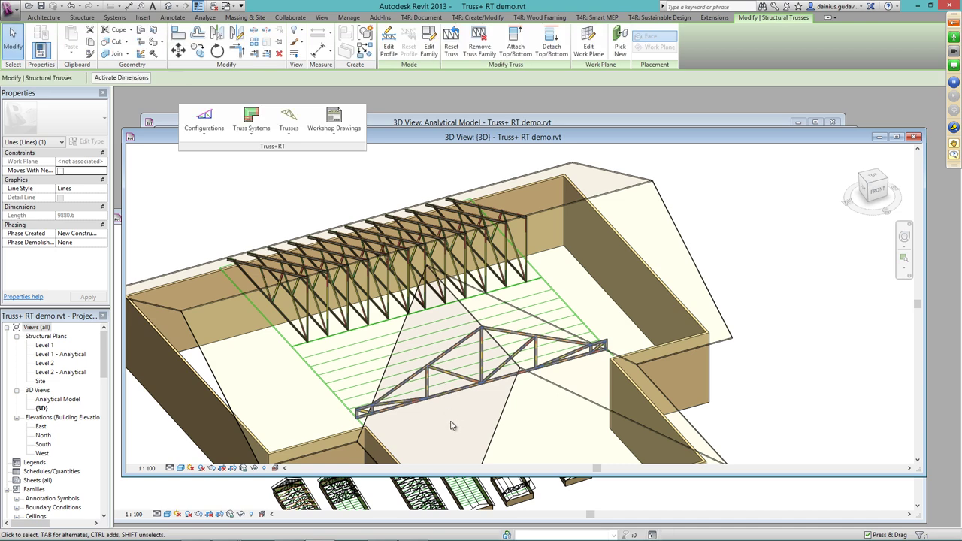
Clear the selection, orbit to the new Howe&Gambrel truss, and select it.
key(Escape)
shift+middle_drag(451, 425, 460, 310)
click(449, 305)
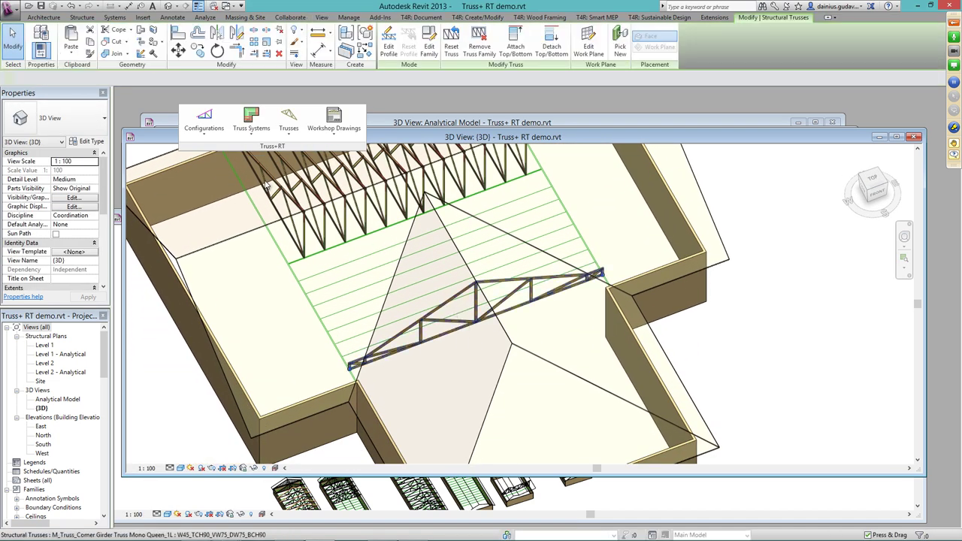
click(248, 128)
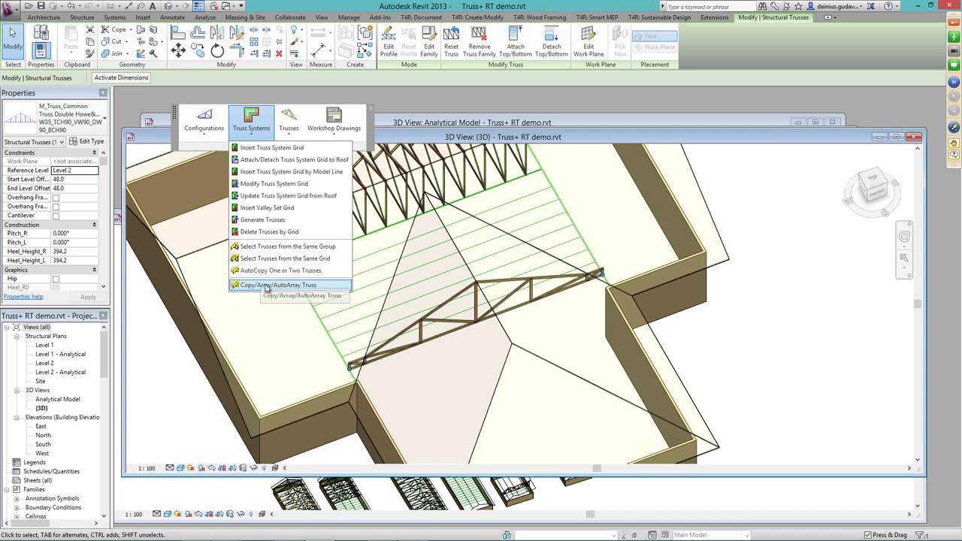
Array the Double Howe&Gambrel truss across the second wing using Copy/Array/AutoArray Truss.
click(266, 286)
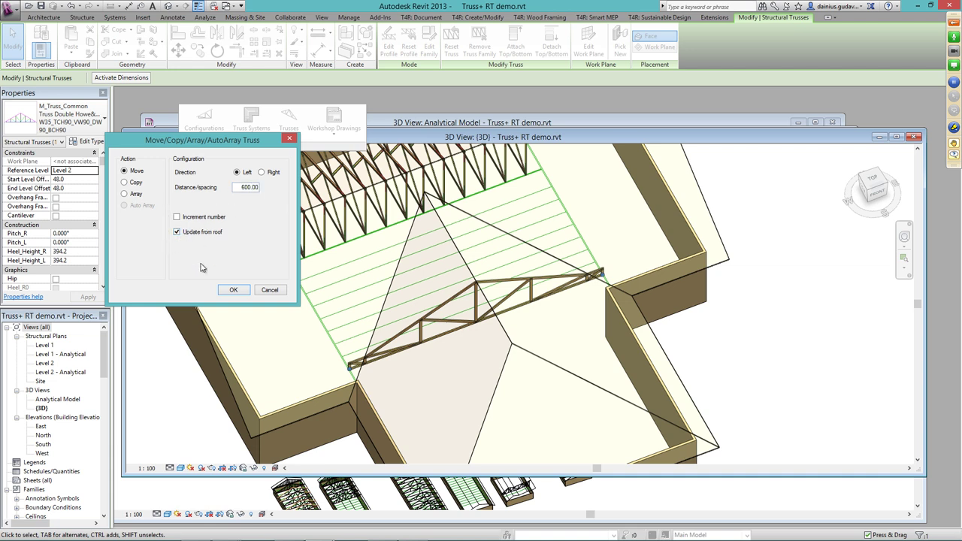
click(125, 194)
click(234, 290)
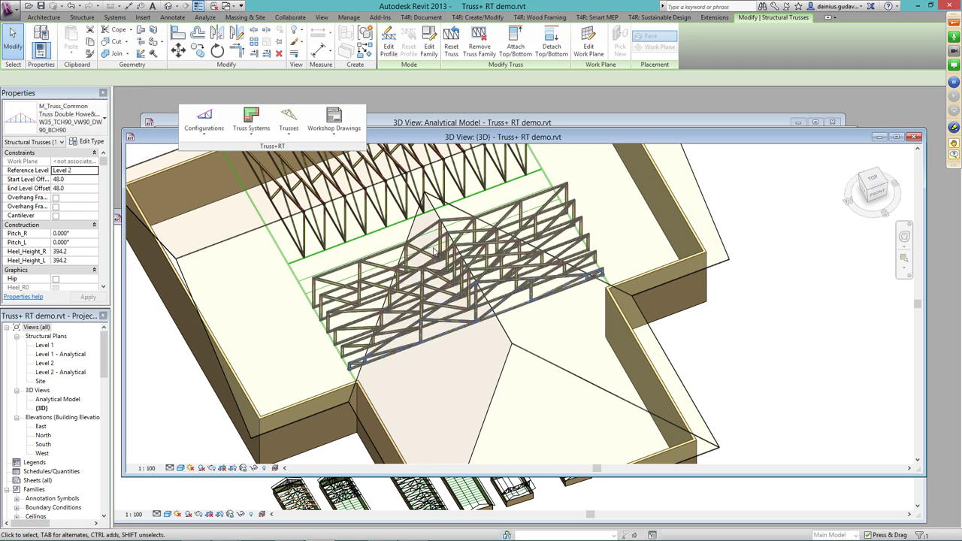
key(Escape)
scroll(434, 300, up, 3)
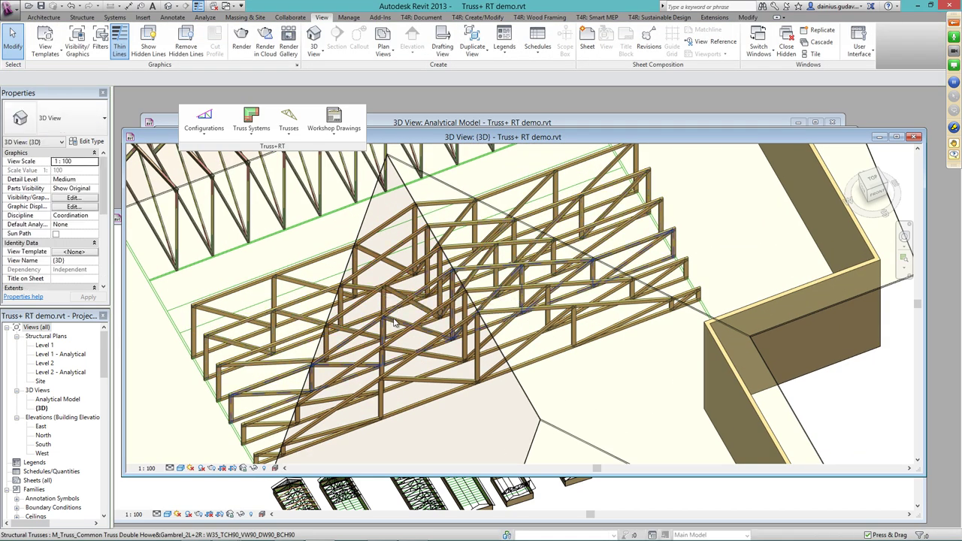
shift+middle_drag(387, 297, 466, 296)
scroll(466, 296, up, 5)
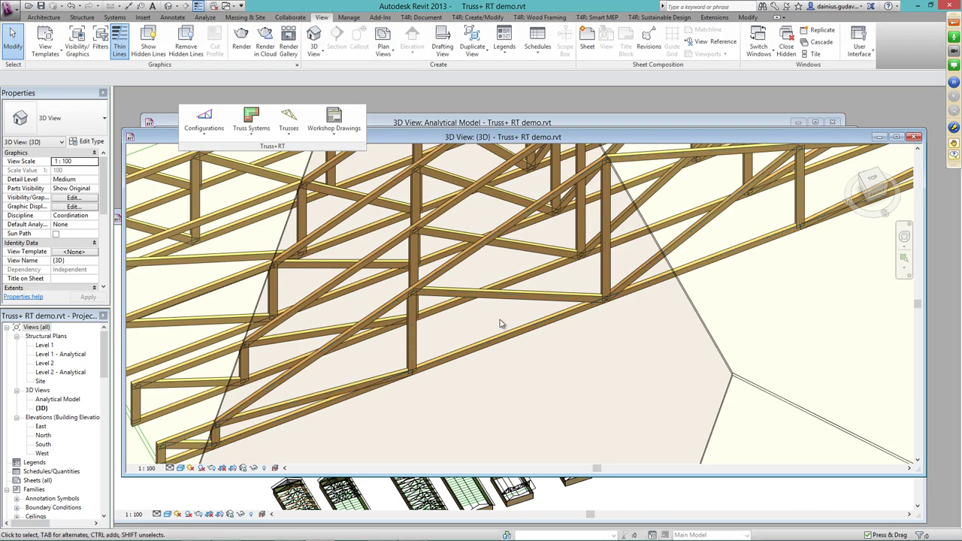
shift+middle_drag(433, 272, 548, 365)
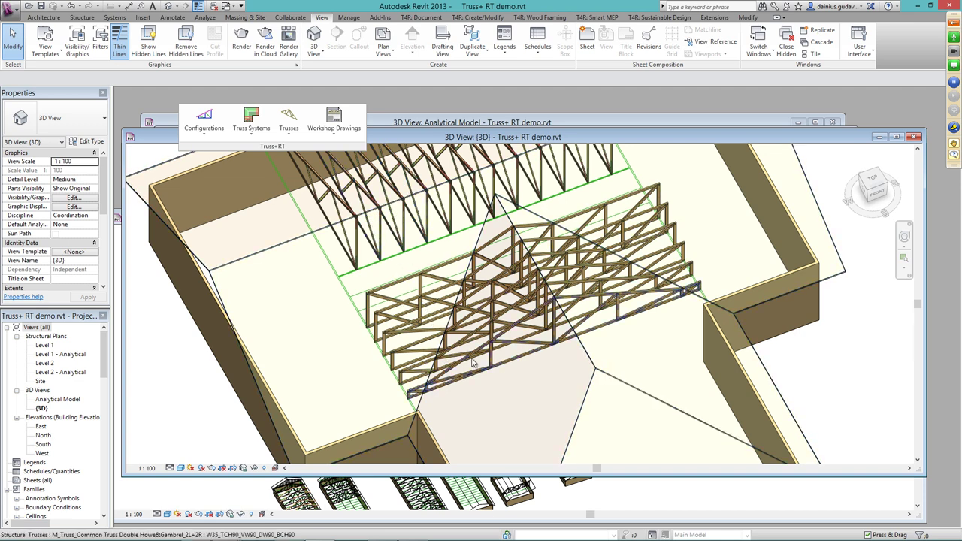
middle_drag(501, 384, 471, 352)
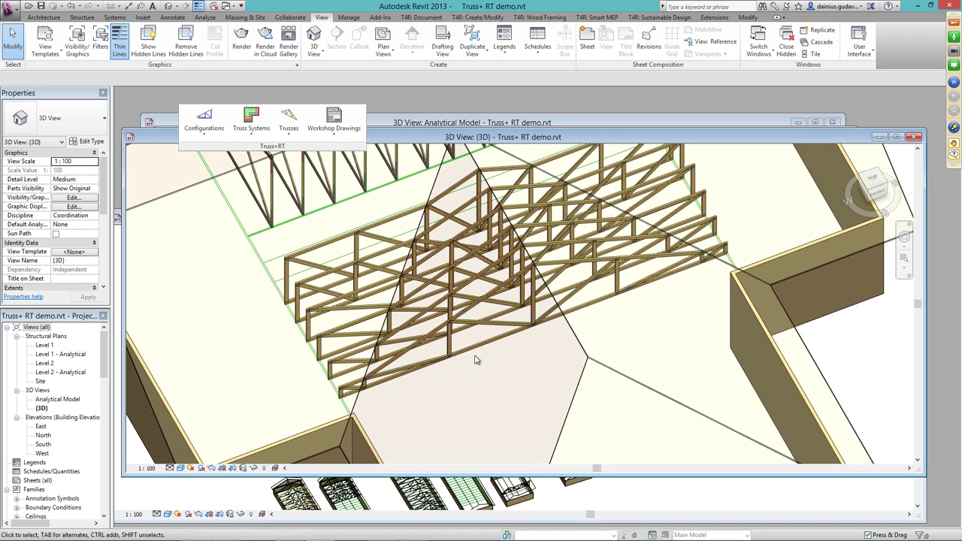
scroll(481, 361, up, 3)
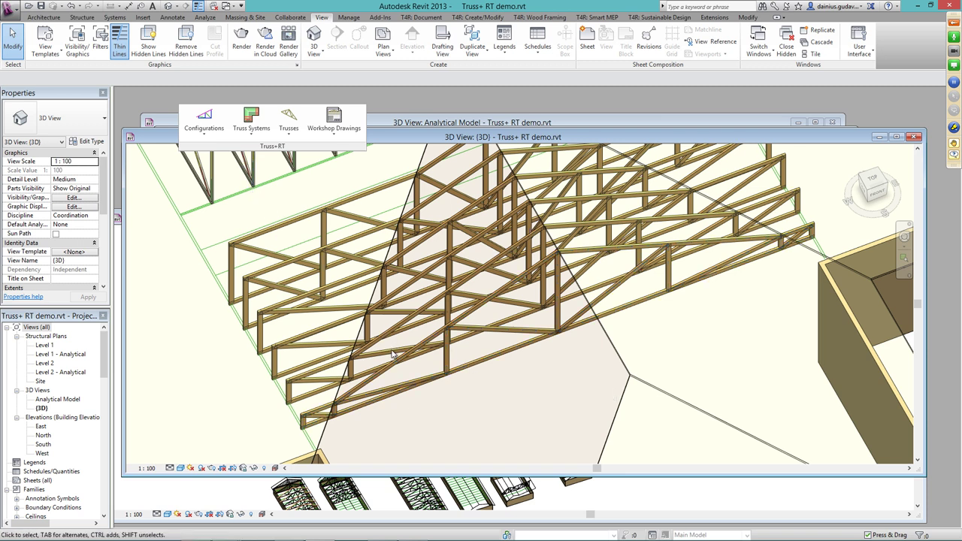
click(203, 120)
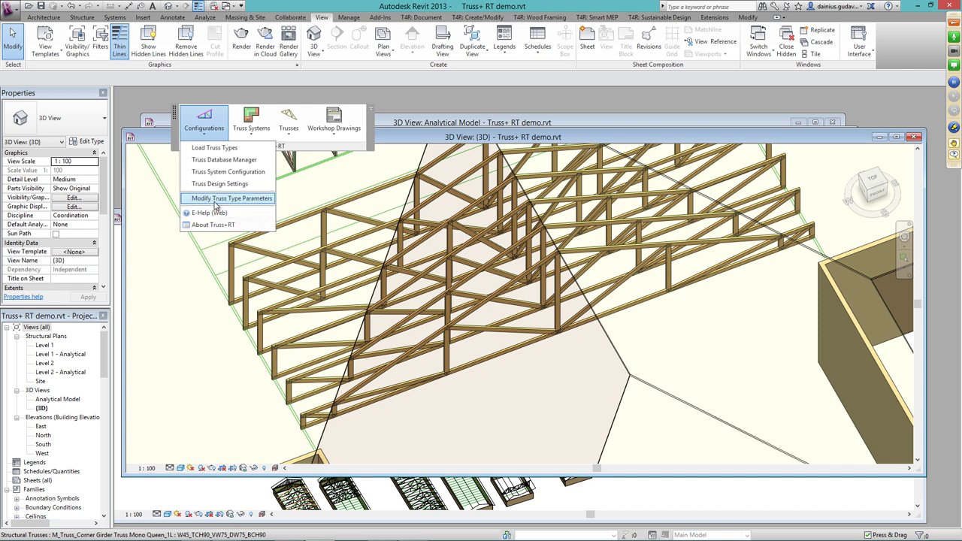
click(214, 183)
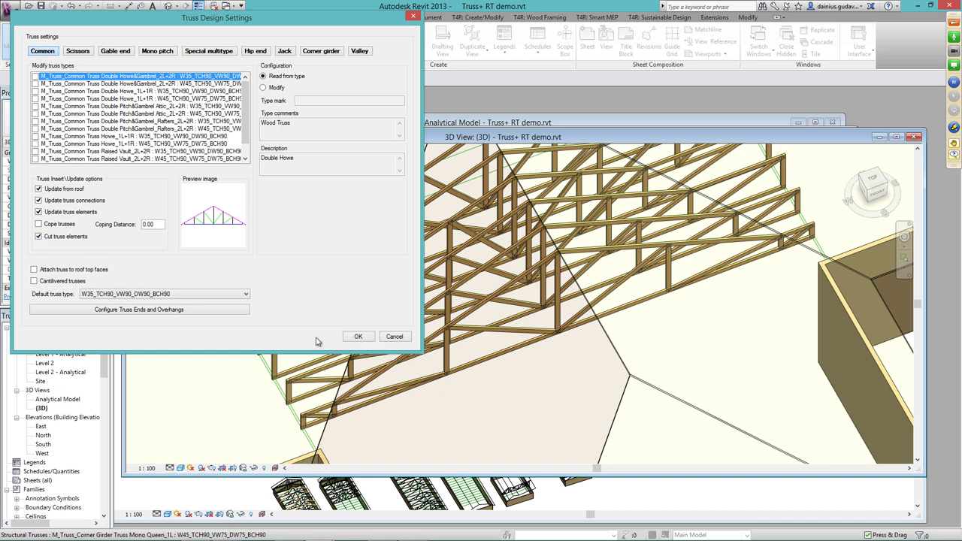
click(360, 336)
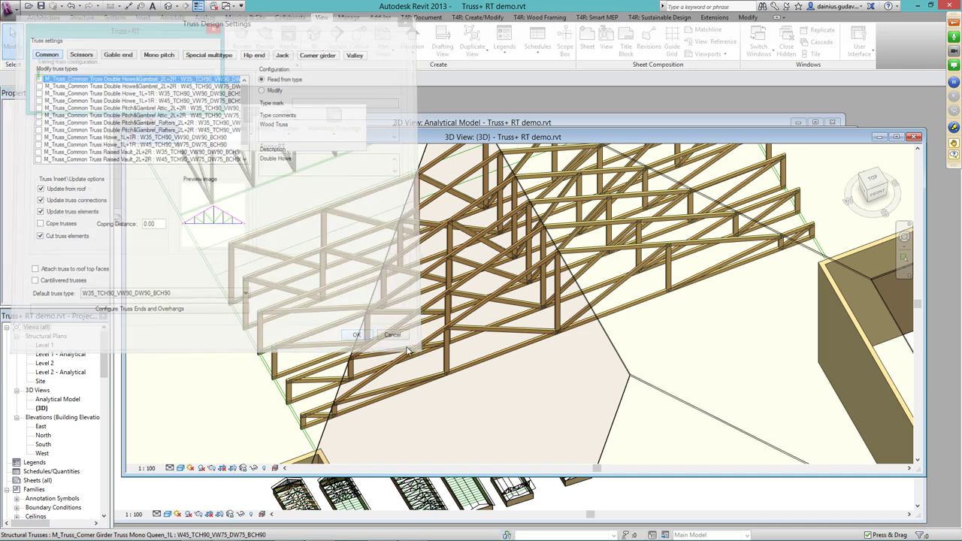
click(548, 330)
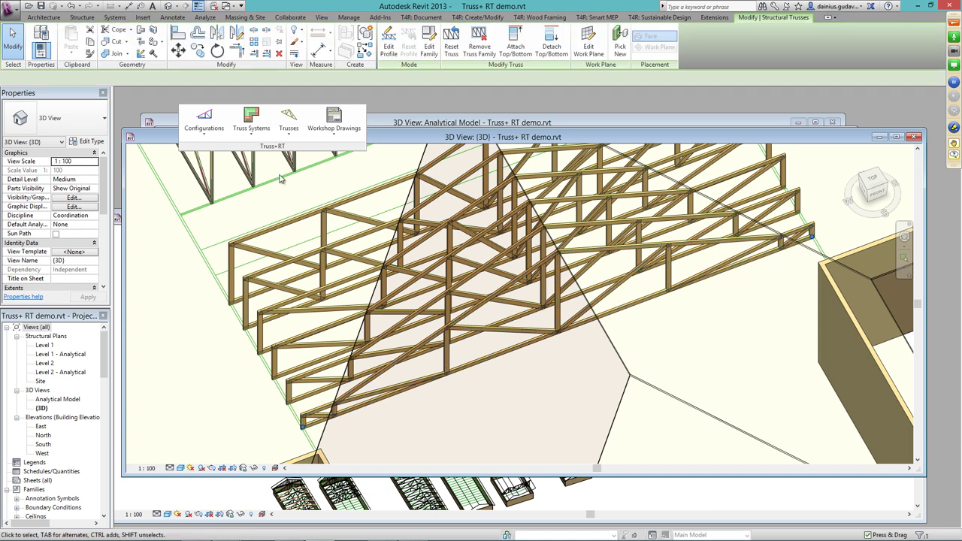
Run Update Truss from Roof in batch mode on the arrayed Double Howe trusses.
click(292, 132)
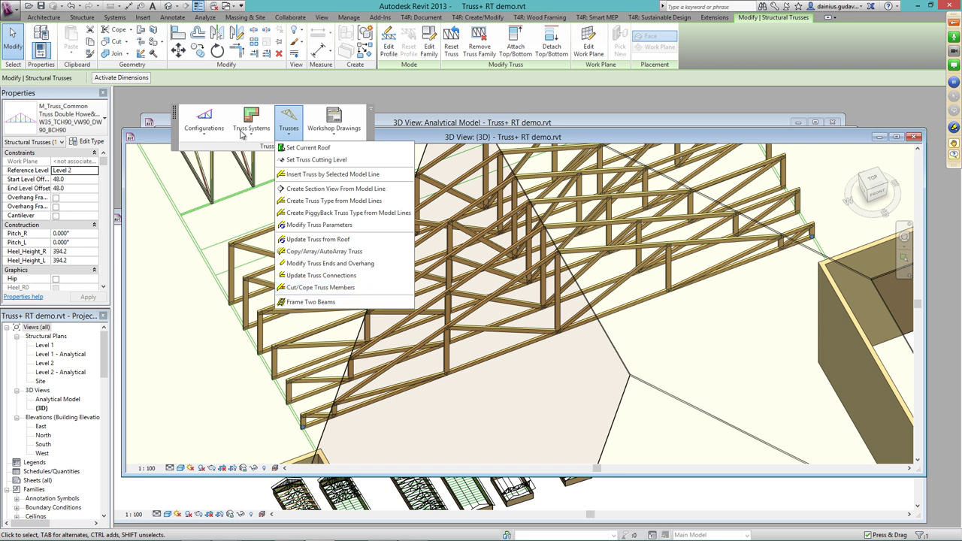
click(302, 241)
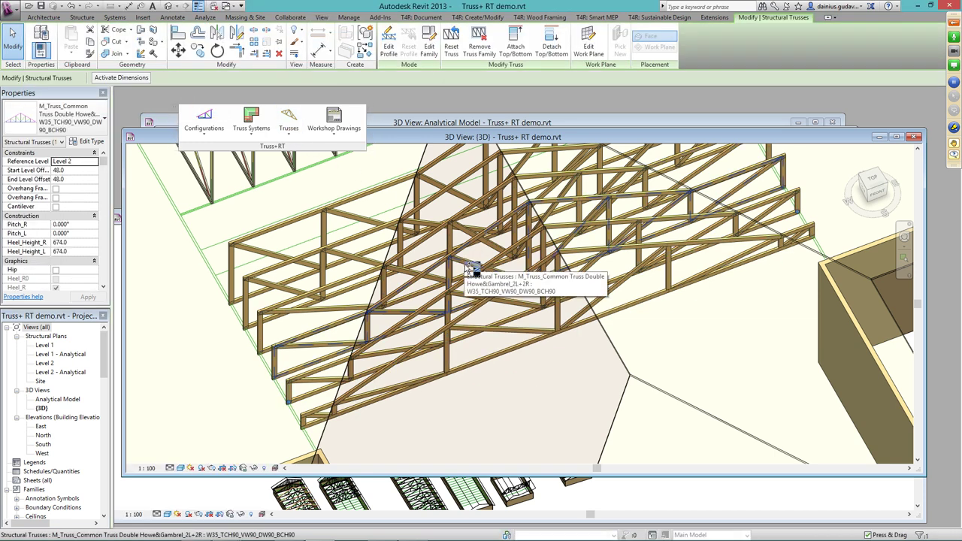
click(287, 122)
click(301, 239)
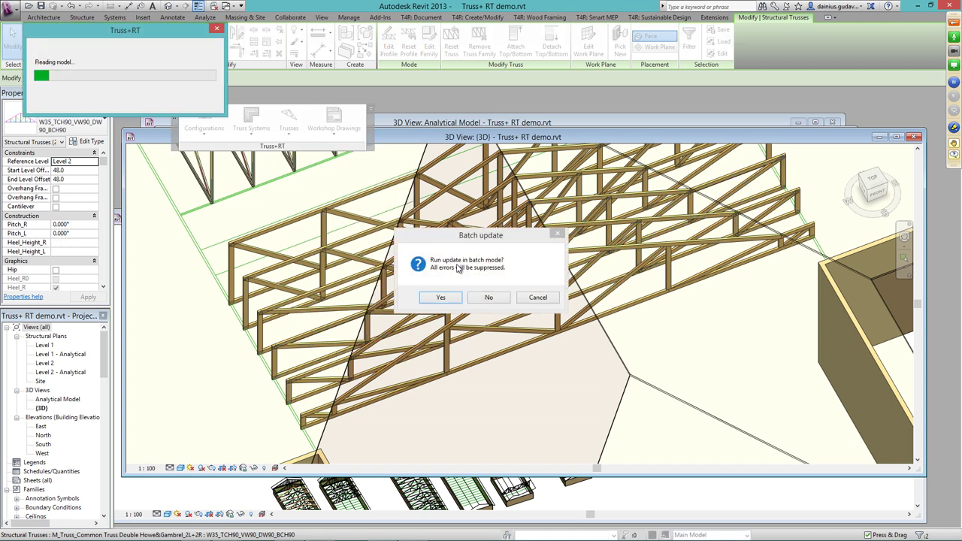
click(443, 297)
click(501, 313)
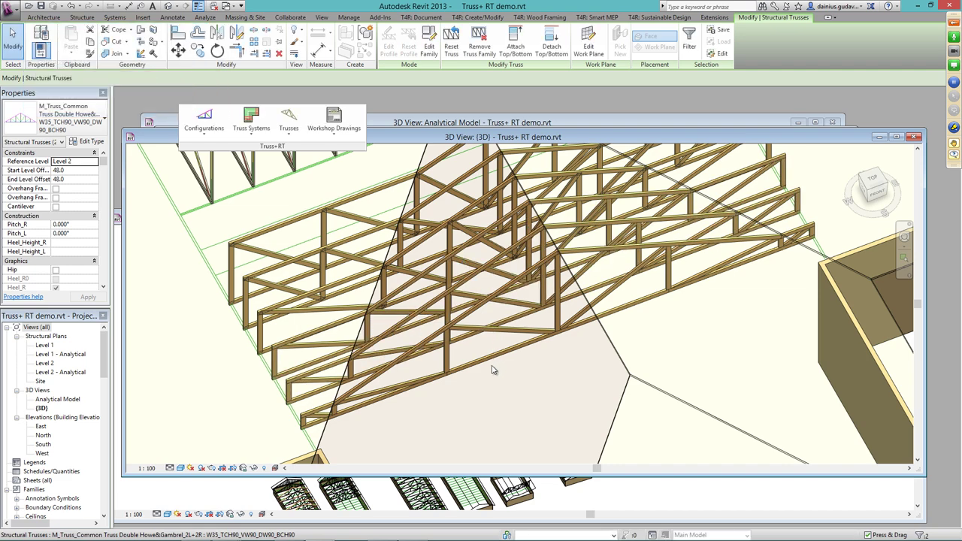
Frame both wings of the trussed L-shaped building in 3D and open the Truss+ RT Configurations dropdown.
shift+middle_drag(452, 235, 518, 356)
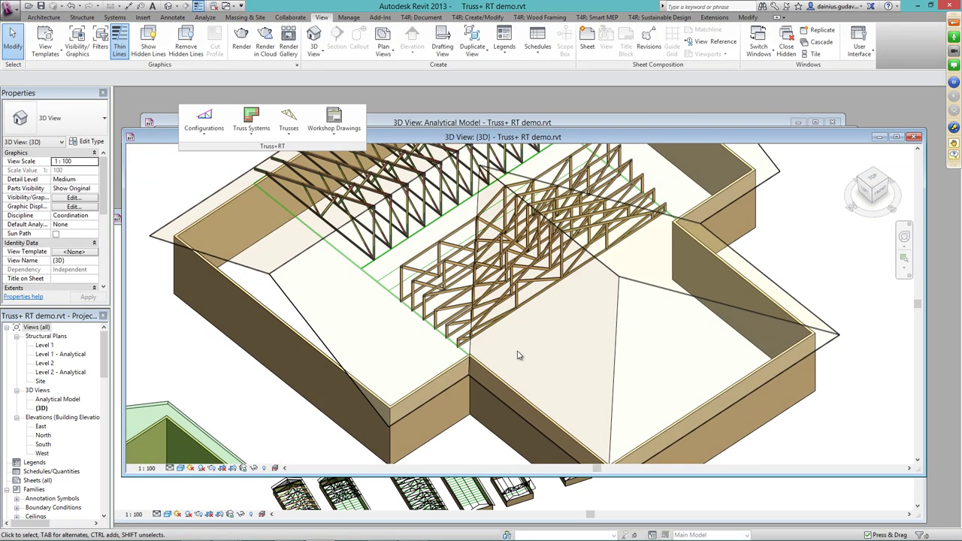
scroll(517, 355, down, 3)
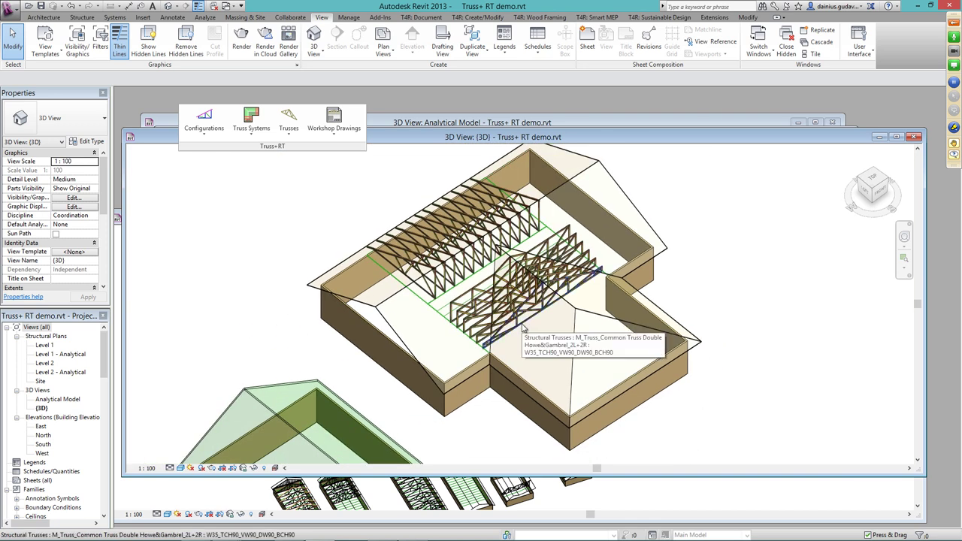
scroll(524, 328, down, 3)
middle_drag(543, 348, 490, 366)
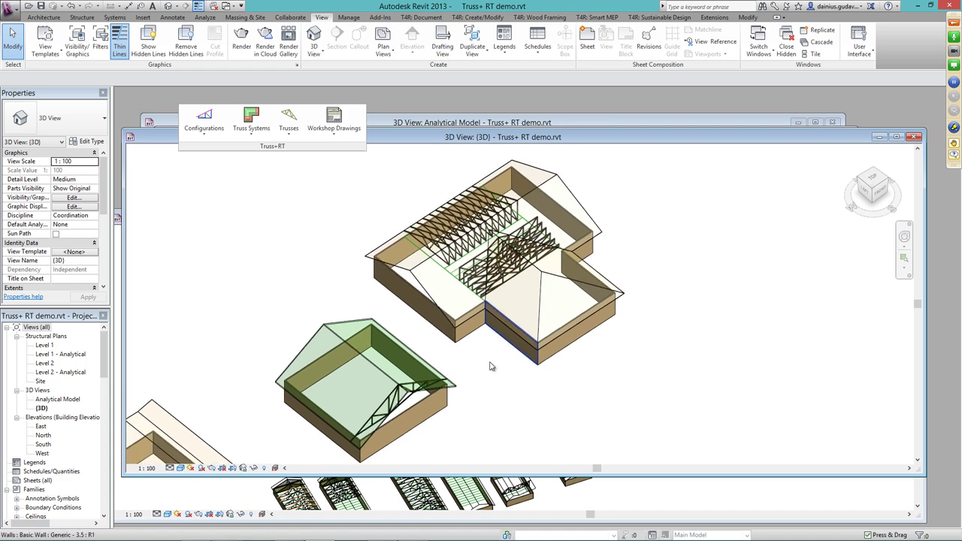
scroll(485, 366, down, 2)
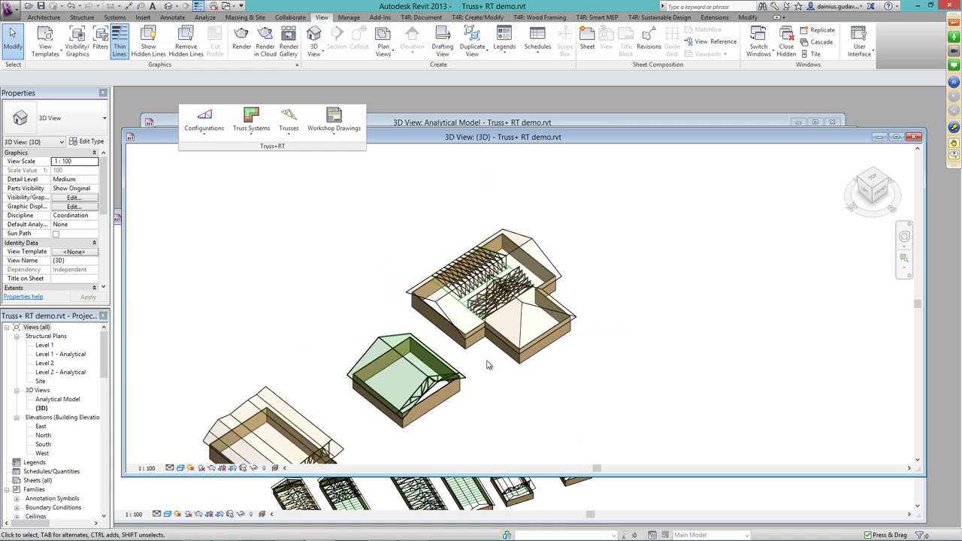
scroll(516, 298, up, 4)
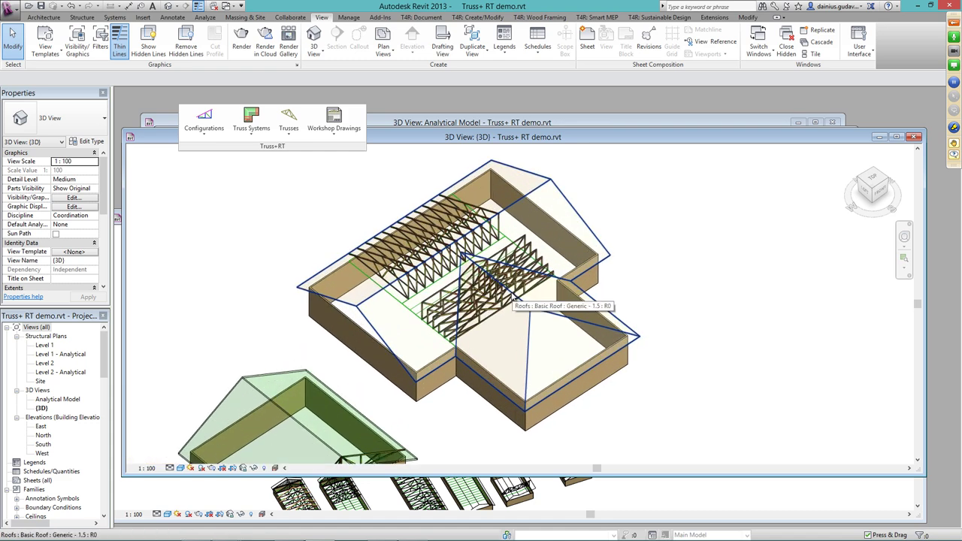
click(193, 133)
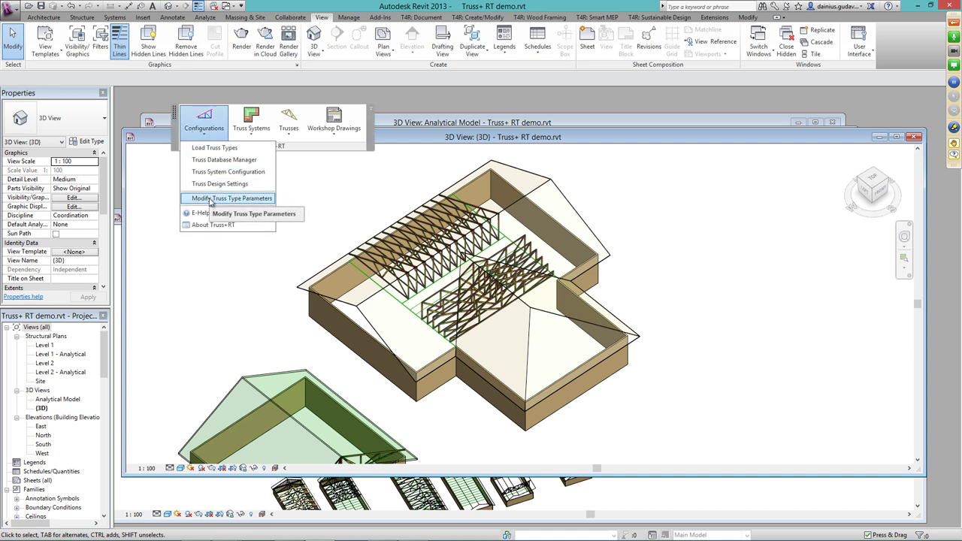
Open Modify Truss Type Parameters and enlarge the Modify Elements table to show more truss rows.
click(207, 199)
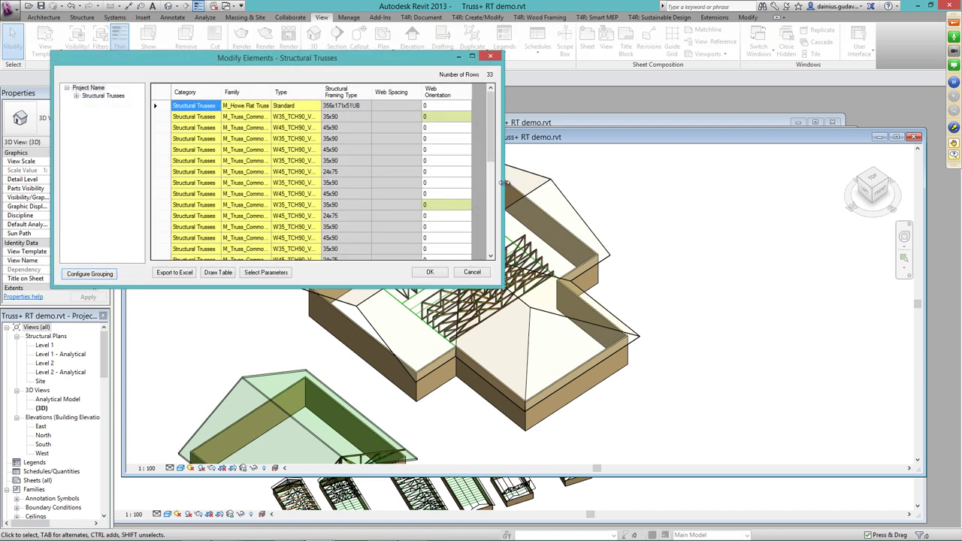
drag(503, 151, 658, 158)
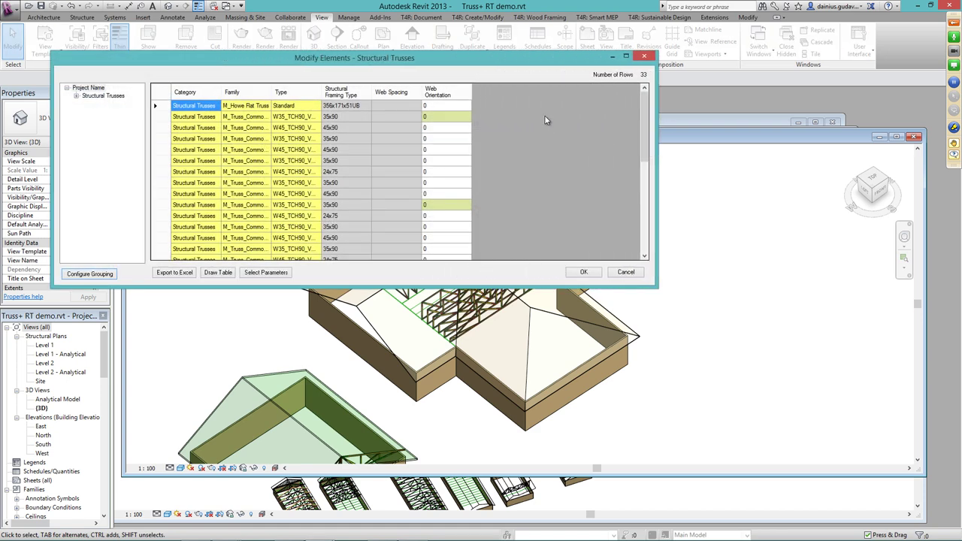
scroll(524, 198, down, 3)
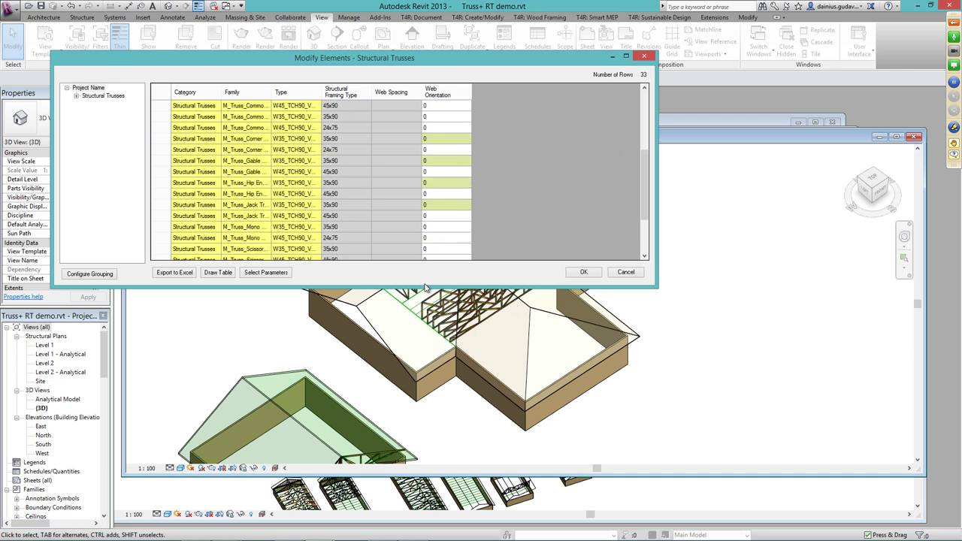
drag(426, 286, 430, 352)
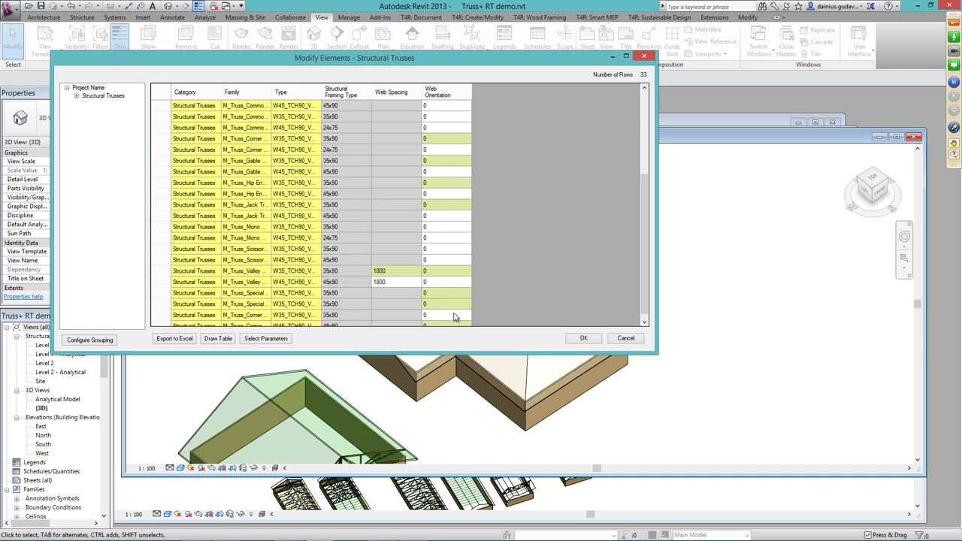
scroll(643, 231, down, 1)
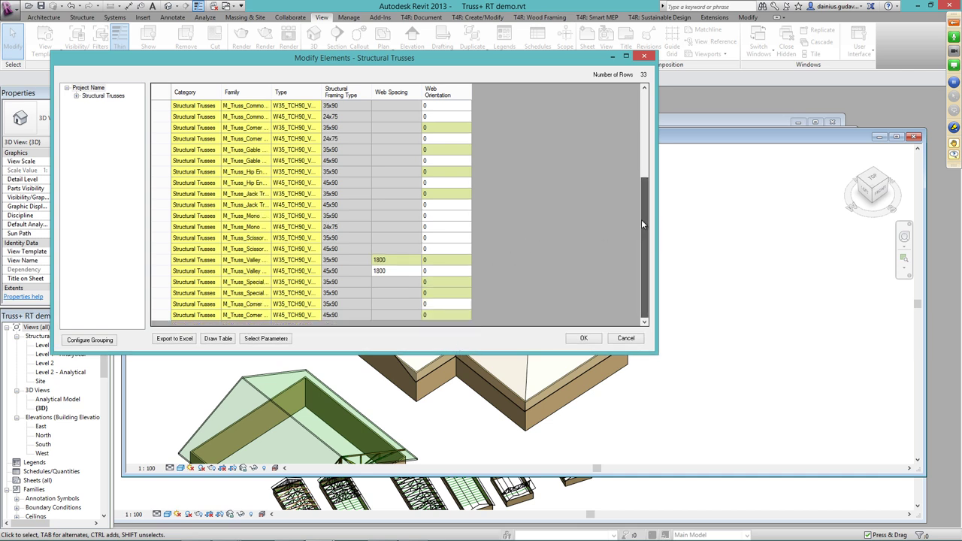
drag(643, 224, 638, 129)
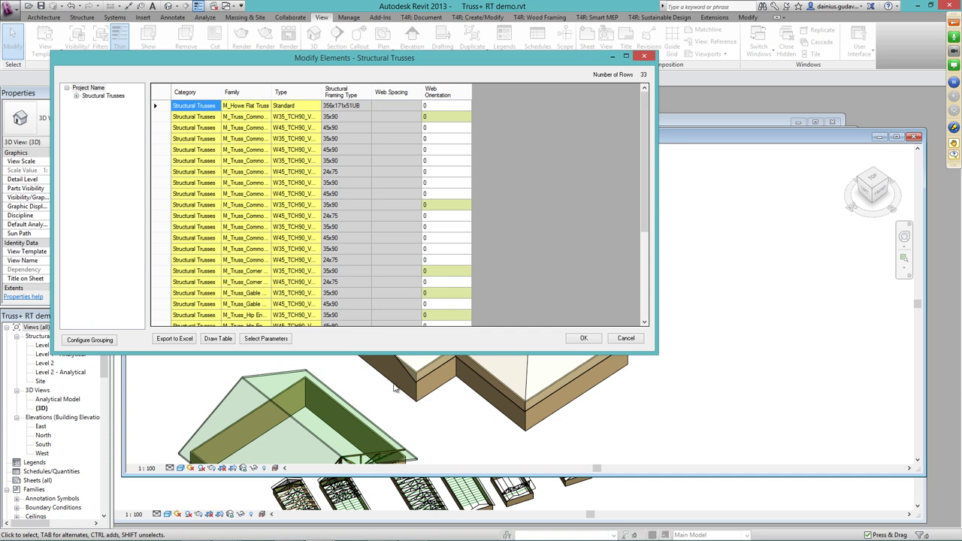
Select all 33 truss rows and inspect the options for the Web Orientation and 24x75 framing type cells.
click(155, 95)
right_click(156, 95)
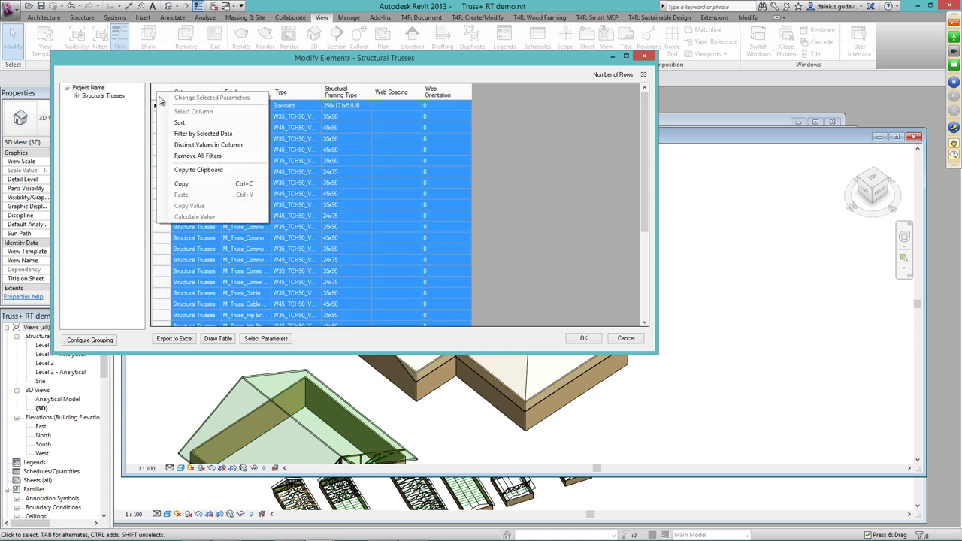
click(442, 117)
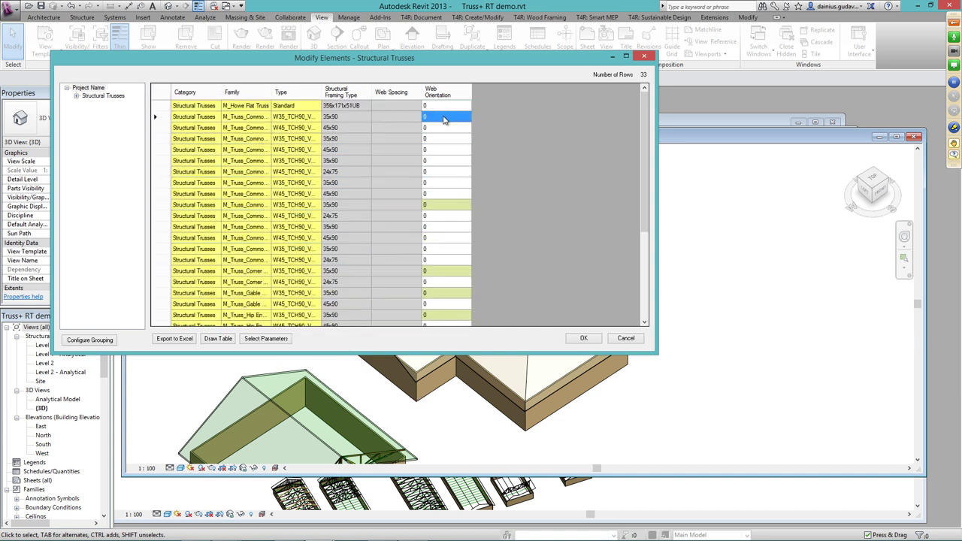
right_click(443, 118)
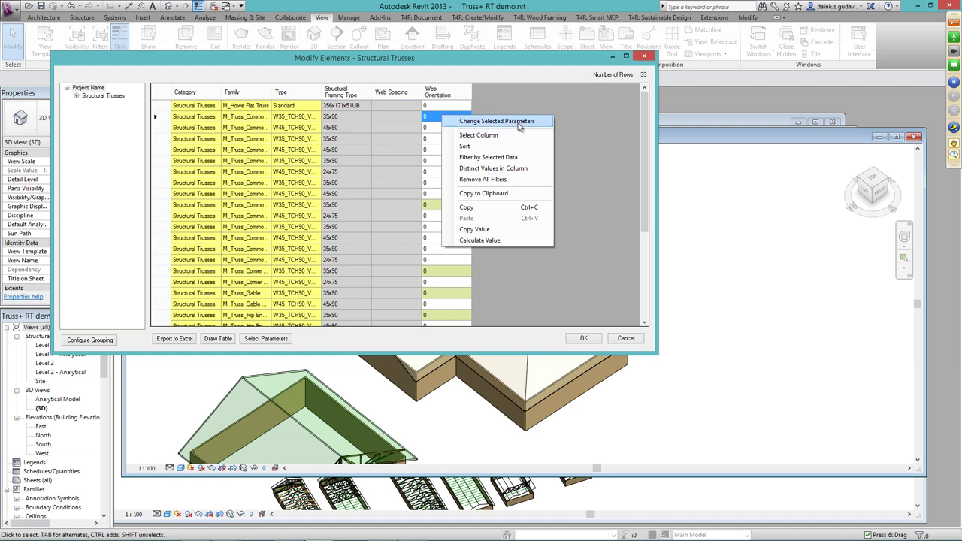
click(352, 262)
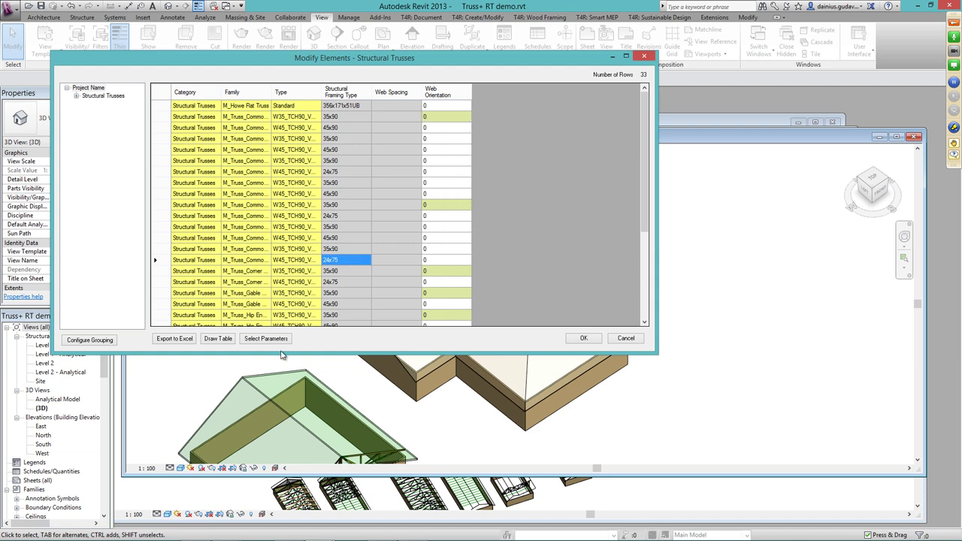
Accept the table's Select Parameters choices unchanged.
click(267, 339)
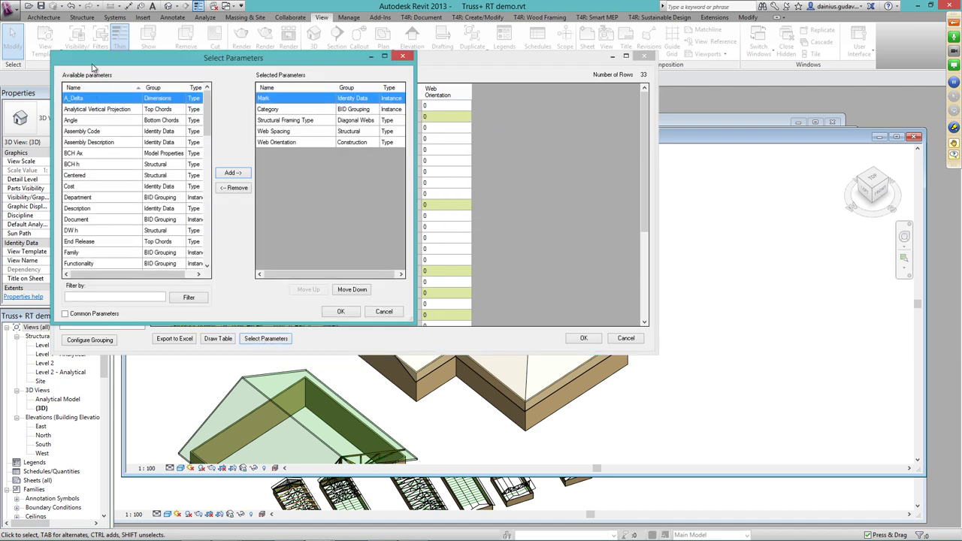
drag(93, 67, 300, 142)
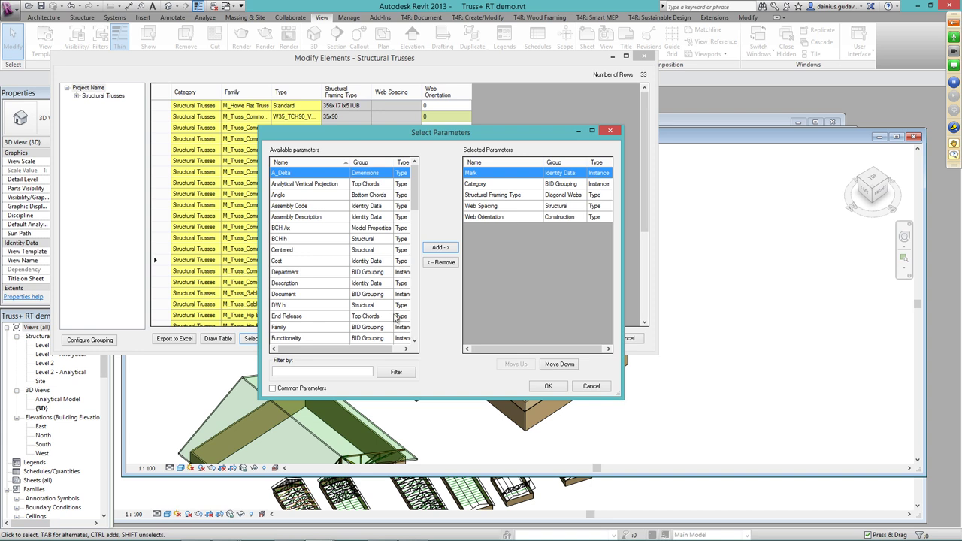
mouse_move(414, 207)
mouse_down()
mouse_move(420, 326)
mouse_move(420, 192)
mouse_up()
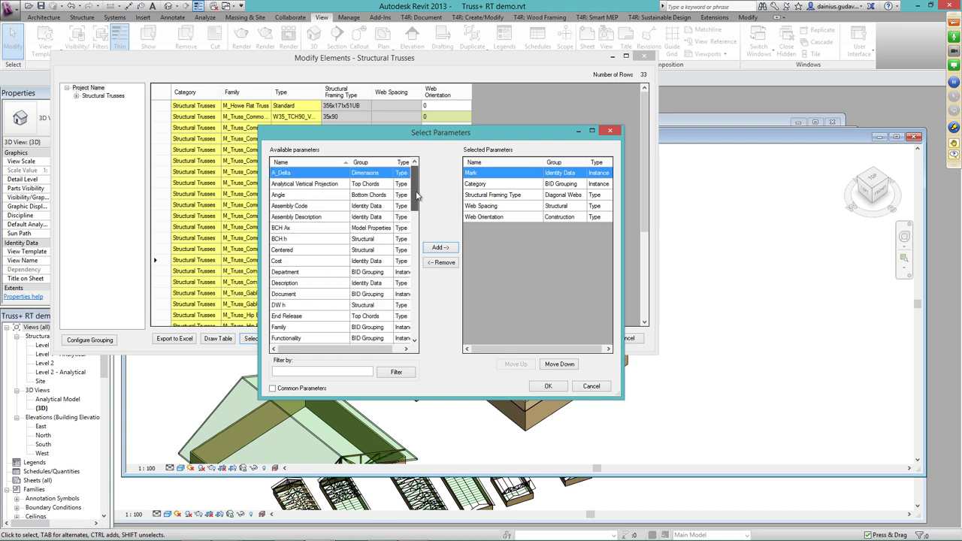
click(548, 385)
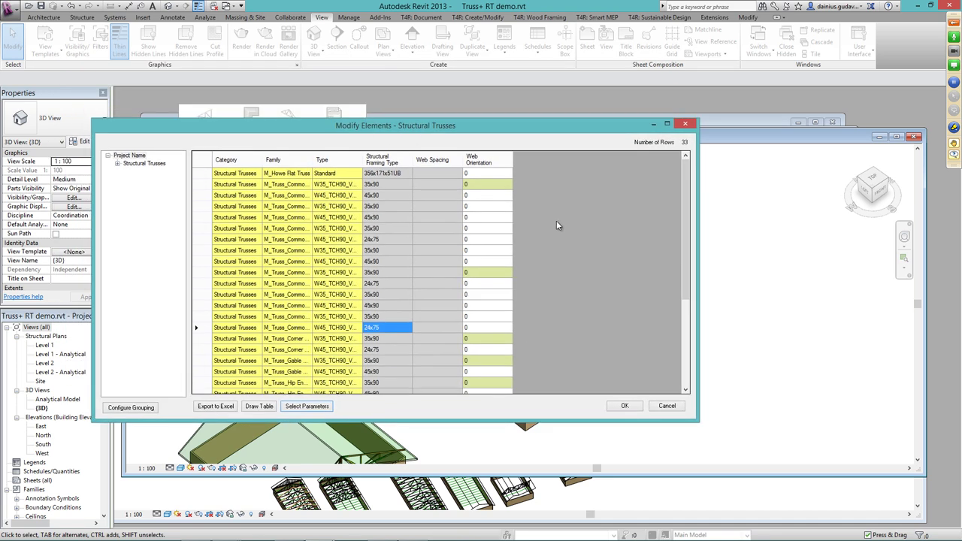
Close the Modify Elements table without changes and clear the selection in the 3D view.
drag(544, 134, 561, 153)
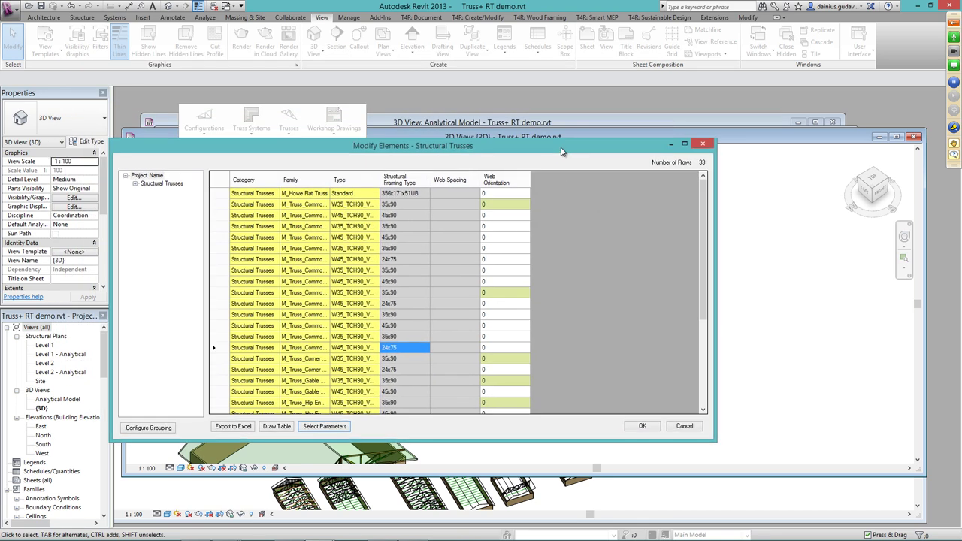
click(702, 144)
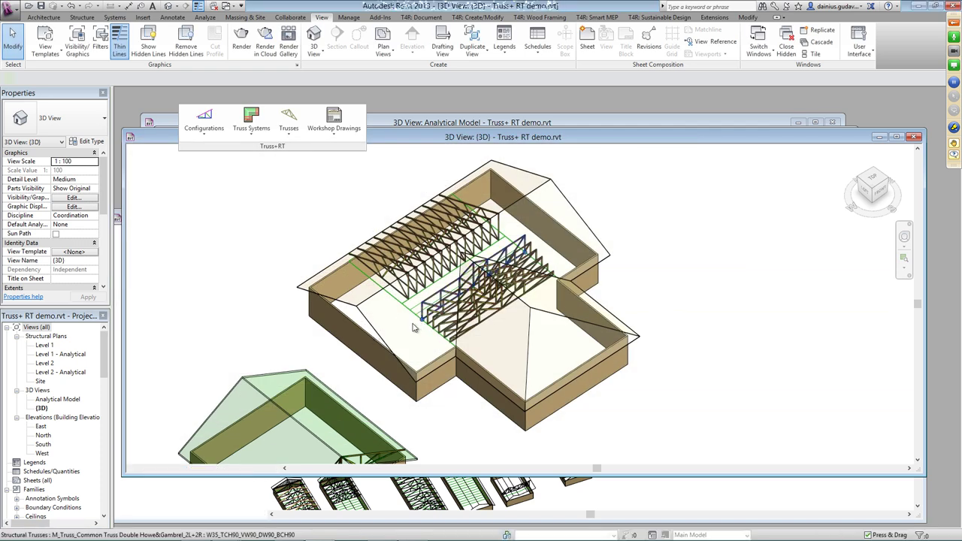
click(411, 329)
key(Escape)
scroll(404, 327, up, 3)
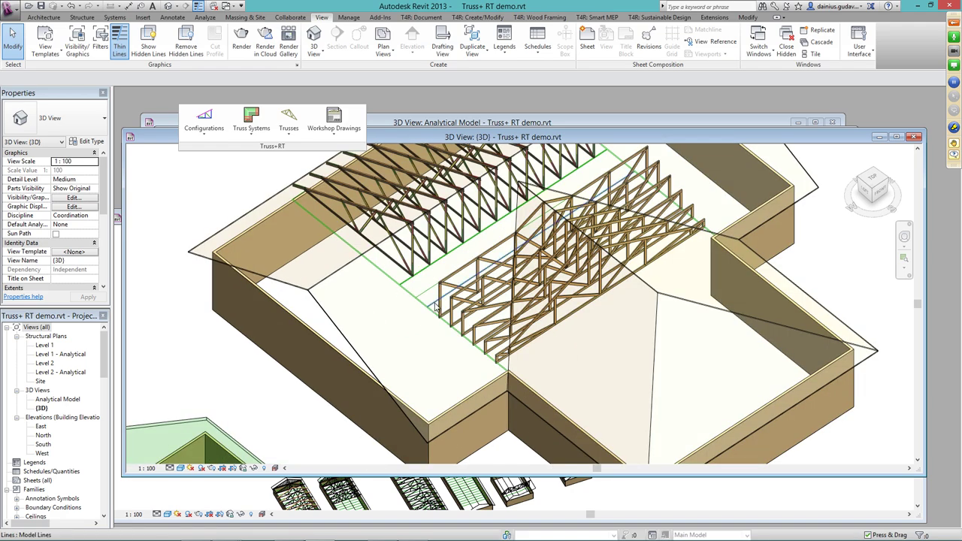
Make Section 1 from the model line between the truss groups via Trusses > Create Section View From Model Line.
click(434, 309)
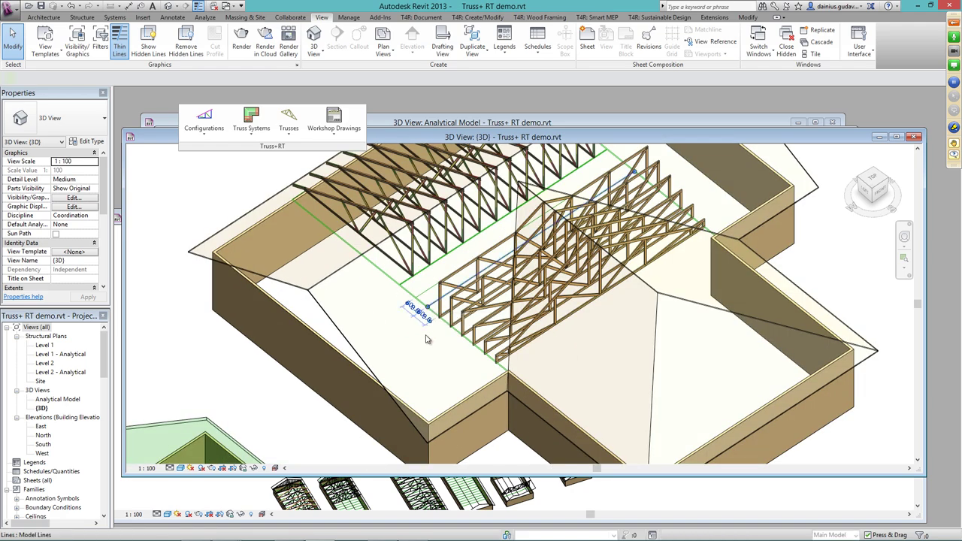
shift+middle_drag(429, 337, 421, 304)
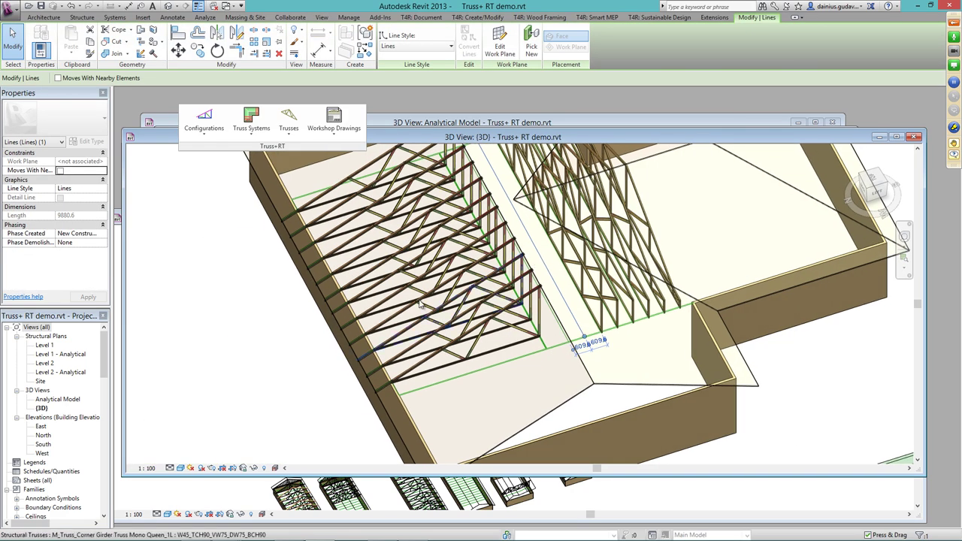
click(286, 124)
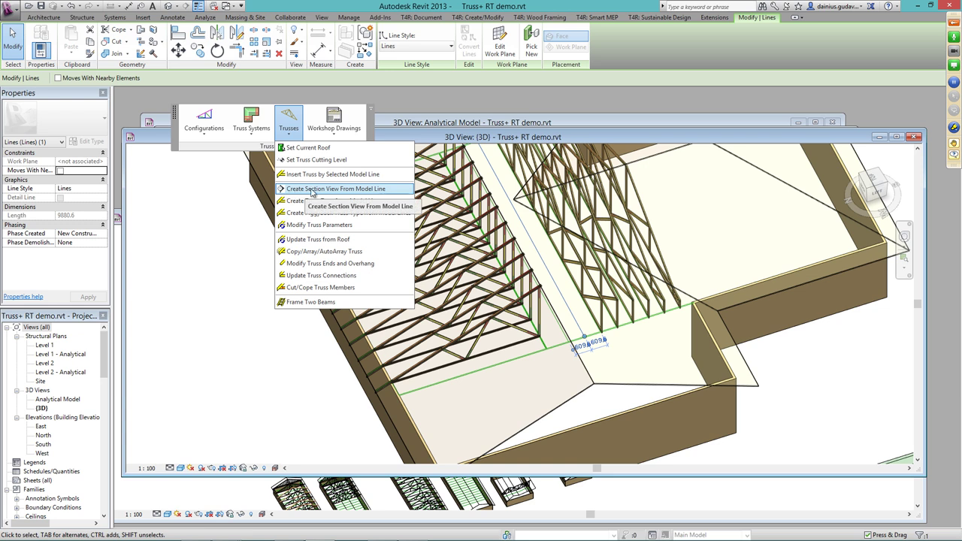
click(333, 190)
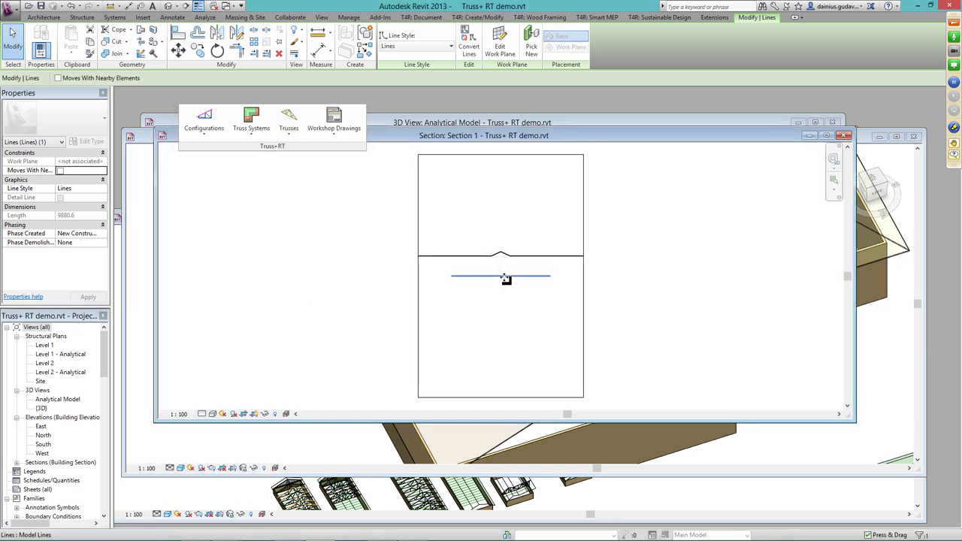
scroll(504, 275, up, 2)
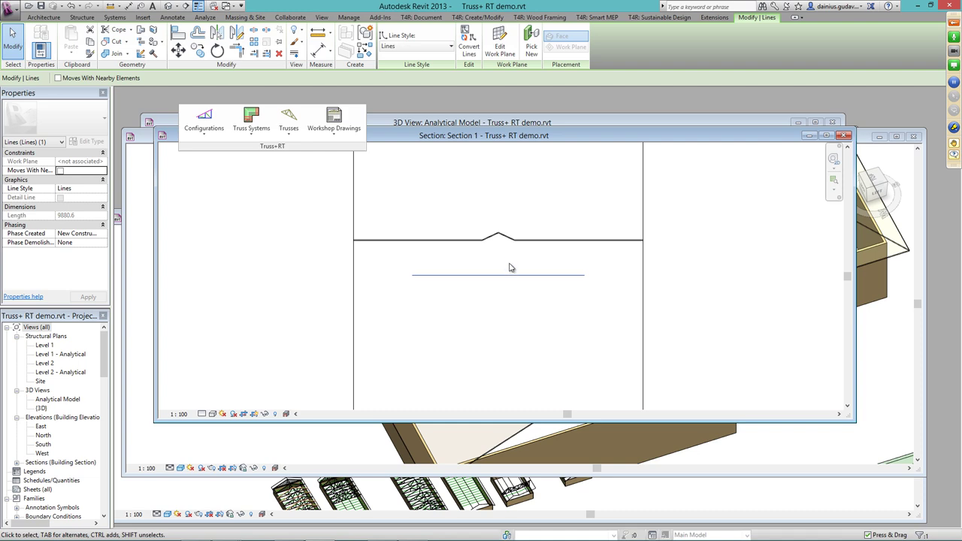
scroll(509, 272, down, 2)
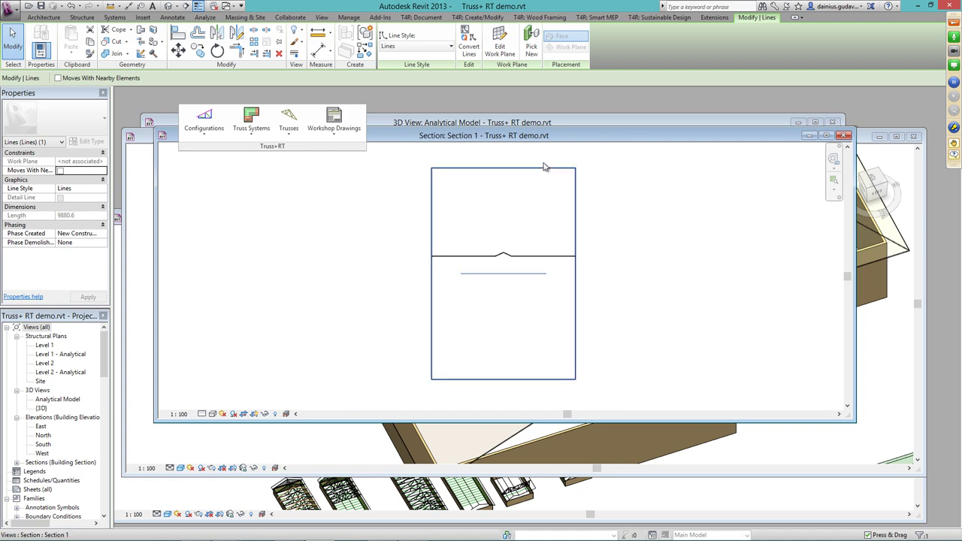
drag(539, 137, 557, 161)
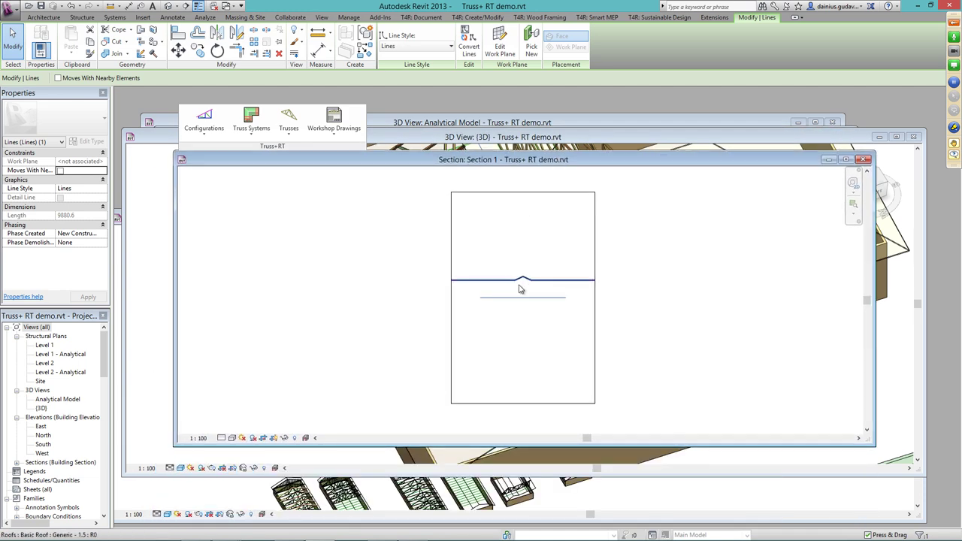
scroll(522, 285, up, 3)
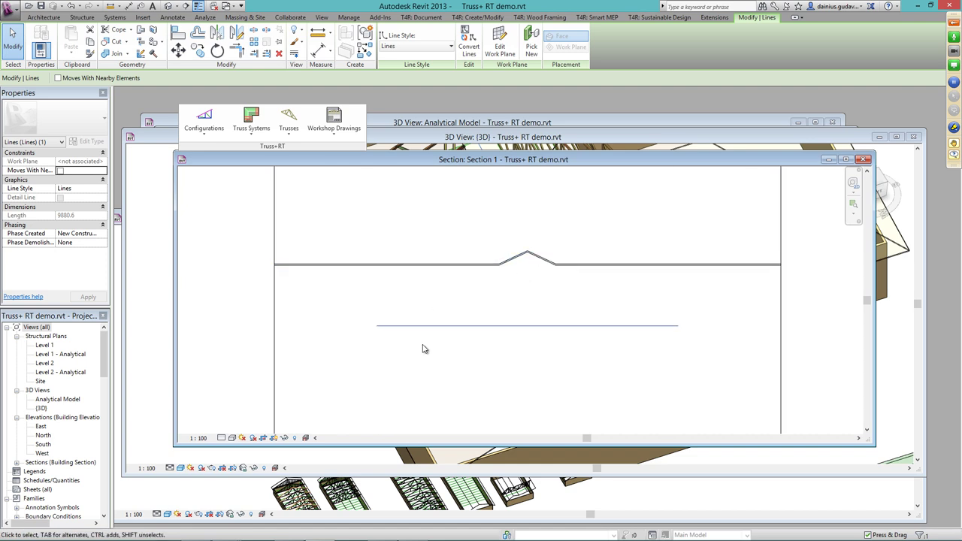
Draw a flat 4422 mm model line beside the sloped one in Section 1.
click(54, 18)
click(398, 42)
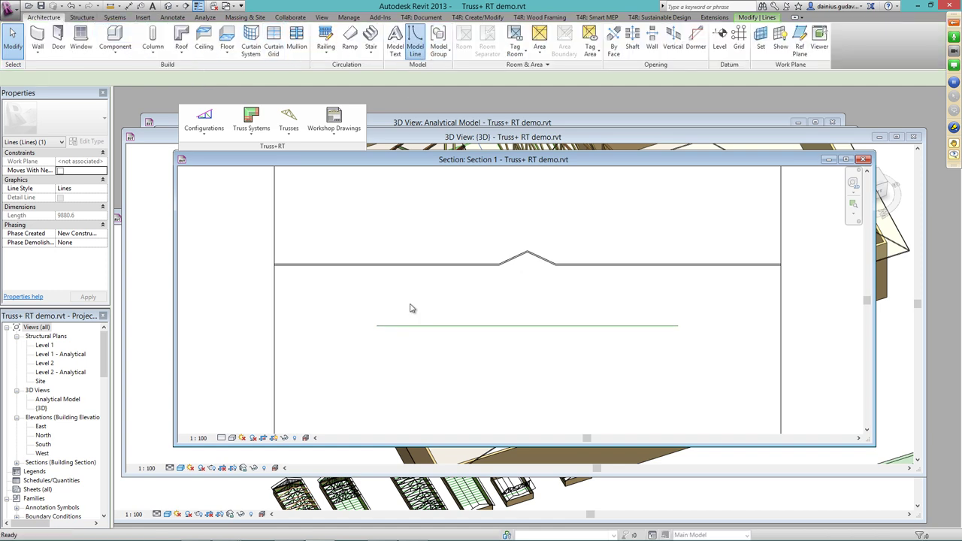
click(376, 315)
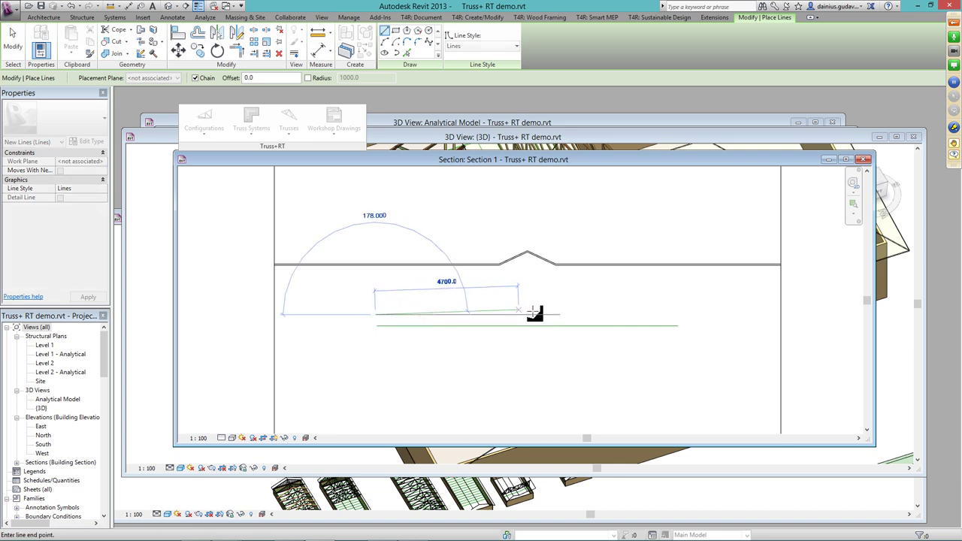
scroll(541, 318, up, 2)
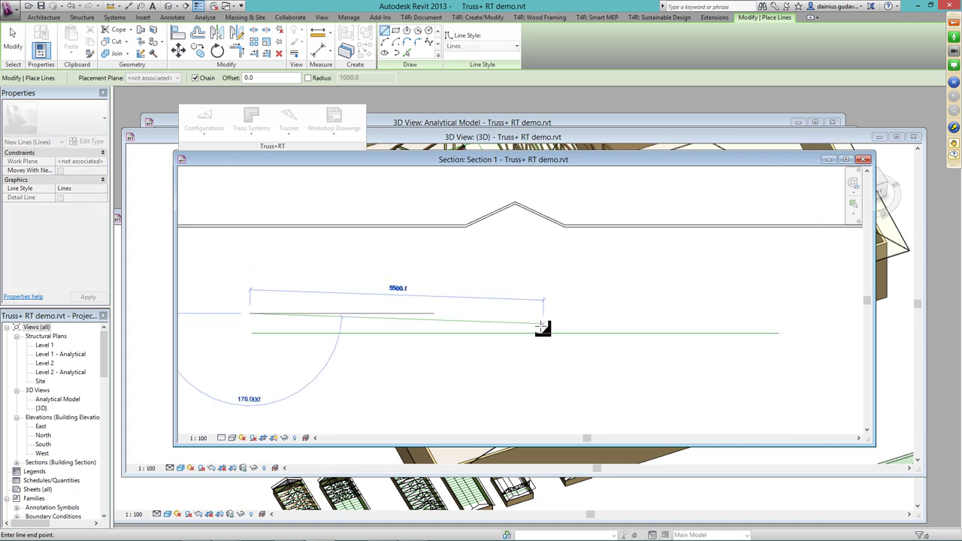
click(778, 324)
key(Escape)
key(Escape)
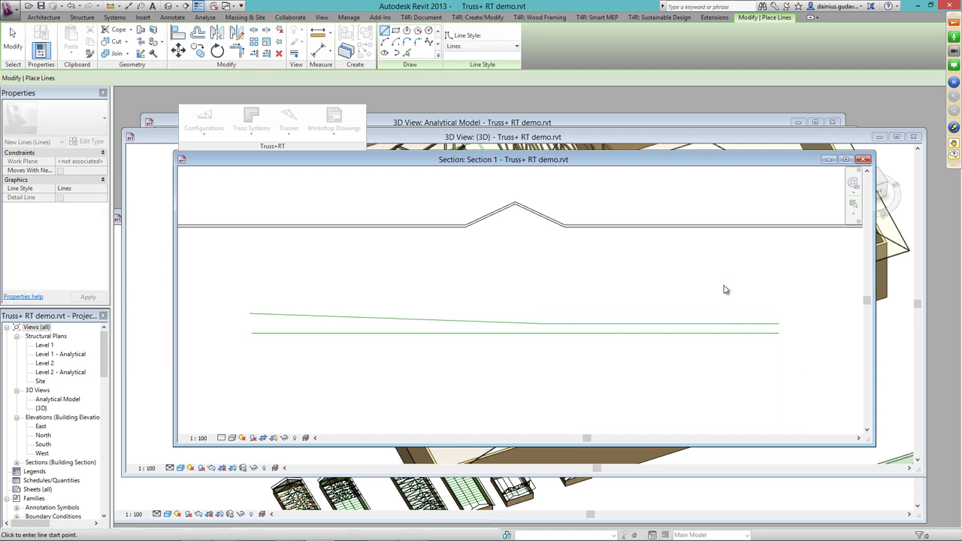
Close Section 1 and view the new model lines between the truss groups in 3D.
click(864, 160)
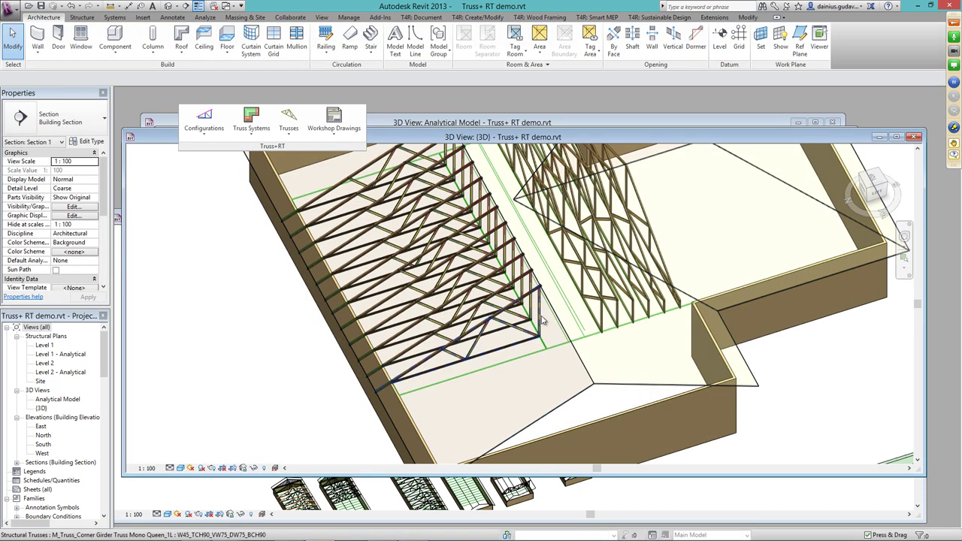
click(563, 301)
shift+middle_drag(564, 301, 549, 221)
scroll(505, 236, up, 3)
ctrl+click(551, 222)
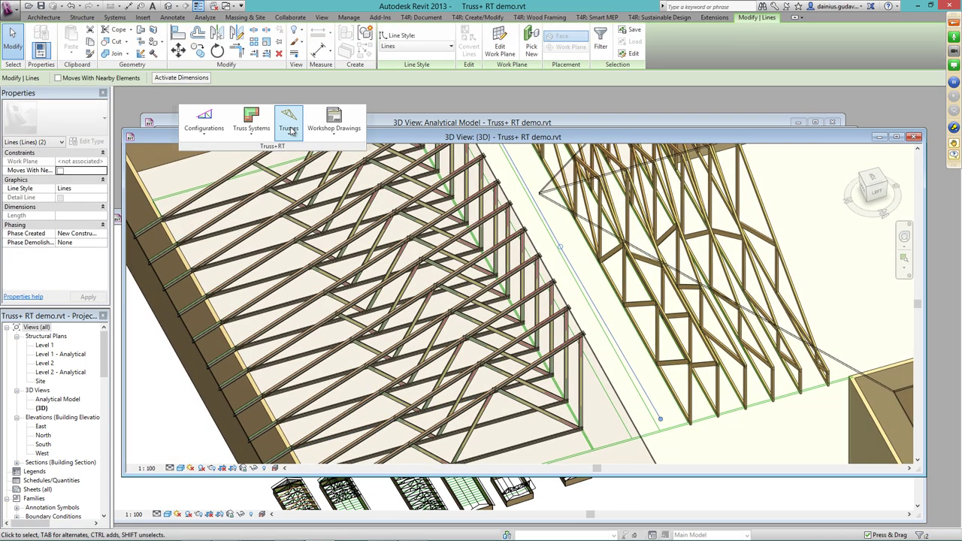
click(289, 126)
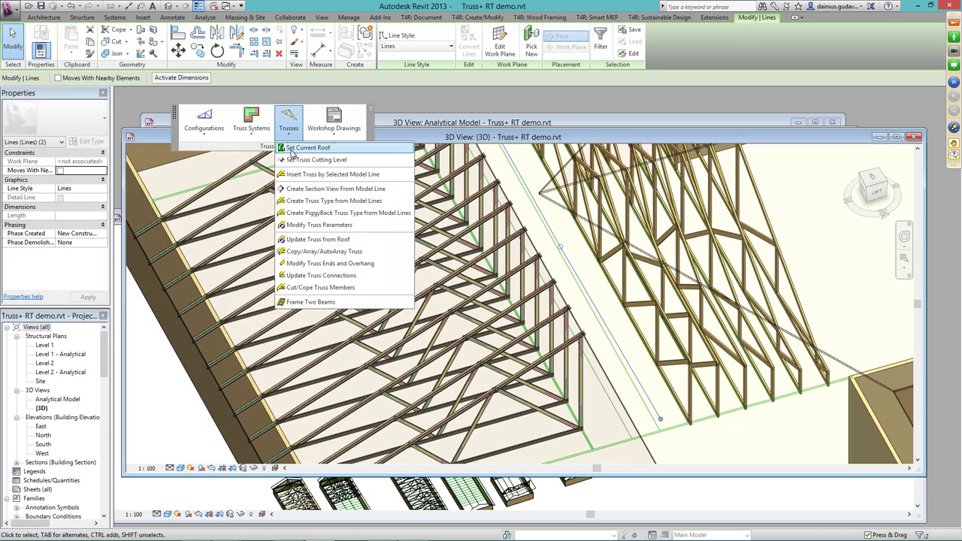
click(306, 202)
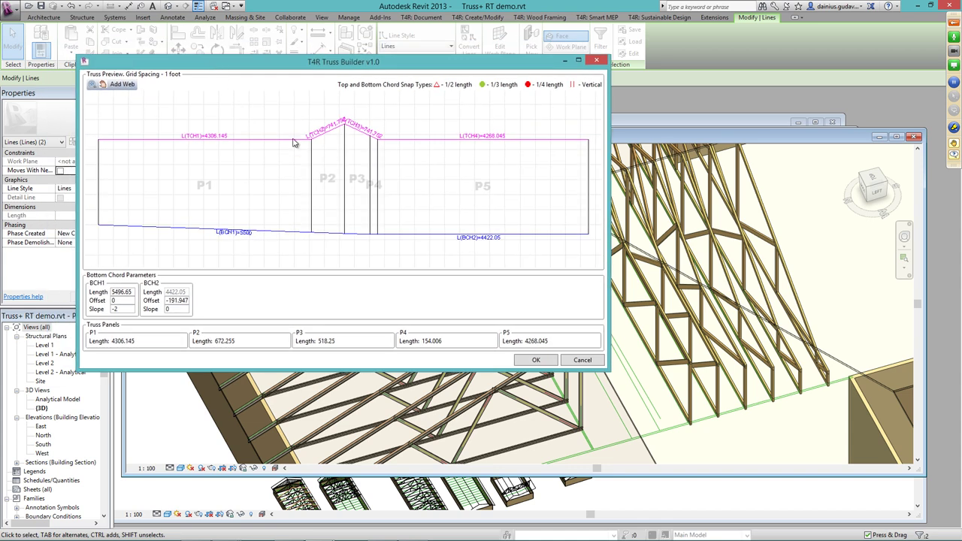
click(535, 360)
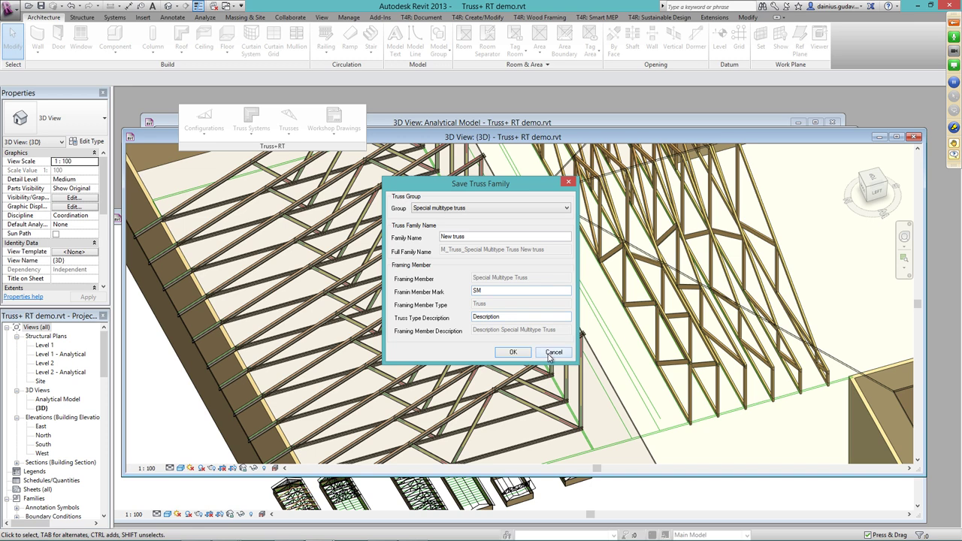
drag(521, 188, 459, 204)
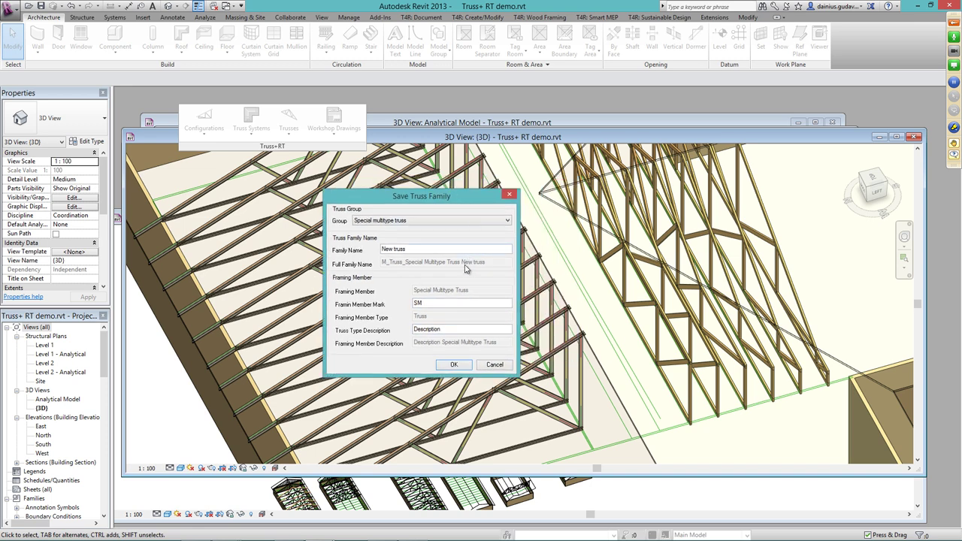
click(494, 365)
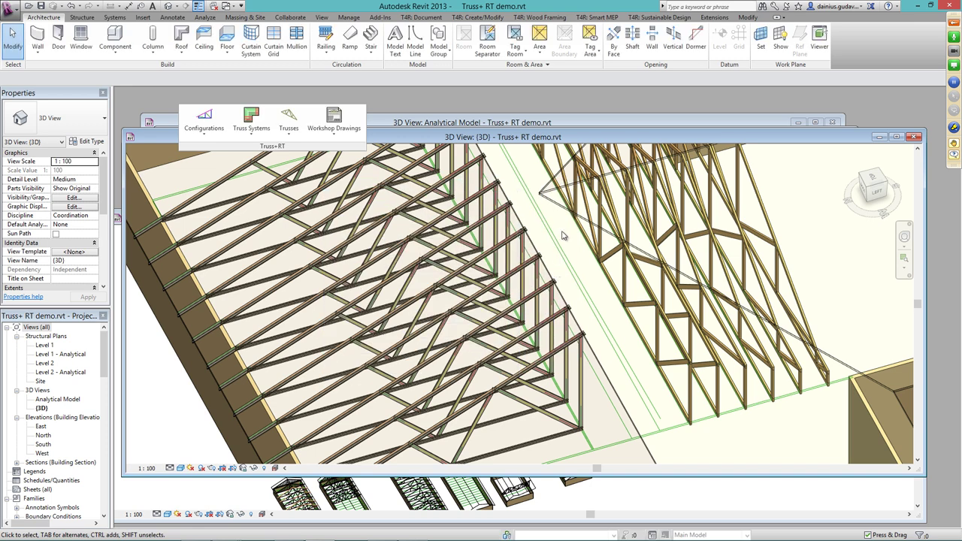
scroll(526, 218, down, 5)
scroll(466, 206, up, 2)
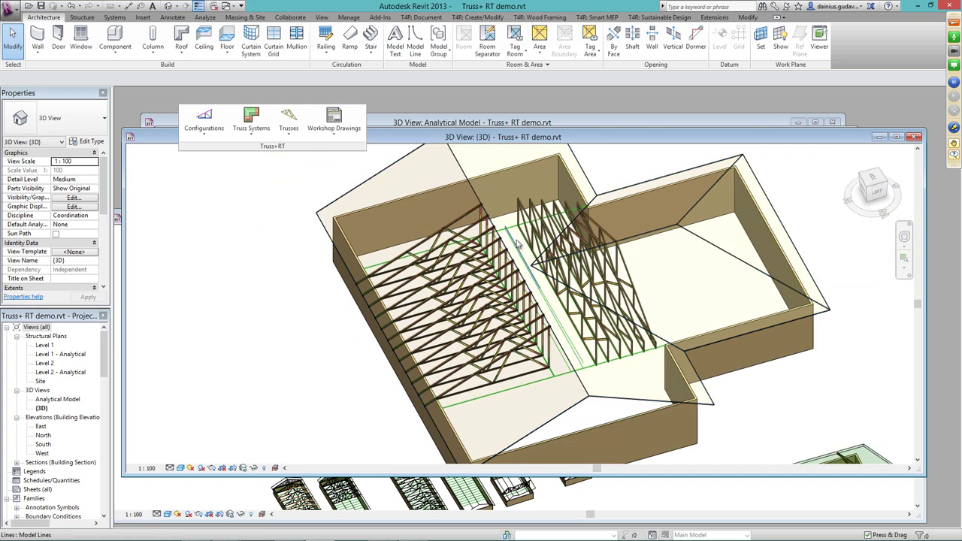
shift+middle_drag(551, 304, 504, 333)
click(514, 327)
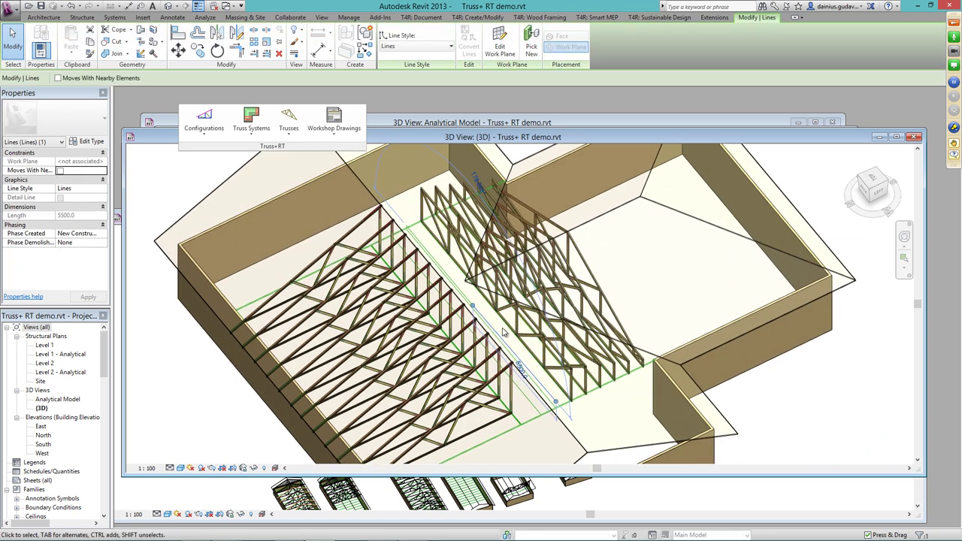
scroll(504, 333, up, 2)
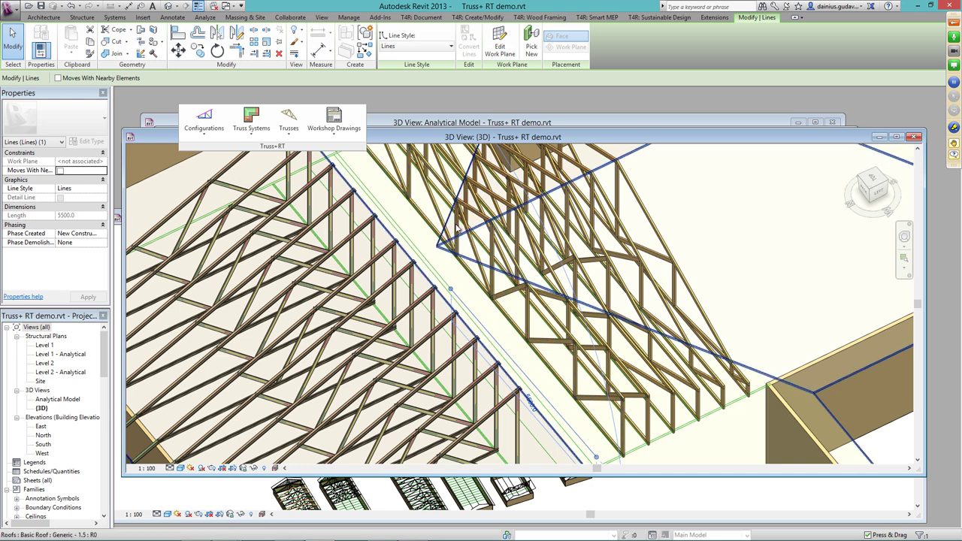
scroll(481, 290, down, 2)
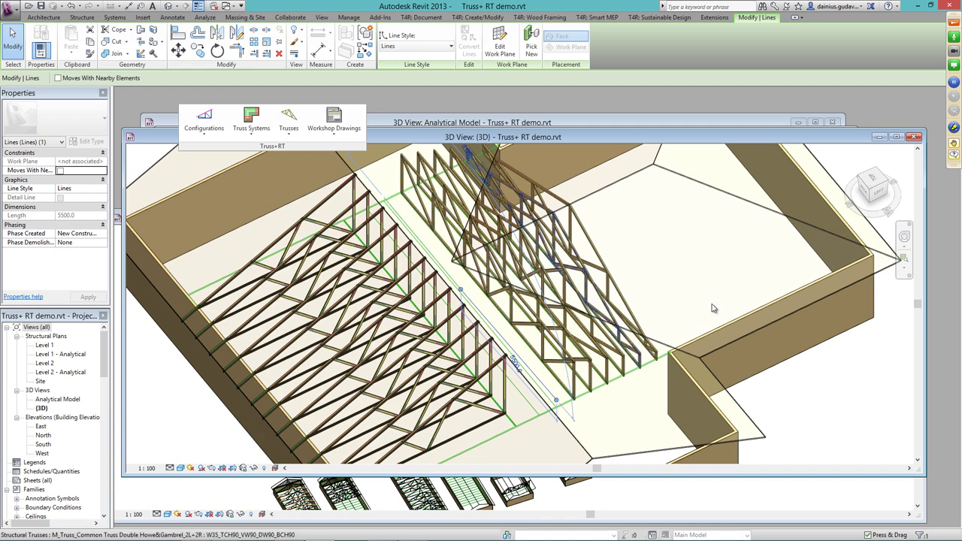
click(721, 274)
scroll(721, 274, down, 3)
shift+middle_drag(721, 274, 526, 361)
scroll(575, 231, down, 3)
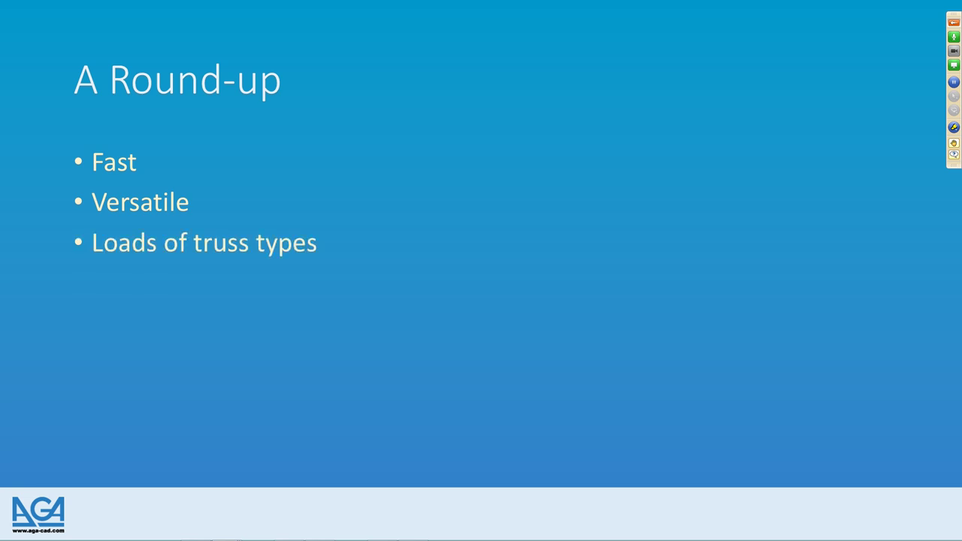
Leave the slideshow for the Metric Truss RT demo project in Revit.
key(alt+Tab)
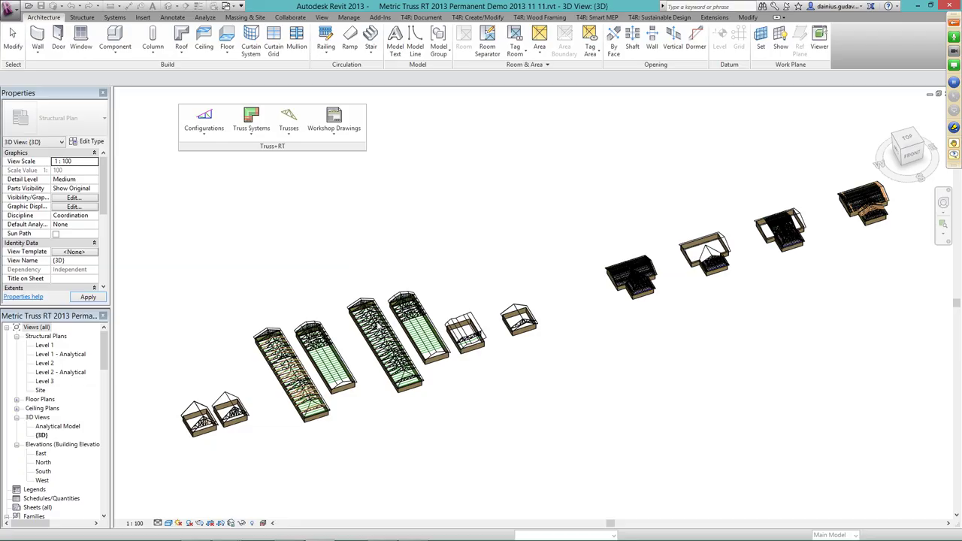
scroll(373, 328, up, 5)
scroll(374, 329, up, 3)
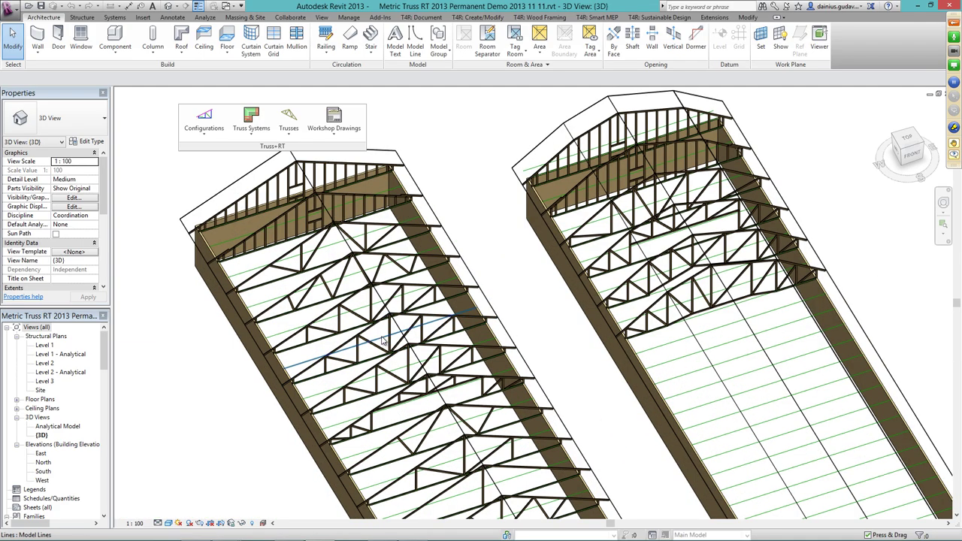
middle_drag(447, 415, 407, 183)
scroll(406, 183, down, 2)
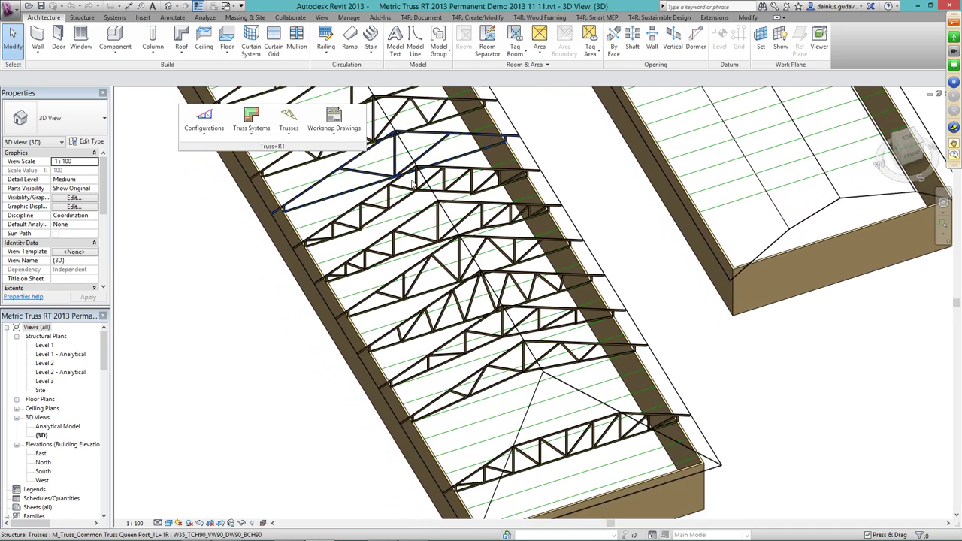
scroll(470, 349, down, 3)
middle_drag(470, 349, 456, 364)
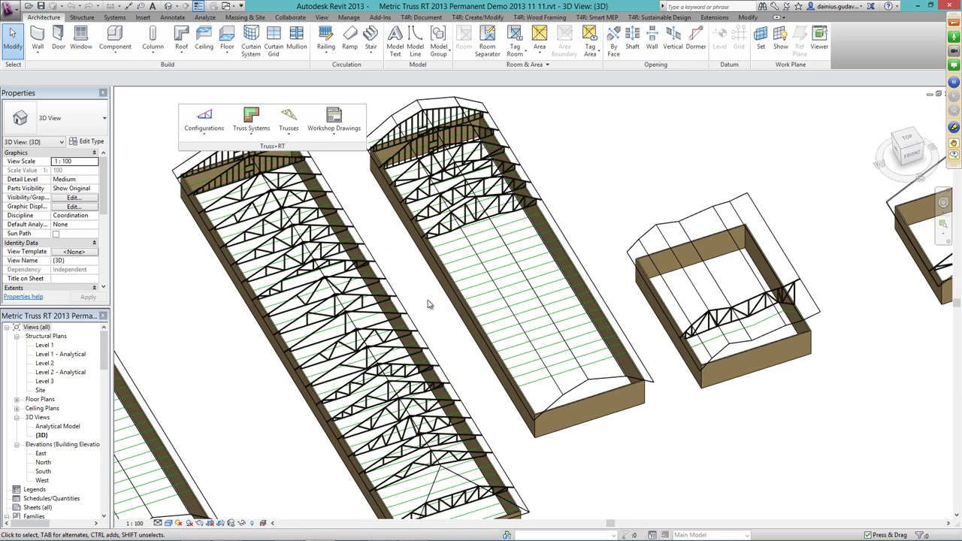
scroll(445, 274, up, 5)
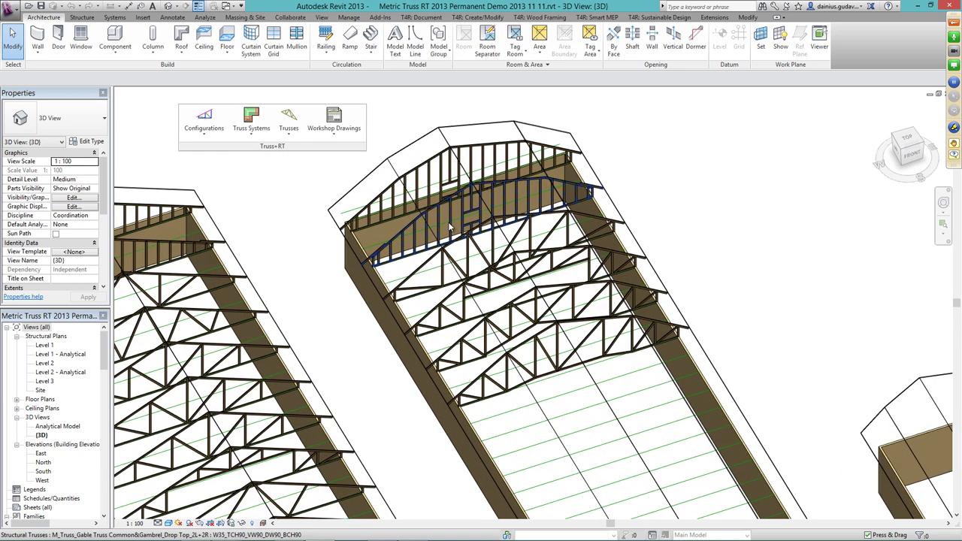
scroll(448, 222, down, 3)
middle_drag(772, 384, 509, 379)
scroll(509, 380, up, 3)
scroll(524, 385, up, 3)
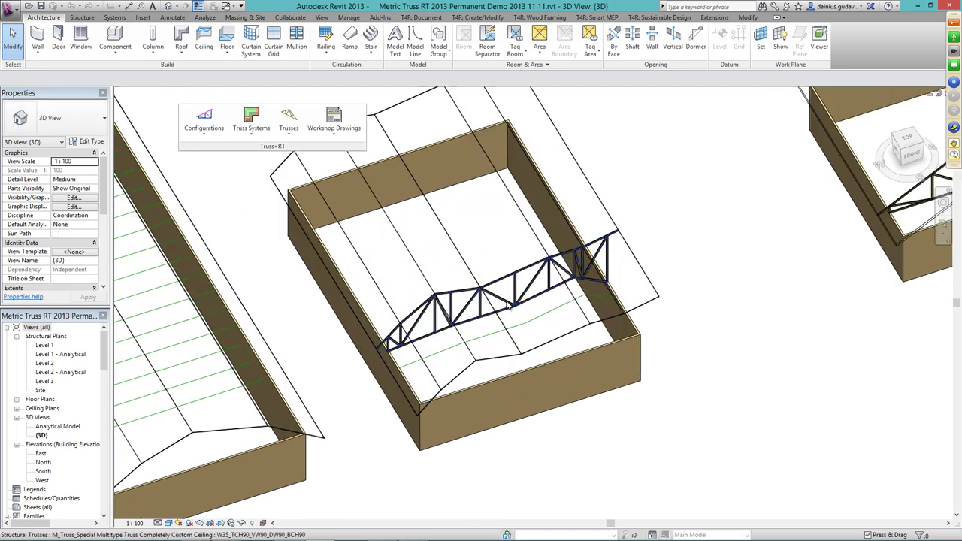
scroll(557, 325, down, 5)
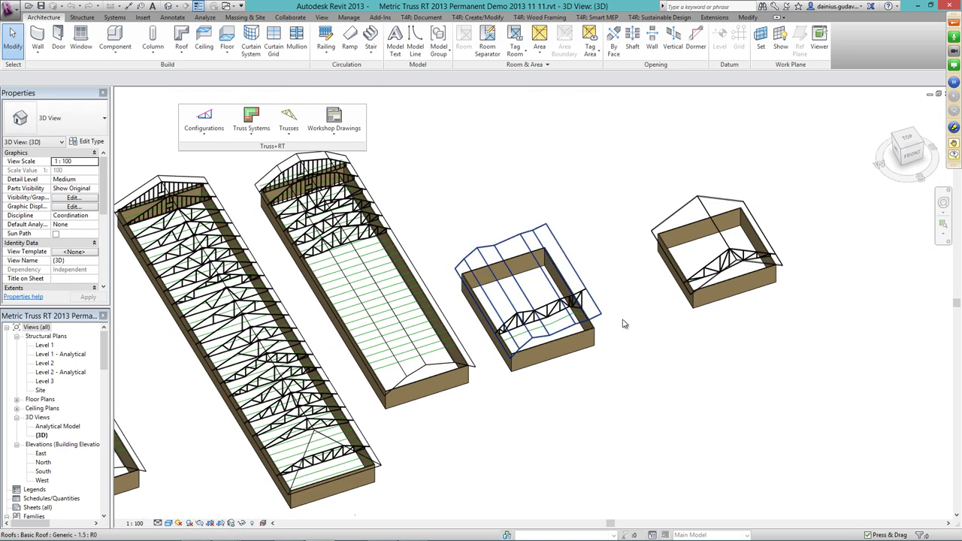
middle_drag(623, 262, 284, 428)
middle_drag(743, 287, 556, 353)
scroll(557, 344, up, 6)
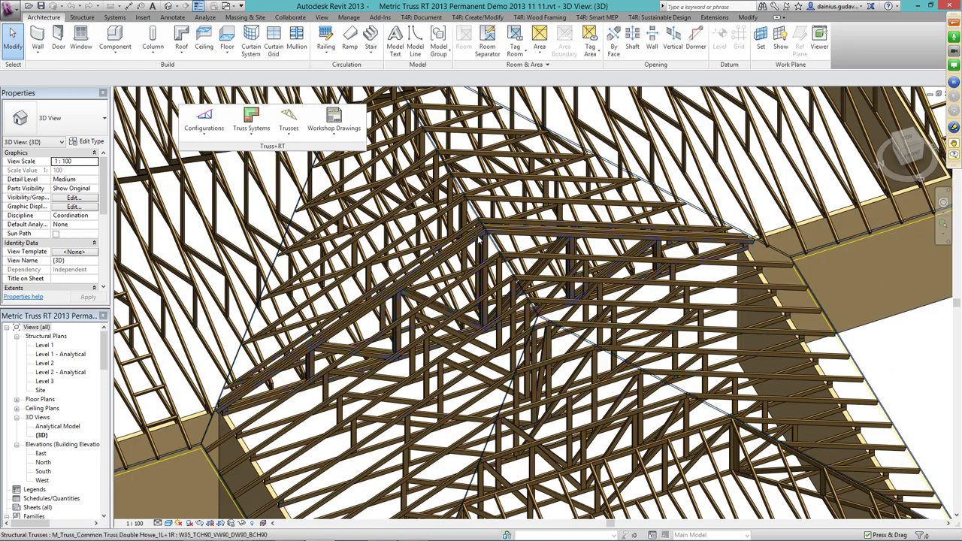
scroll(594, 331, down, 8)
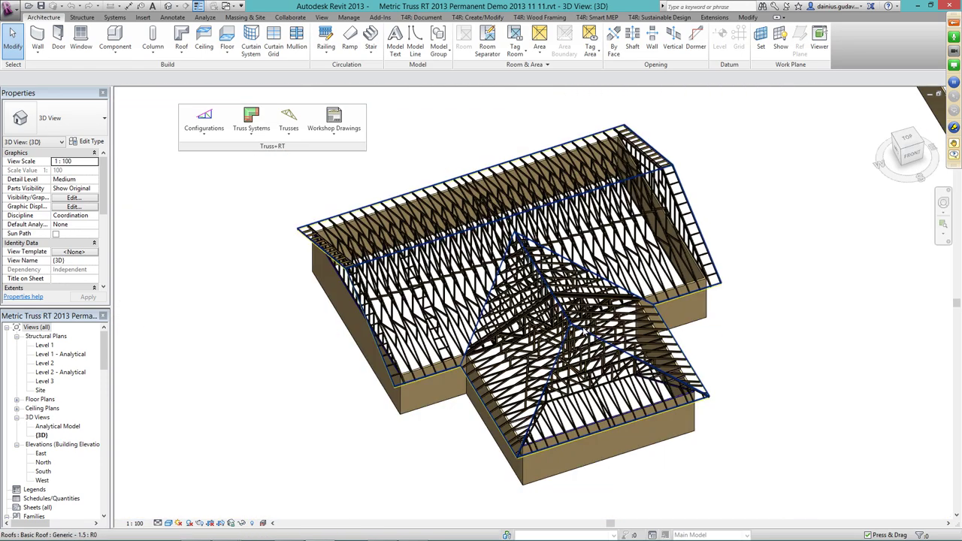
middle_drag(880, 233, 481, 377)
scroll(490, 360, up, 6)
scroll(500, 378, down, 3)
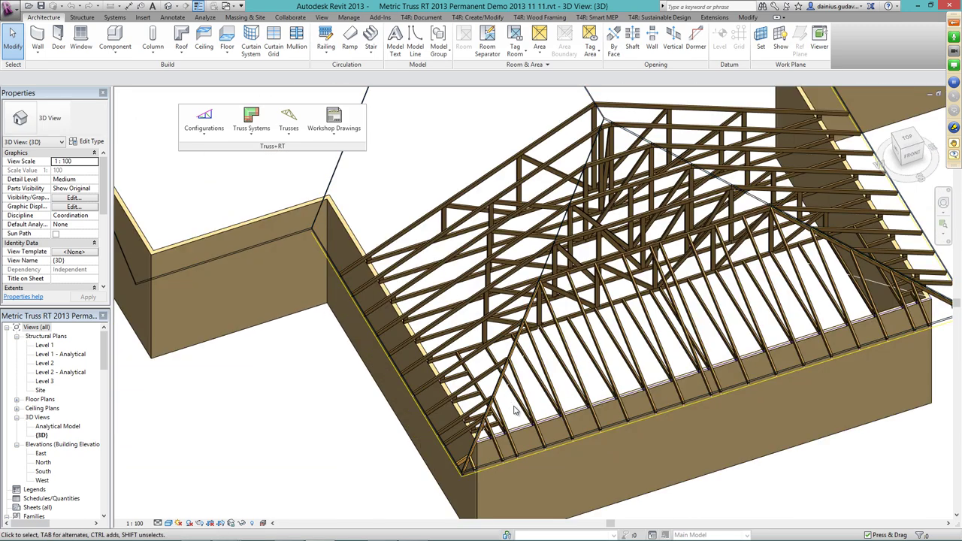
scroll(519, 415, down, 4)
shift+middle_drag(745, 305, 474, 458)
scroll(528, 326, up, 3)
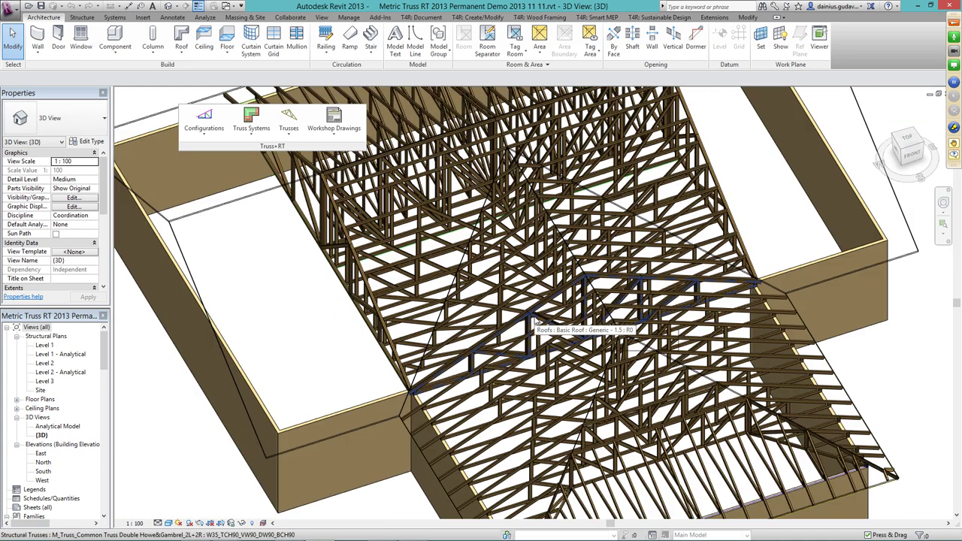
scroll(554, 329, down, 3)
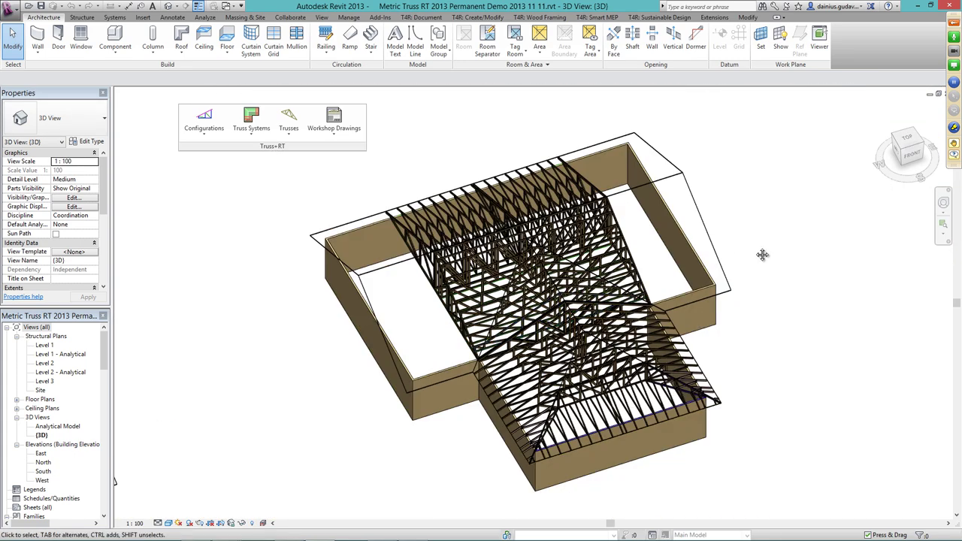
shift+middle_drag(762, 255, 538, 270)
scroll(539, 270, up, 5)
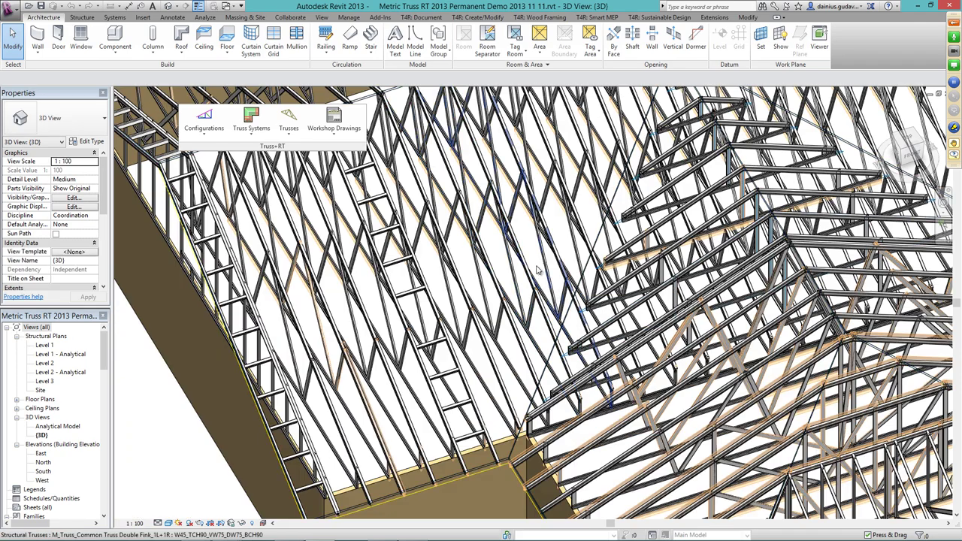
scroll(538, 271, up, 3)
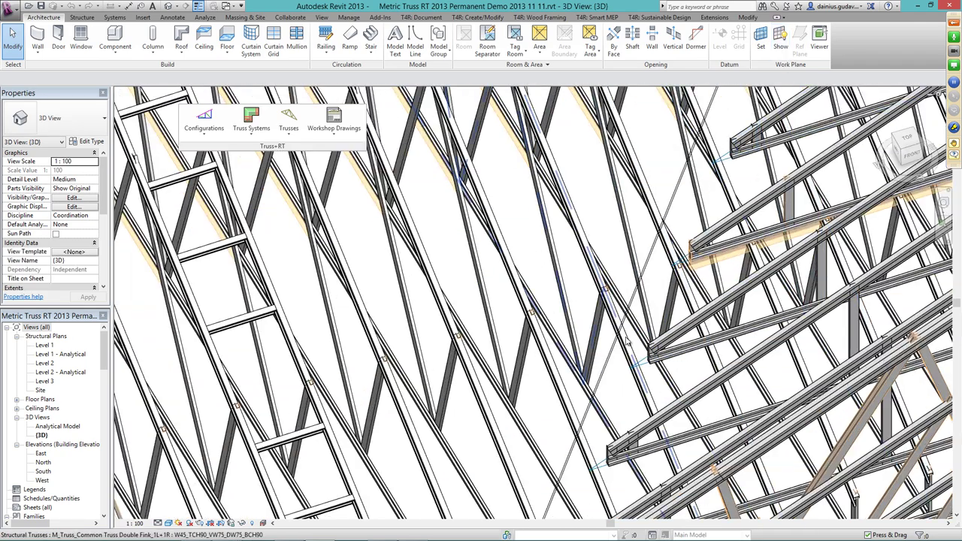
scroll(628, 342, down, 8)
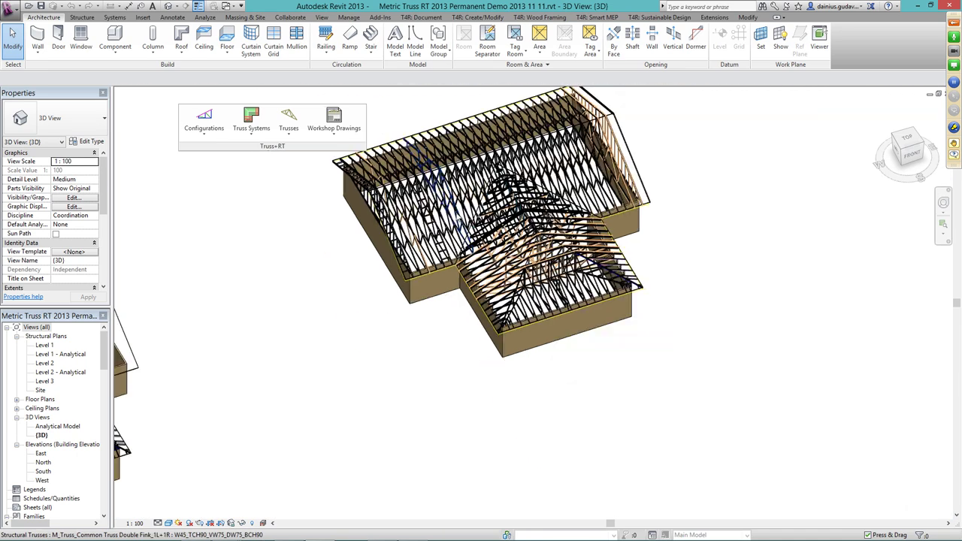